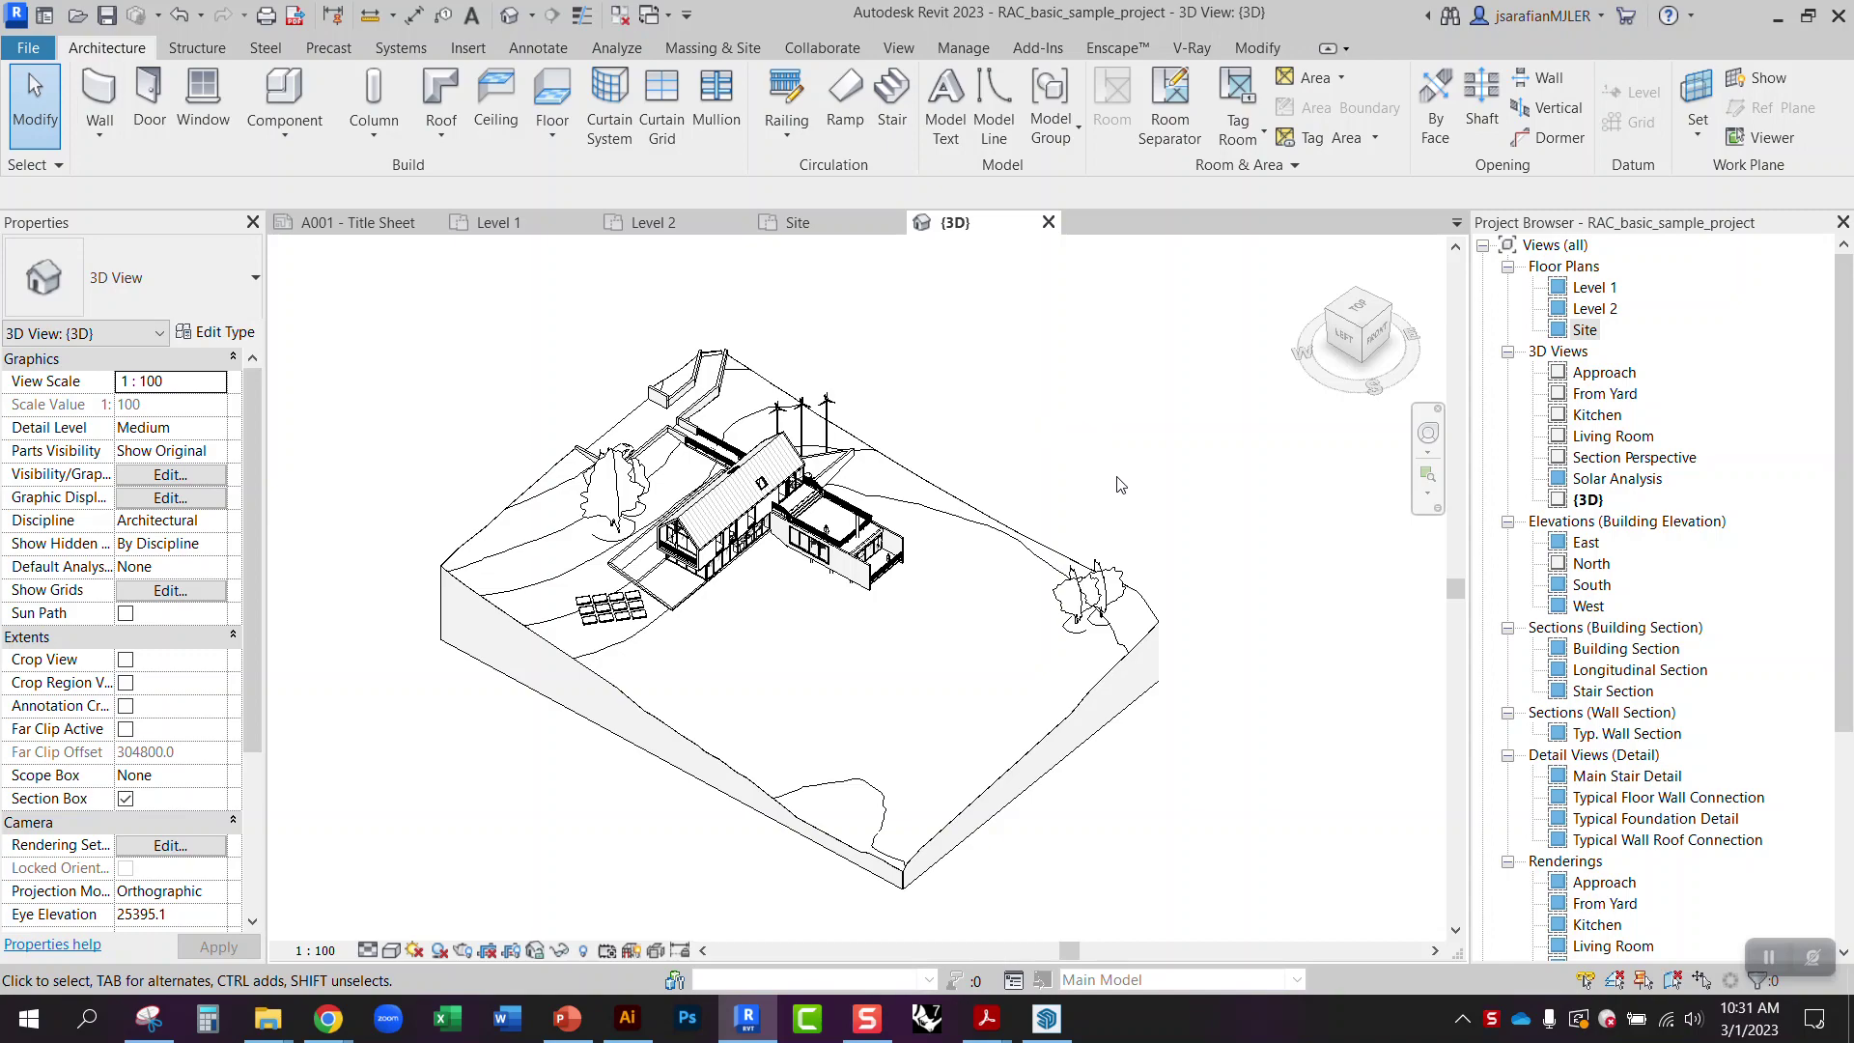
- Inspect the 3D site model, then select and deselect the topography surface
left_click_drag(1033, 513, 916, 538)
scroll(916, 538, "up", 5)
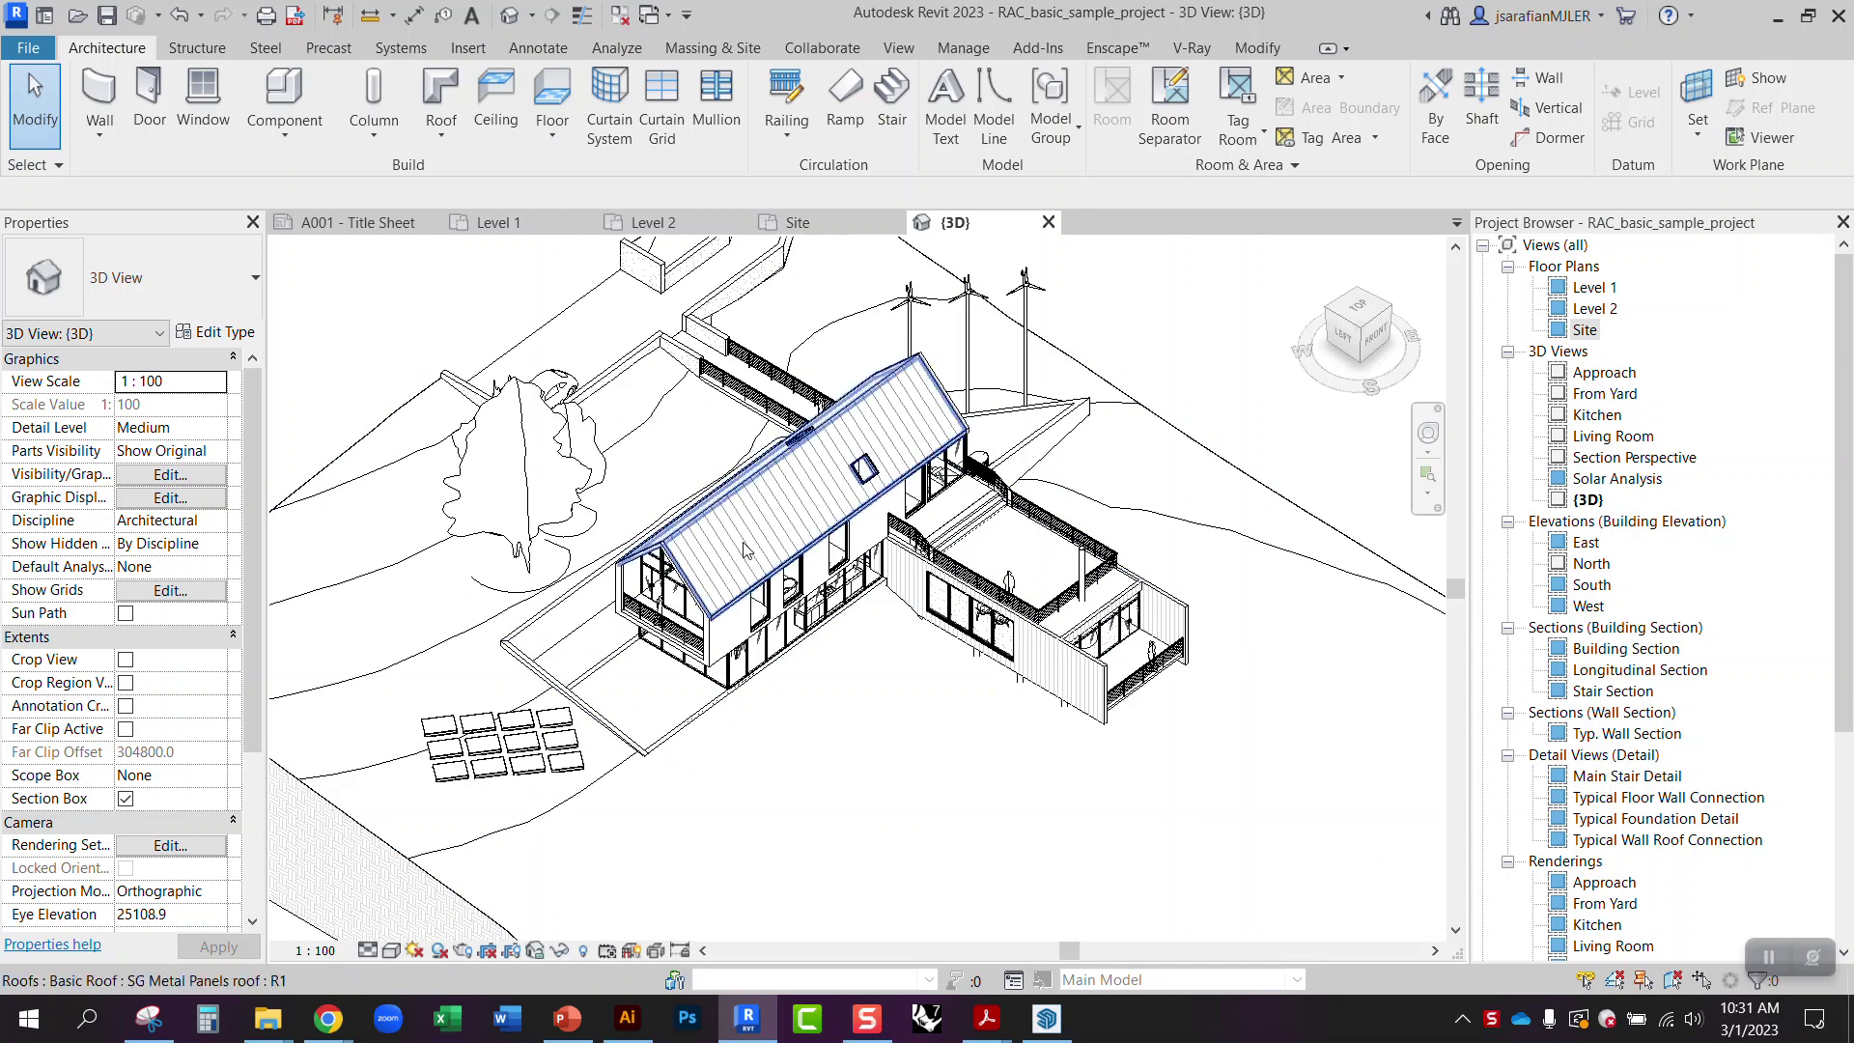
scroll(1094, 586, "down", 4)
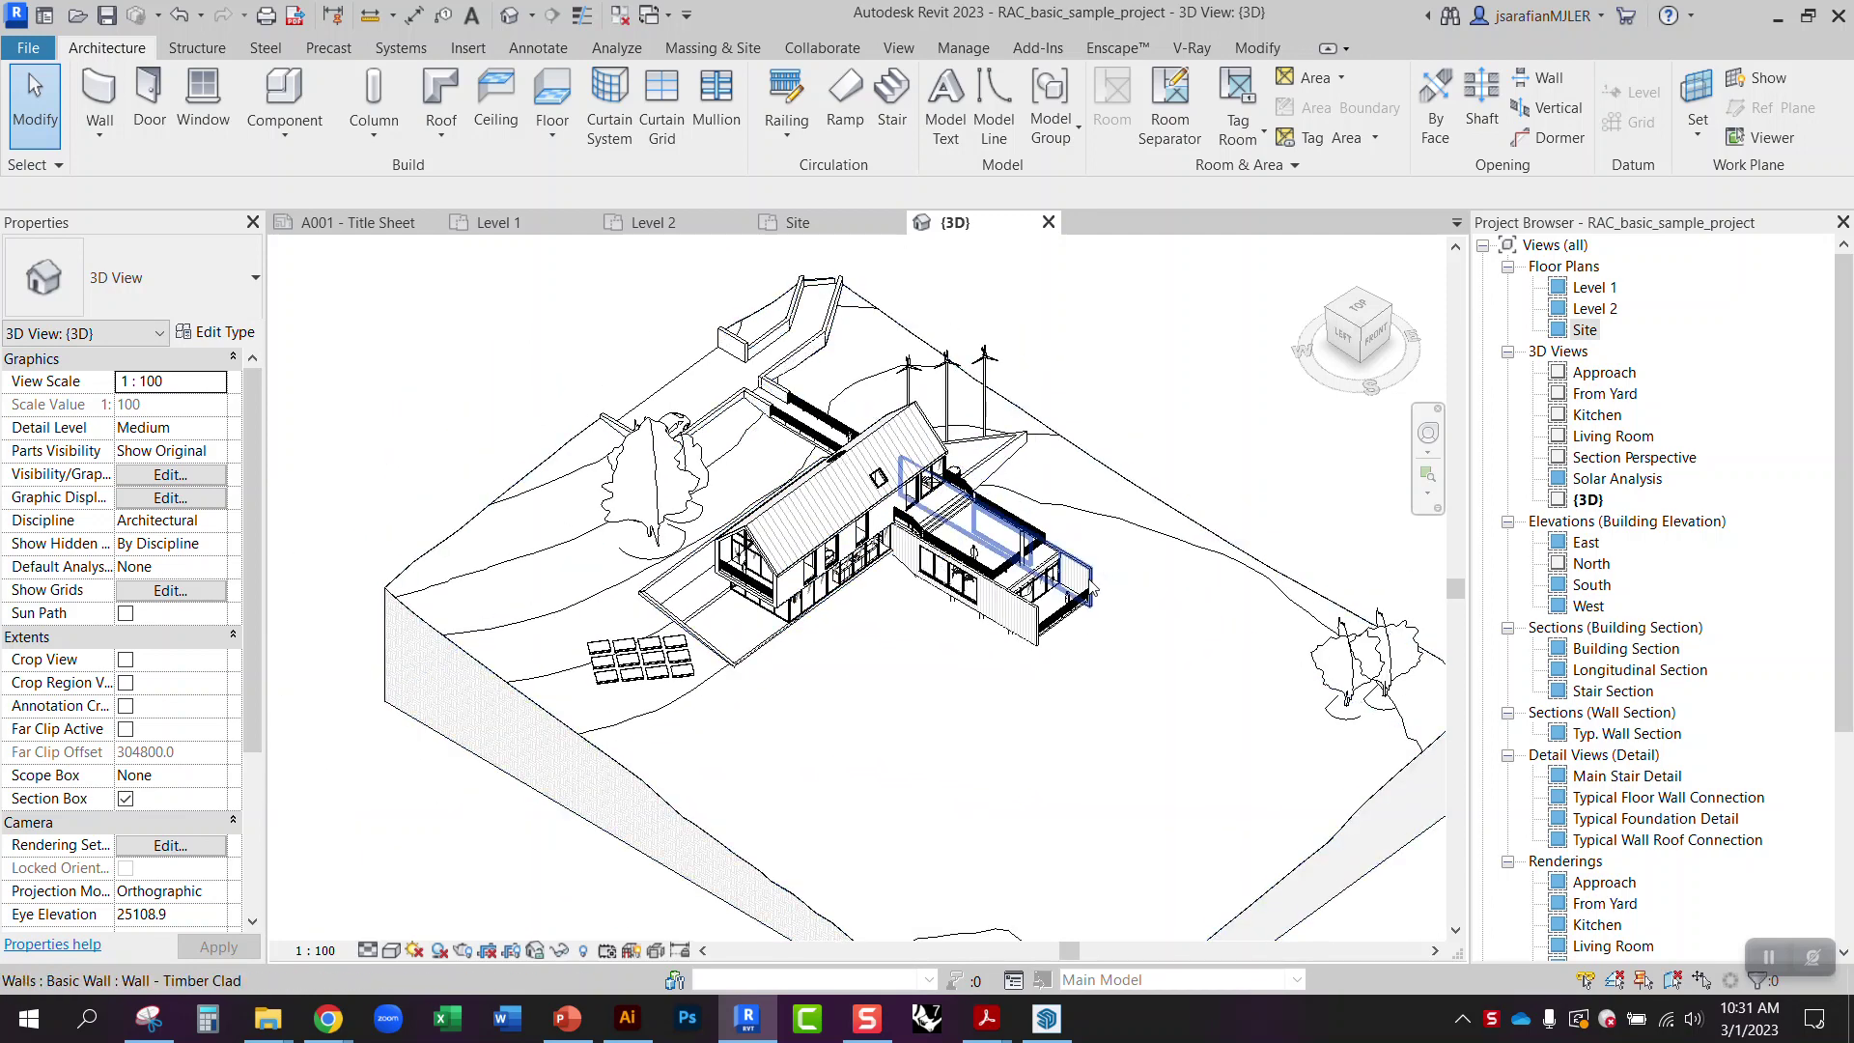
left_click_drag(1094, 586, 1033, 505)
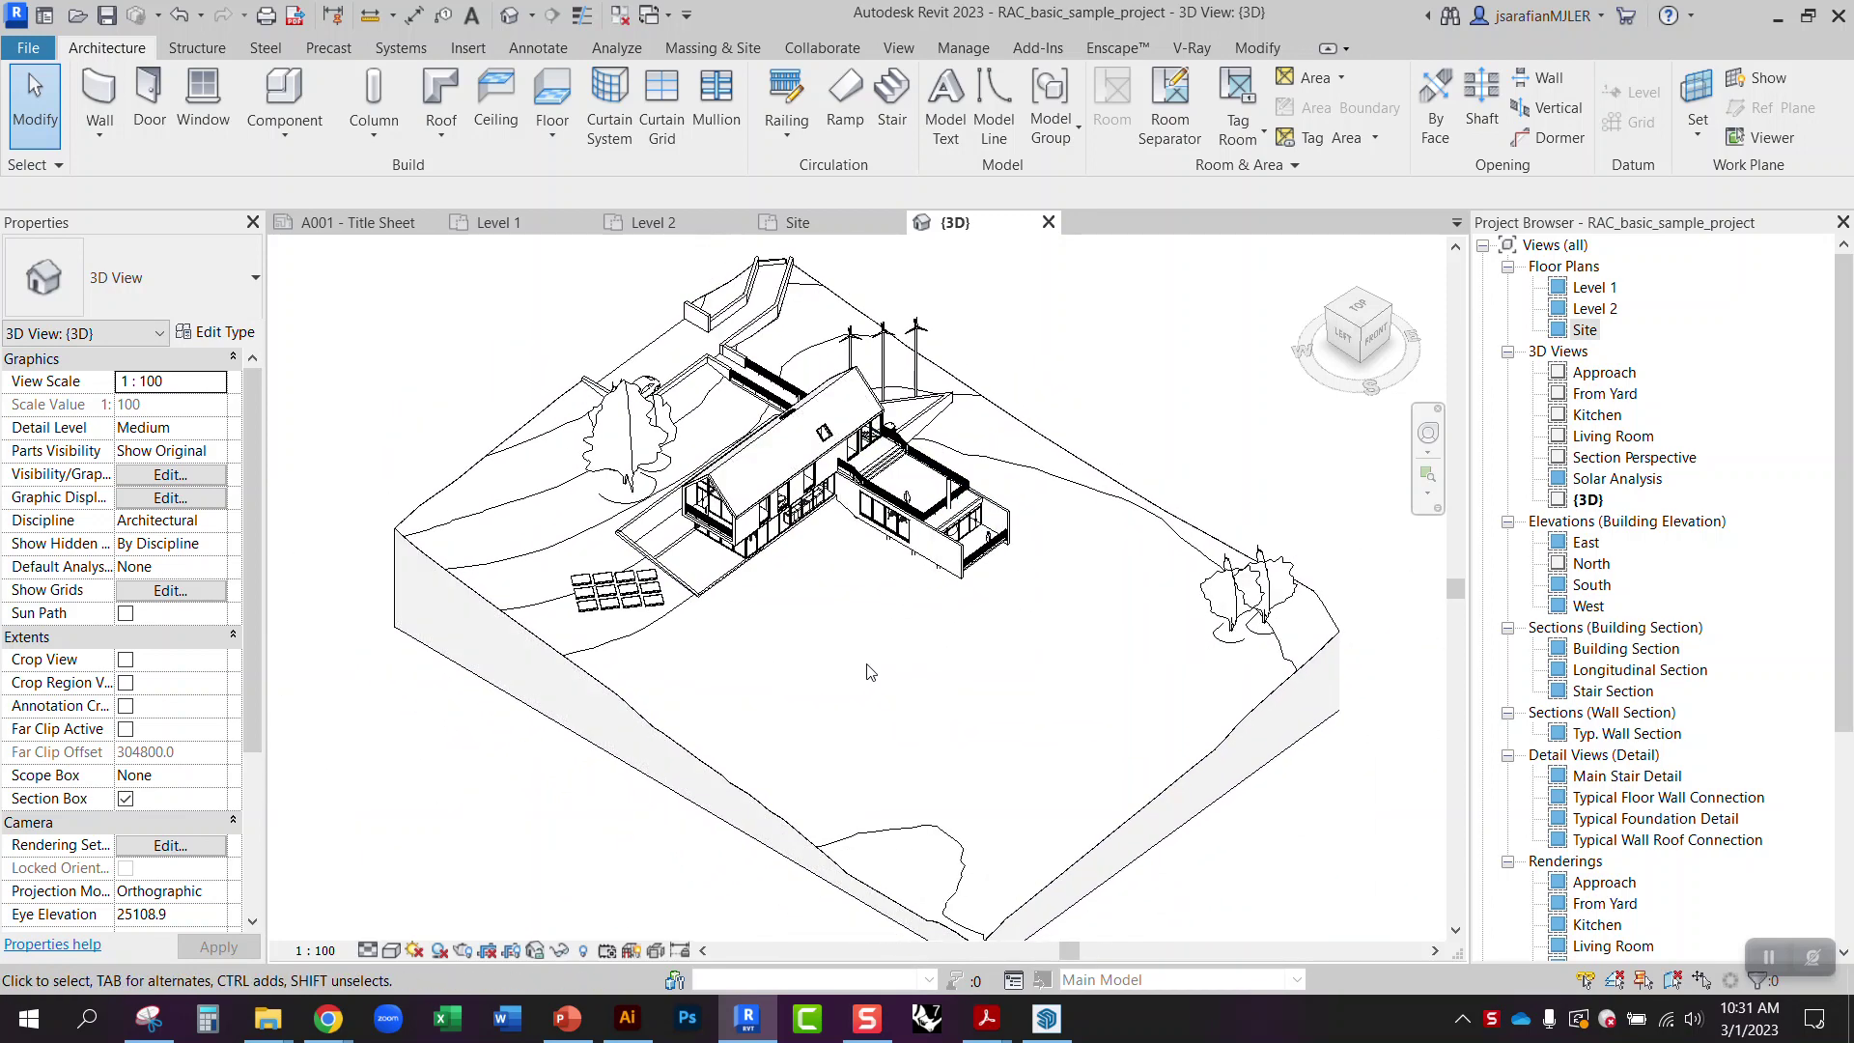
scroll(907, 696, "down", 1)
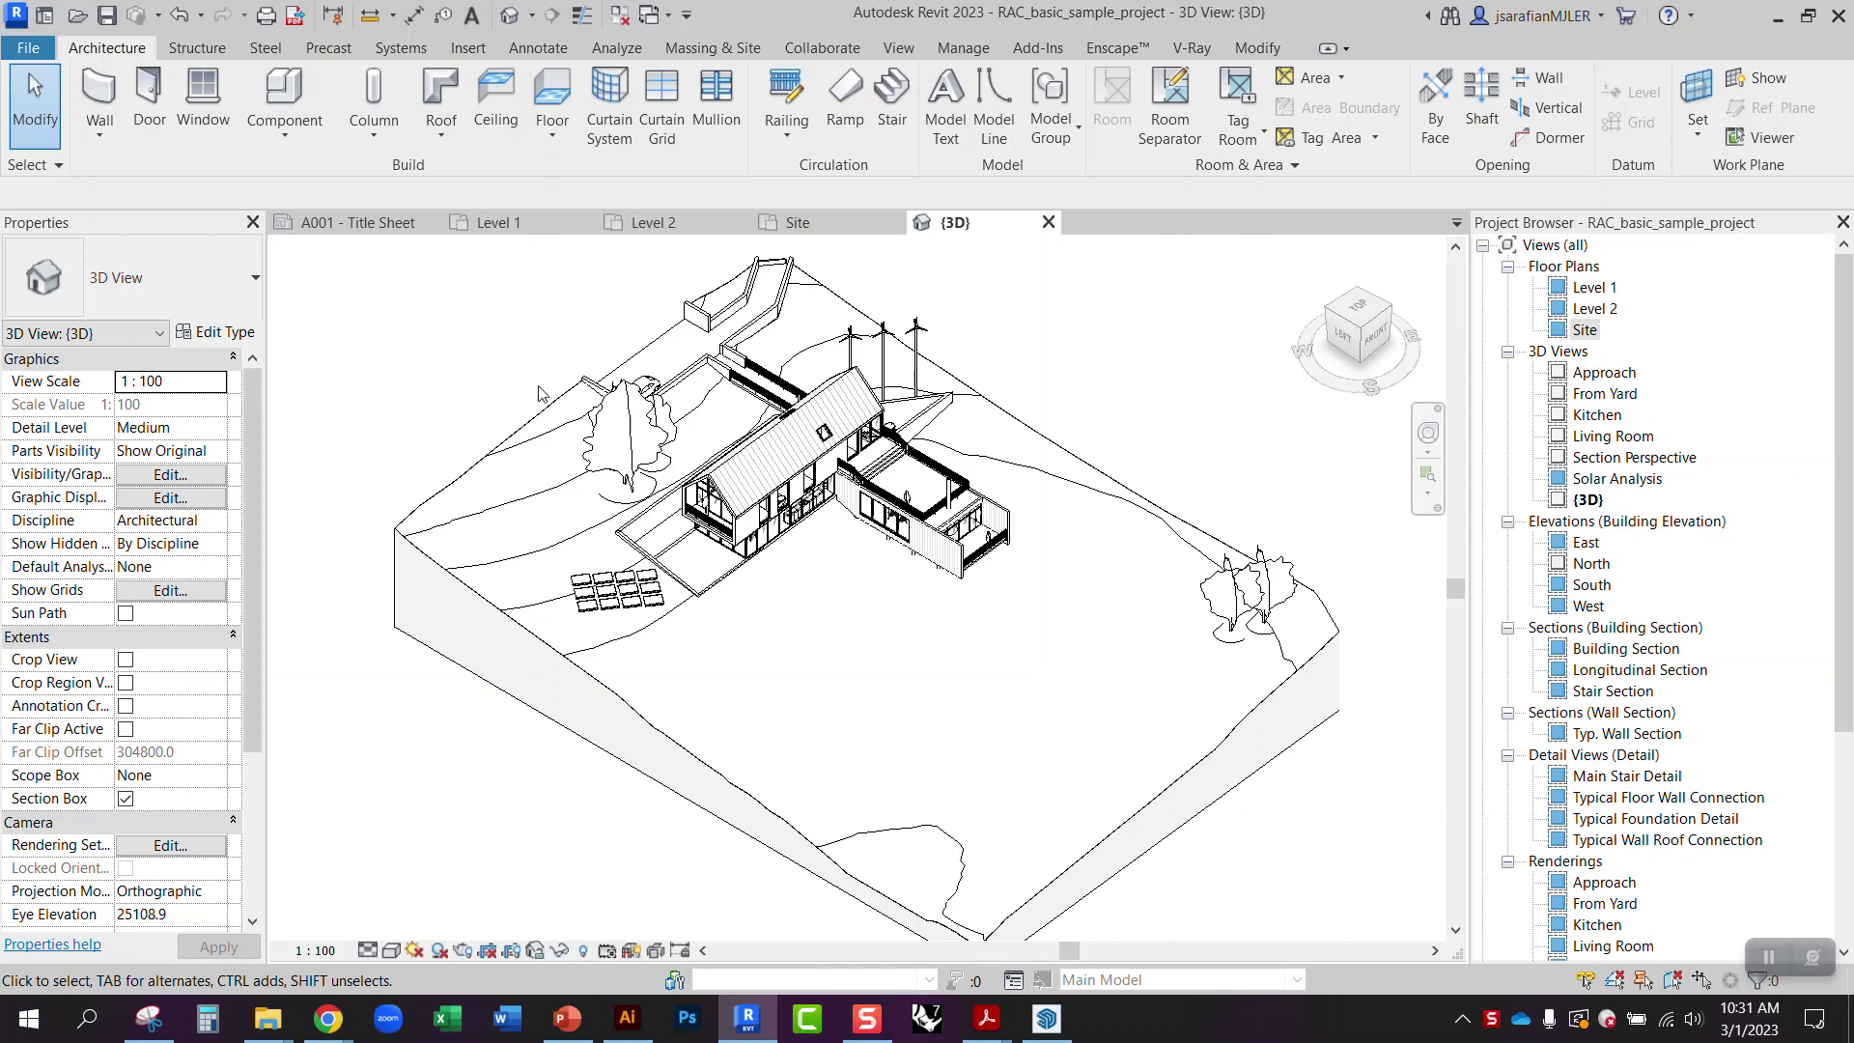
left_click(501, 516)
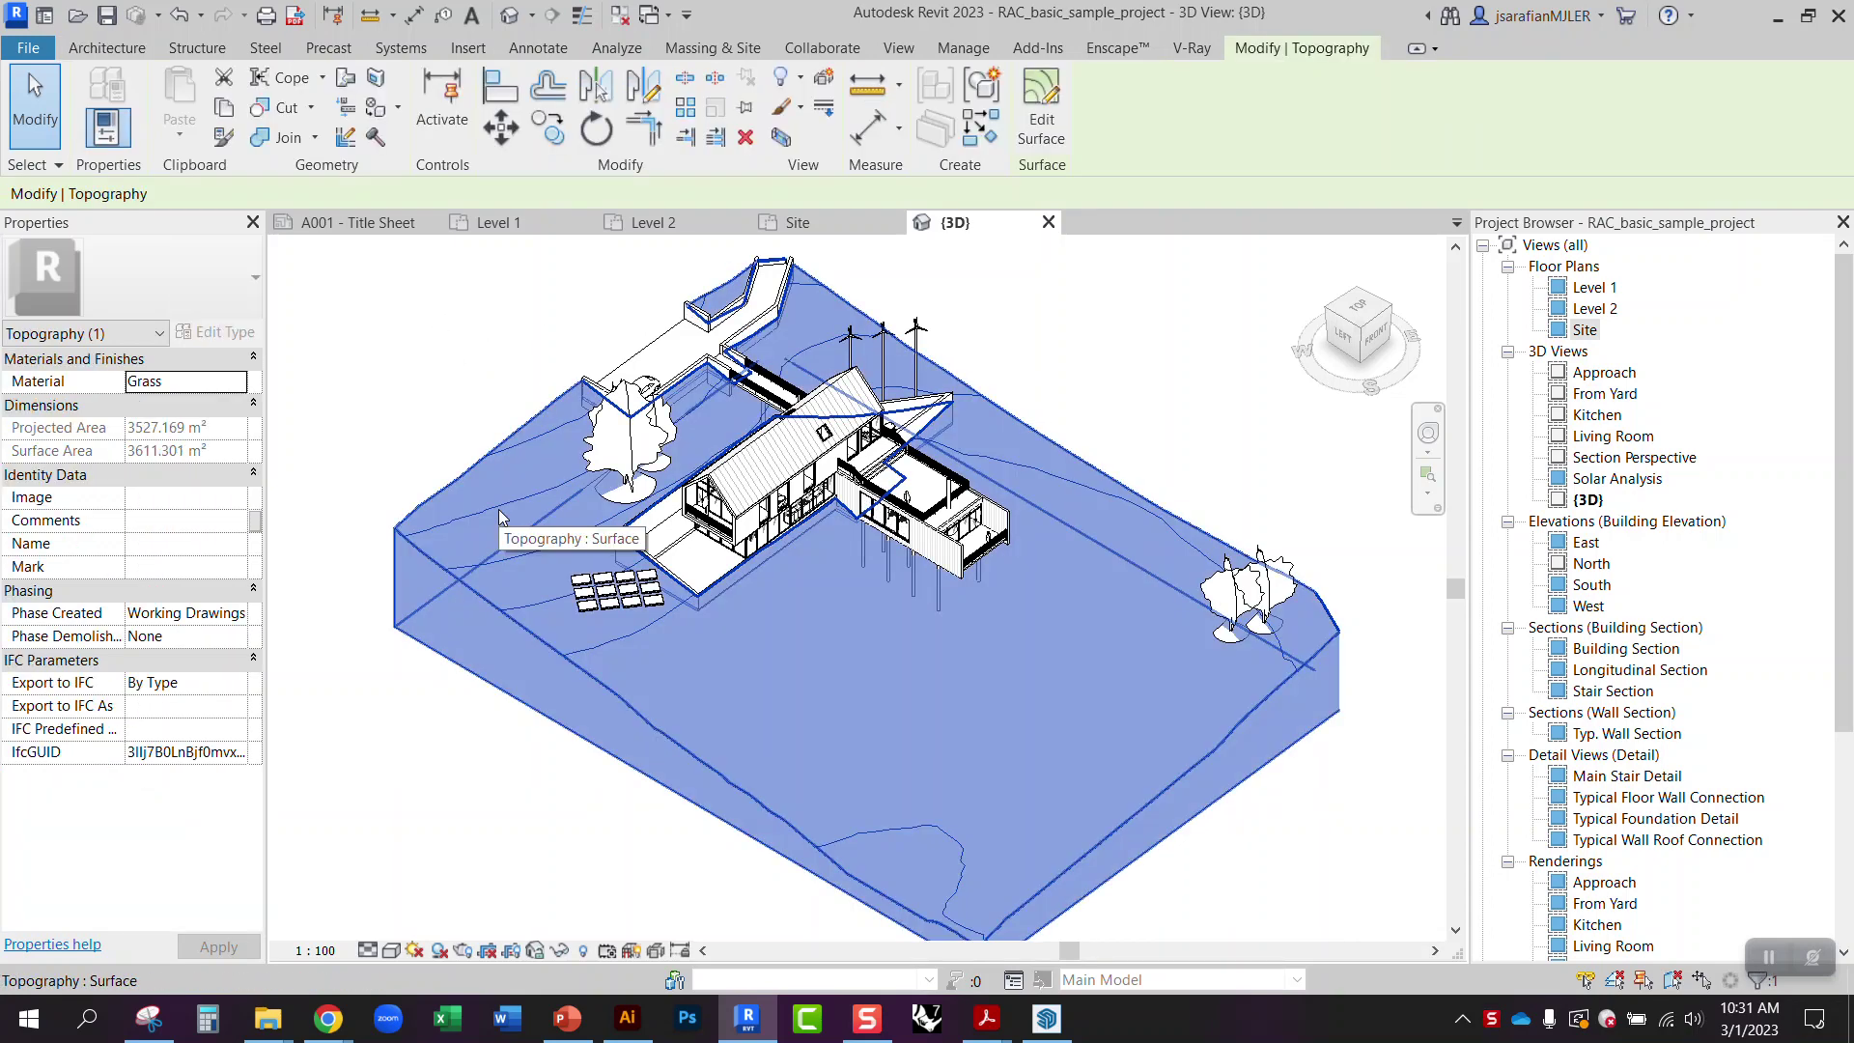
left_click(406, 397)
left_click(529, 450)
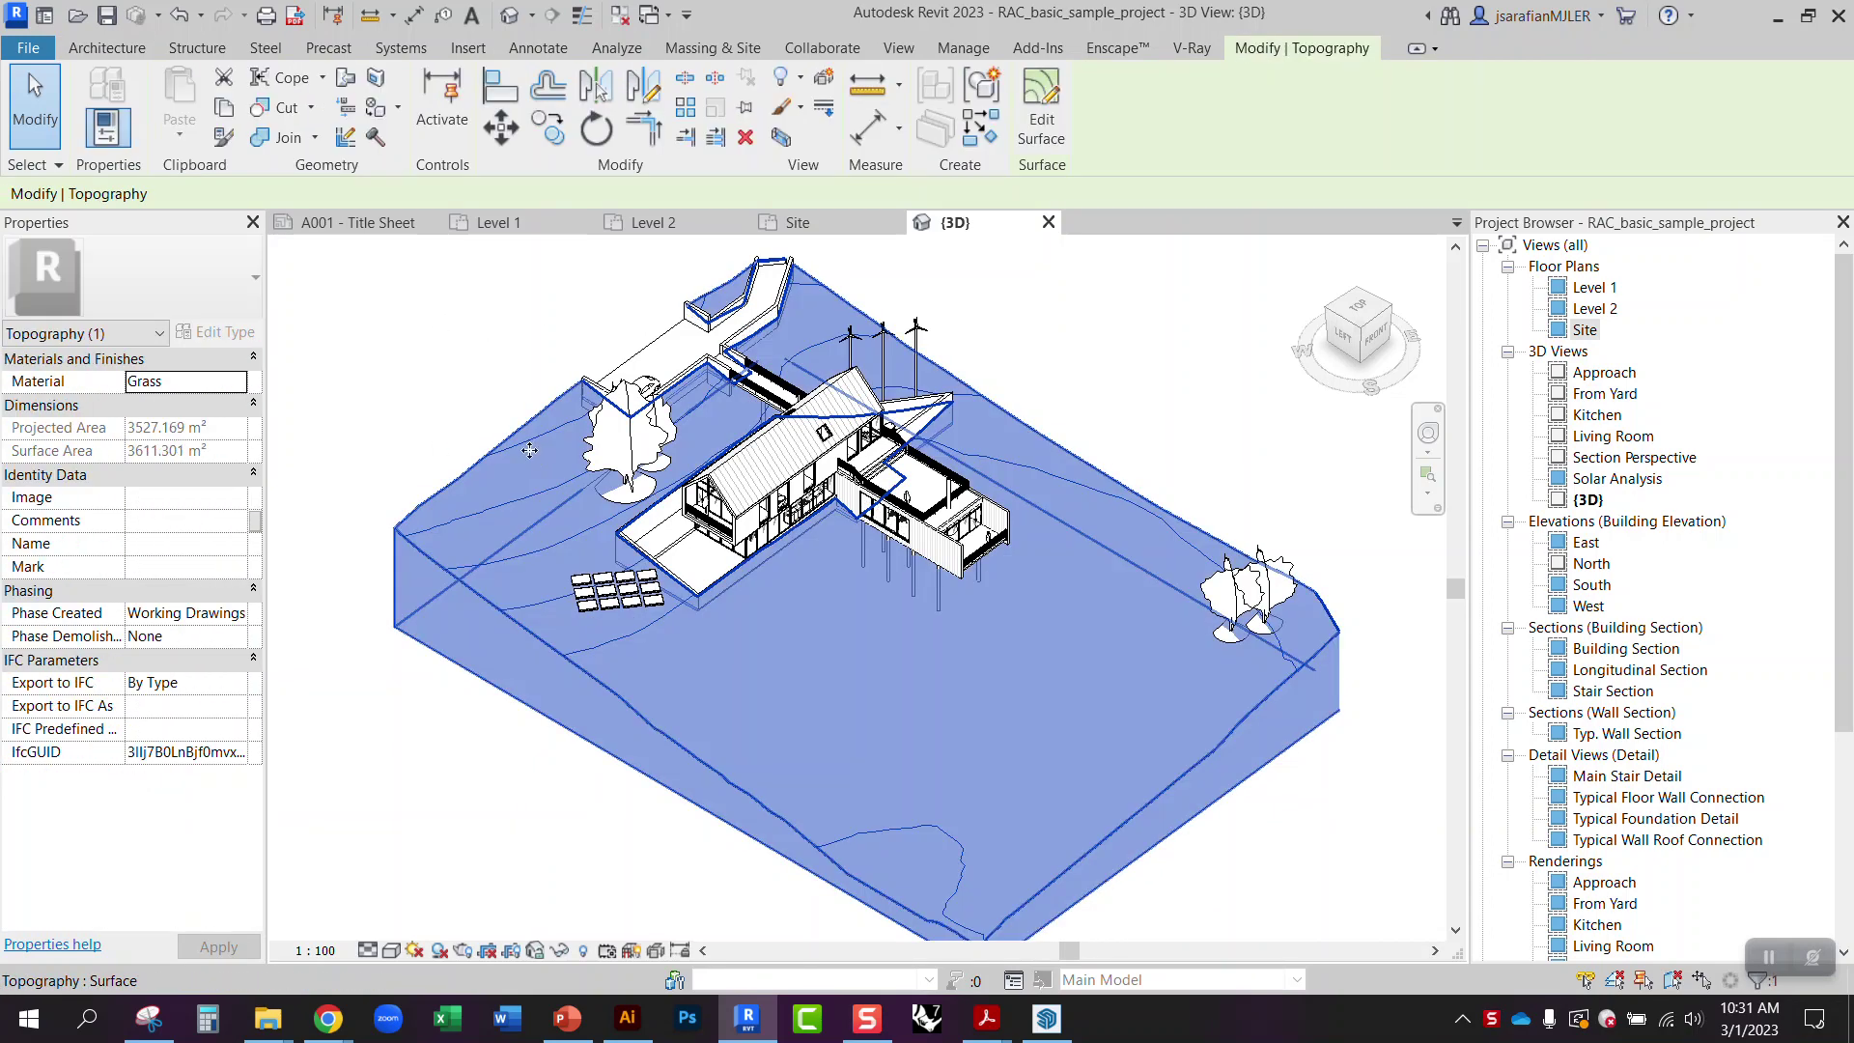
key("Escape")
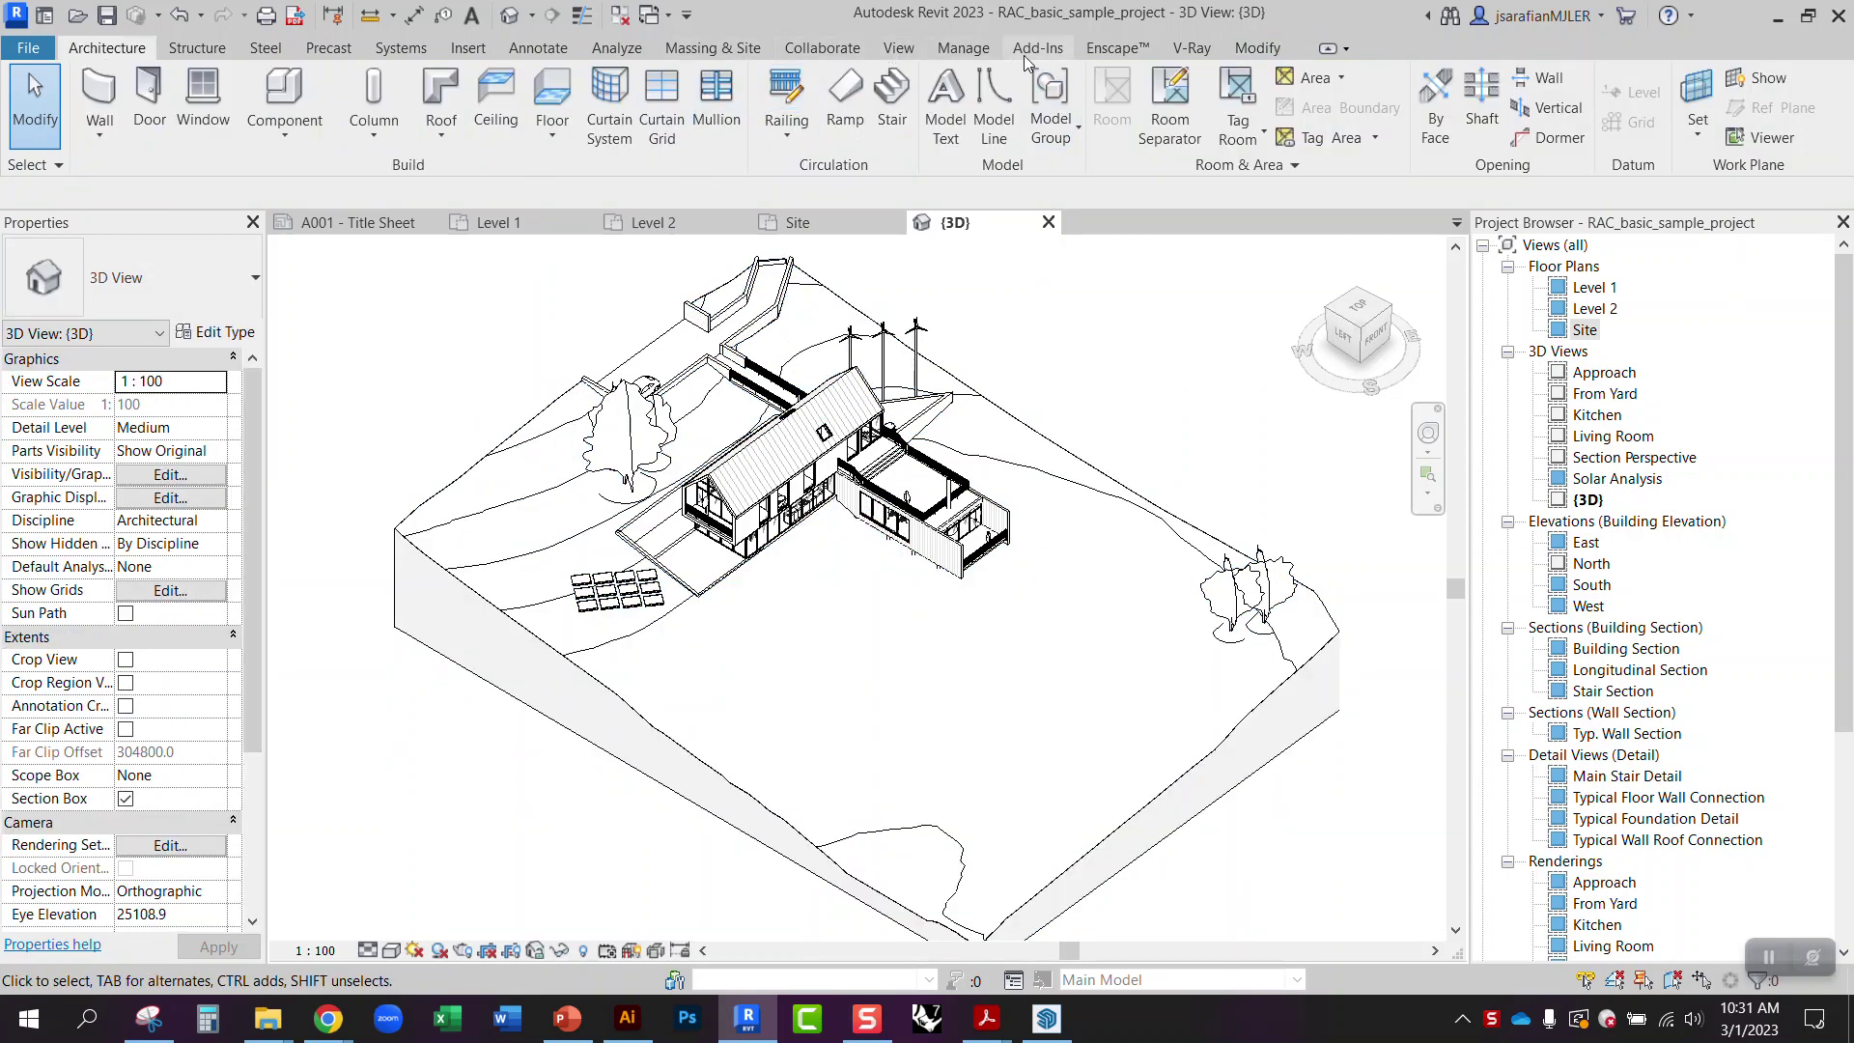
- Show the Massing & Site tools and orbit the model slightly
left_click(716, 54)
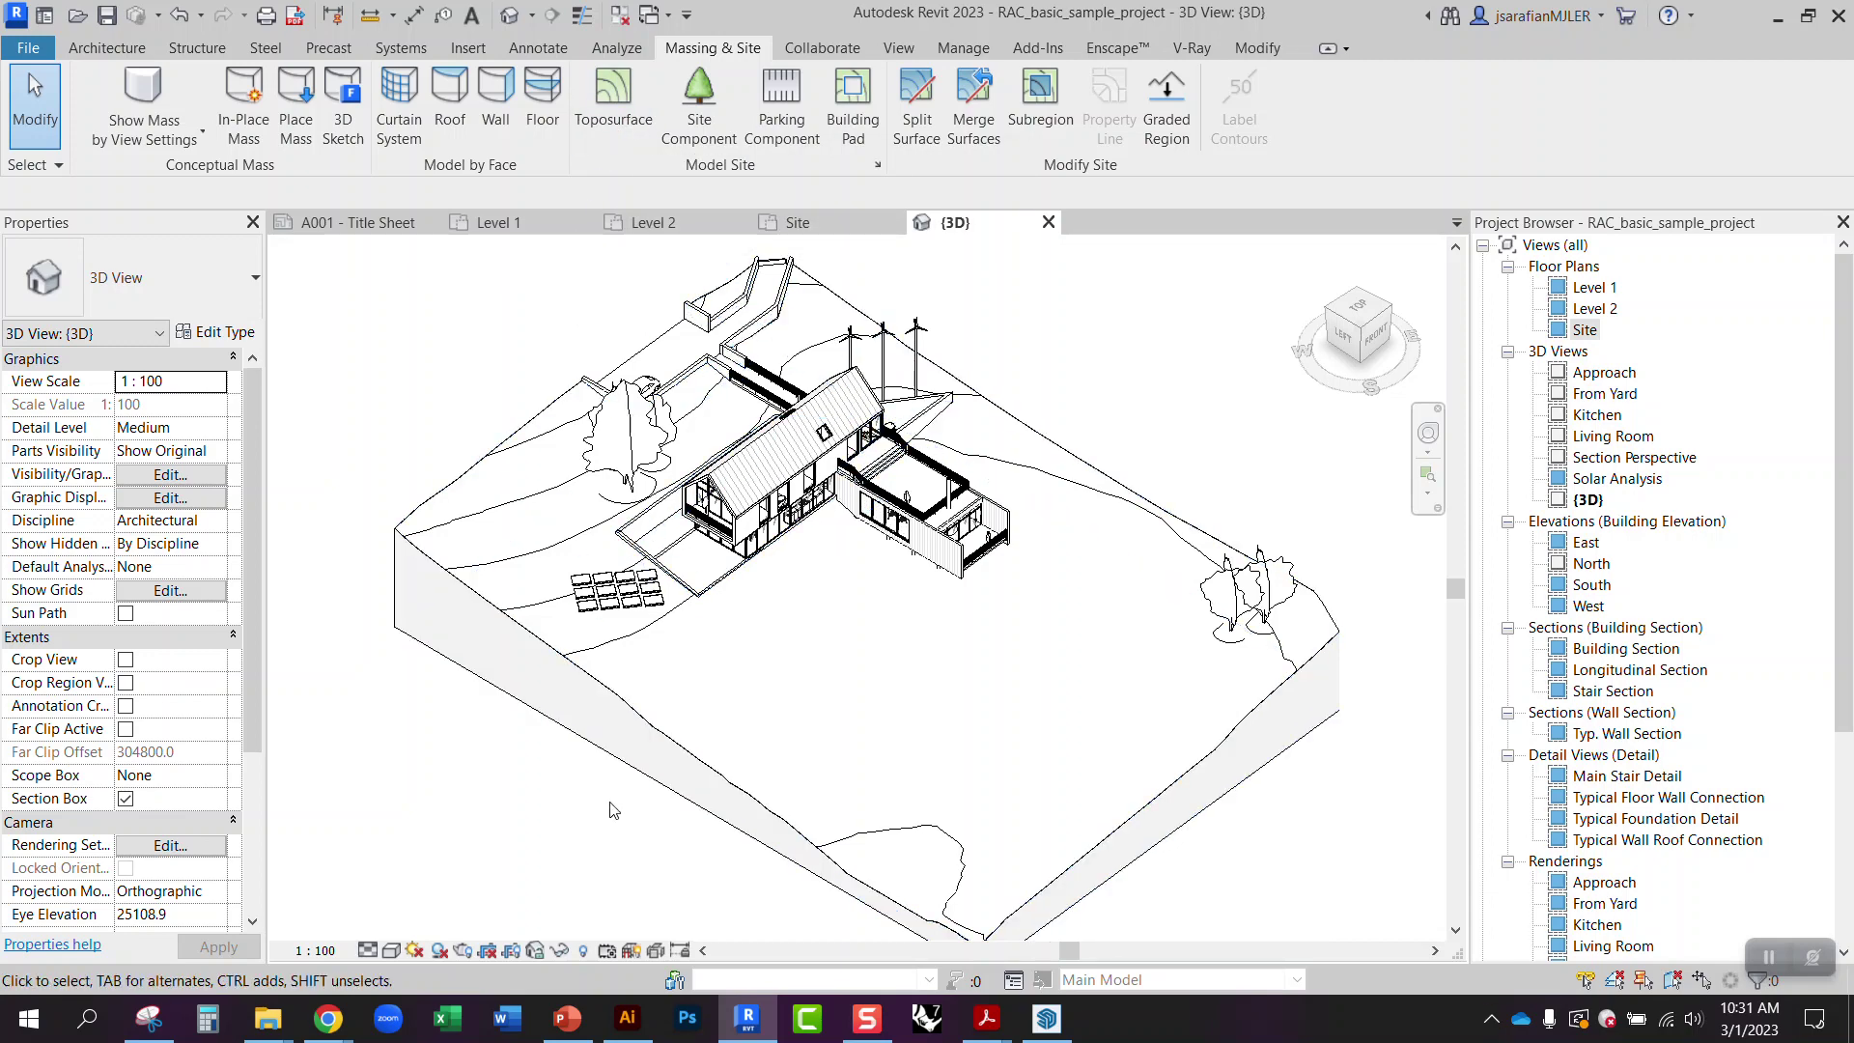
scroll(772, 676, "down", 2)
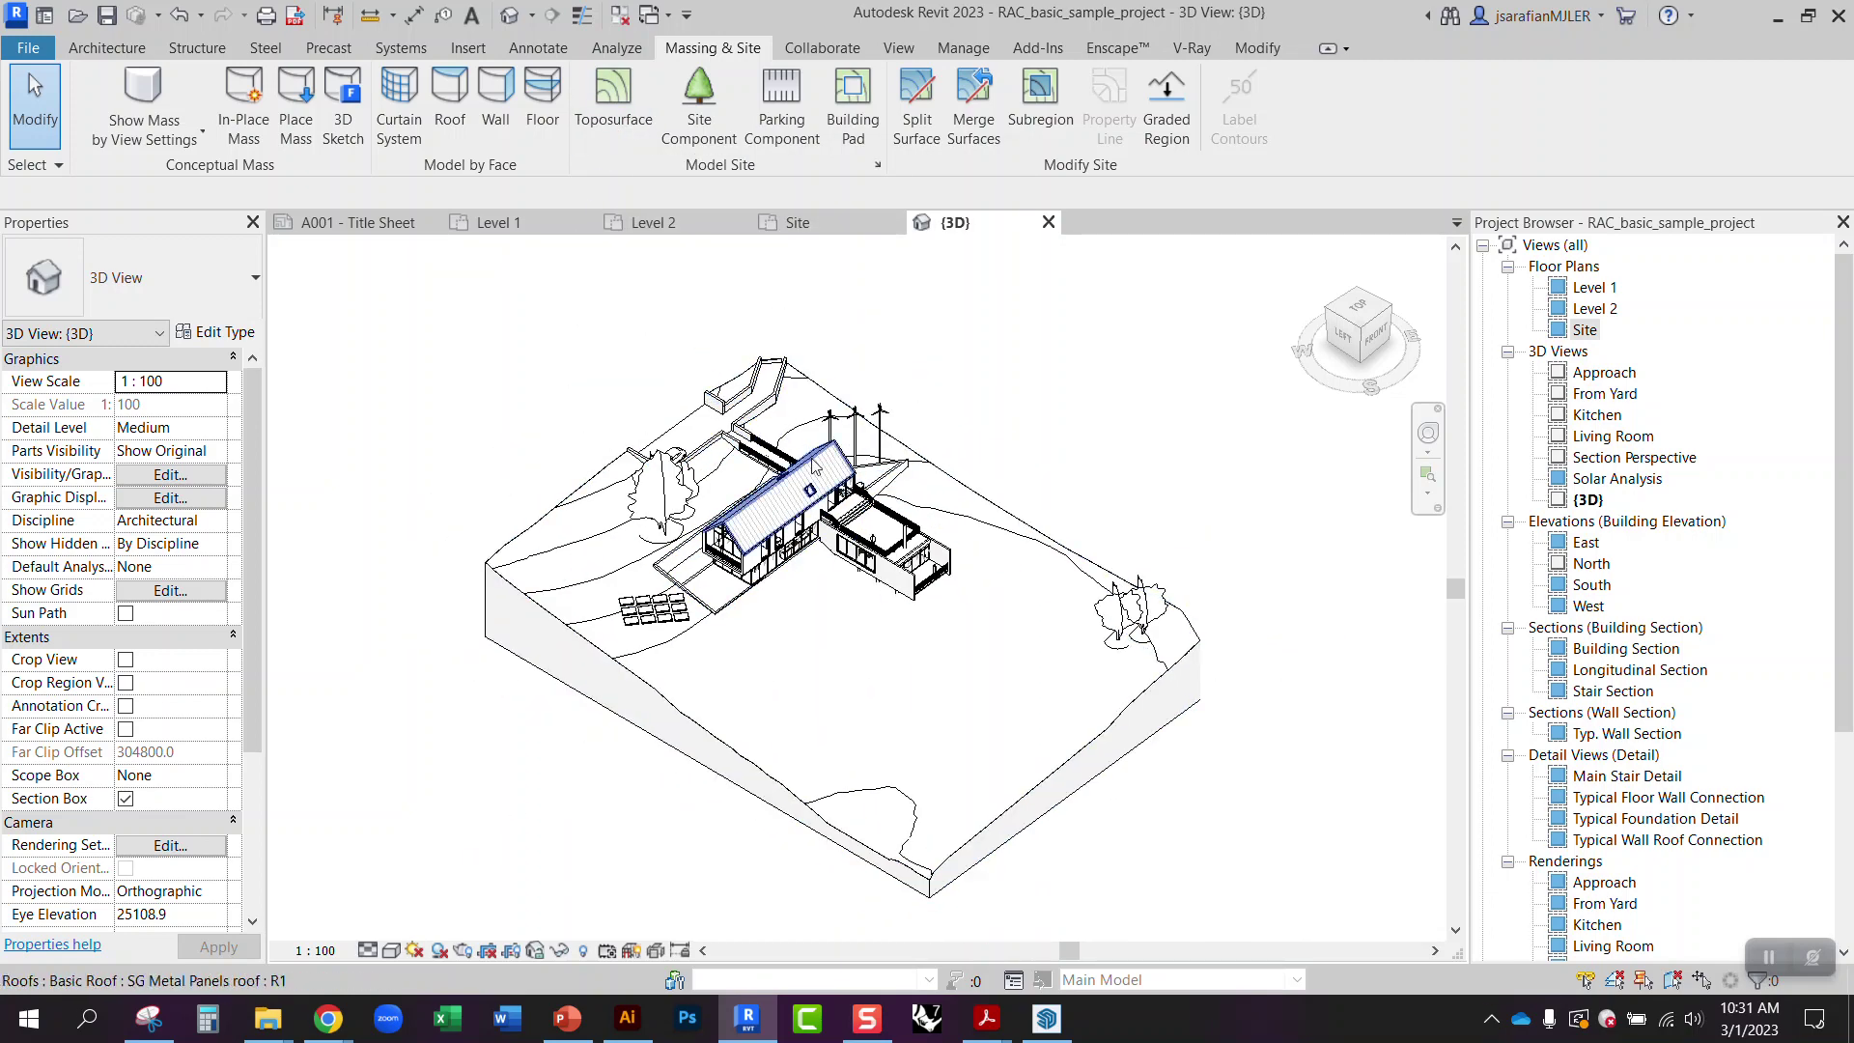
left_click_drag(813, 683, 837, 673)
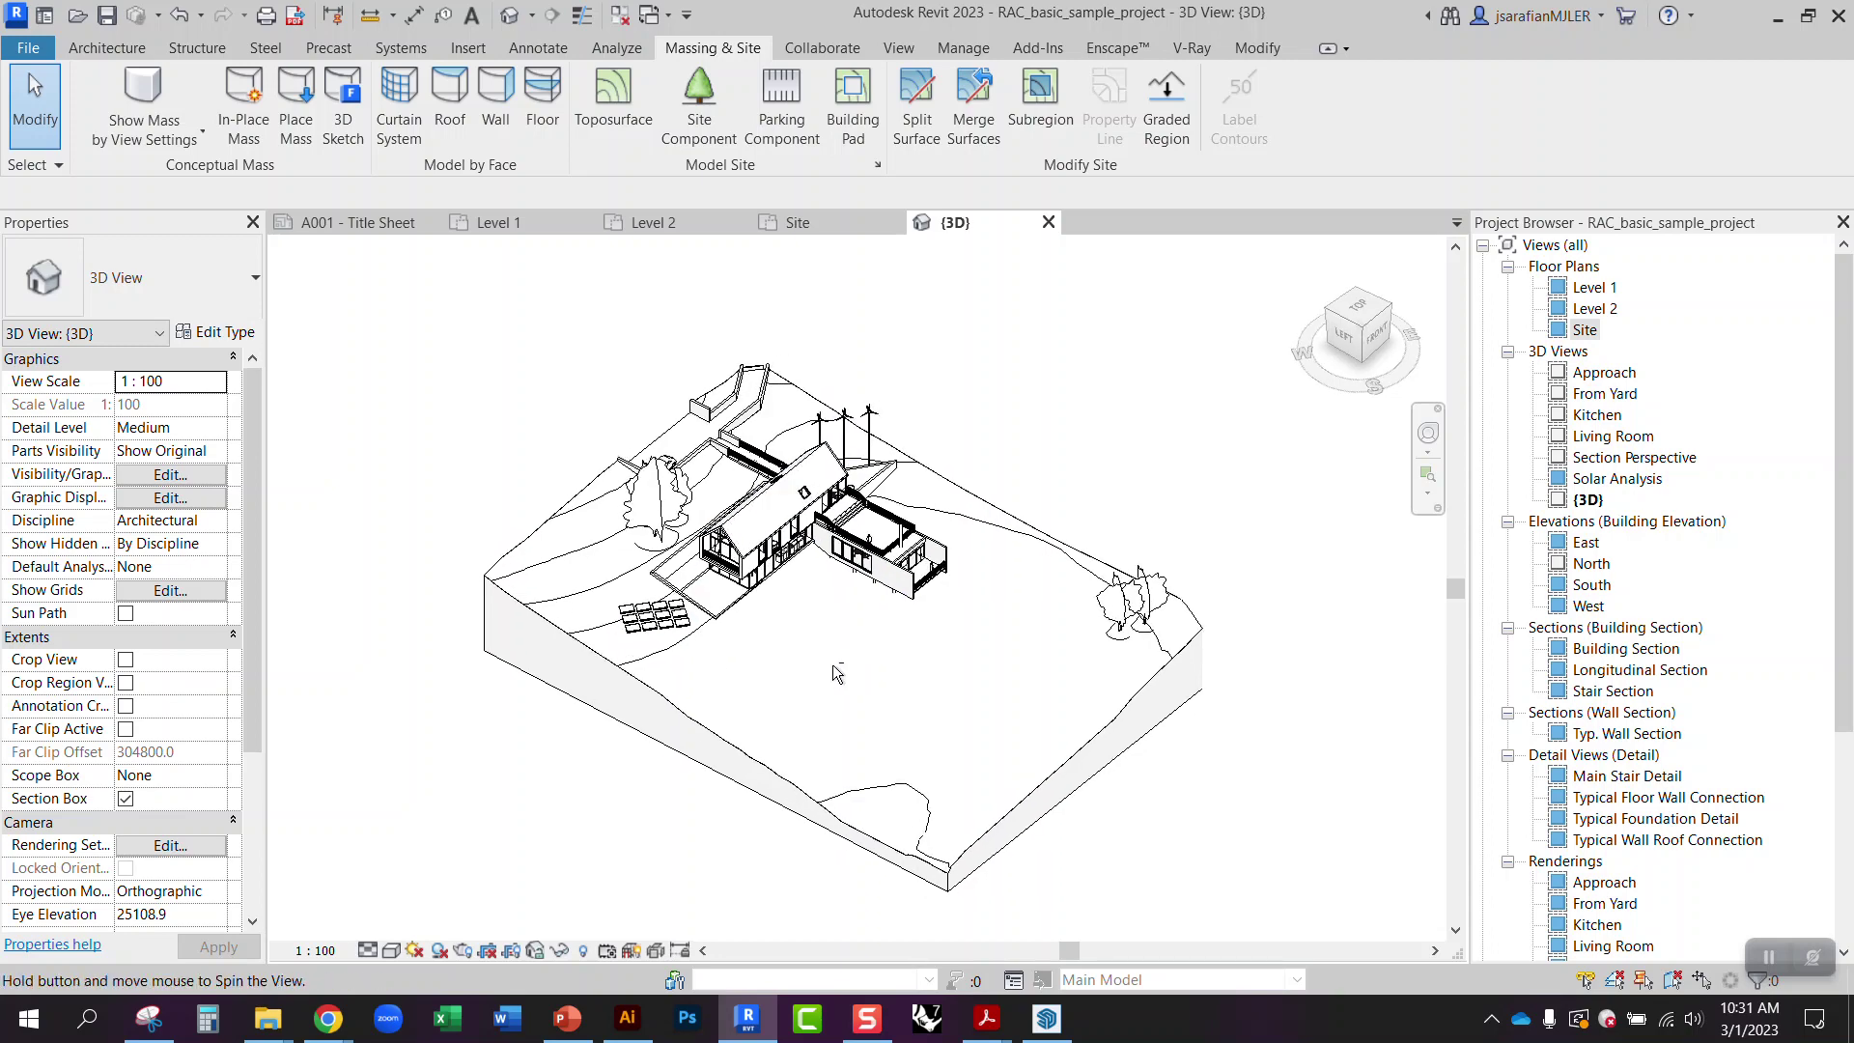
- Turn on the Boston, MA Winter Solar Study sun path over the site model, zoomed out
left_click(415, 952)
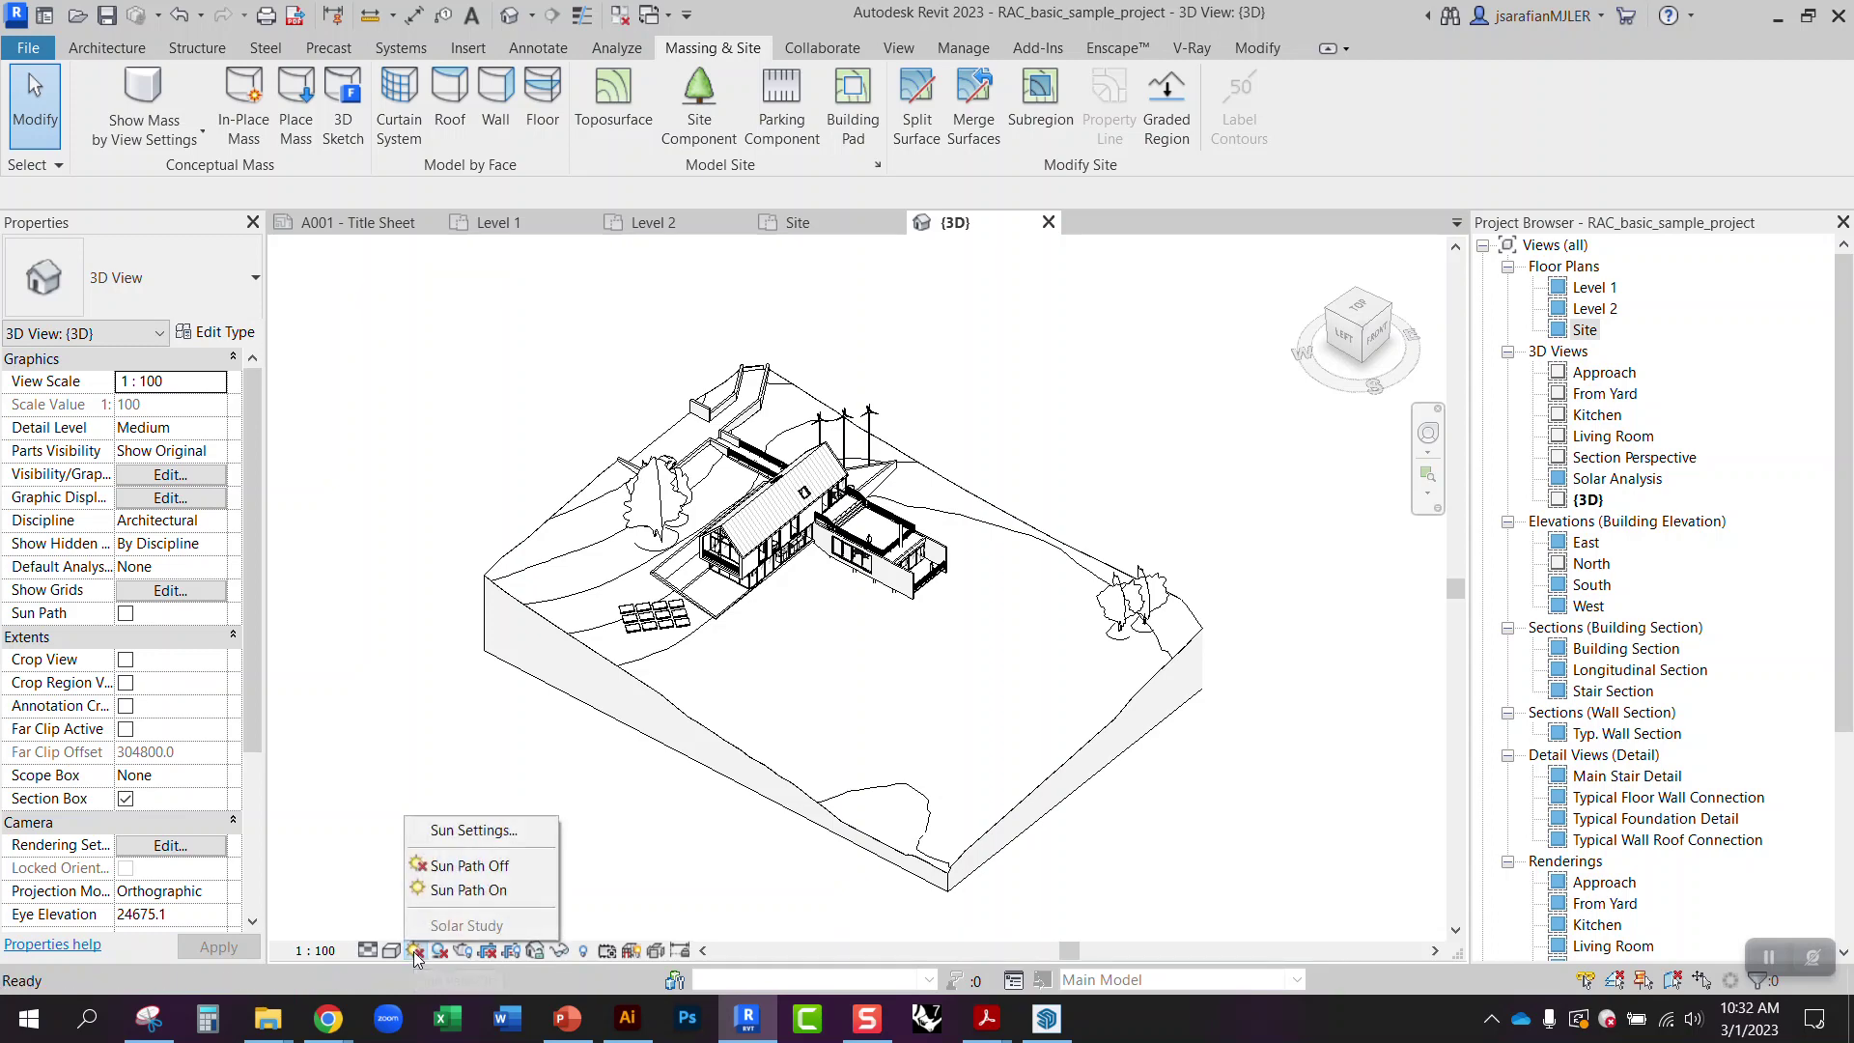
left_click(435, 891)
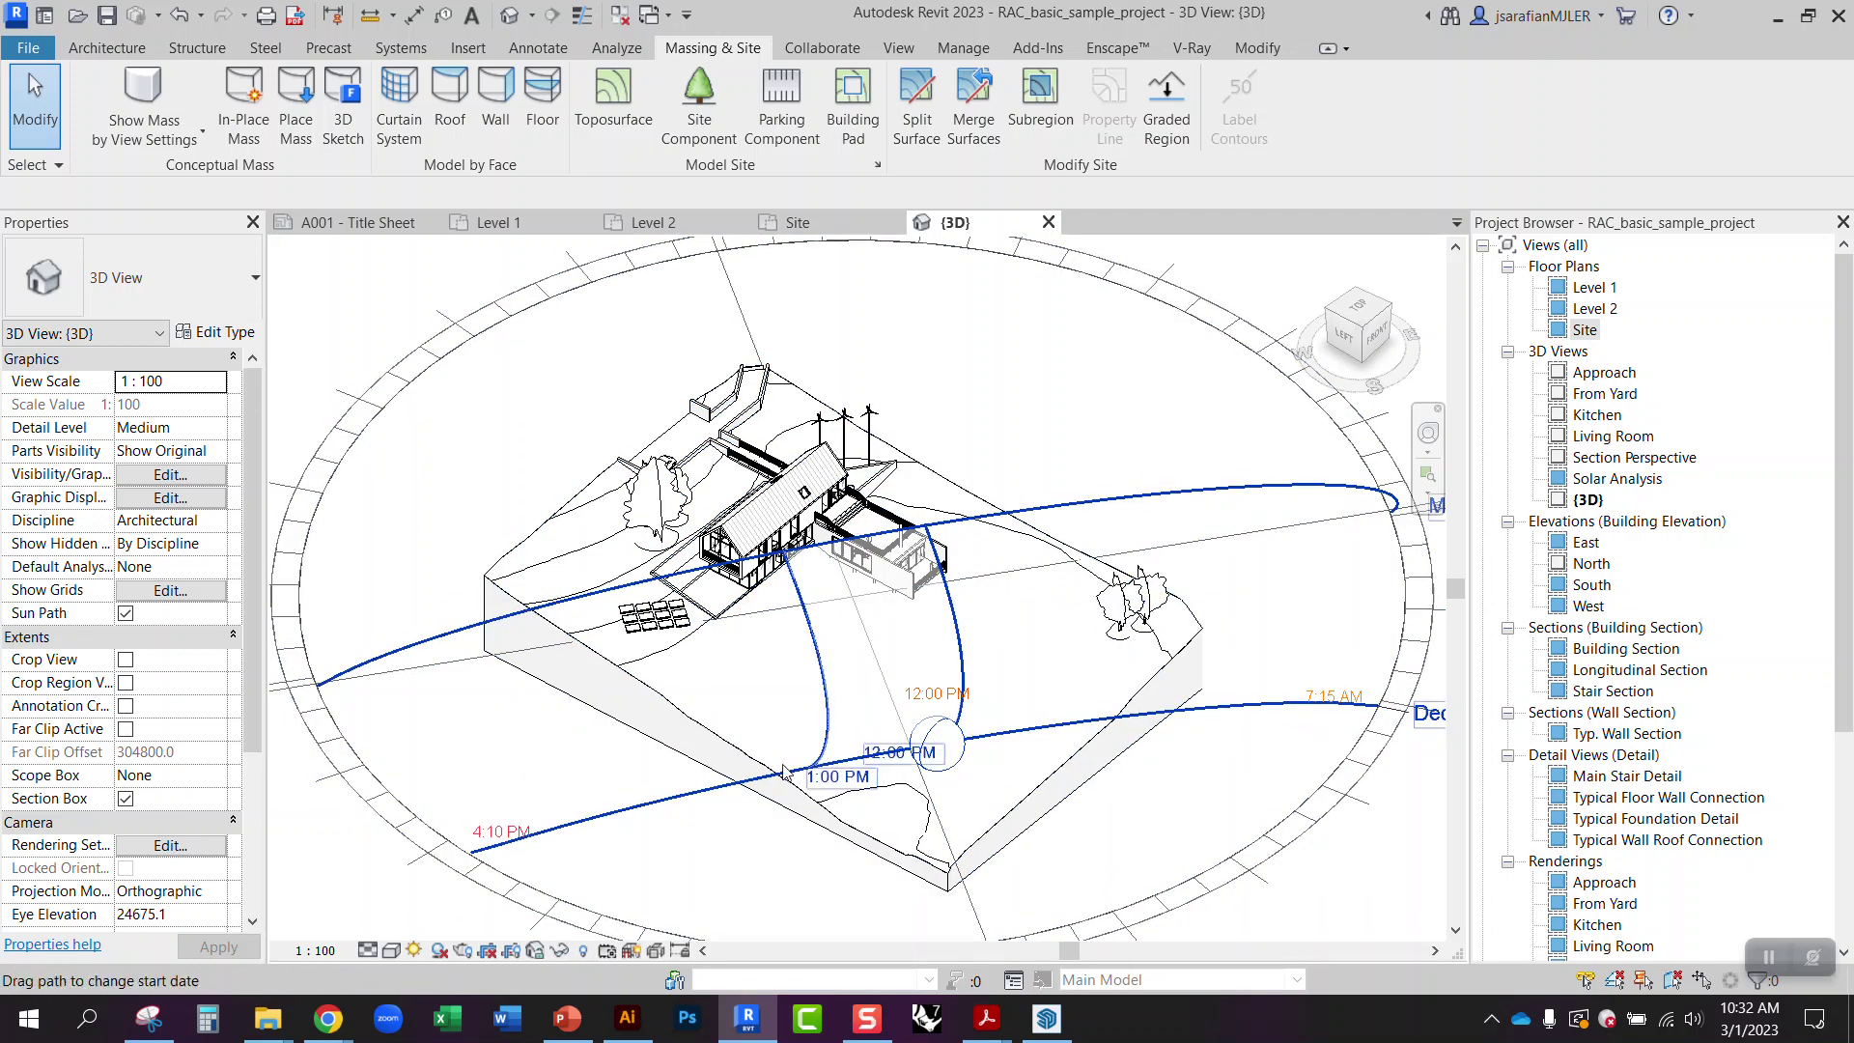
scroll(964, 666, "down", 3)
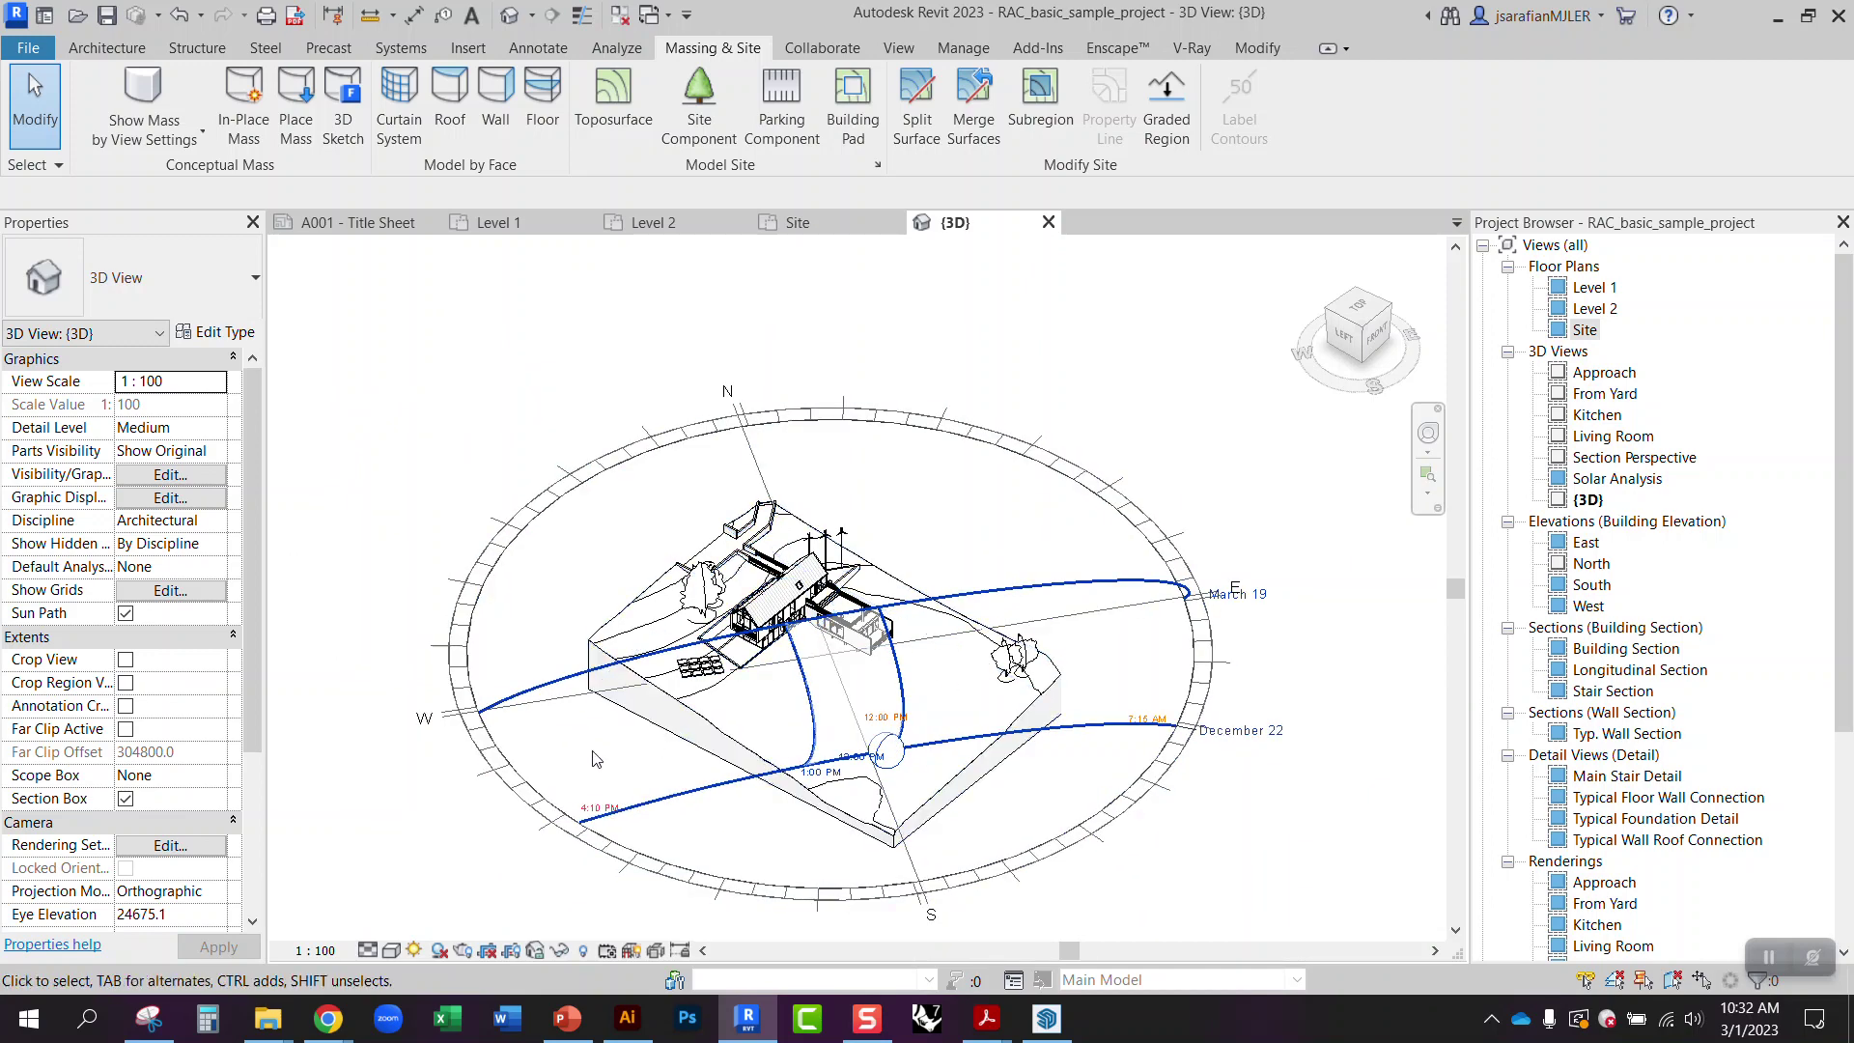
left_click(413, 950)
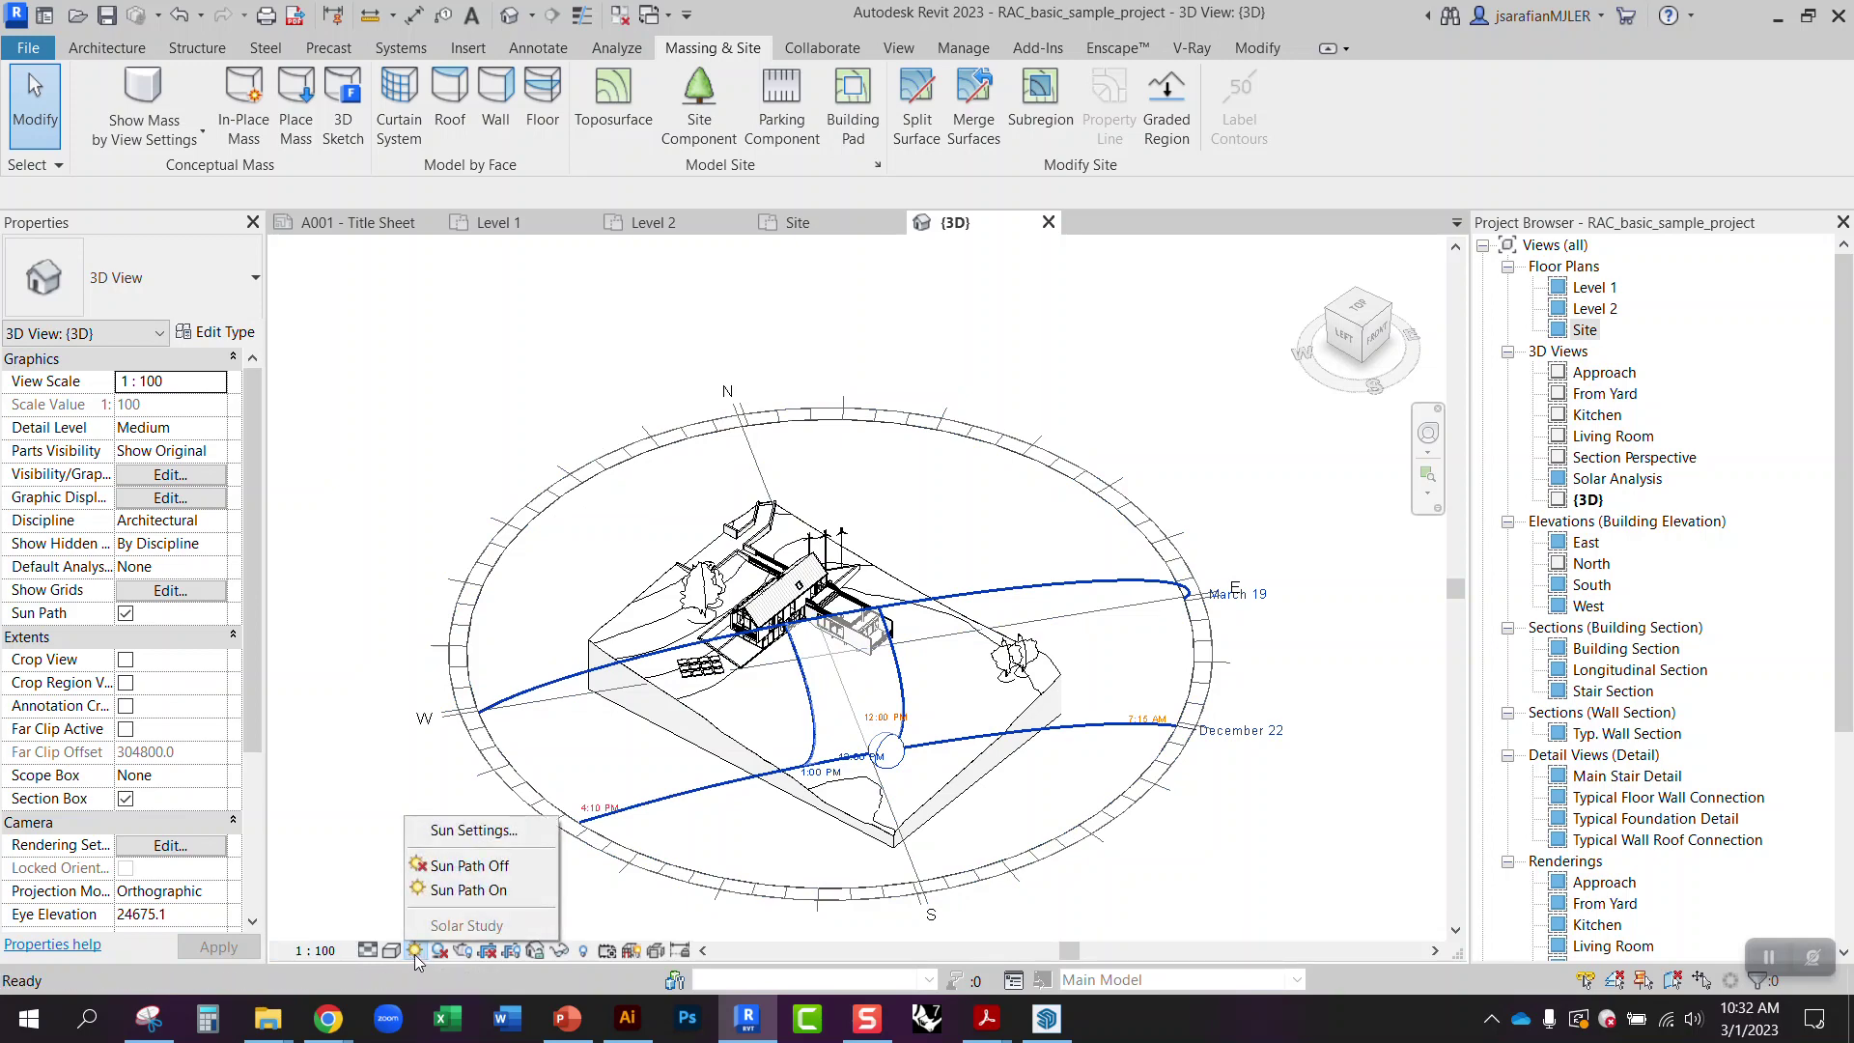
- Change the sun study location from Boston, MA to Frazier Park, CA
left_click(469, 832)
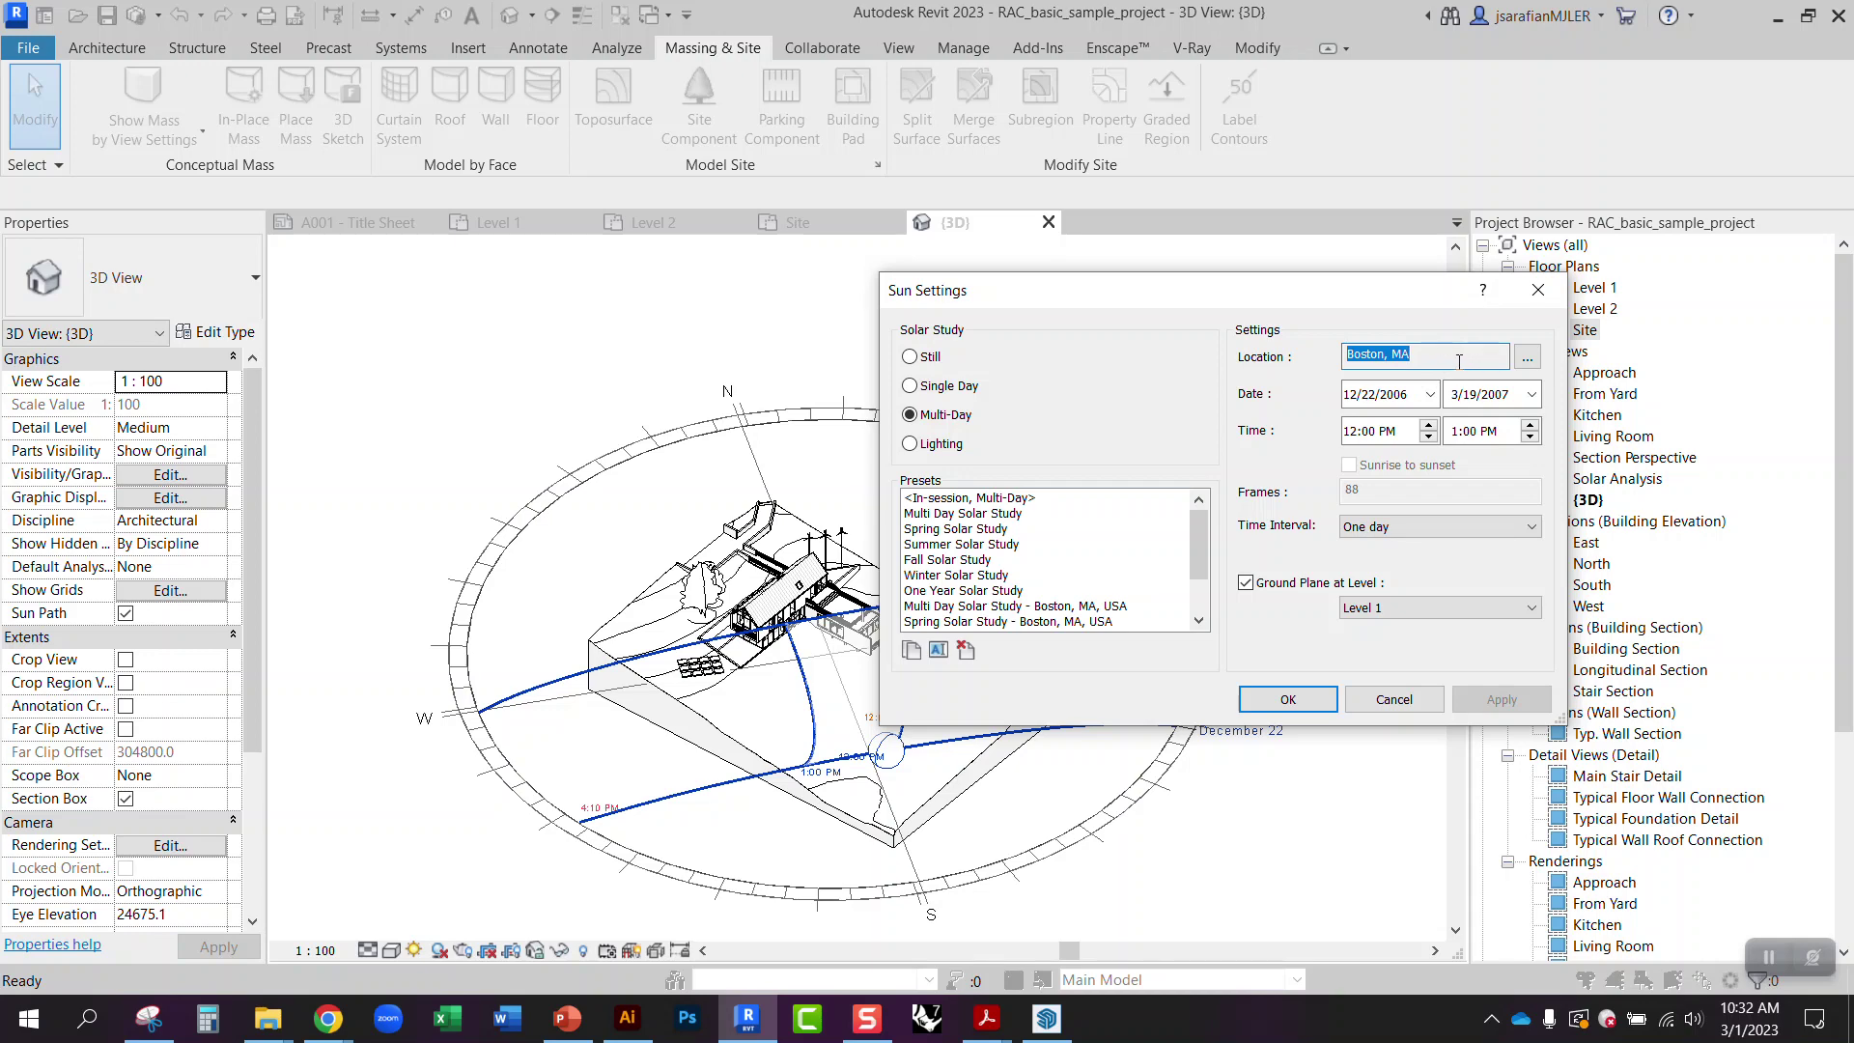
left_click(1448, 355)
left_click_drag(1413, 357, 1298, 354)
left_click(1527, 357)
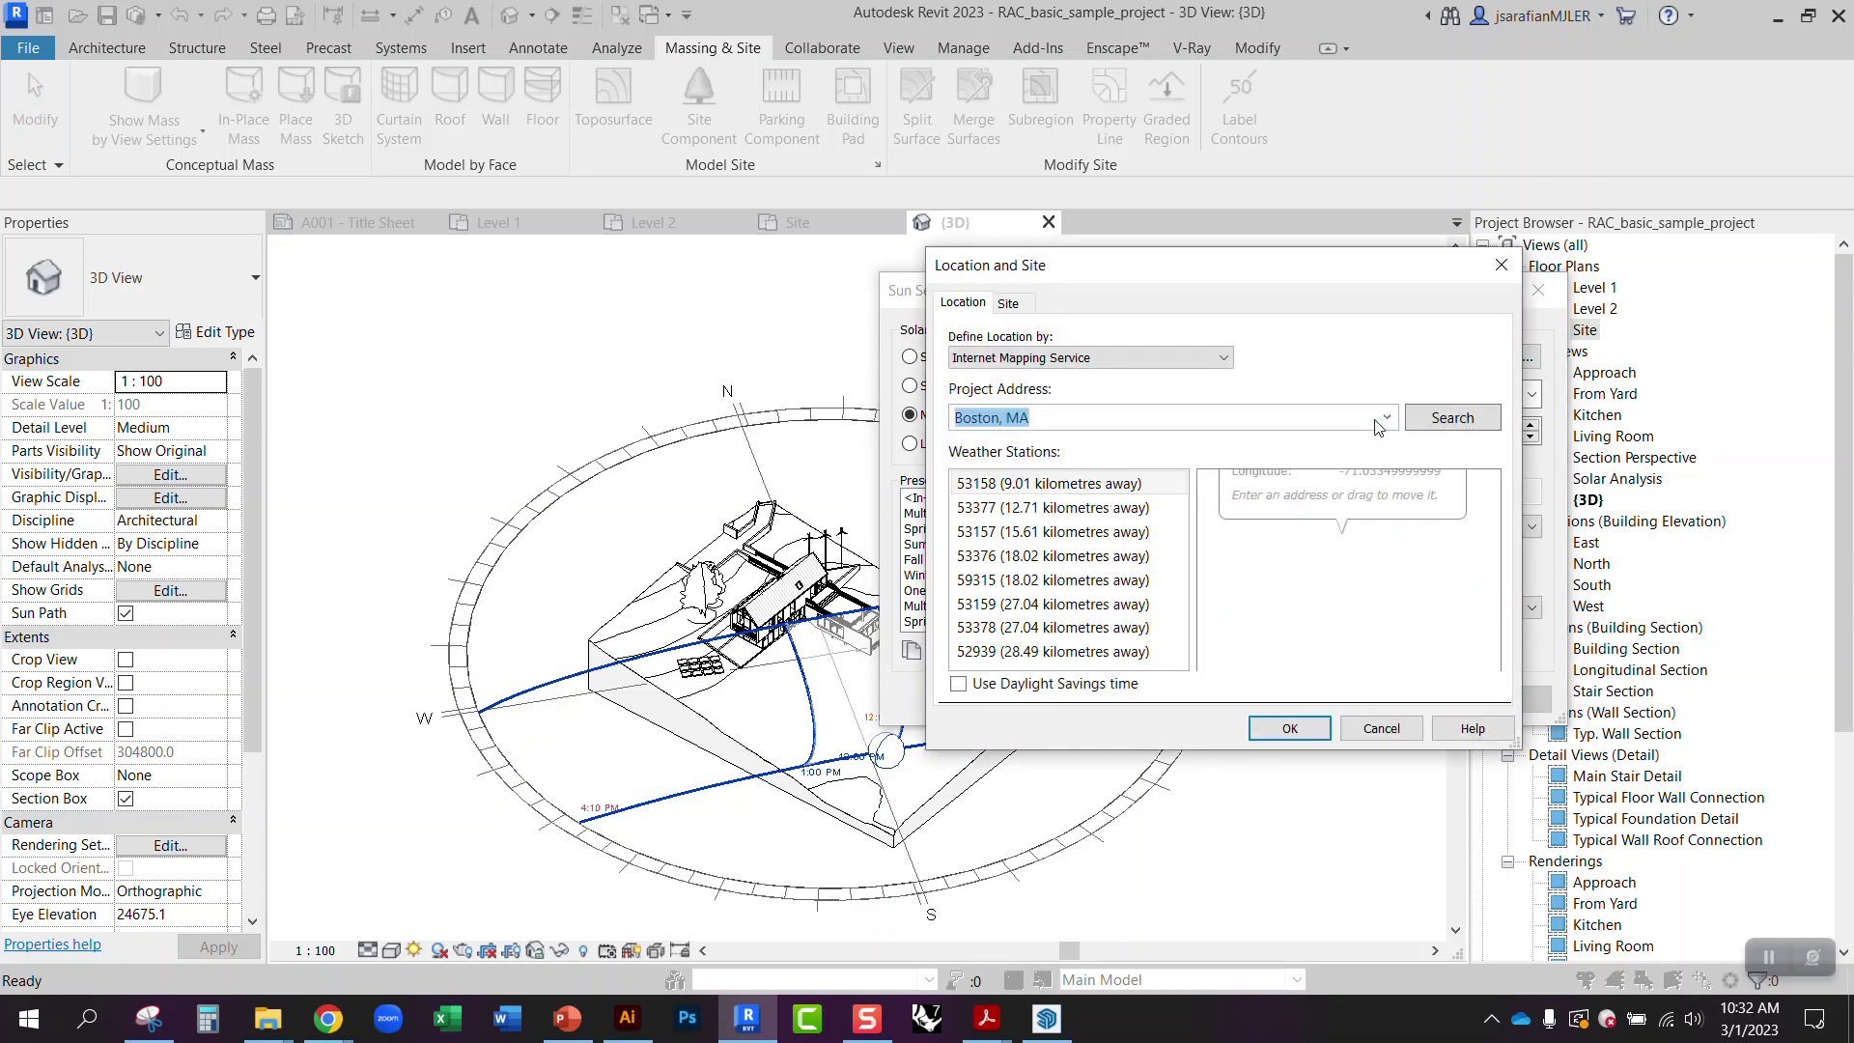
type("frazier park")
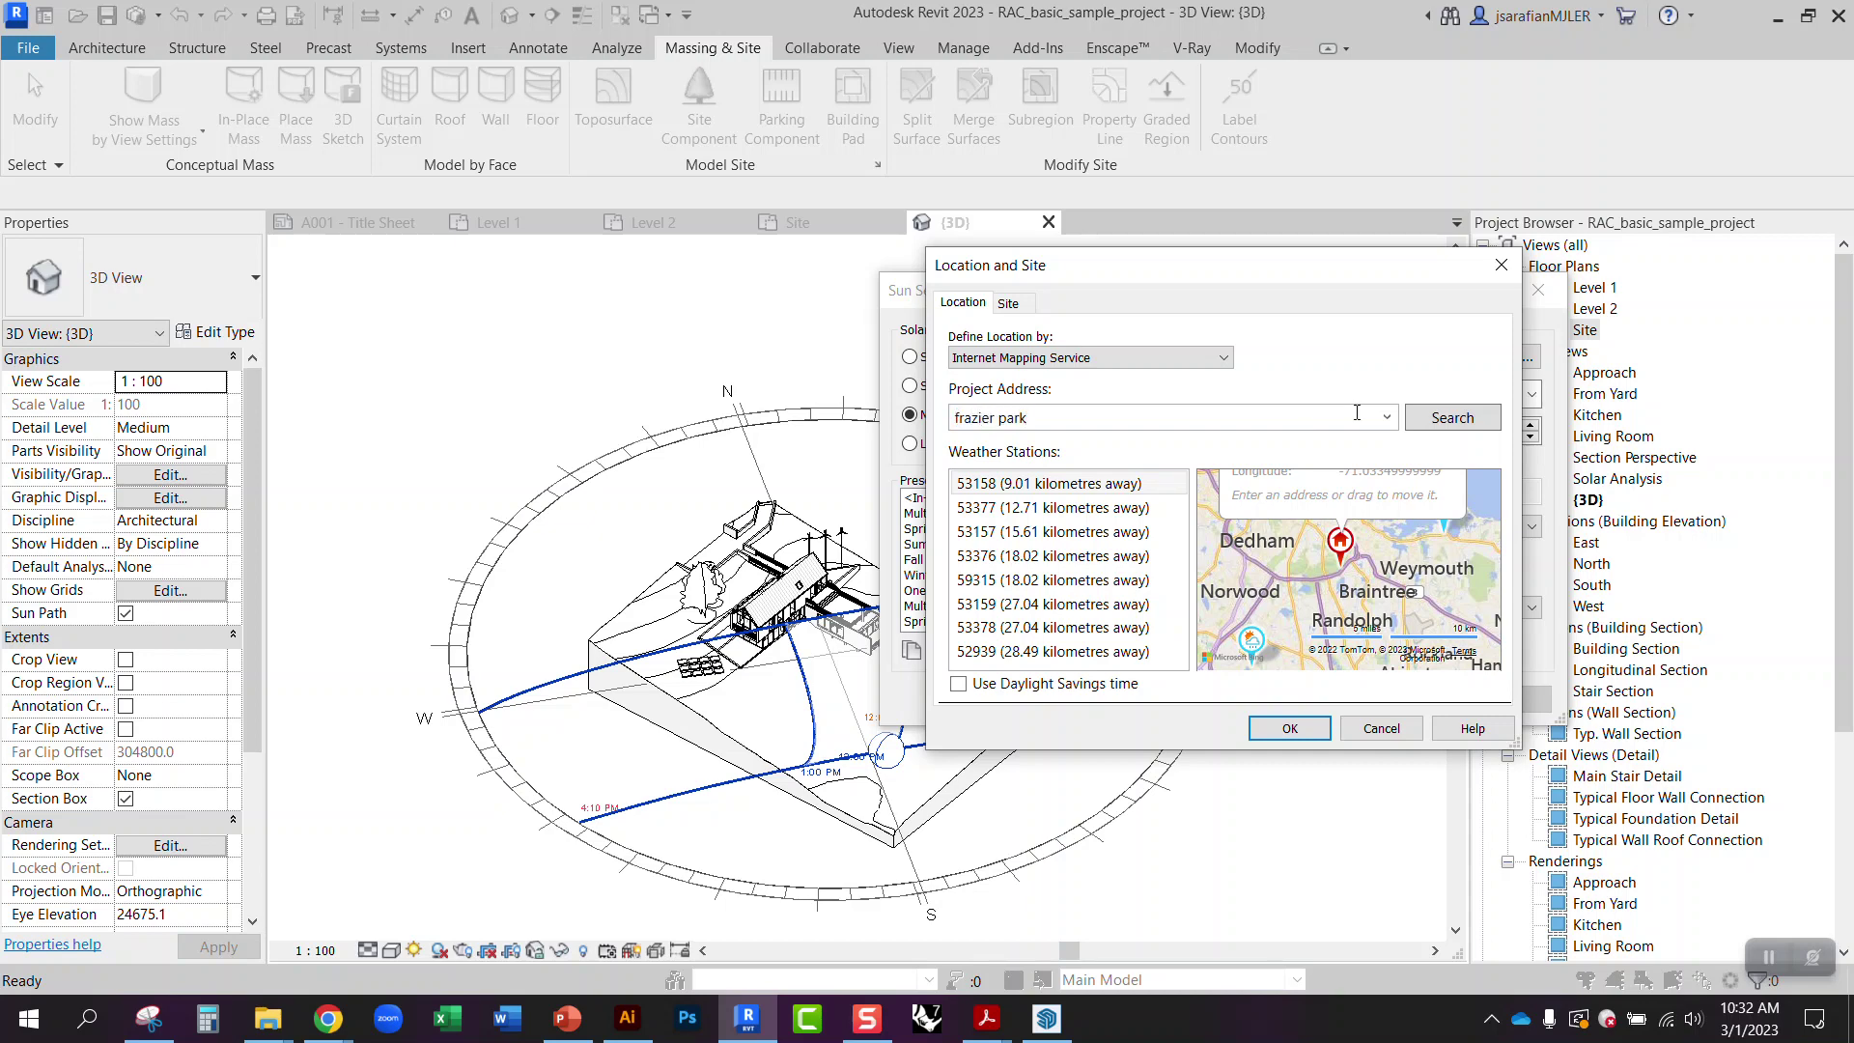
left_click(1475, 419)
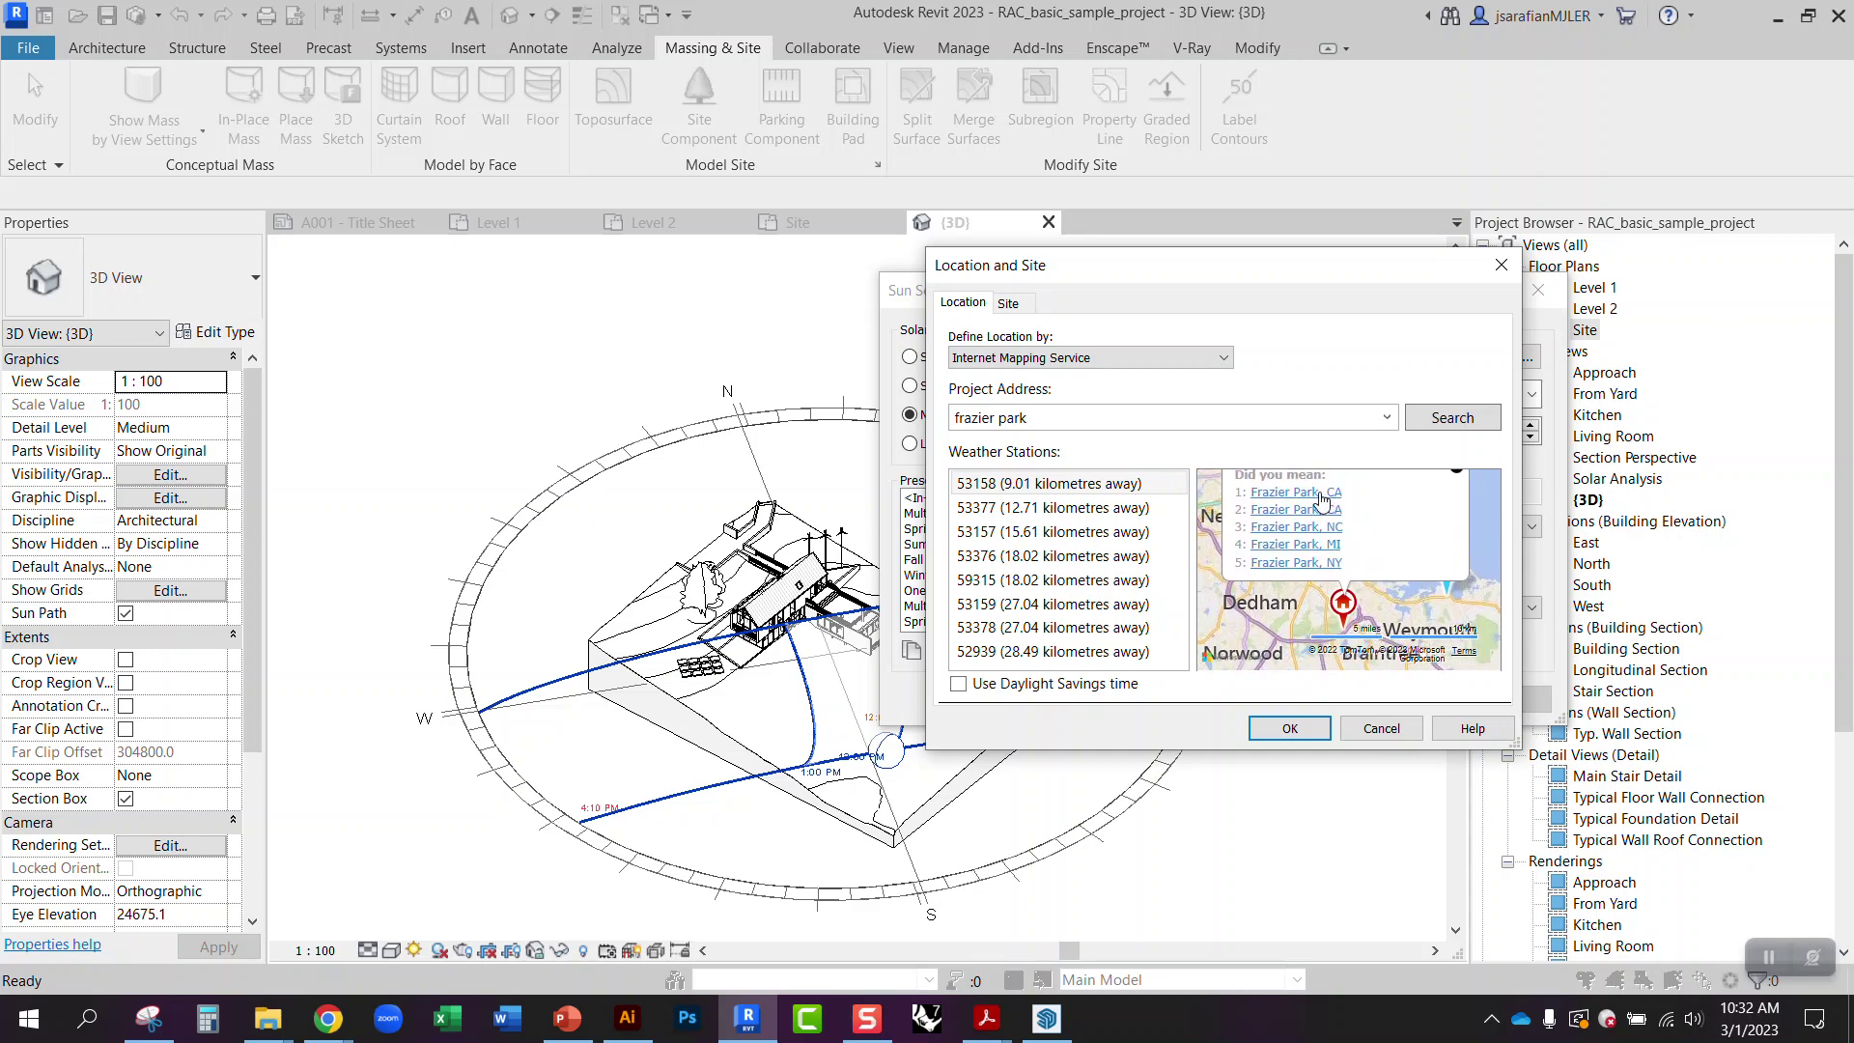
left_click(1320, 494)
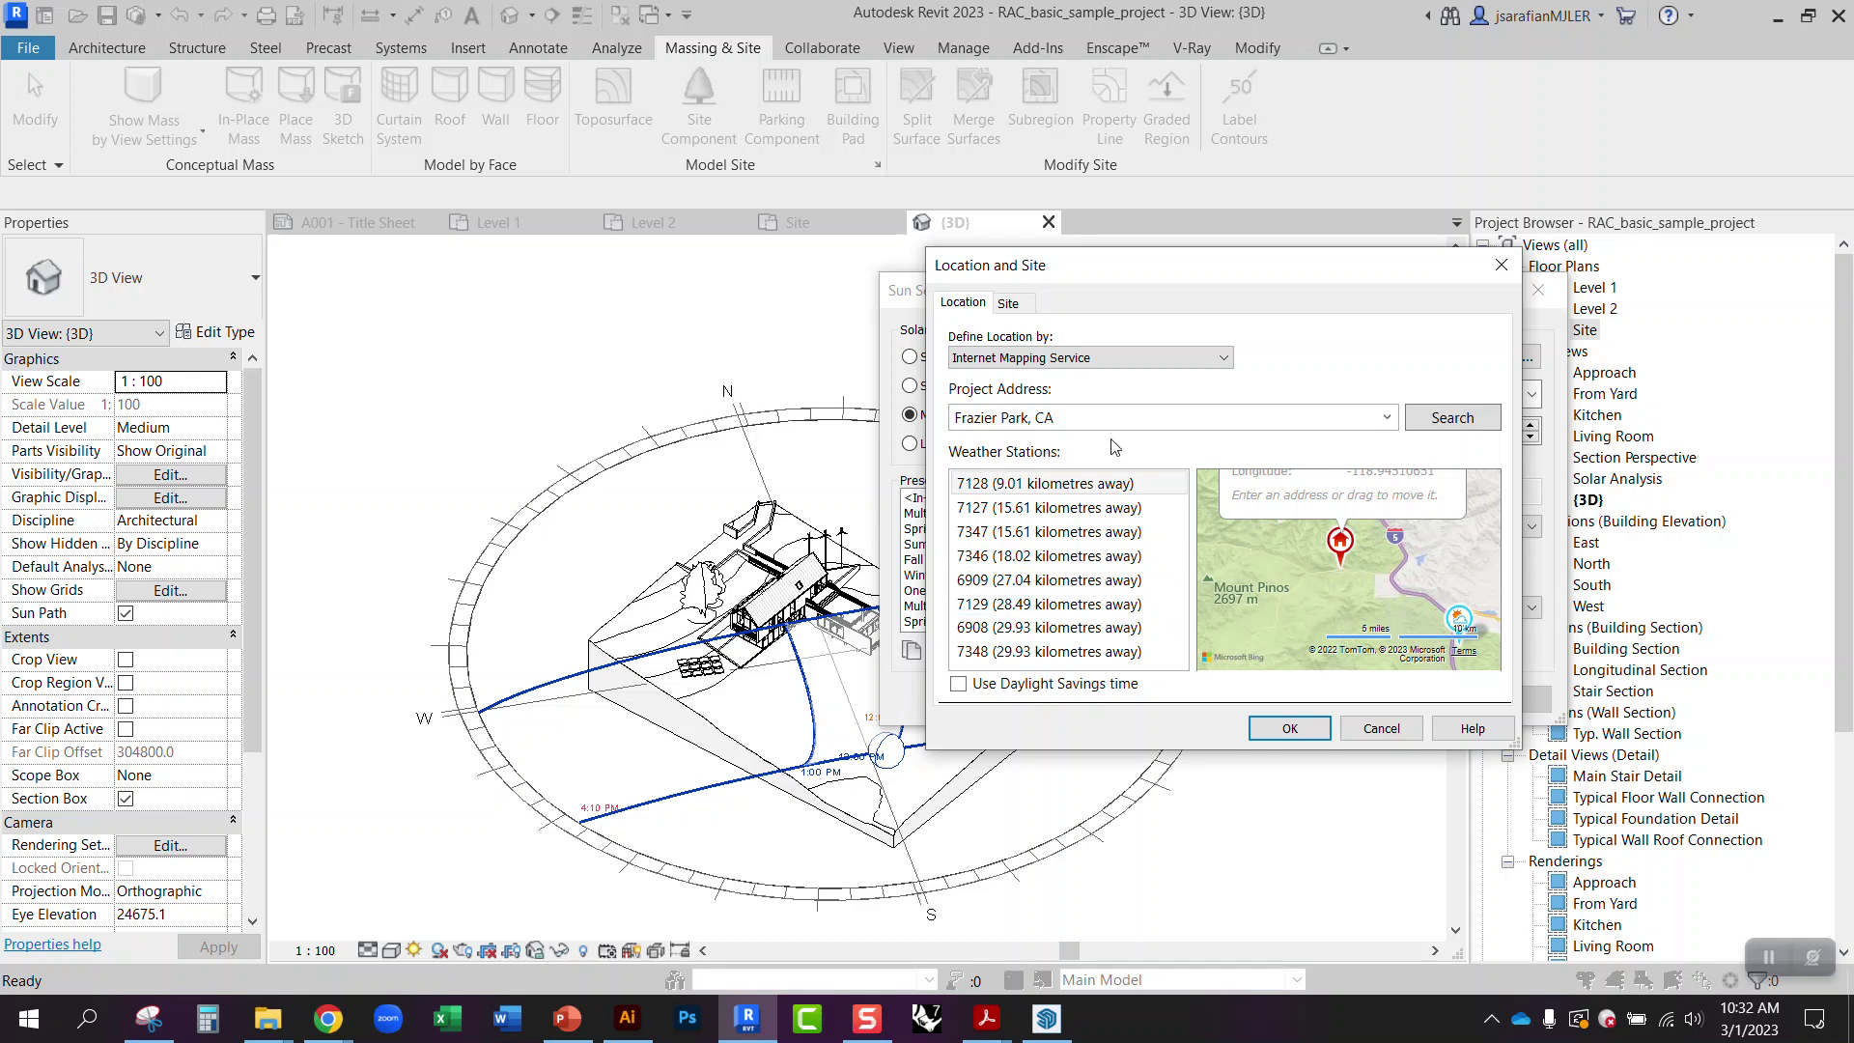
left_click(1289, 737)
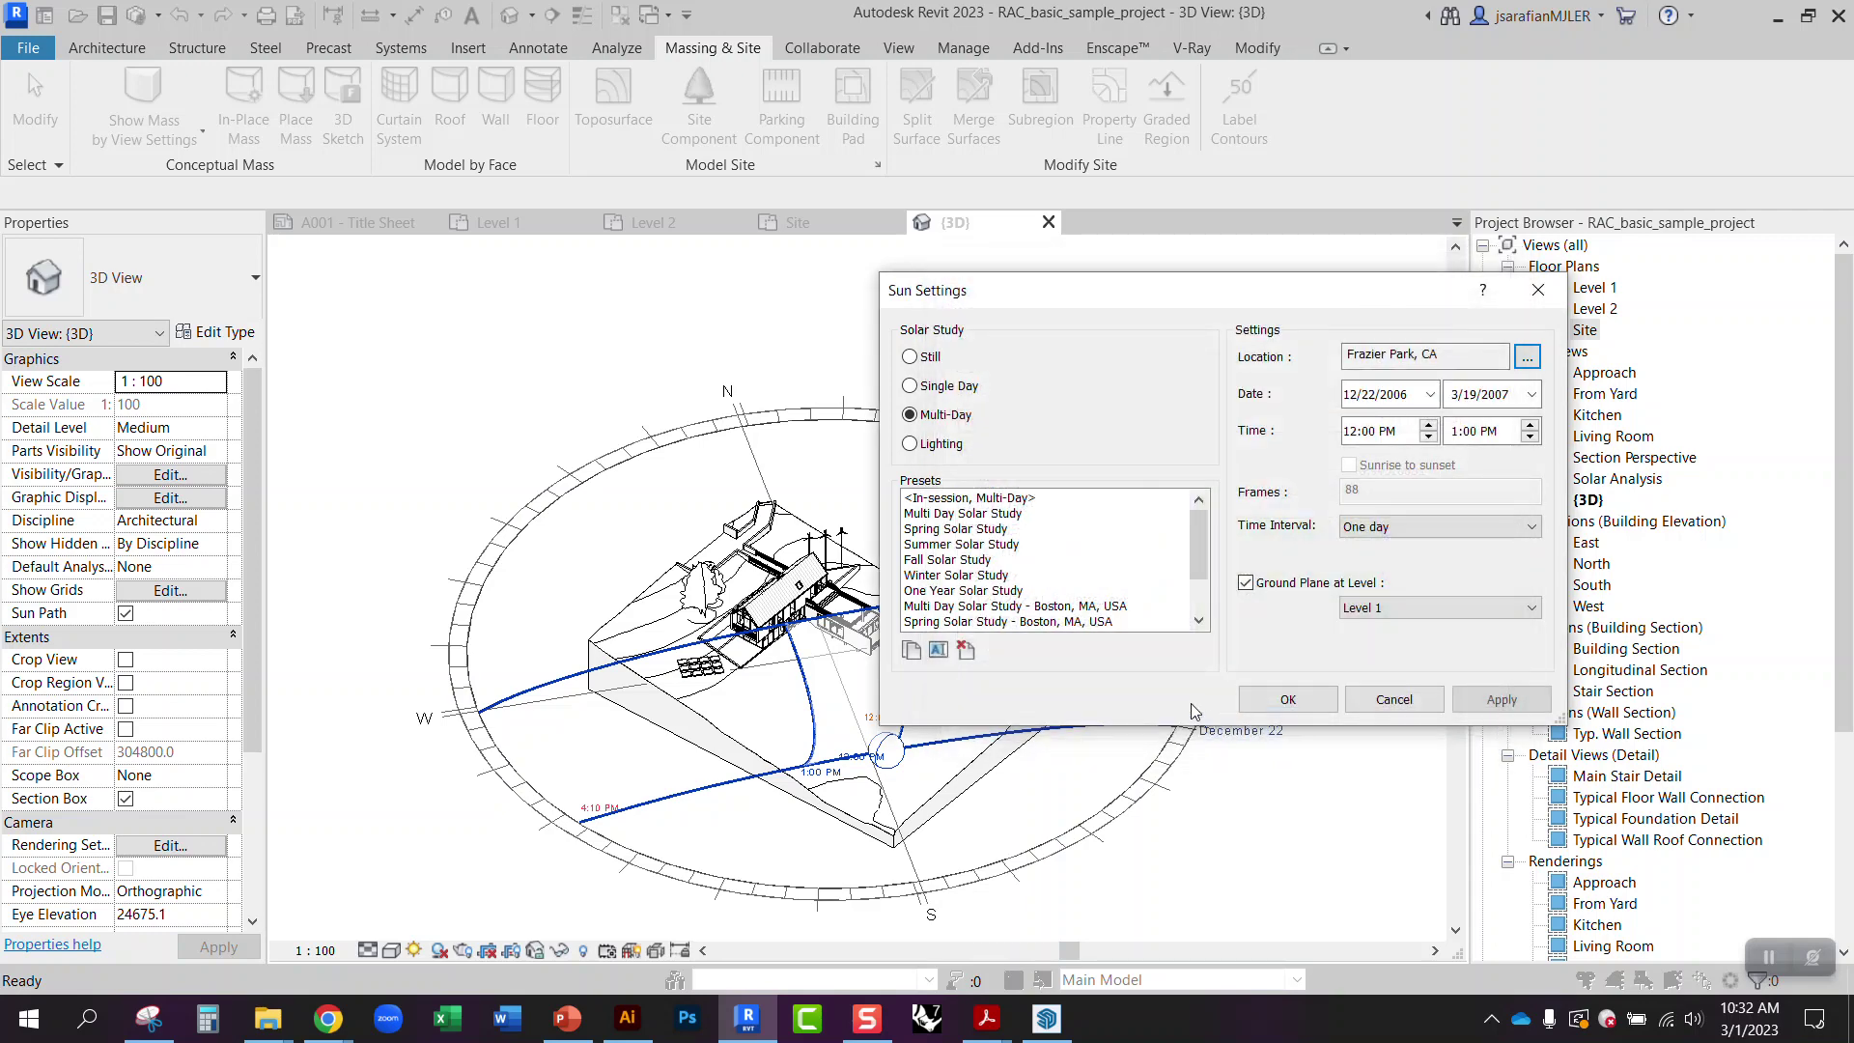
- Set a Still solar study for 3/1/2023 at 12:32 PM
left_click(910, 357)
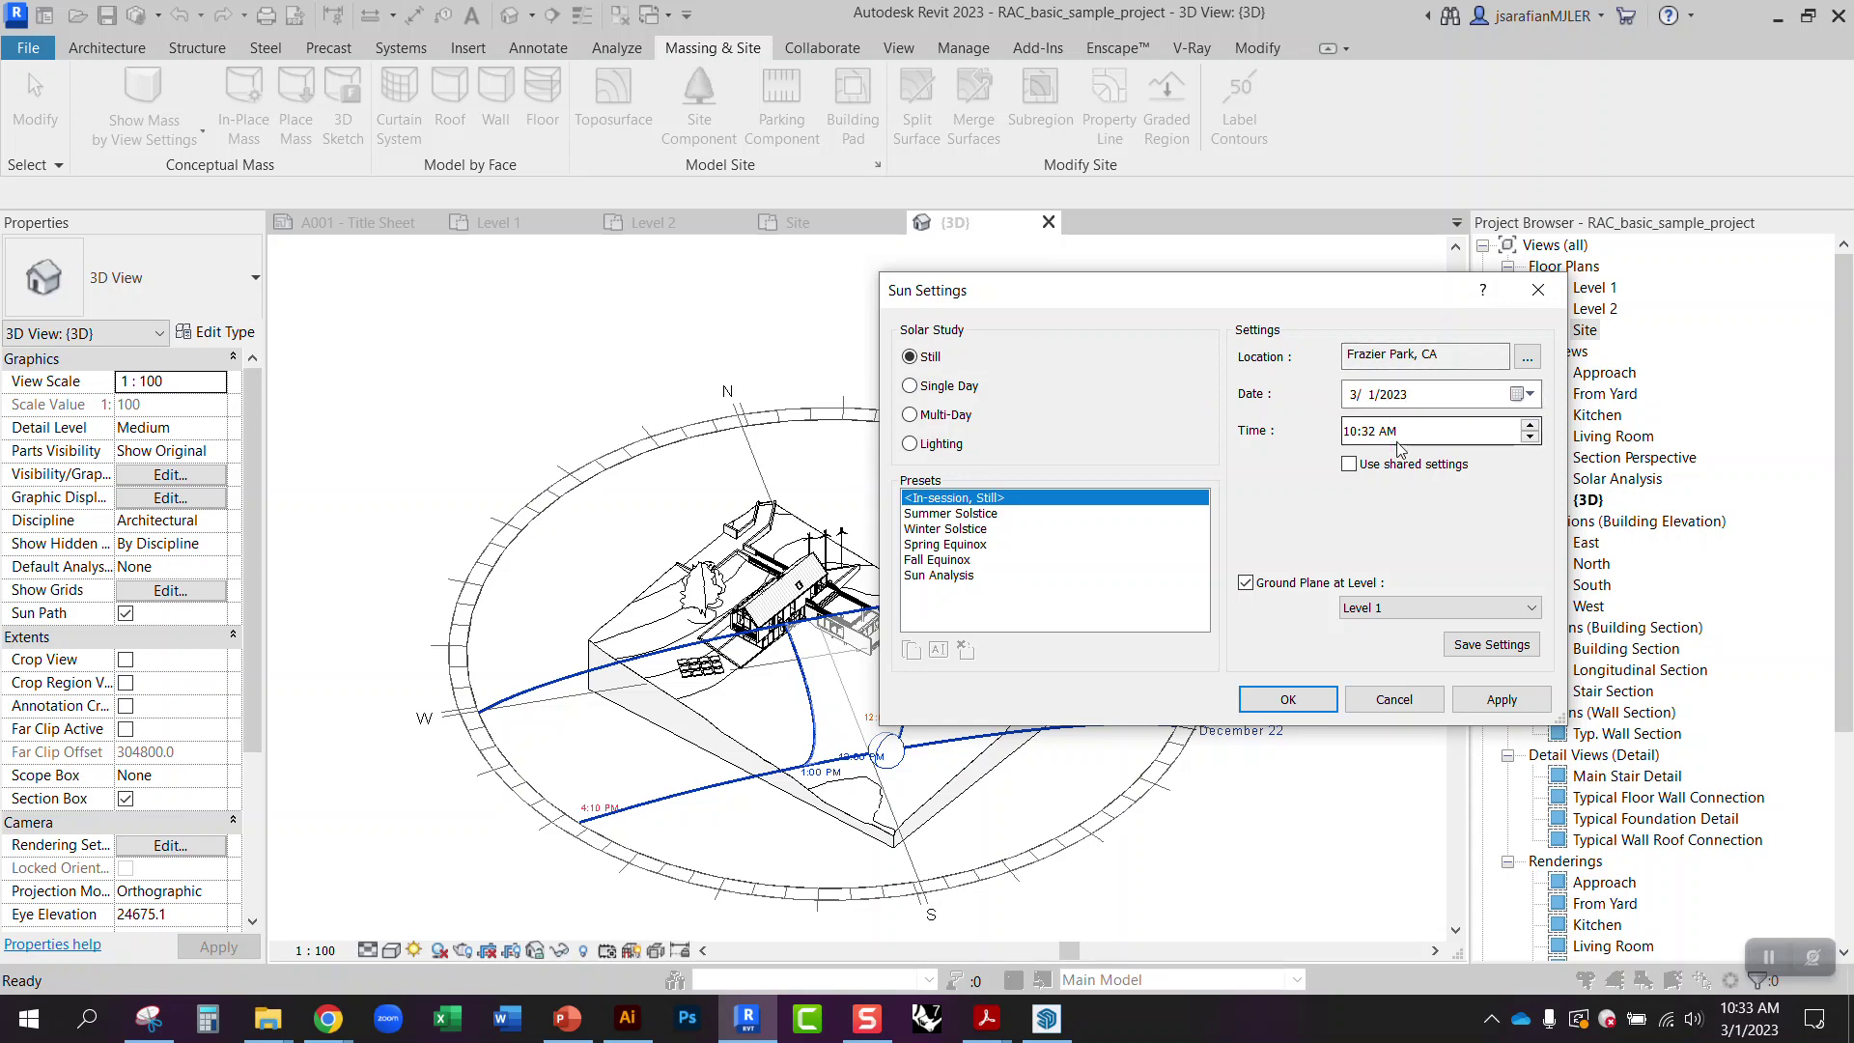
left_click(1451, 398)
left_click(1522, 394)
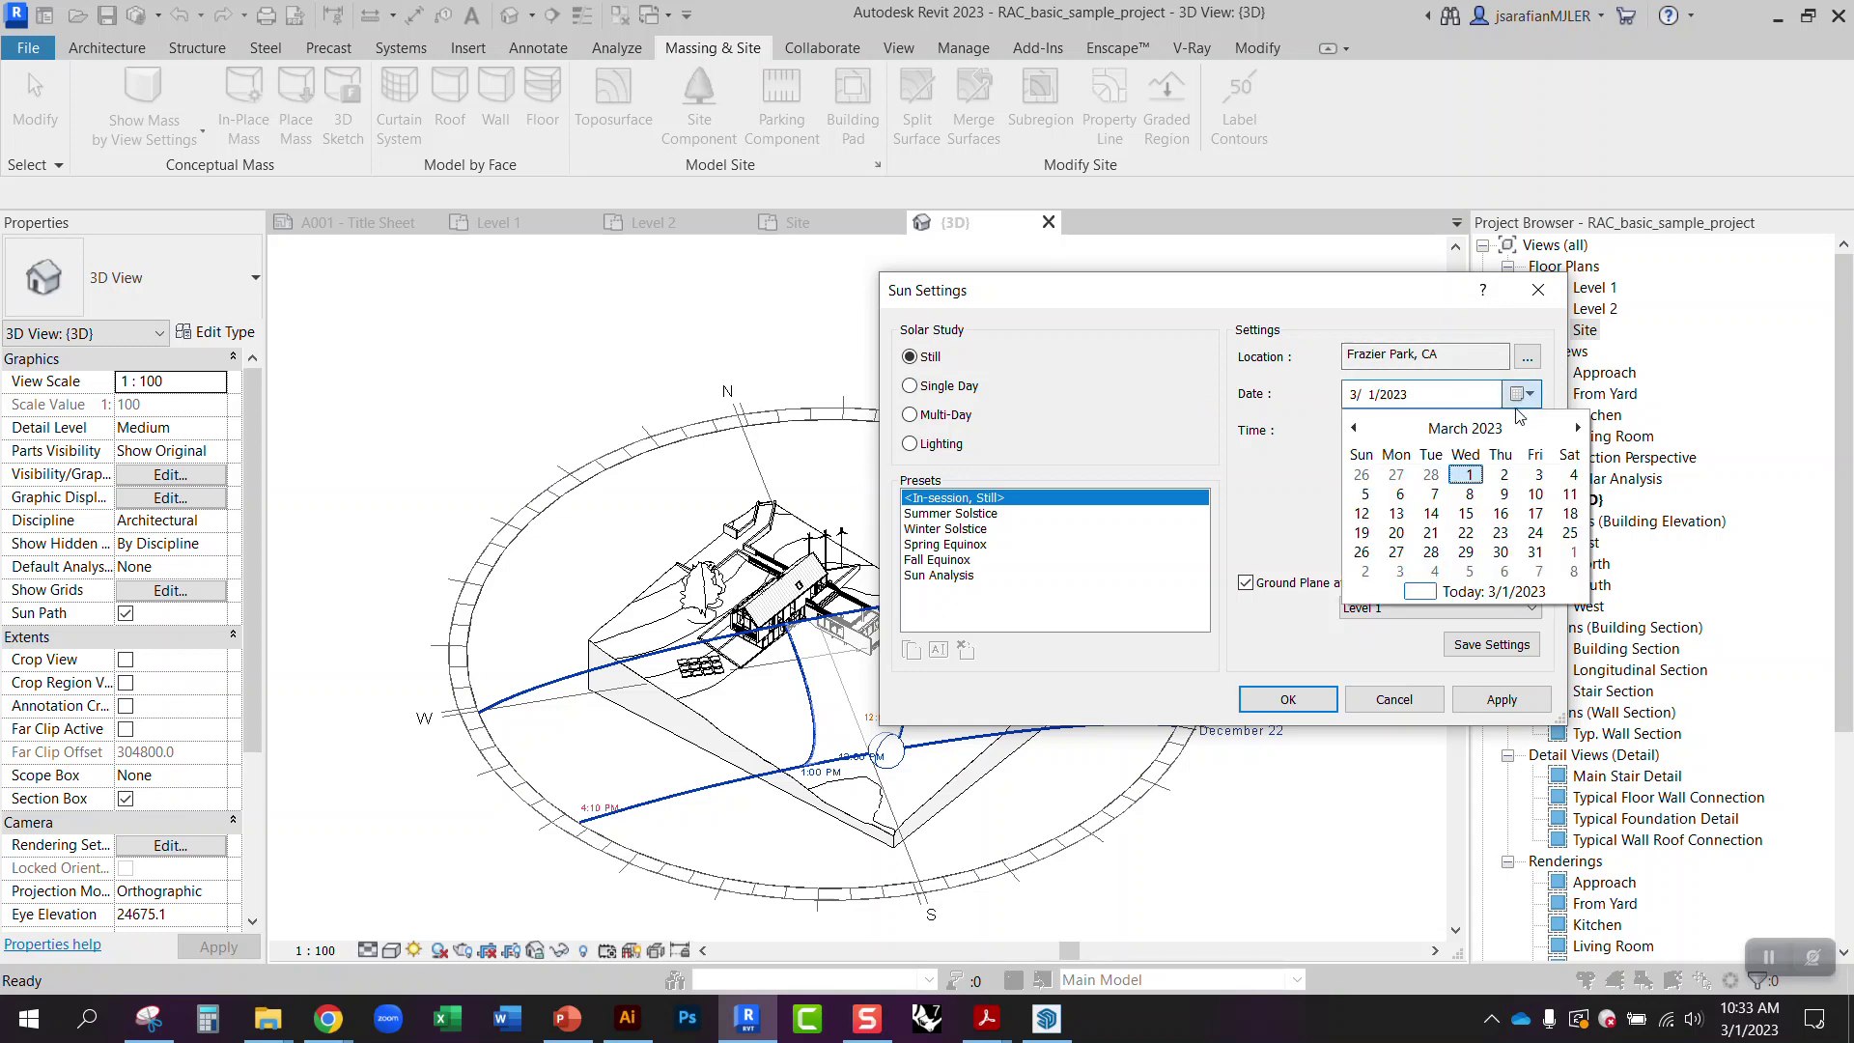
left_click(1468, 475)
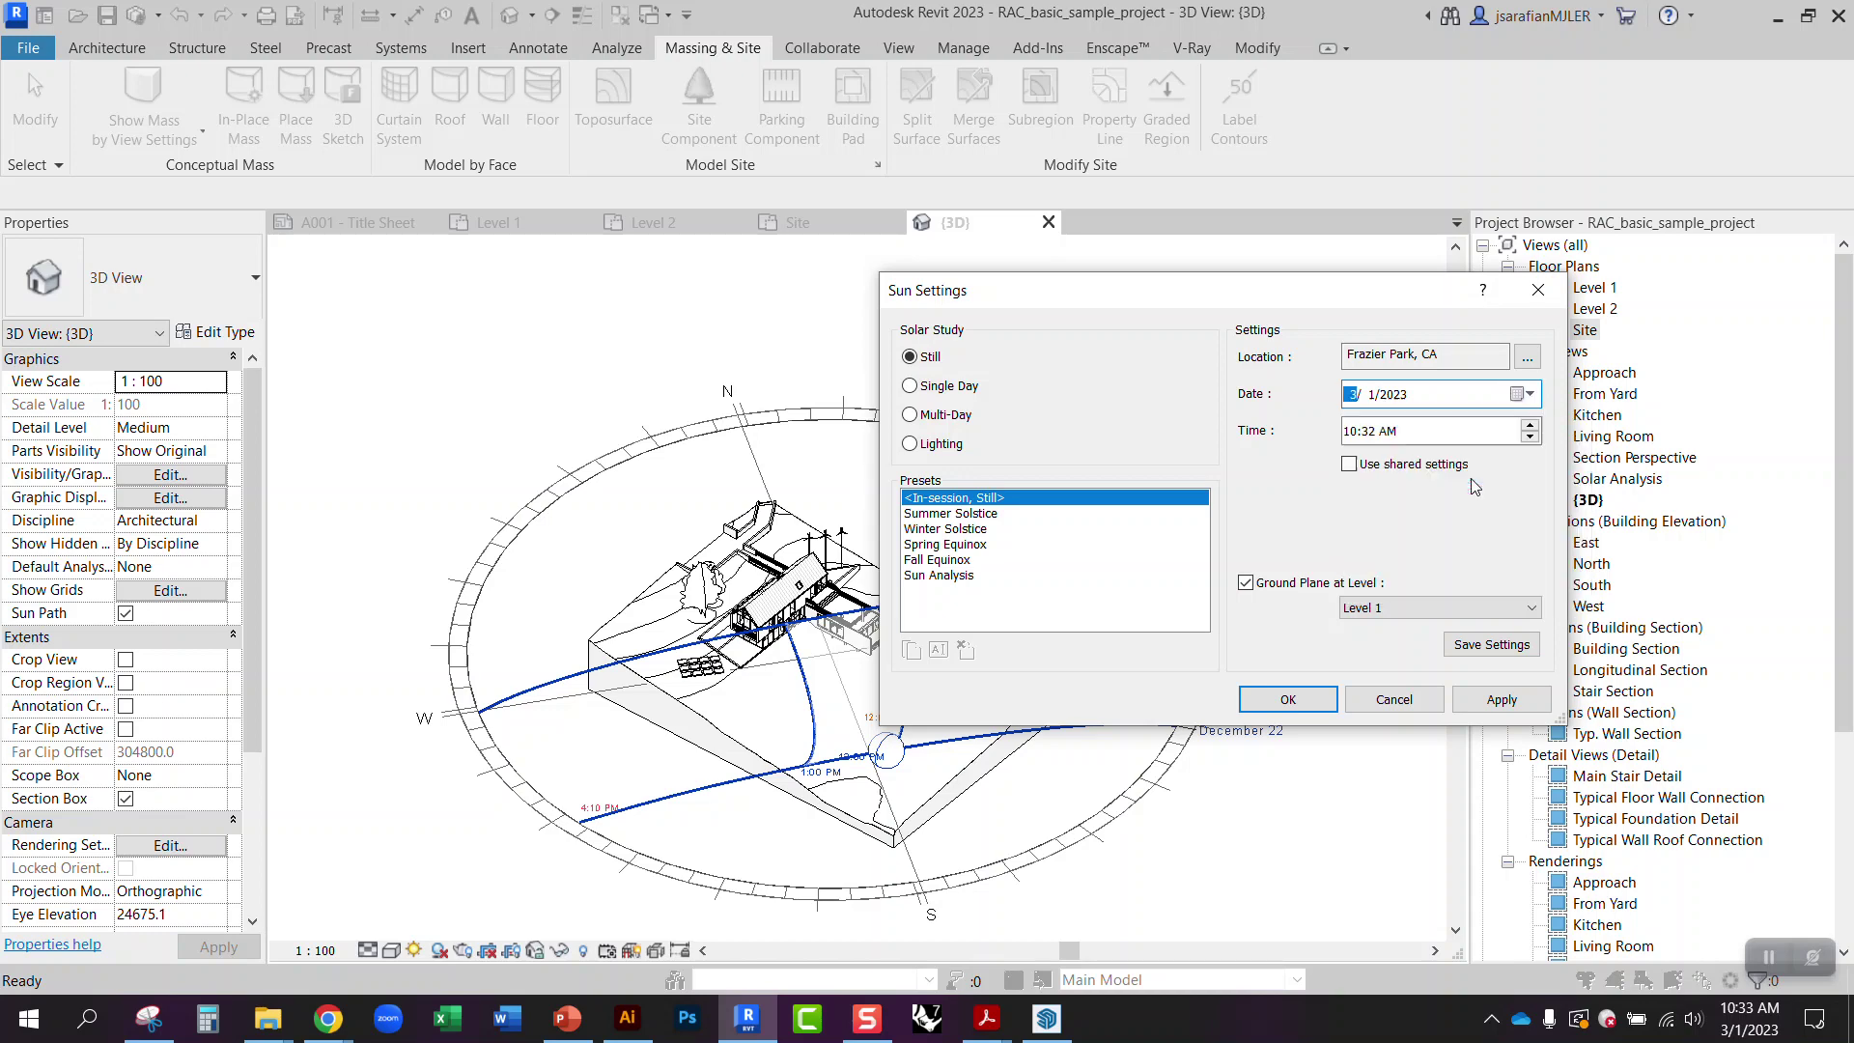
left_click(1495, 439)
left_click(1342, 436)
key("Up")
key("Up")
left_click(1288, 699)
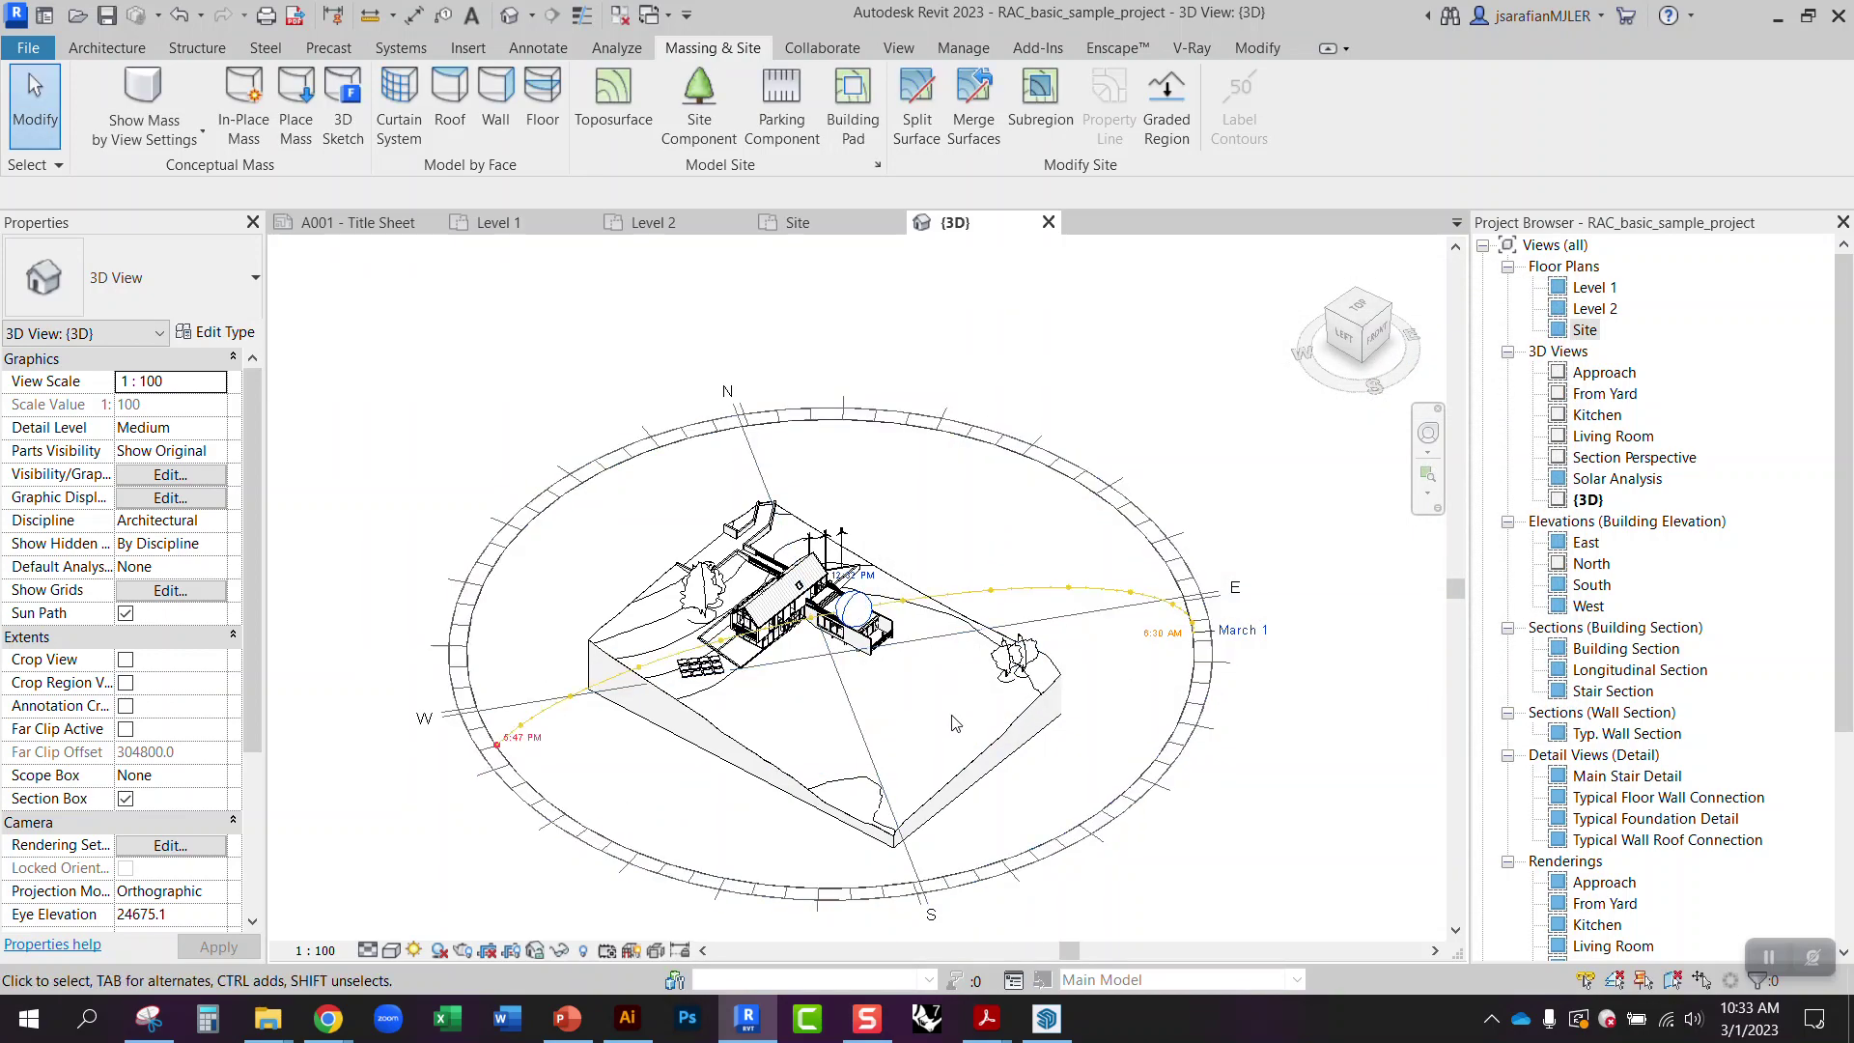
- From a high view, select the sun path and bring up its context options
left_click_drag(934, 731, 1005, 560)
scroll(1021, 480, "up", 4)
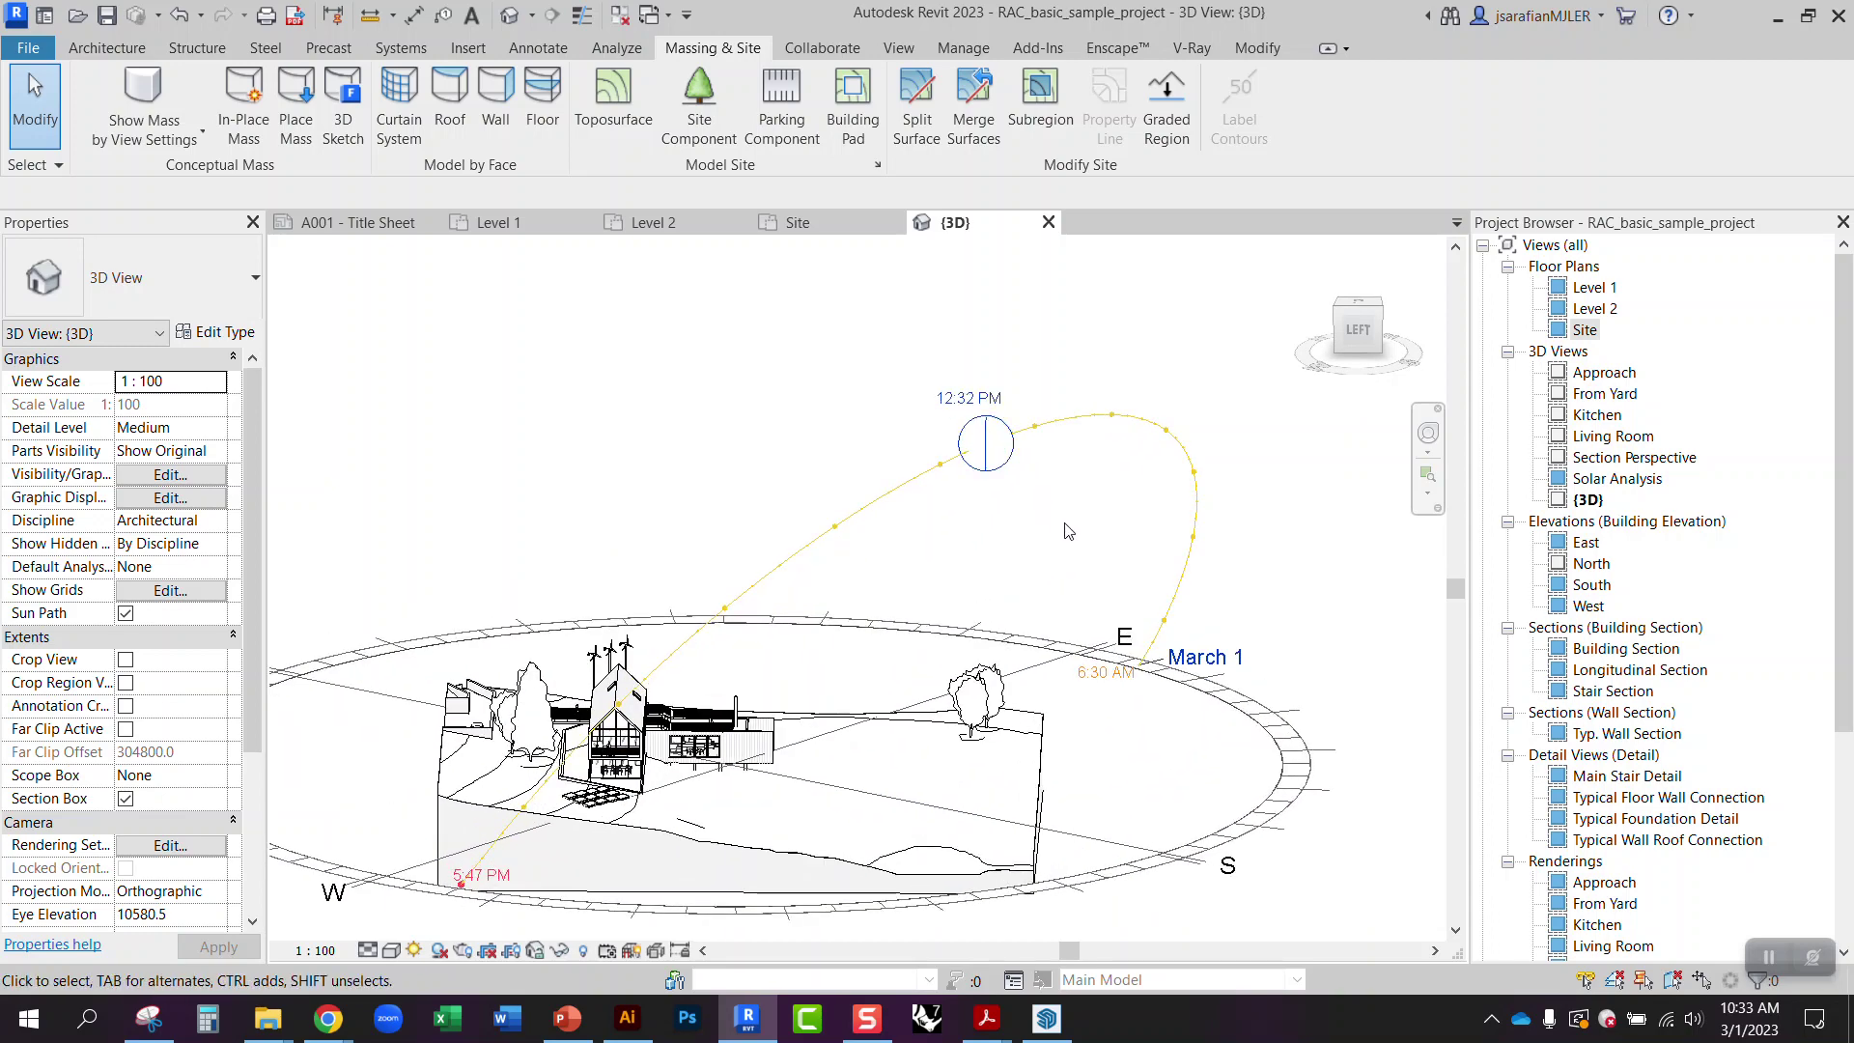
left_click_drag(1071, 537, 733, 598)
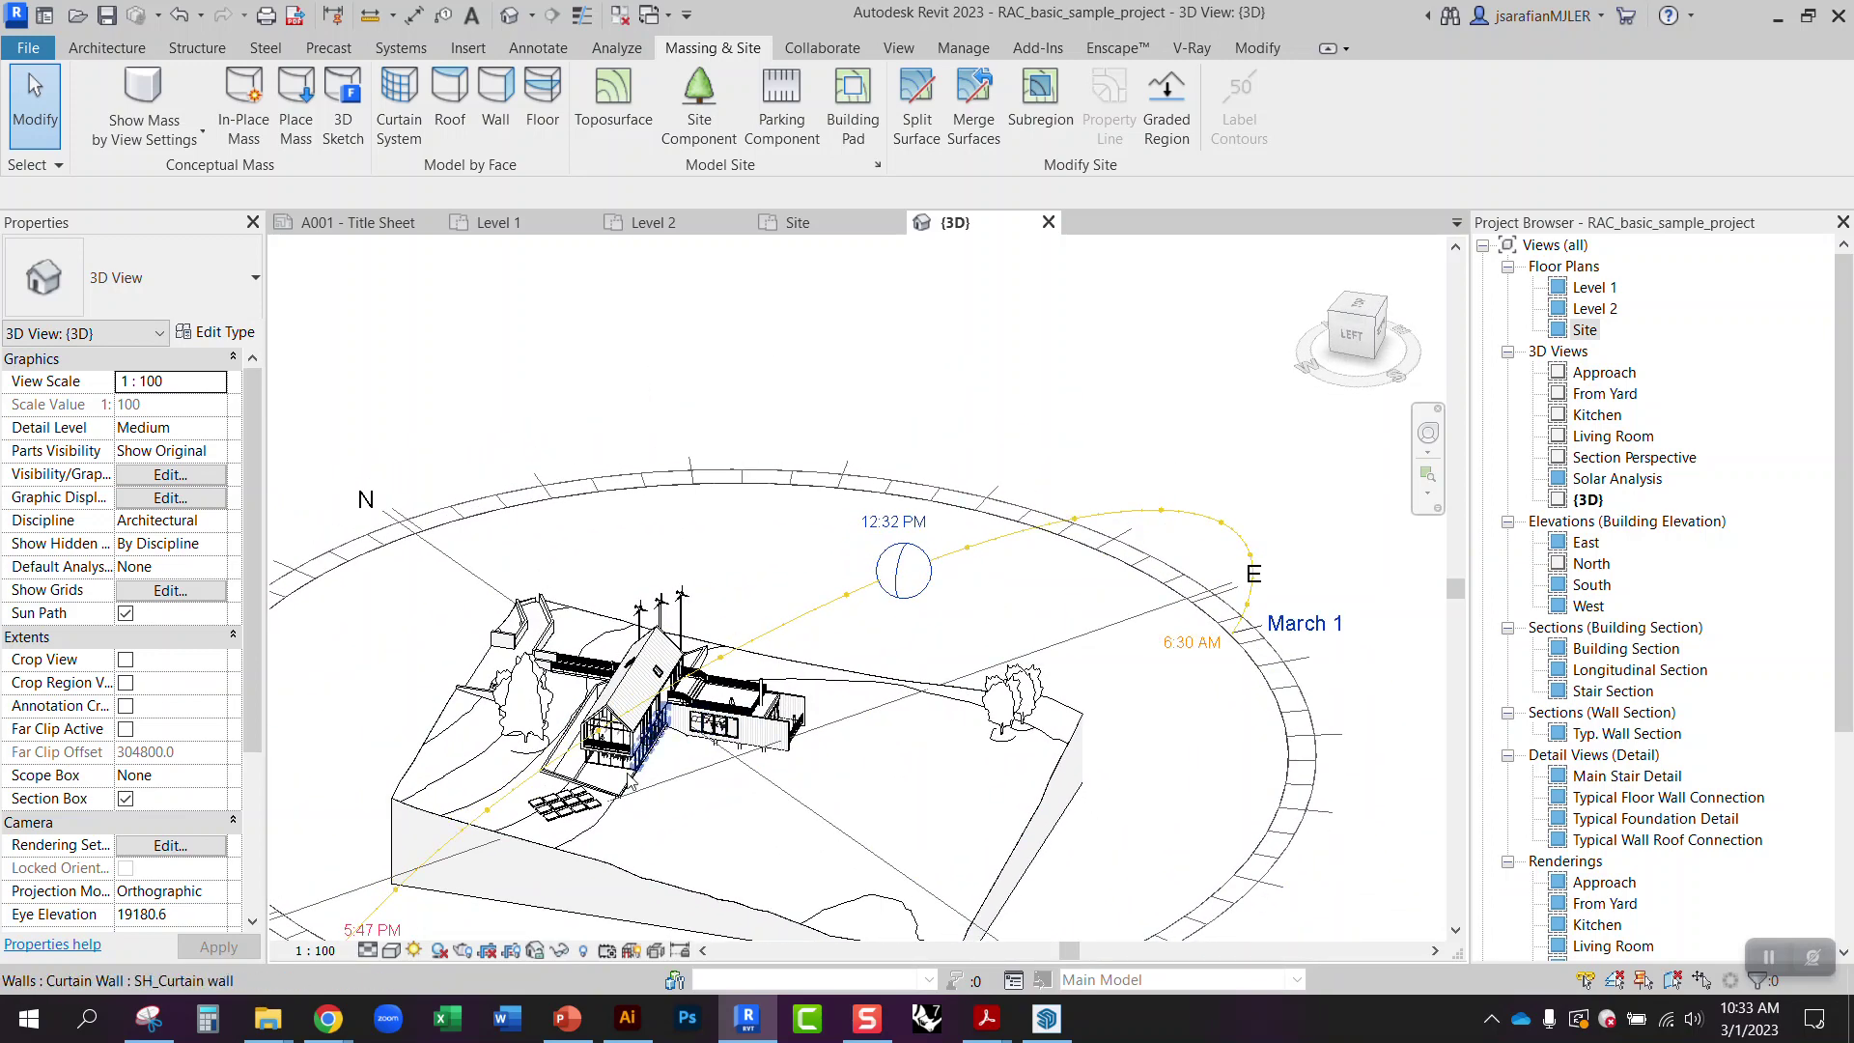
left_click(414, 950)
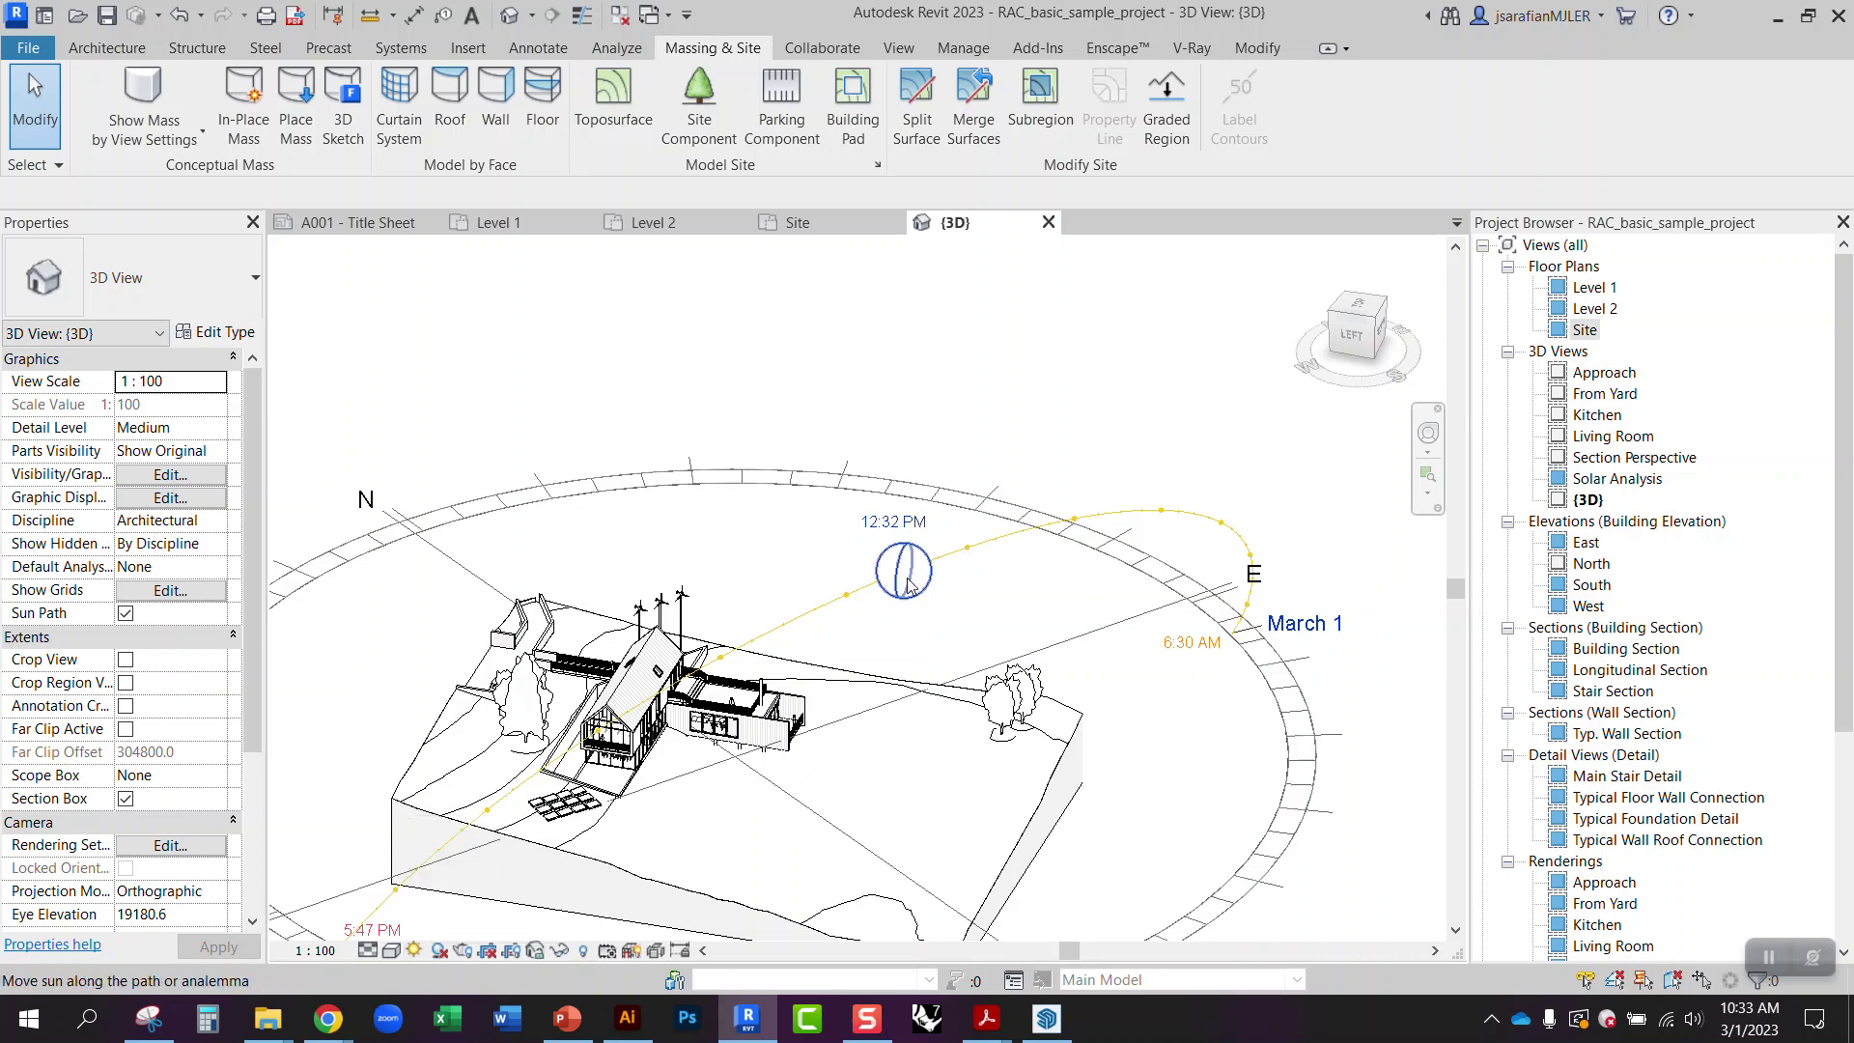
left_click(834, 605)
right_click(835, 605)
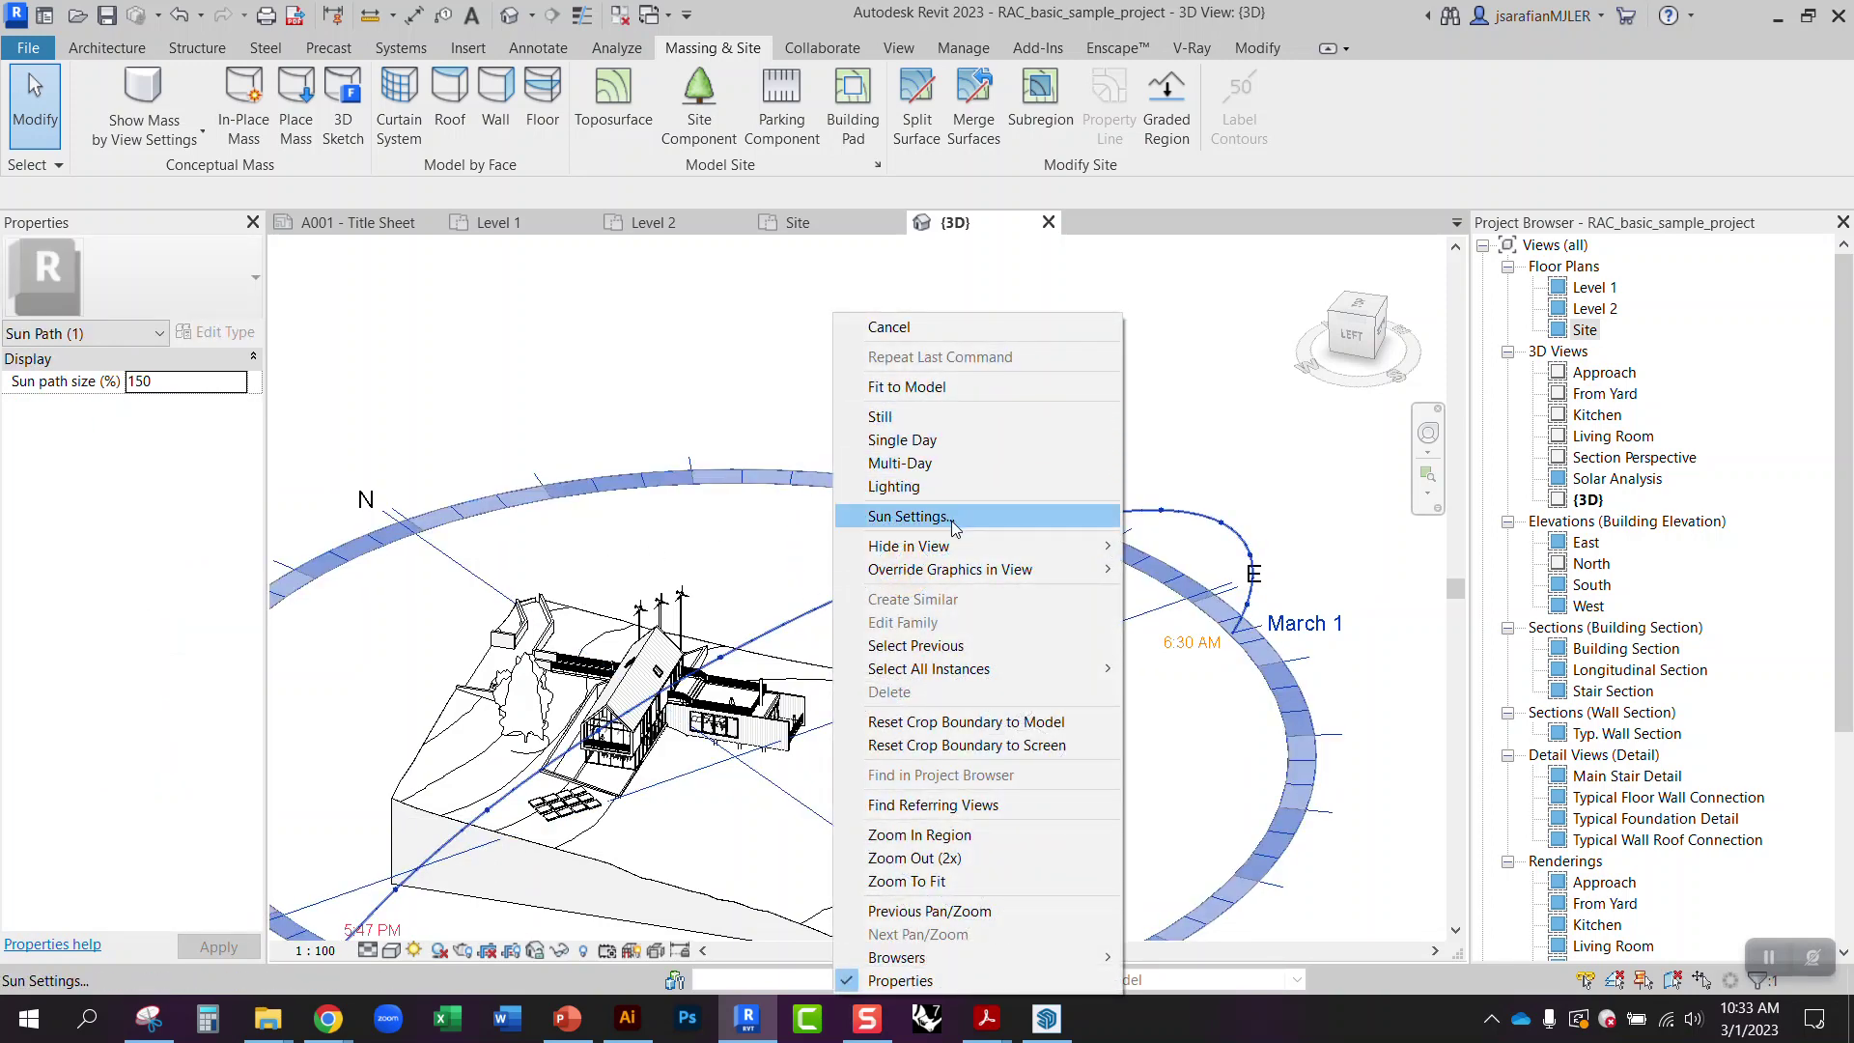
- Switch the sun path to a single-day study and view it from a high oblique angle
left_click(942, 448)
scroll(1023, 597, "down", 2)
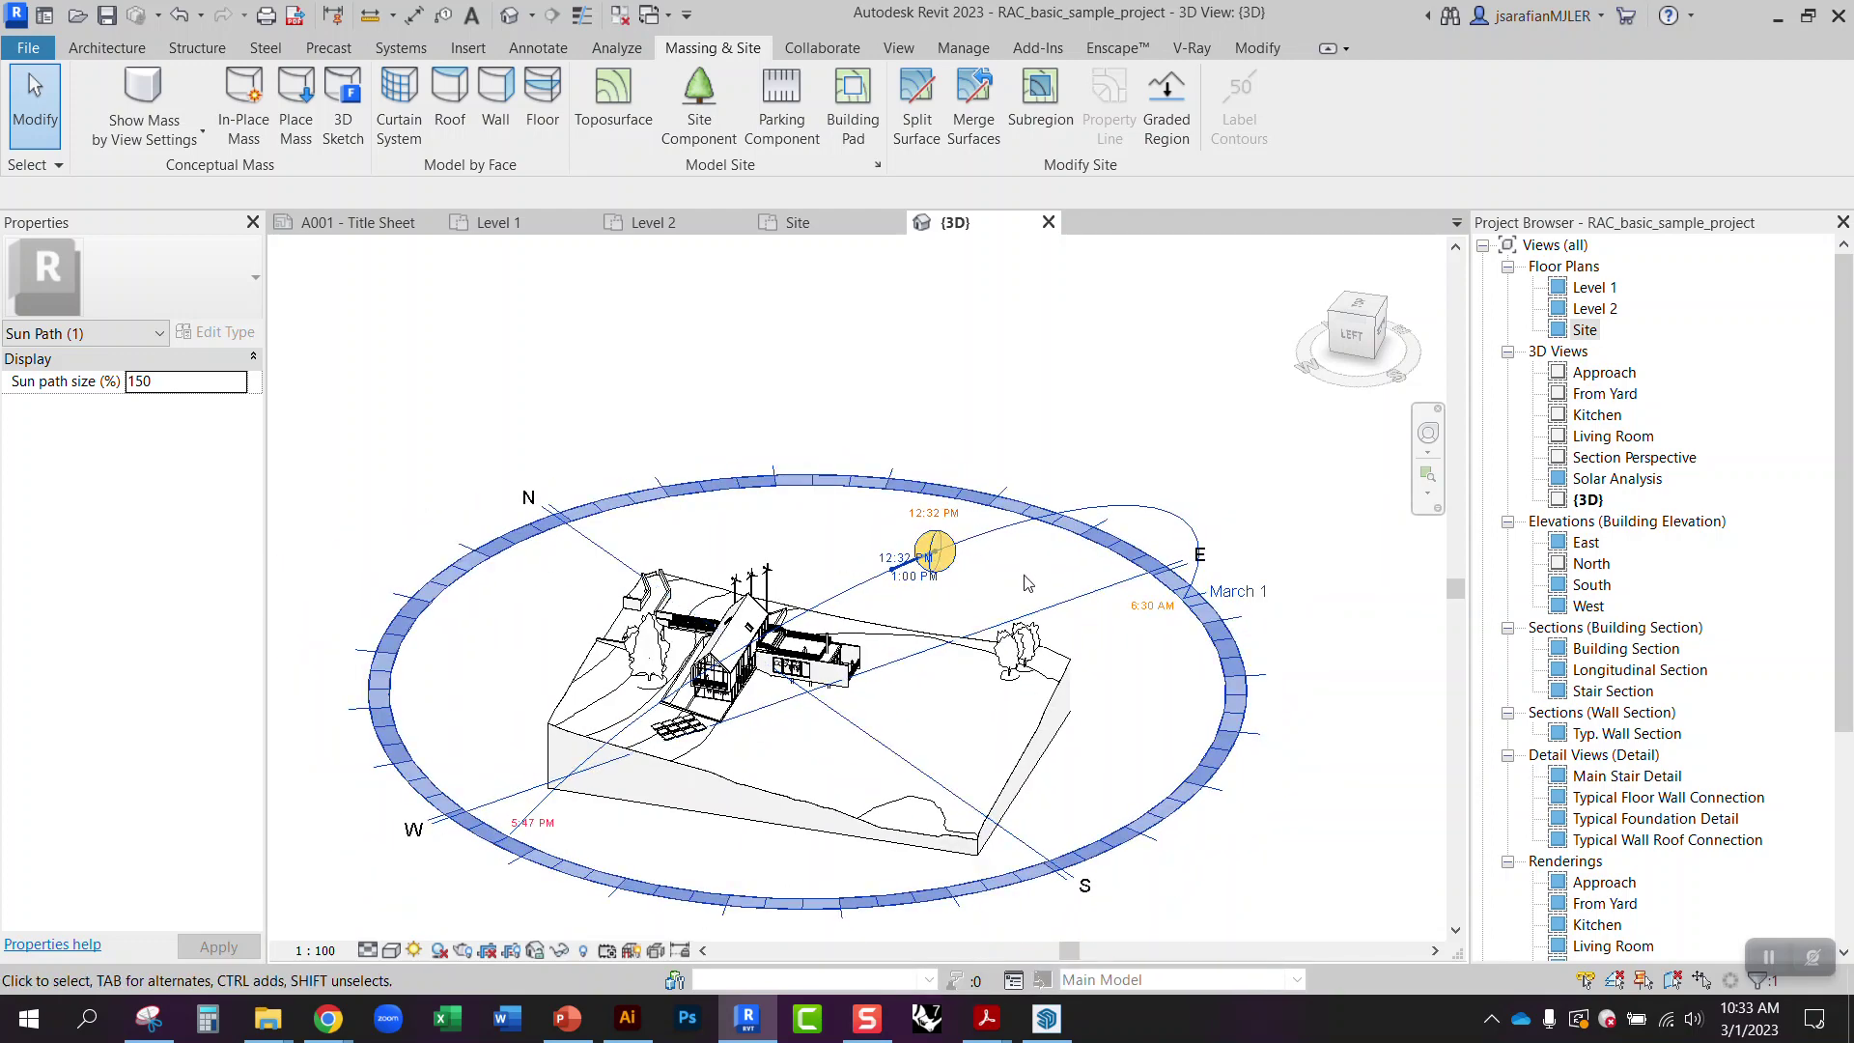
left_click_drag(1014, 530, 820, 507)
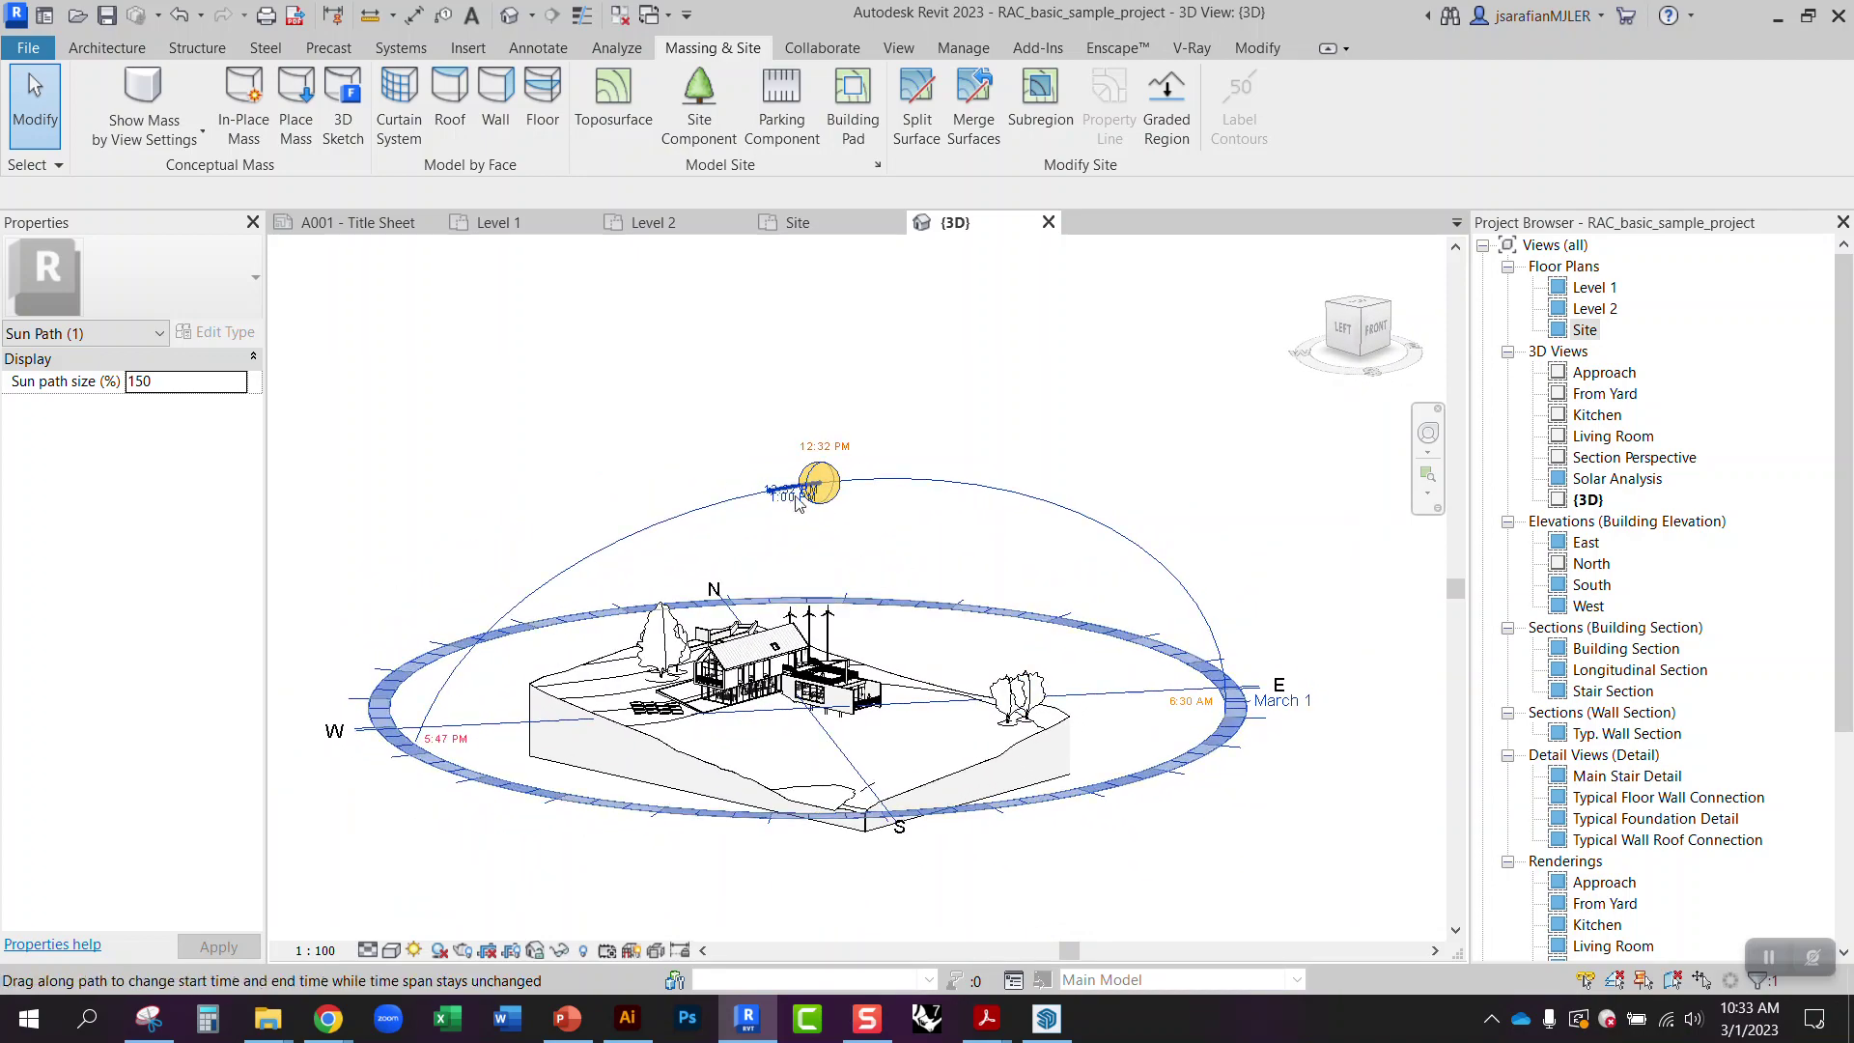
left_click_drag(1062, 589, 1186, 630)
left_click(1342, 307)
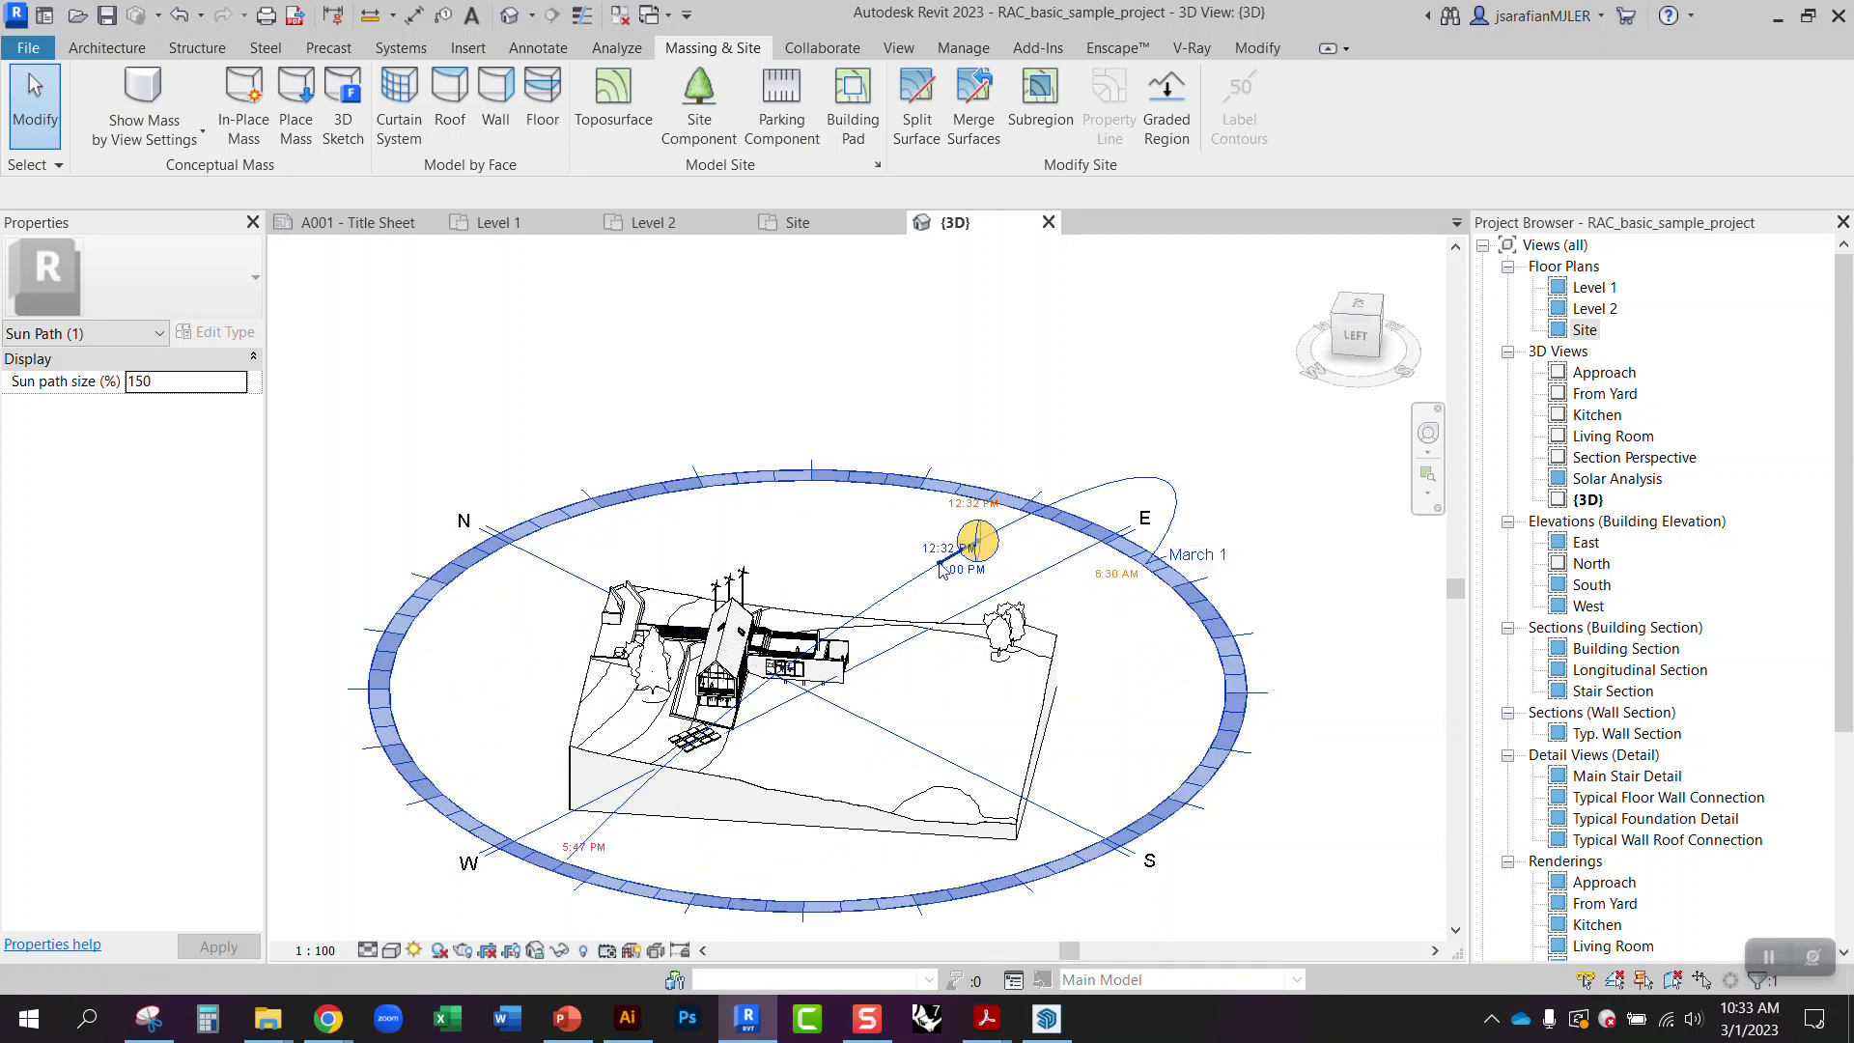
- Drag the sun to 12:00 PM on the March 1 path and select the sun path
left_click_drag(979, 547, 1019, 522)
left_click_drag(991, 594, 774, 530)
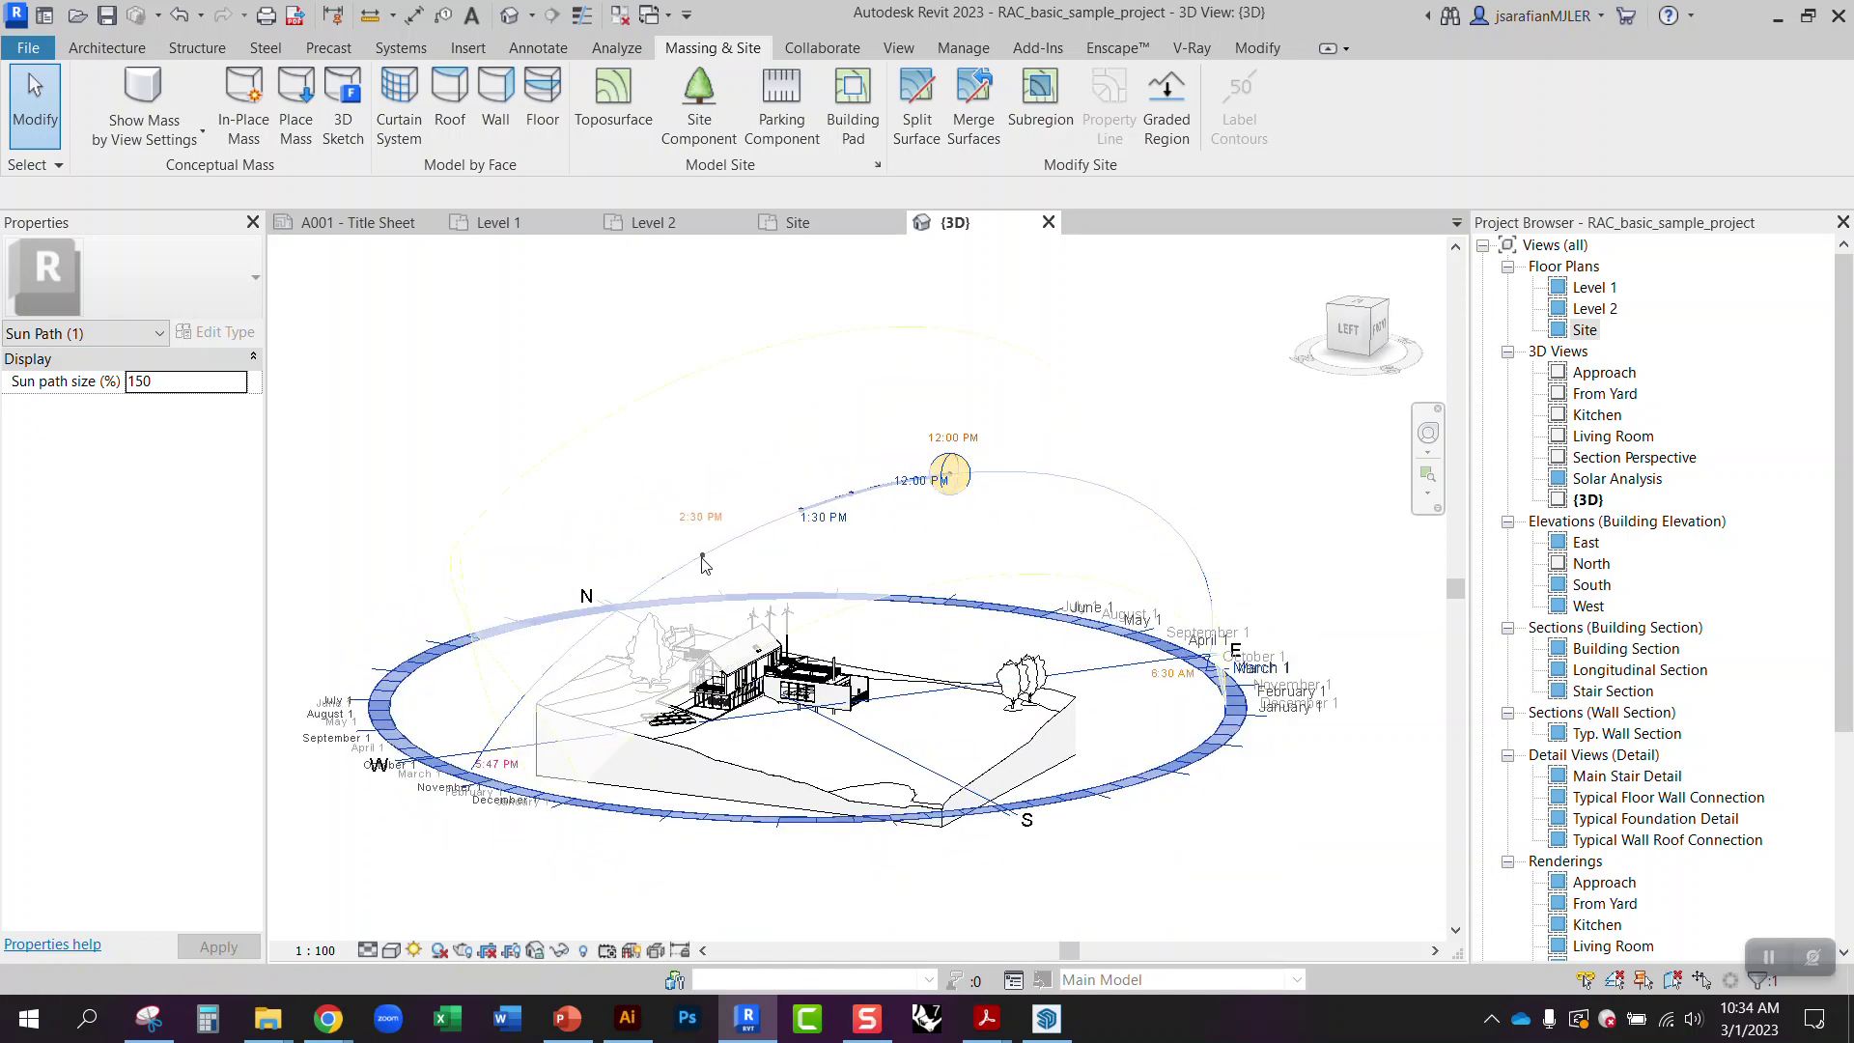
left_click(709, 558)
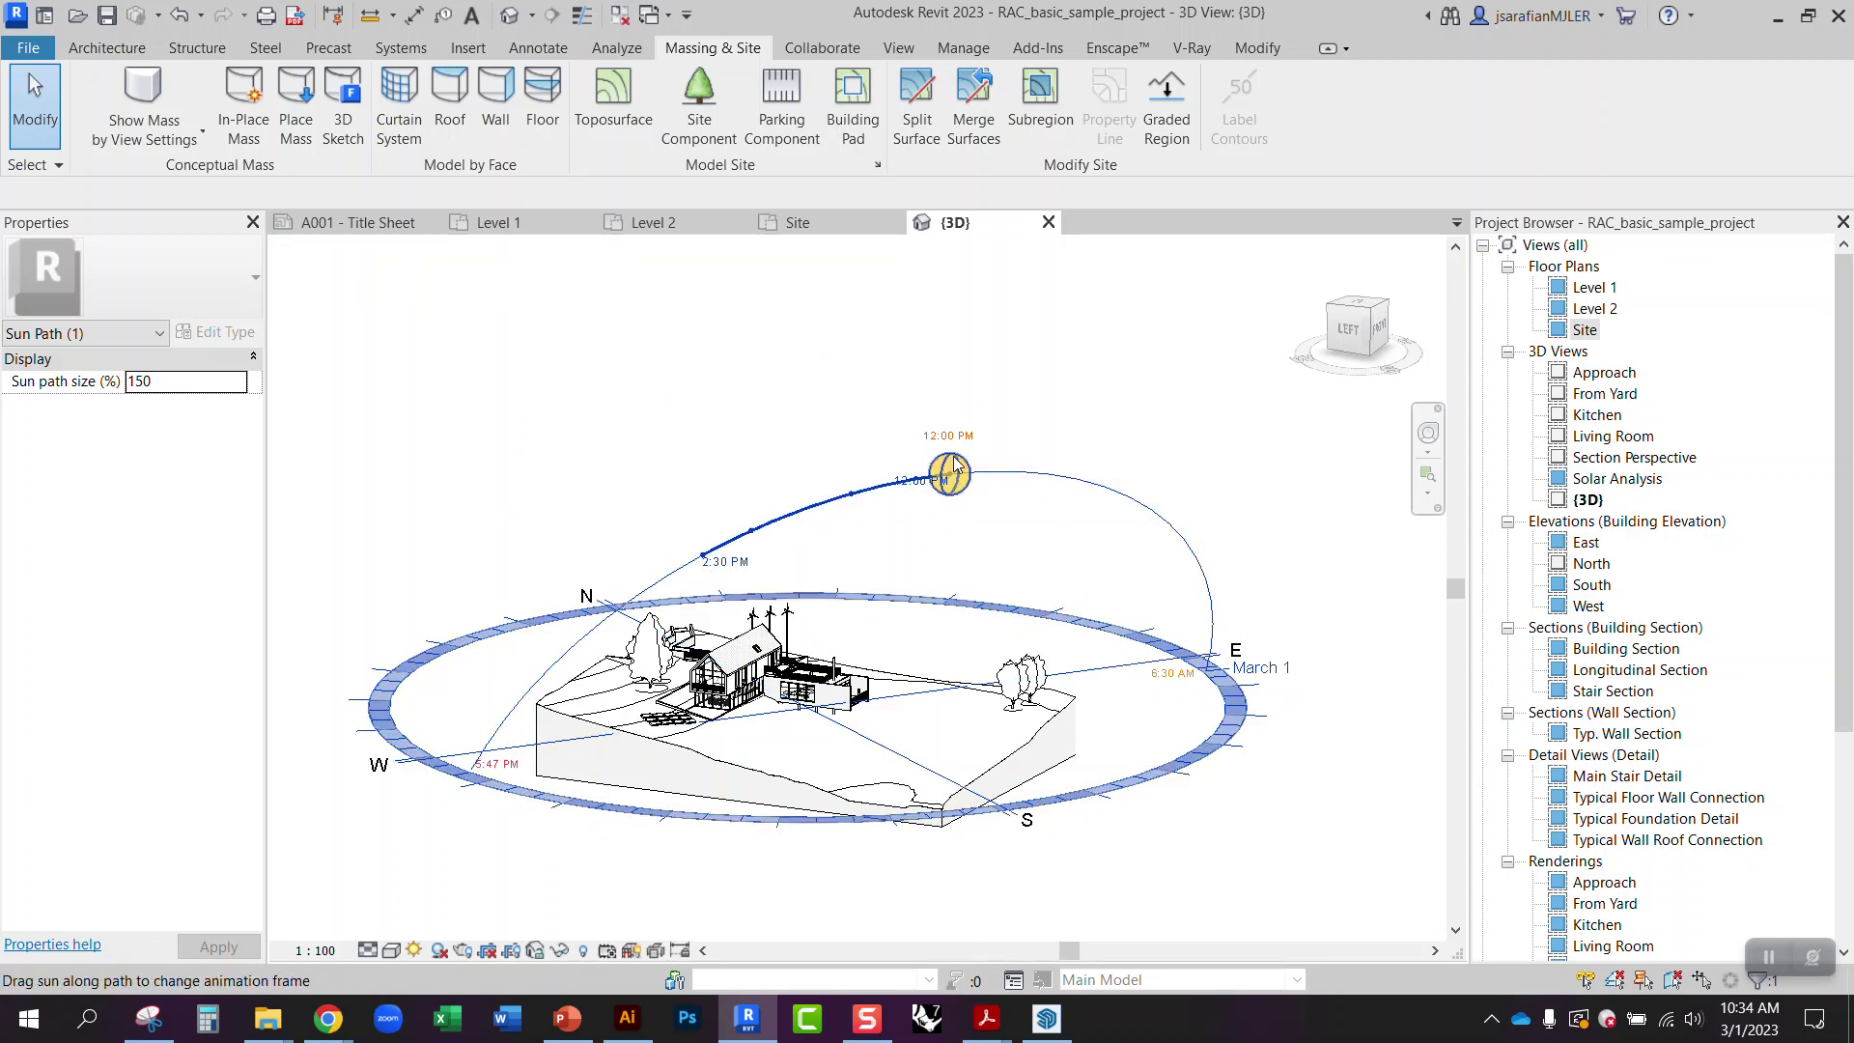
left_click_drag(873, 560, 917, 550)
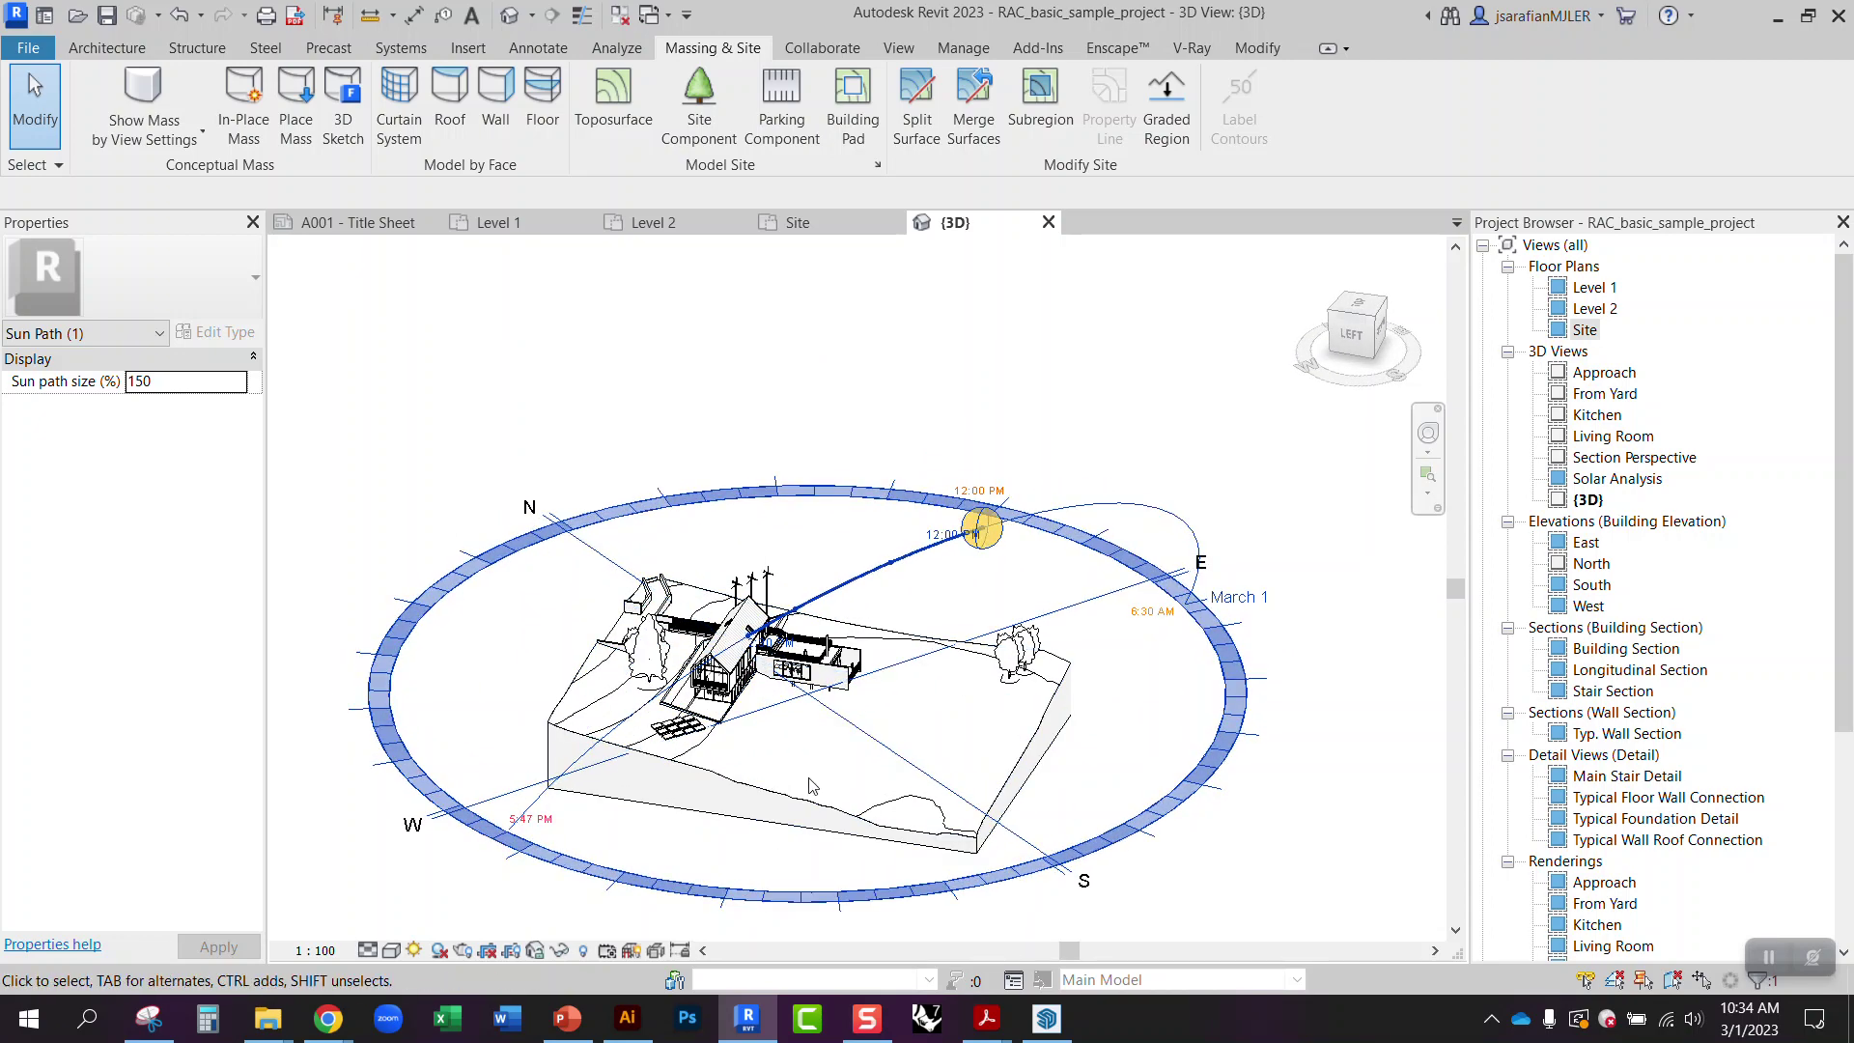
- Switch the solar study to Multi-Day in Sun Settings and apply it
right_click(927, 548)
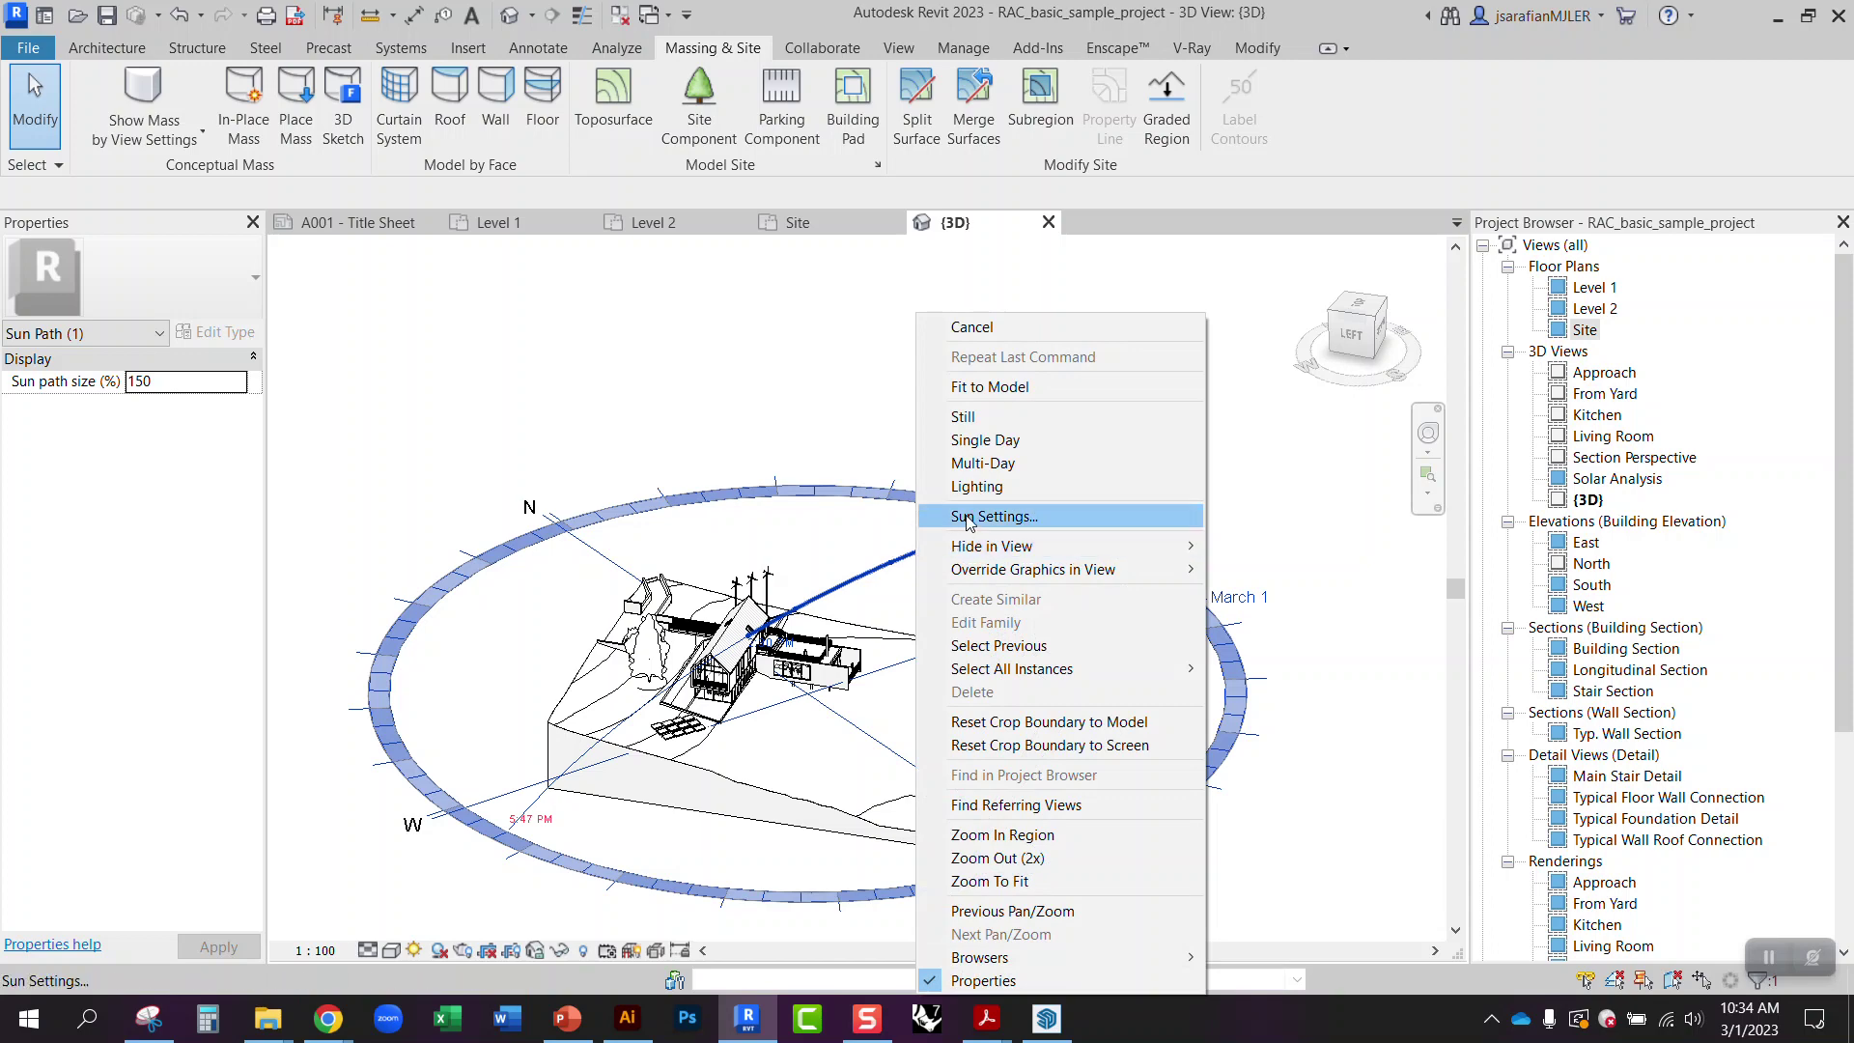
left_click(975, 402)
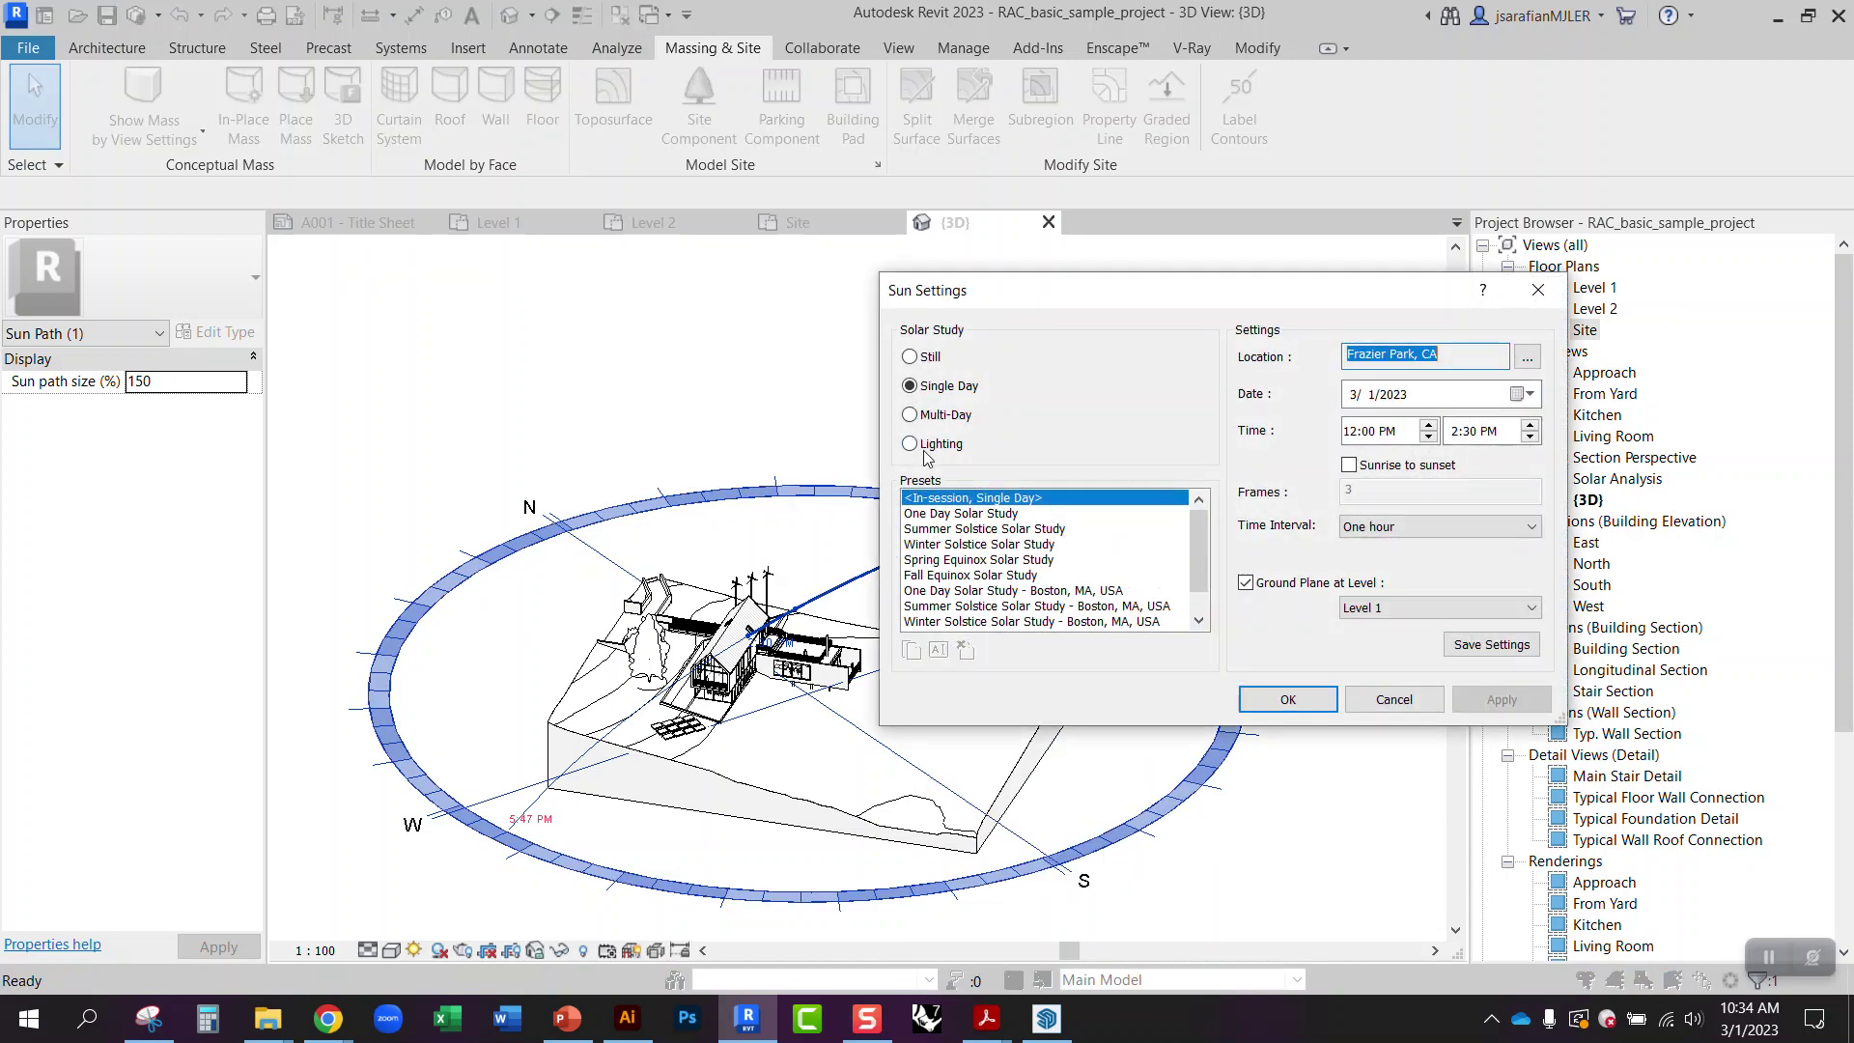
left_click(911, 417)
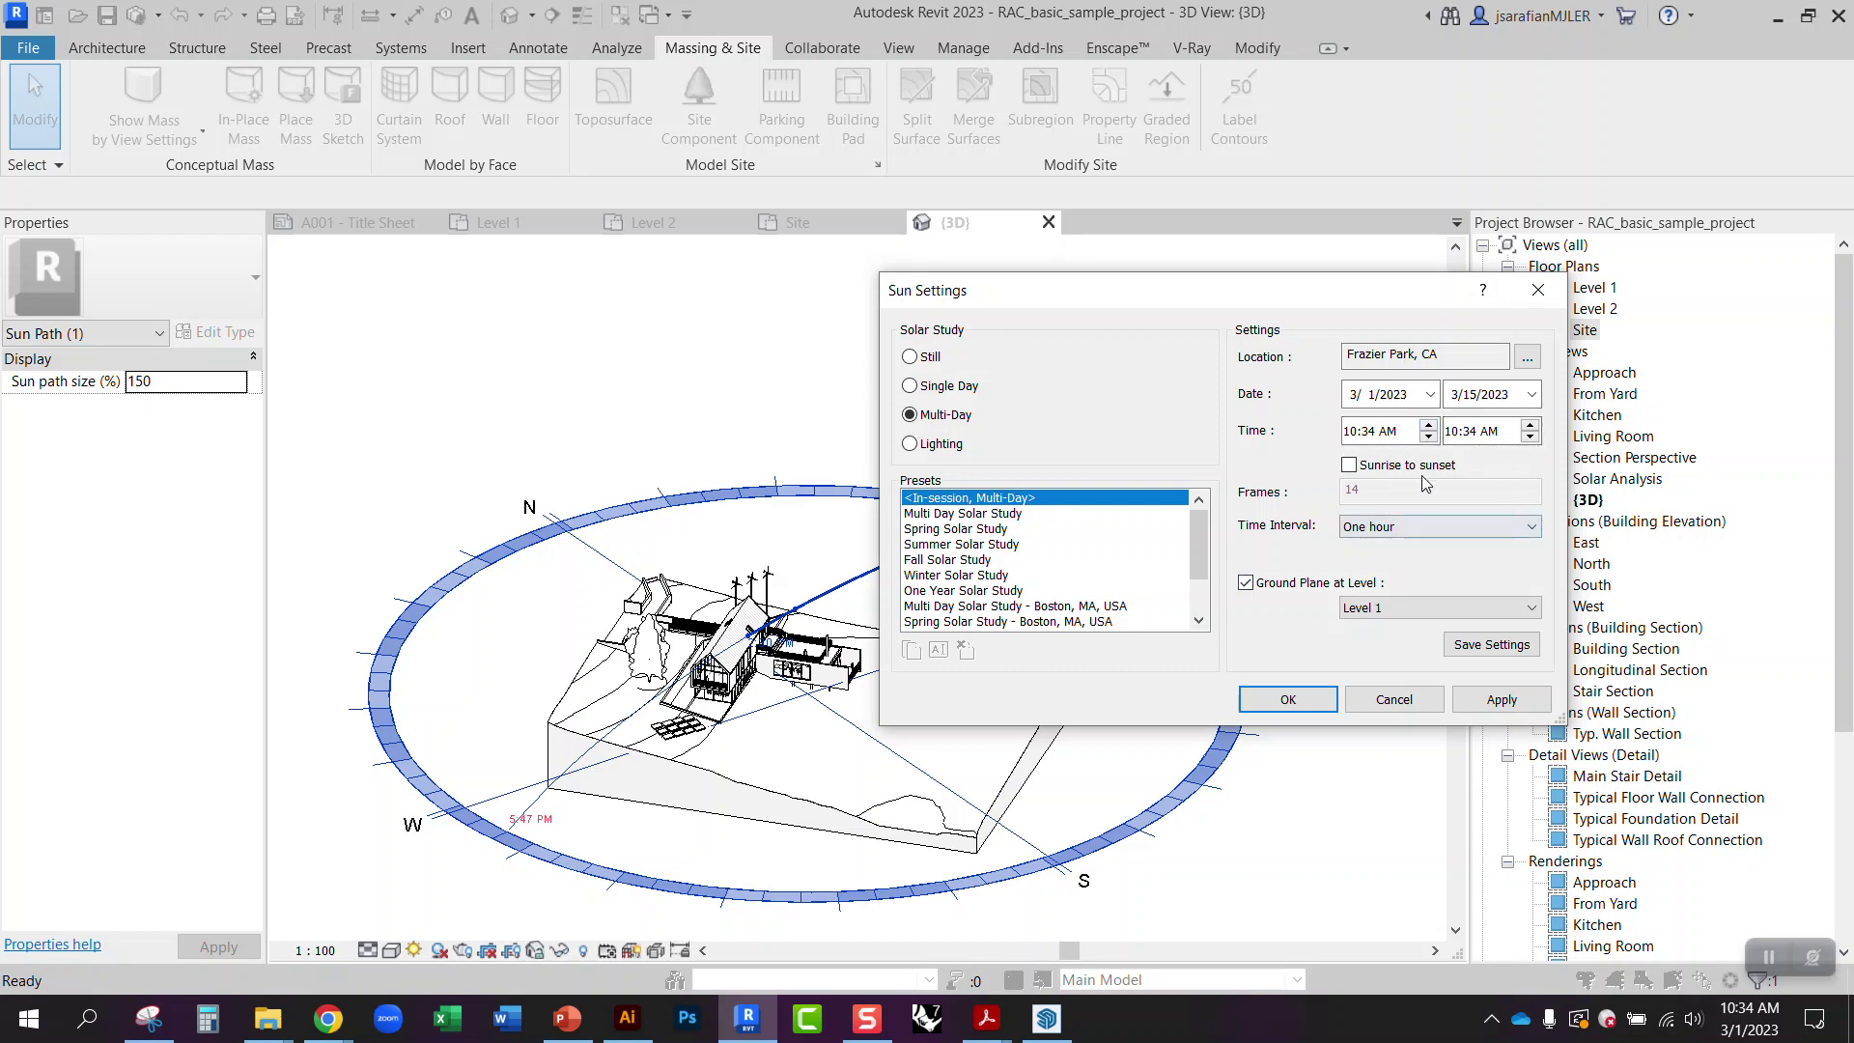
left_click(1474, 702)
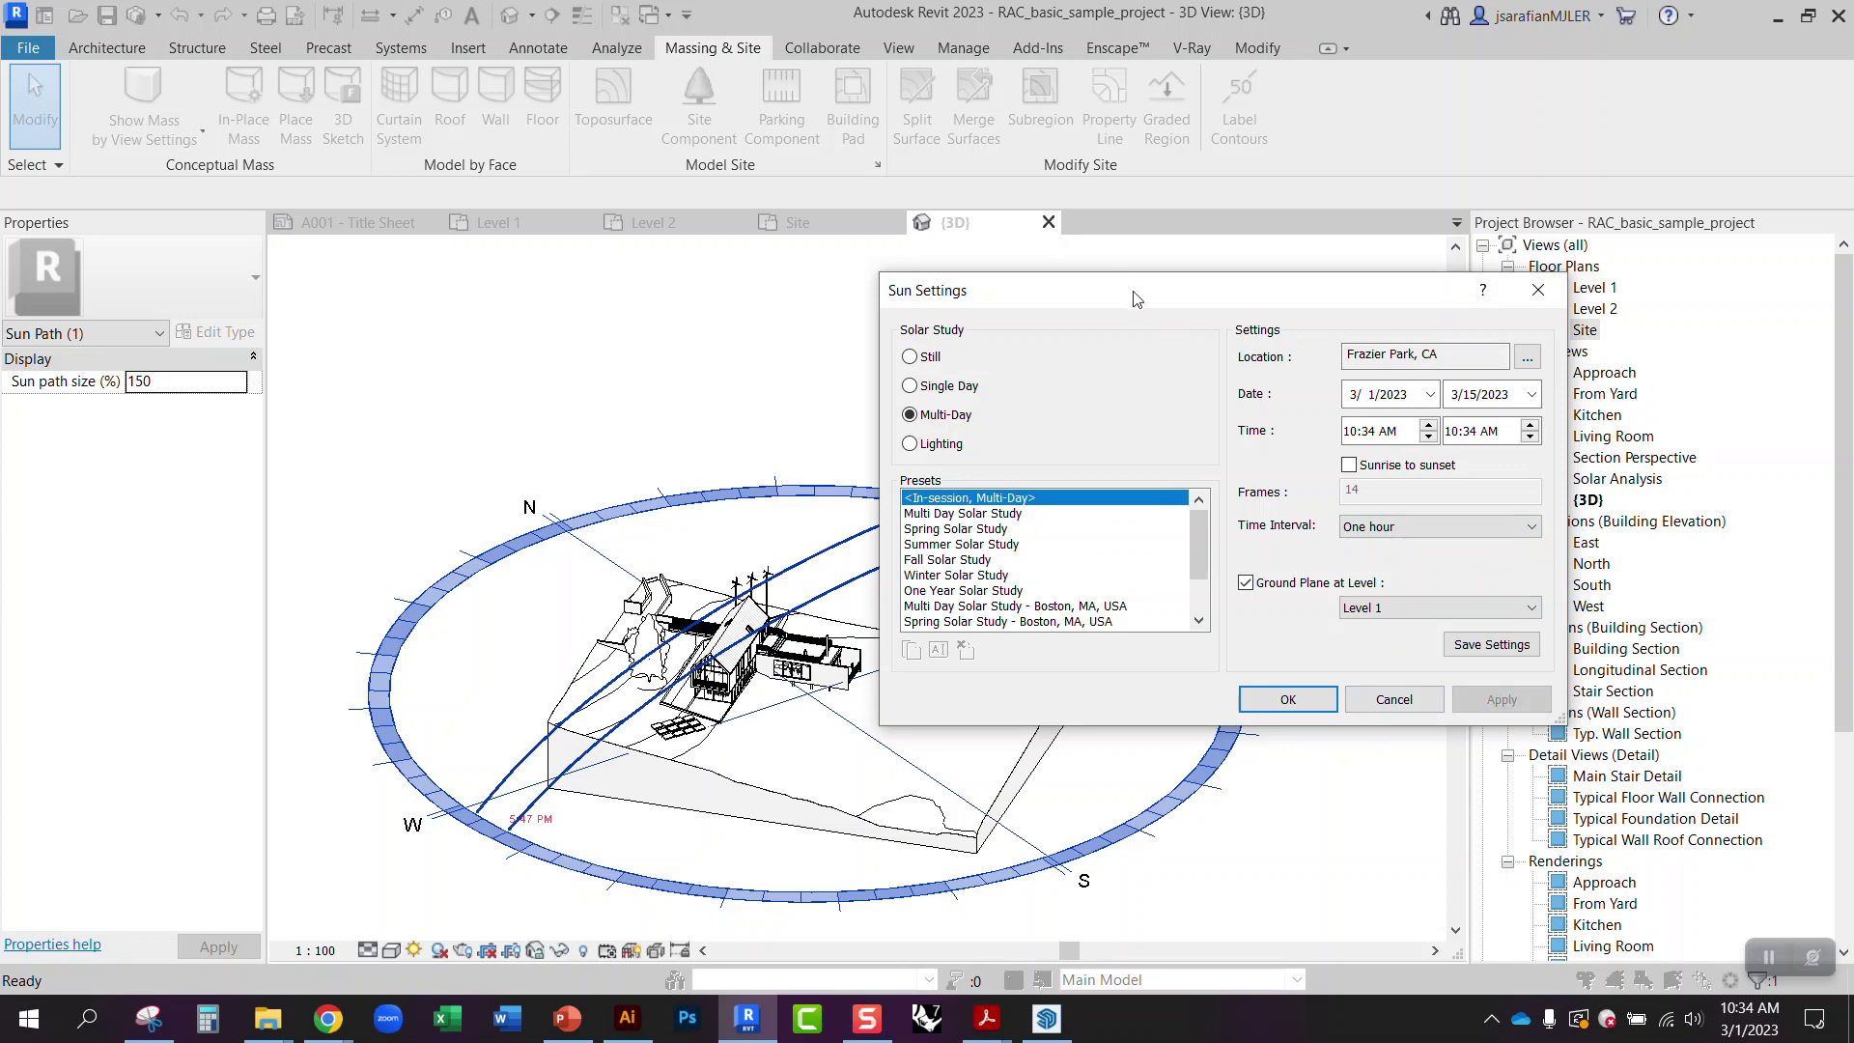
left_click_drag(1139, 304, 1364, 164)
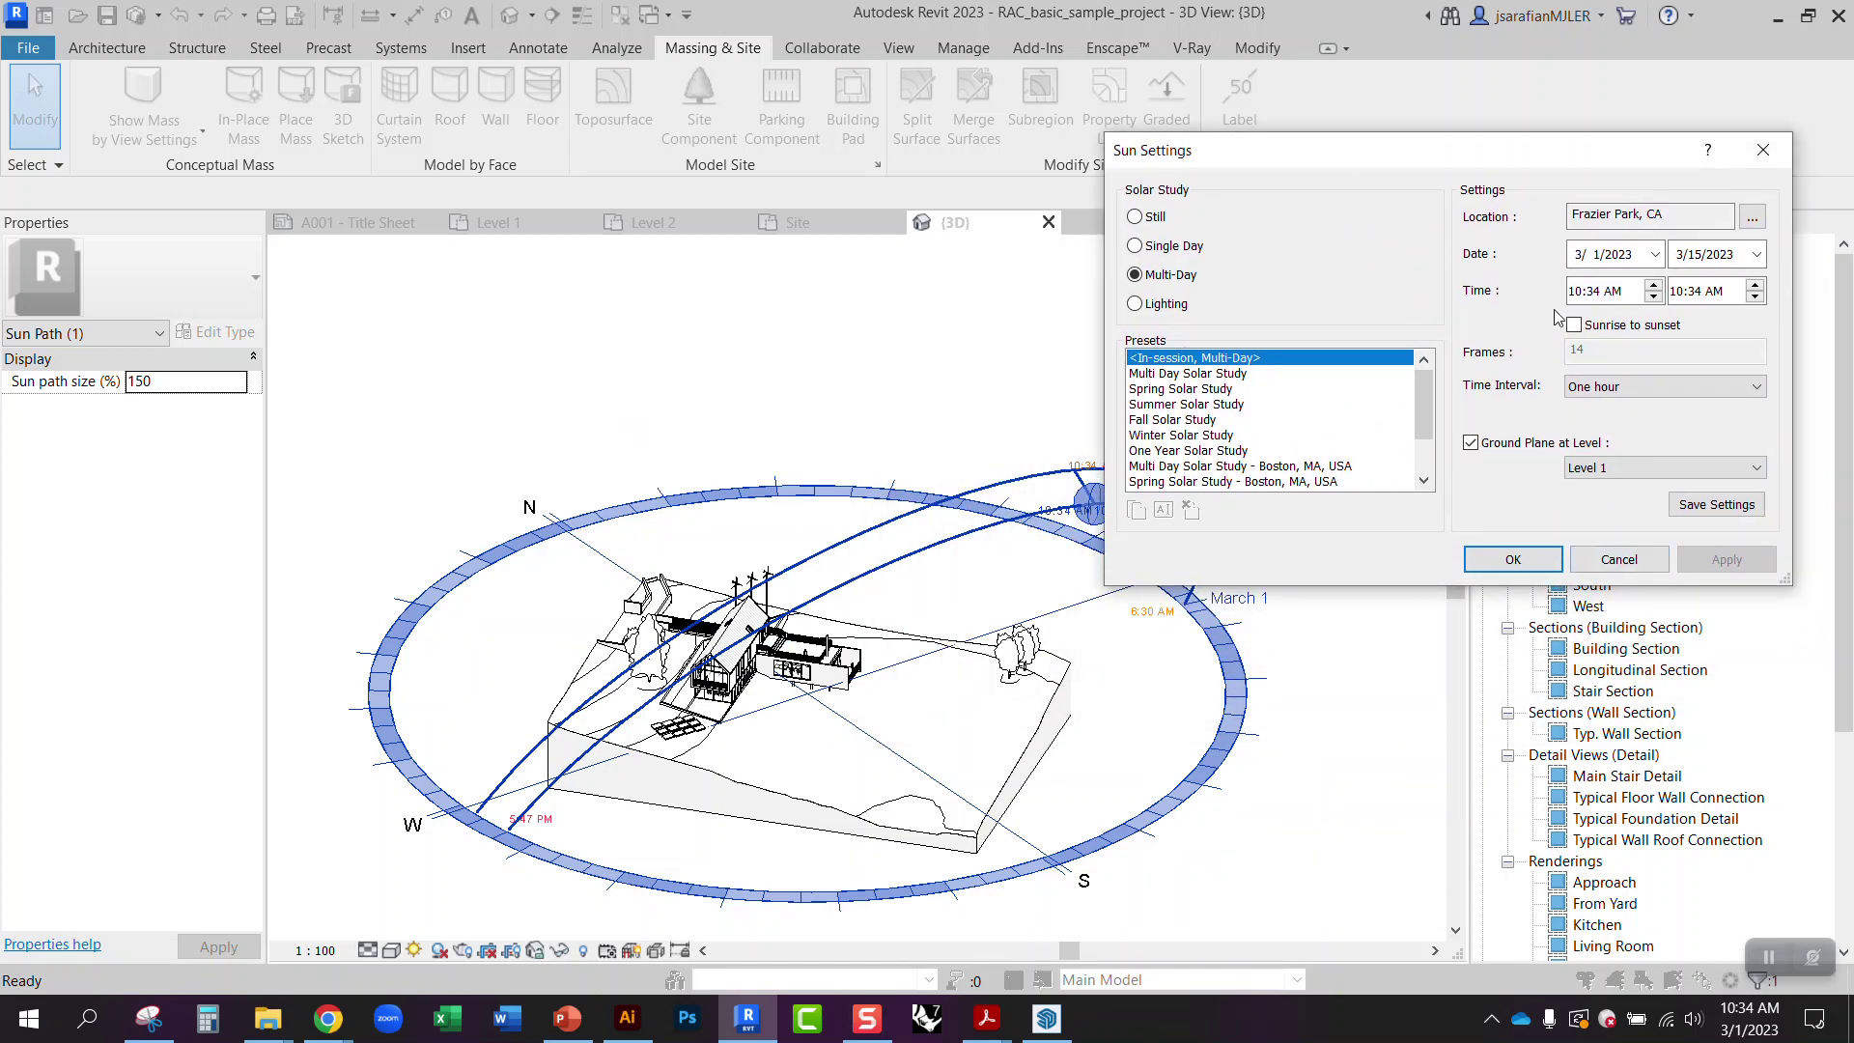
- Set the multi-day study's end date to 5/24/2023 and apply it
left_click(1755, 253)
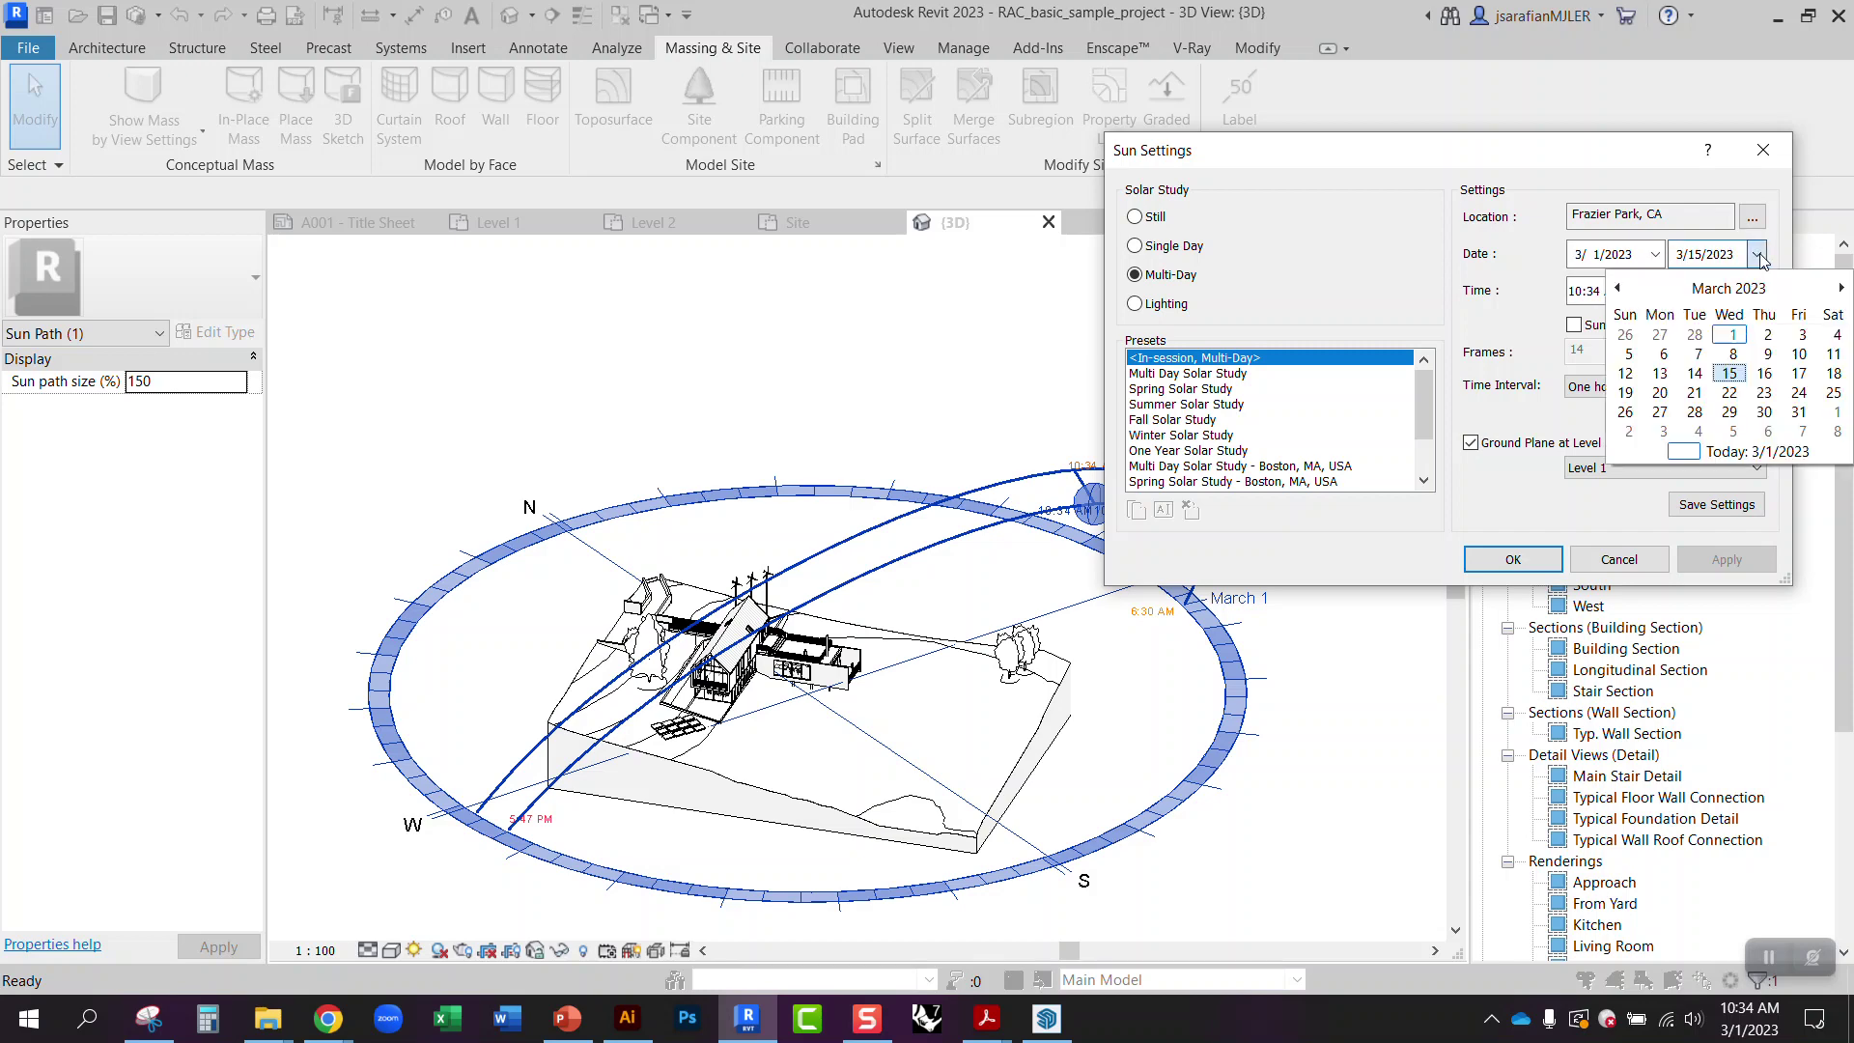
left_click(1841, 288)
left_click(1841, 288)
left_click(1724, 391)
left_click(1726, 559)
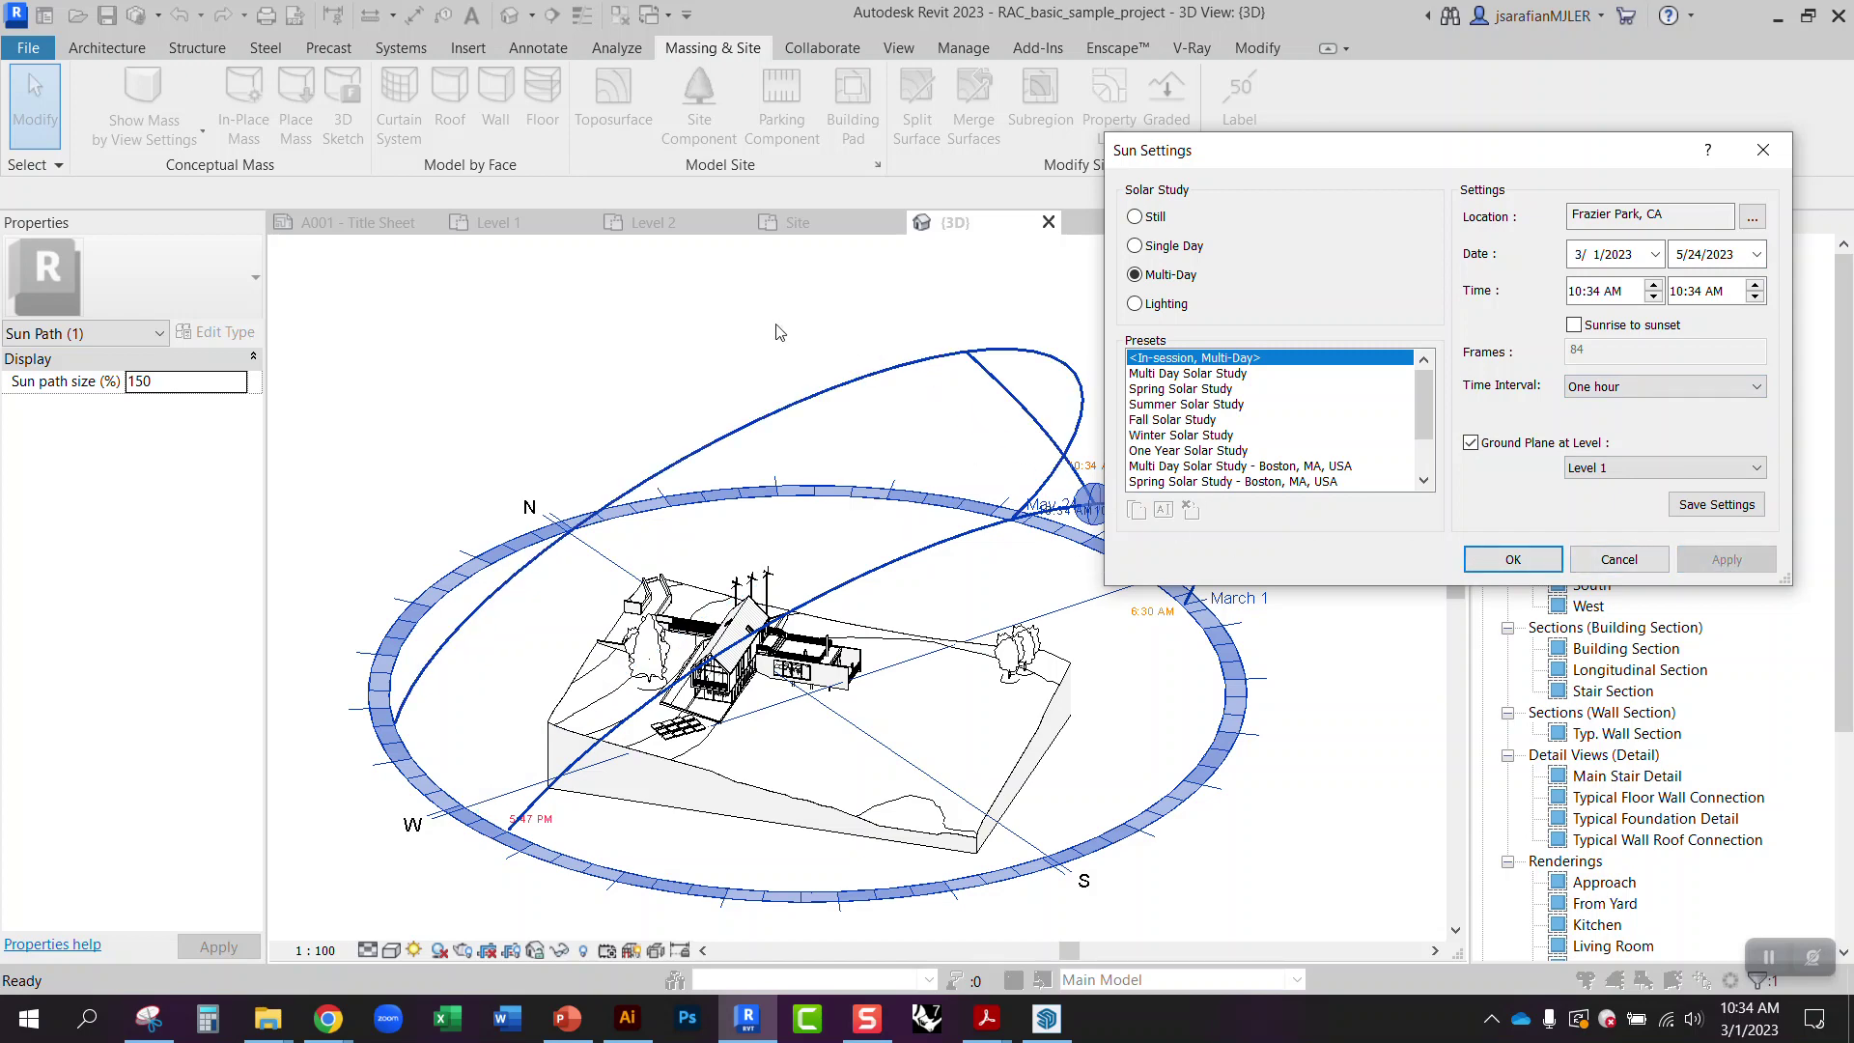
left_click_drag(1214, 164, 1283, 93)
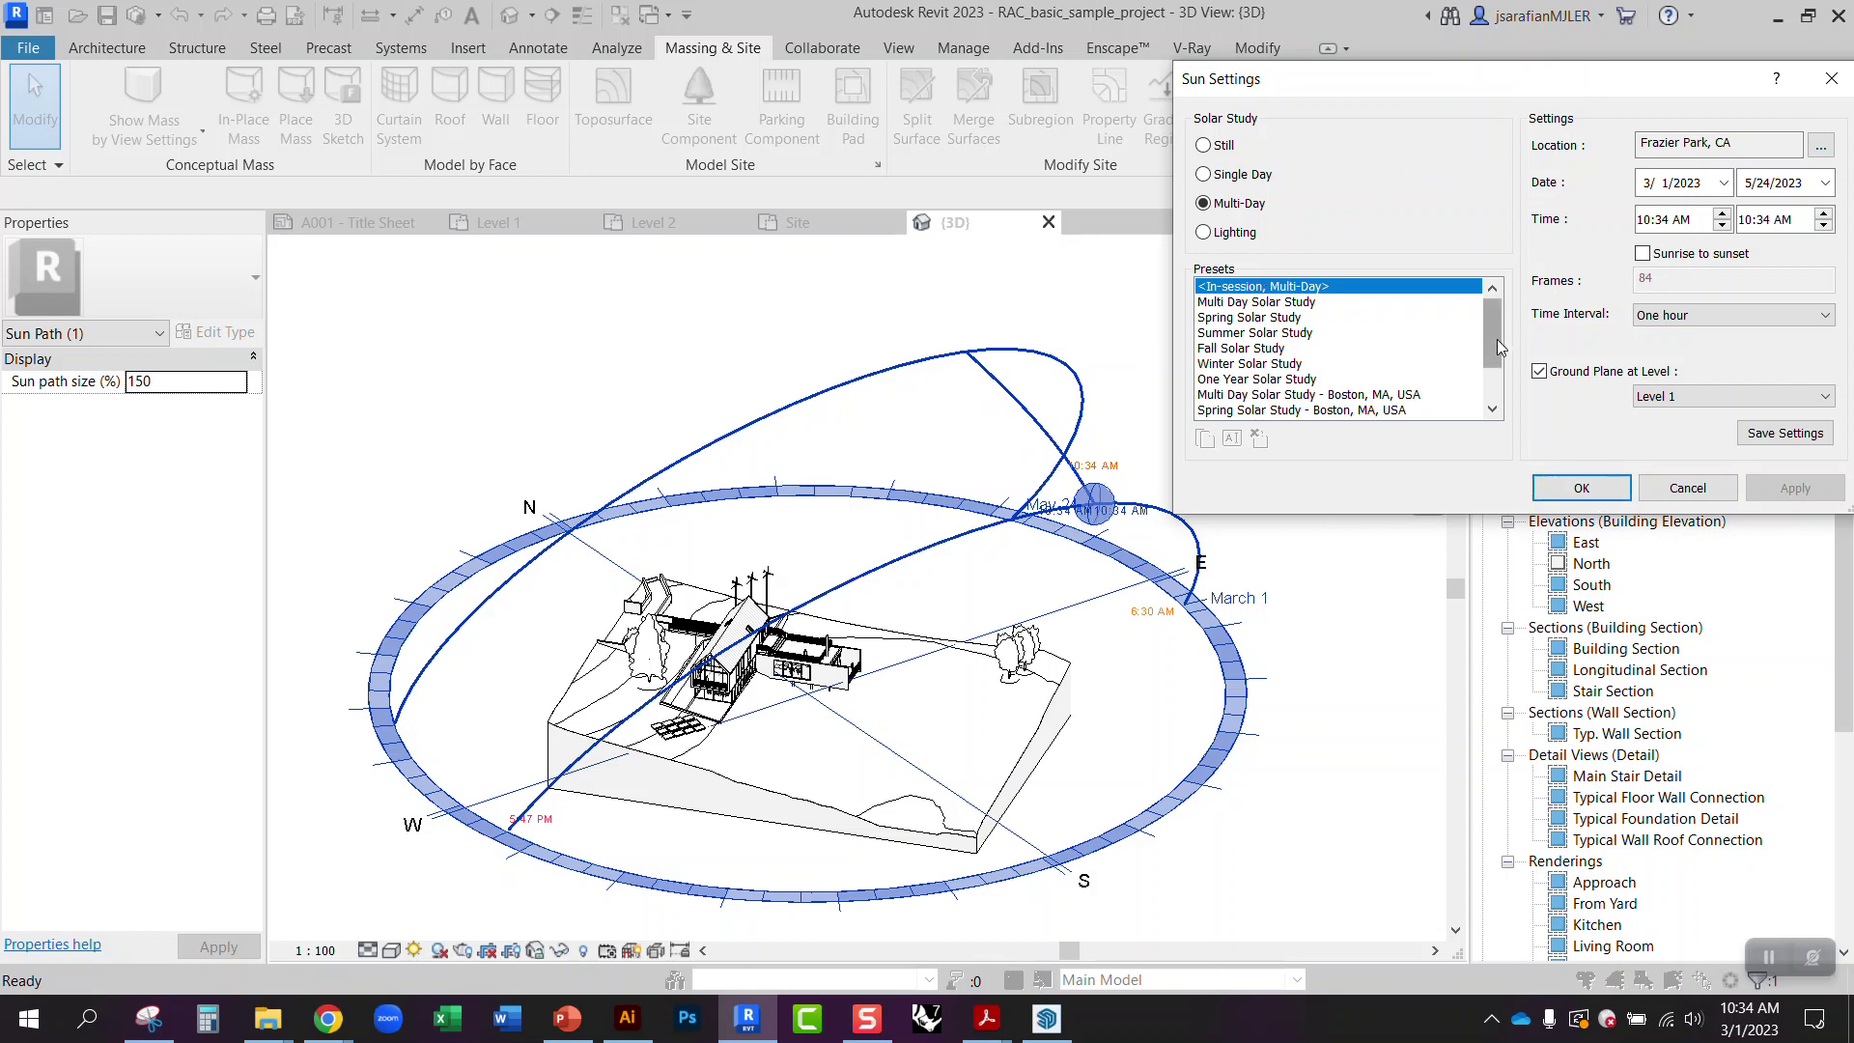
- Try the Summer and Winter Solar Study - Boston presets on the sun path
left_click_drag(1497, 339, 1496, 368)
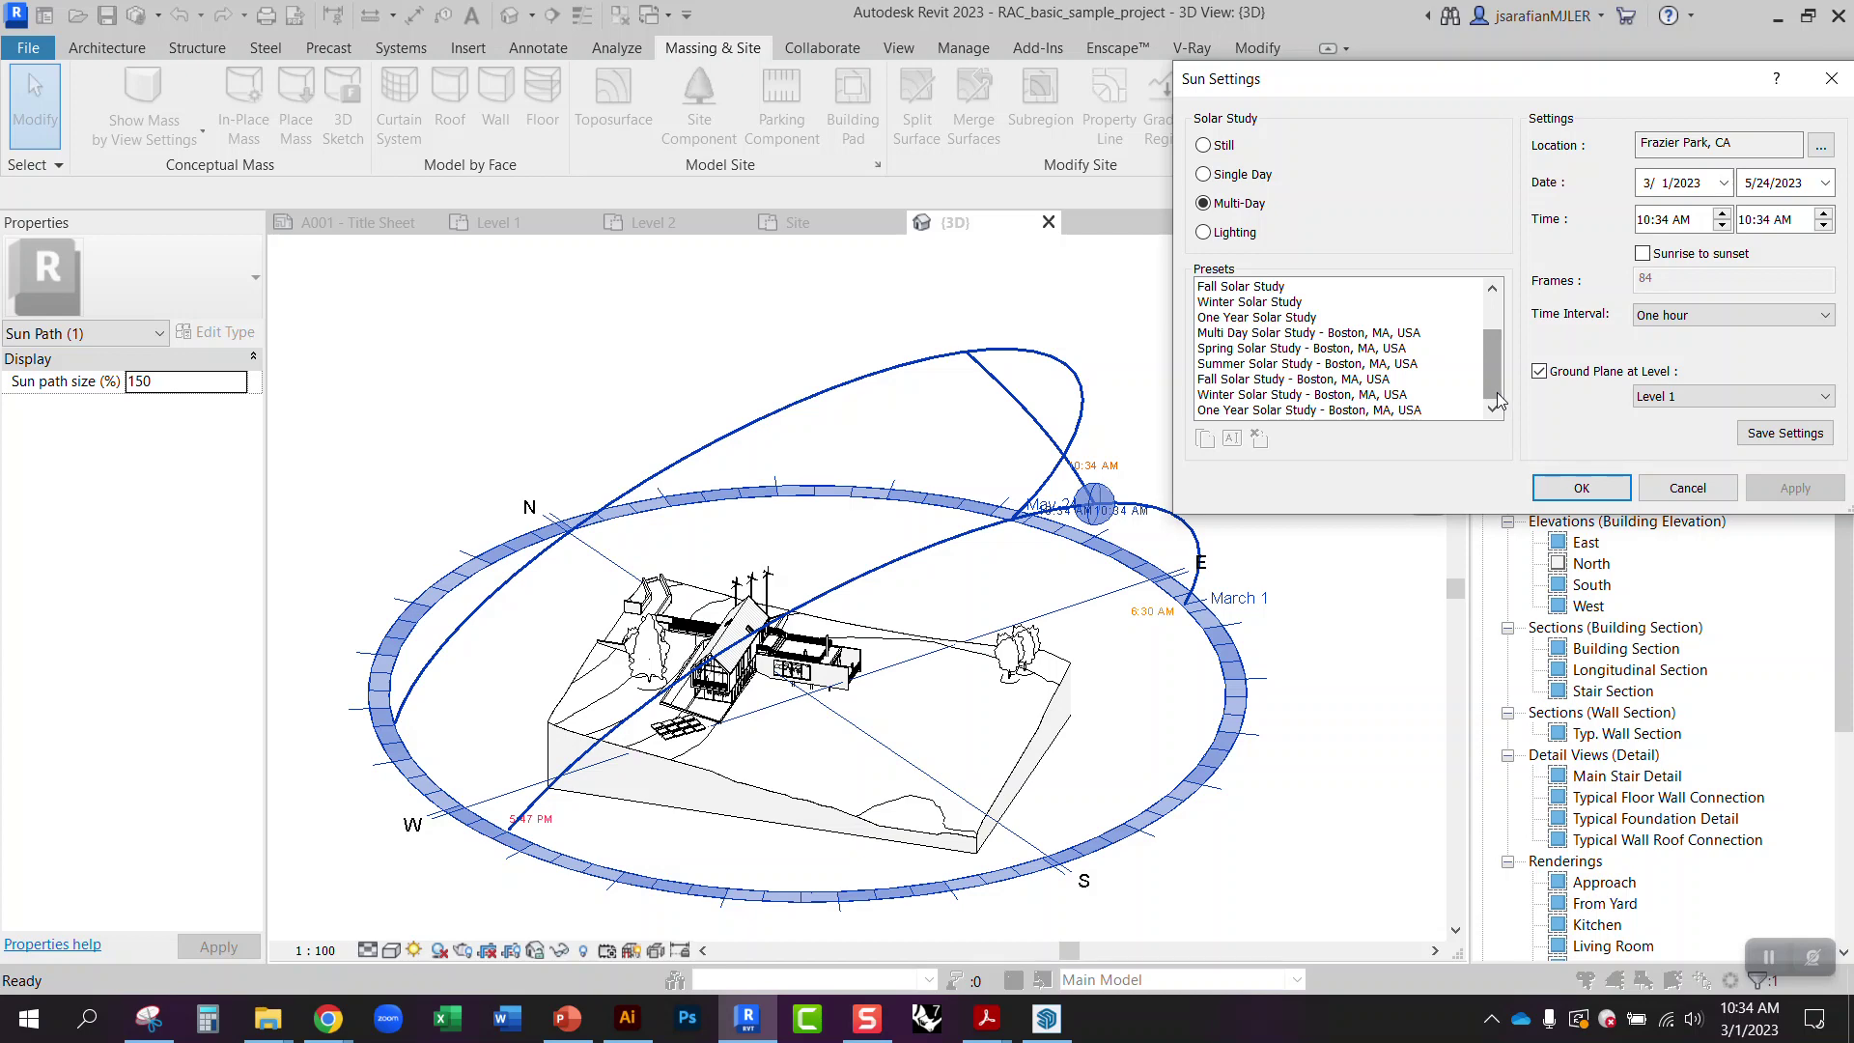
left_click(1275, 383)
left_click(1270, 367)
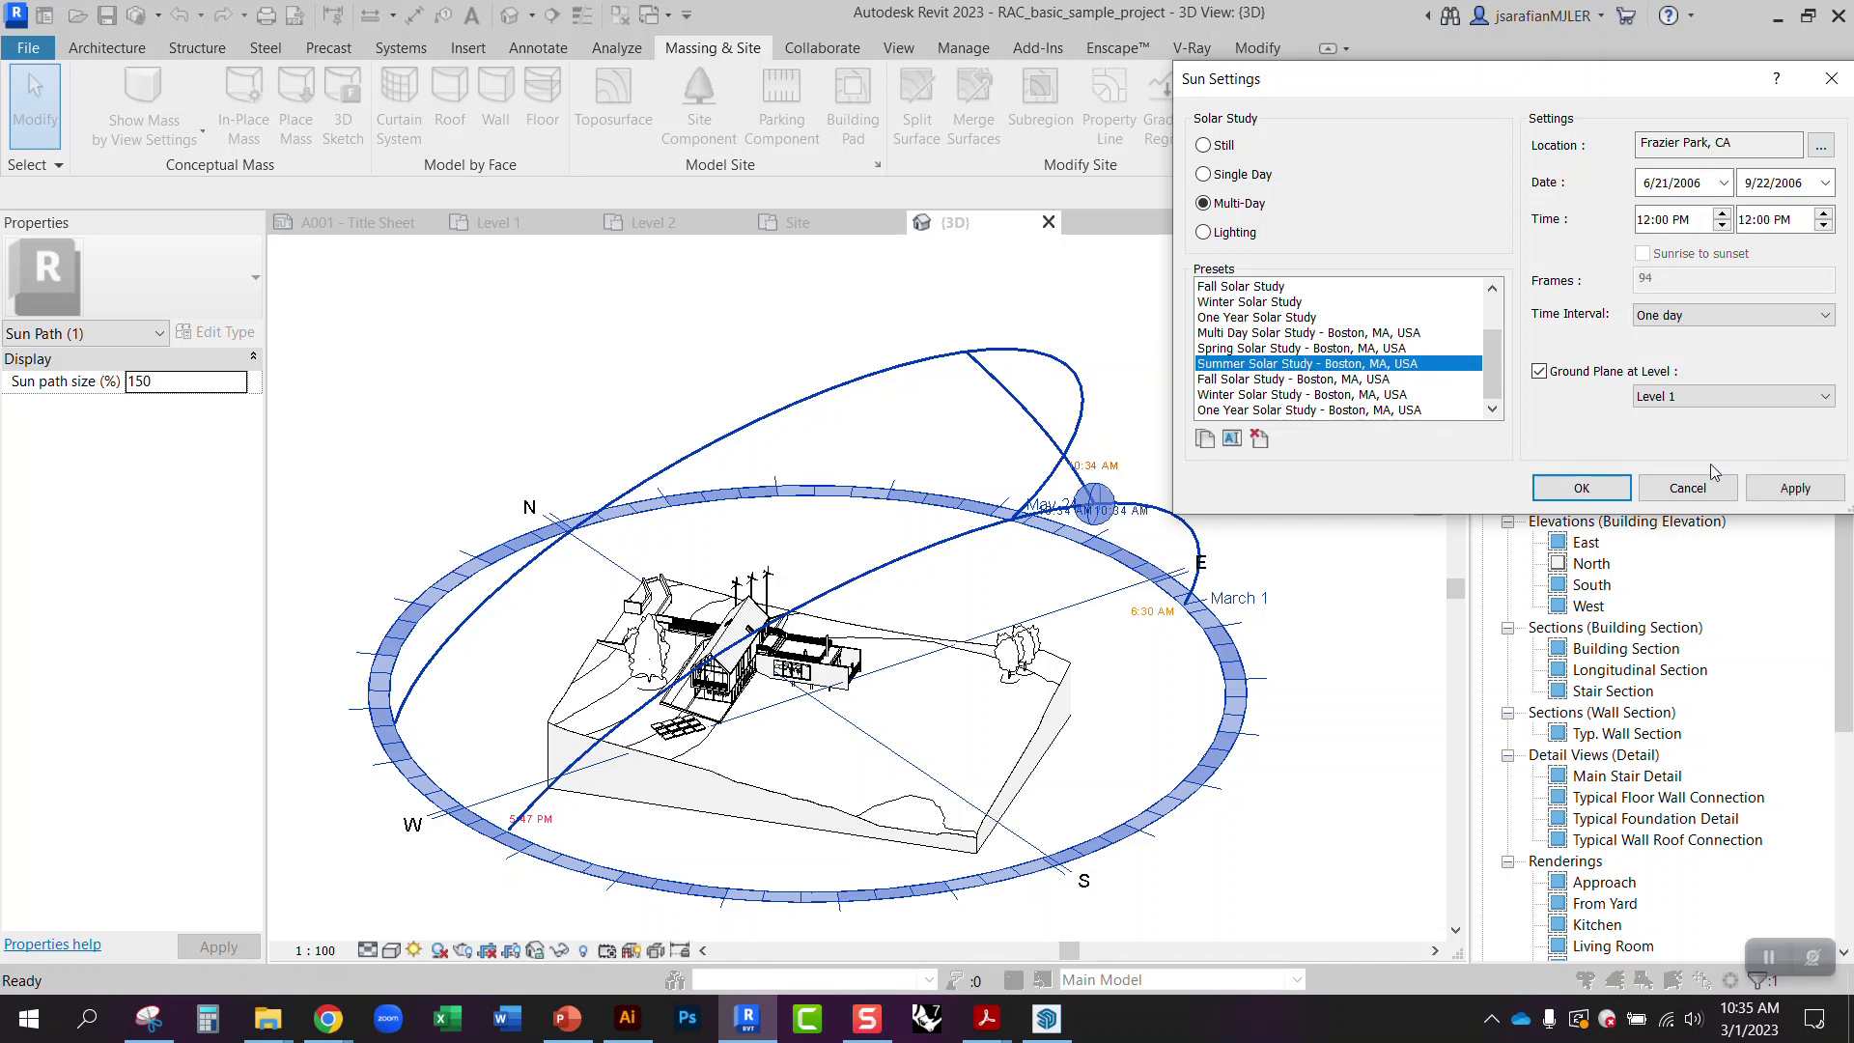
left_click(1755, 491)
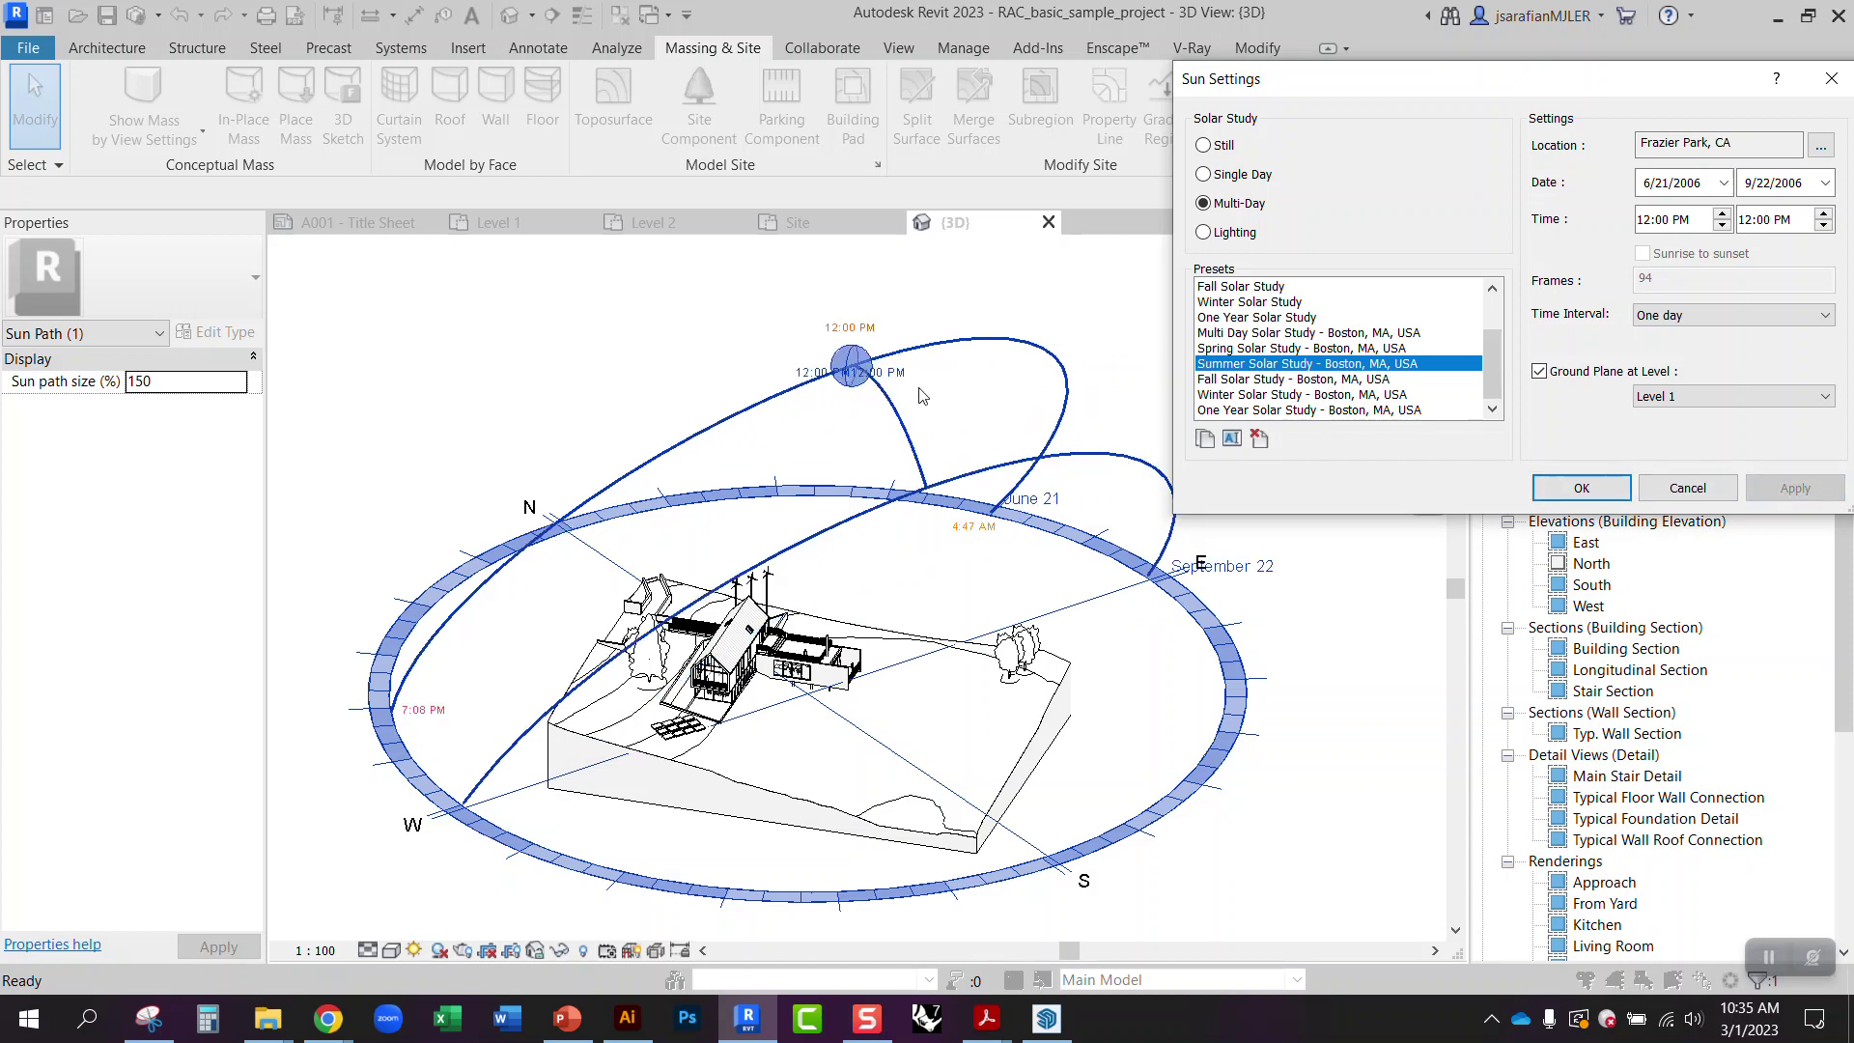
left_click(1241, 395)
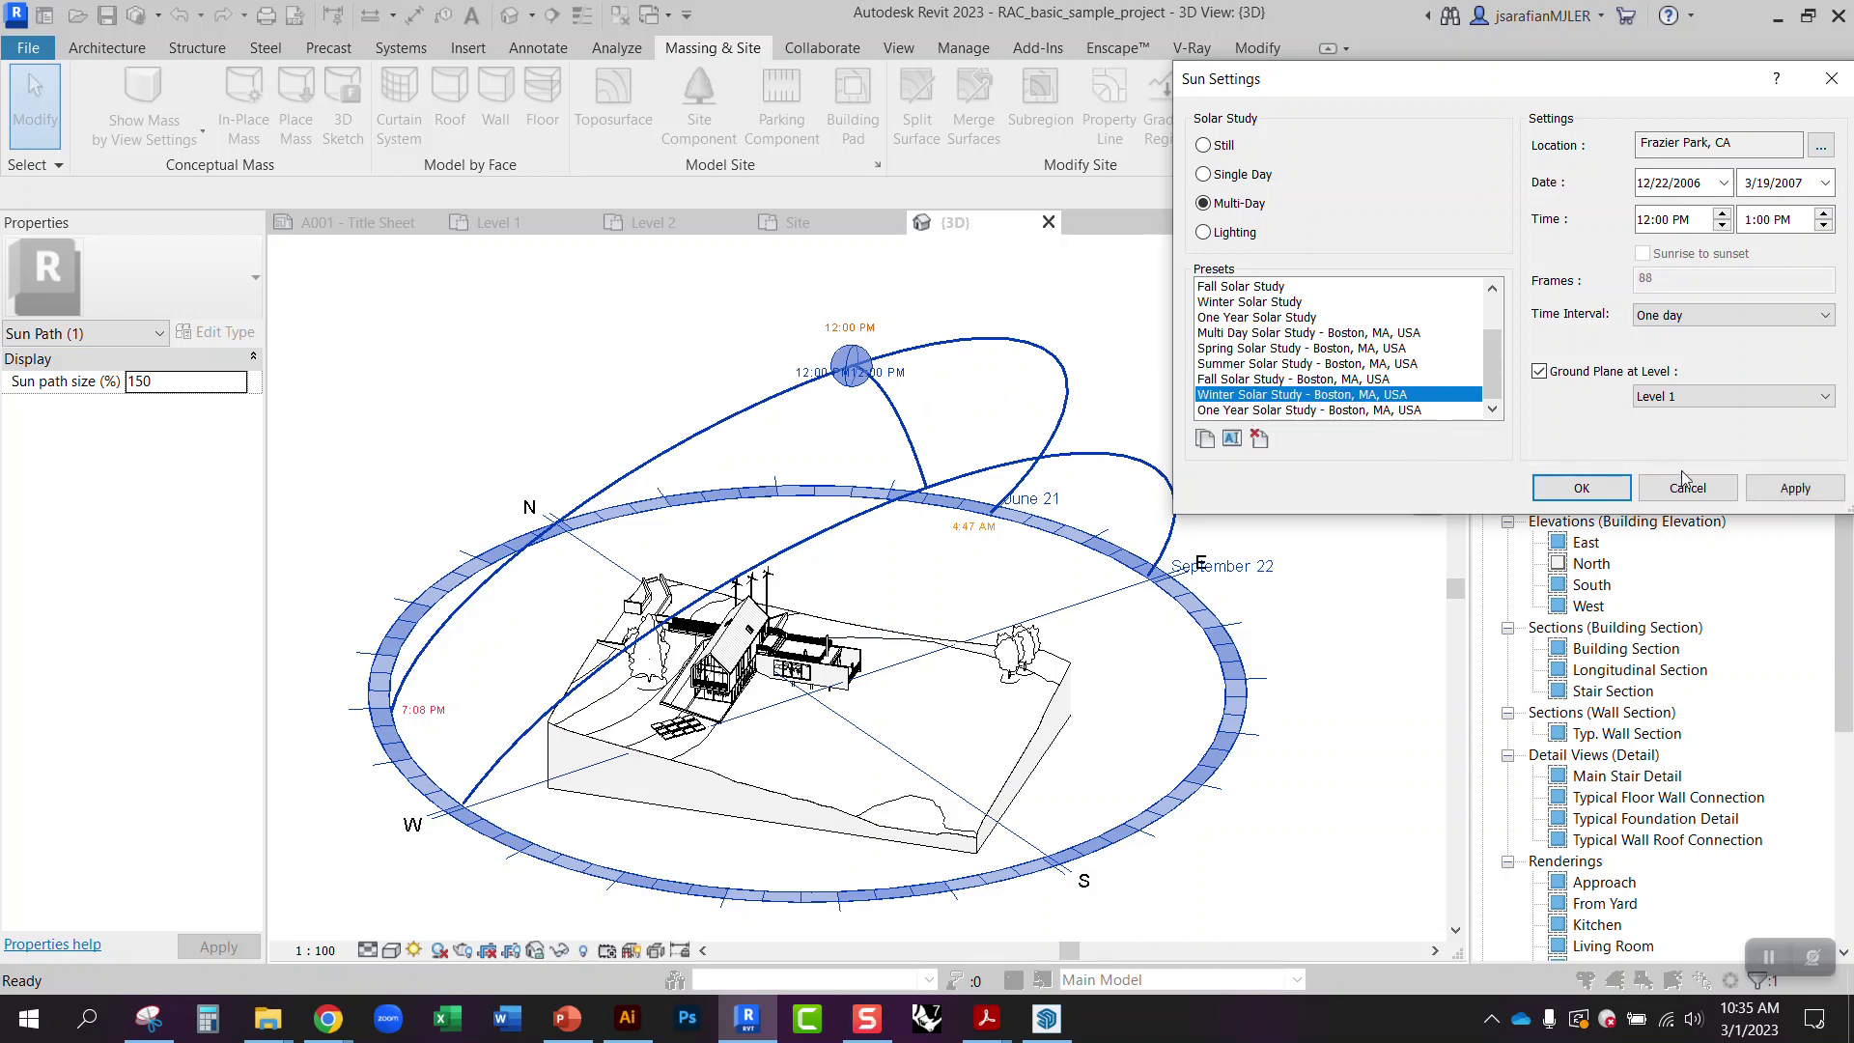
left_click(1752, 493)
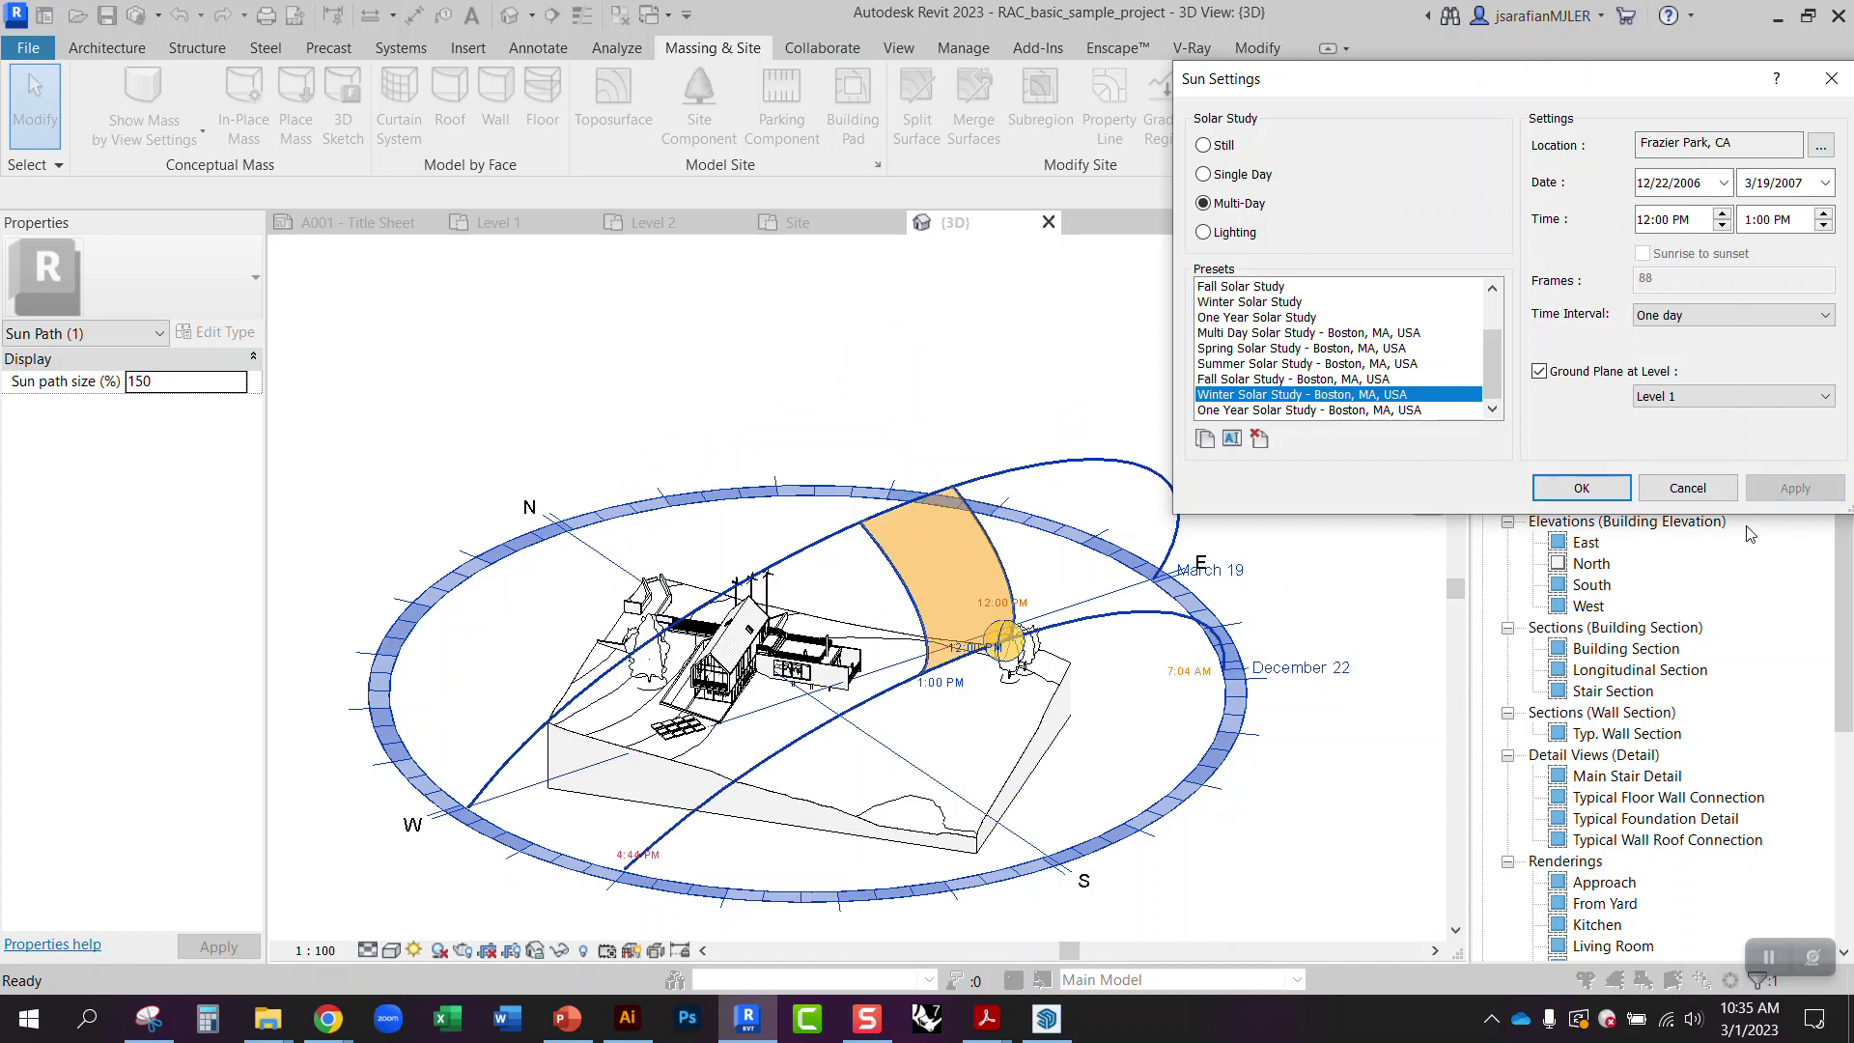
left_click(1250, 363)
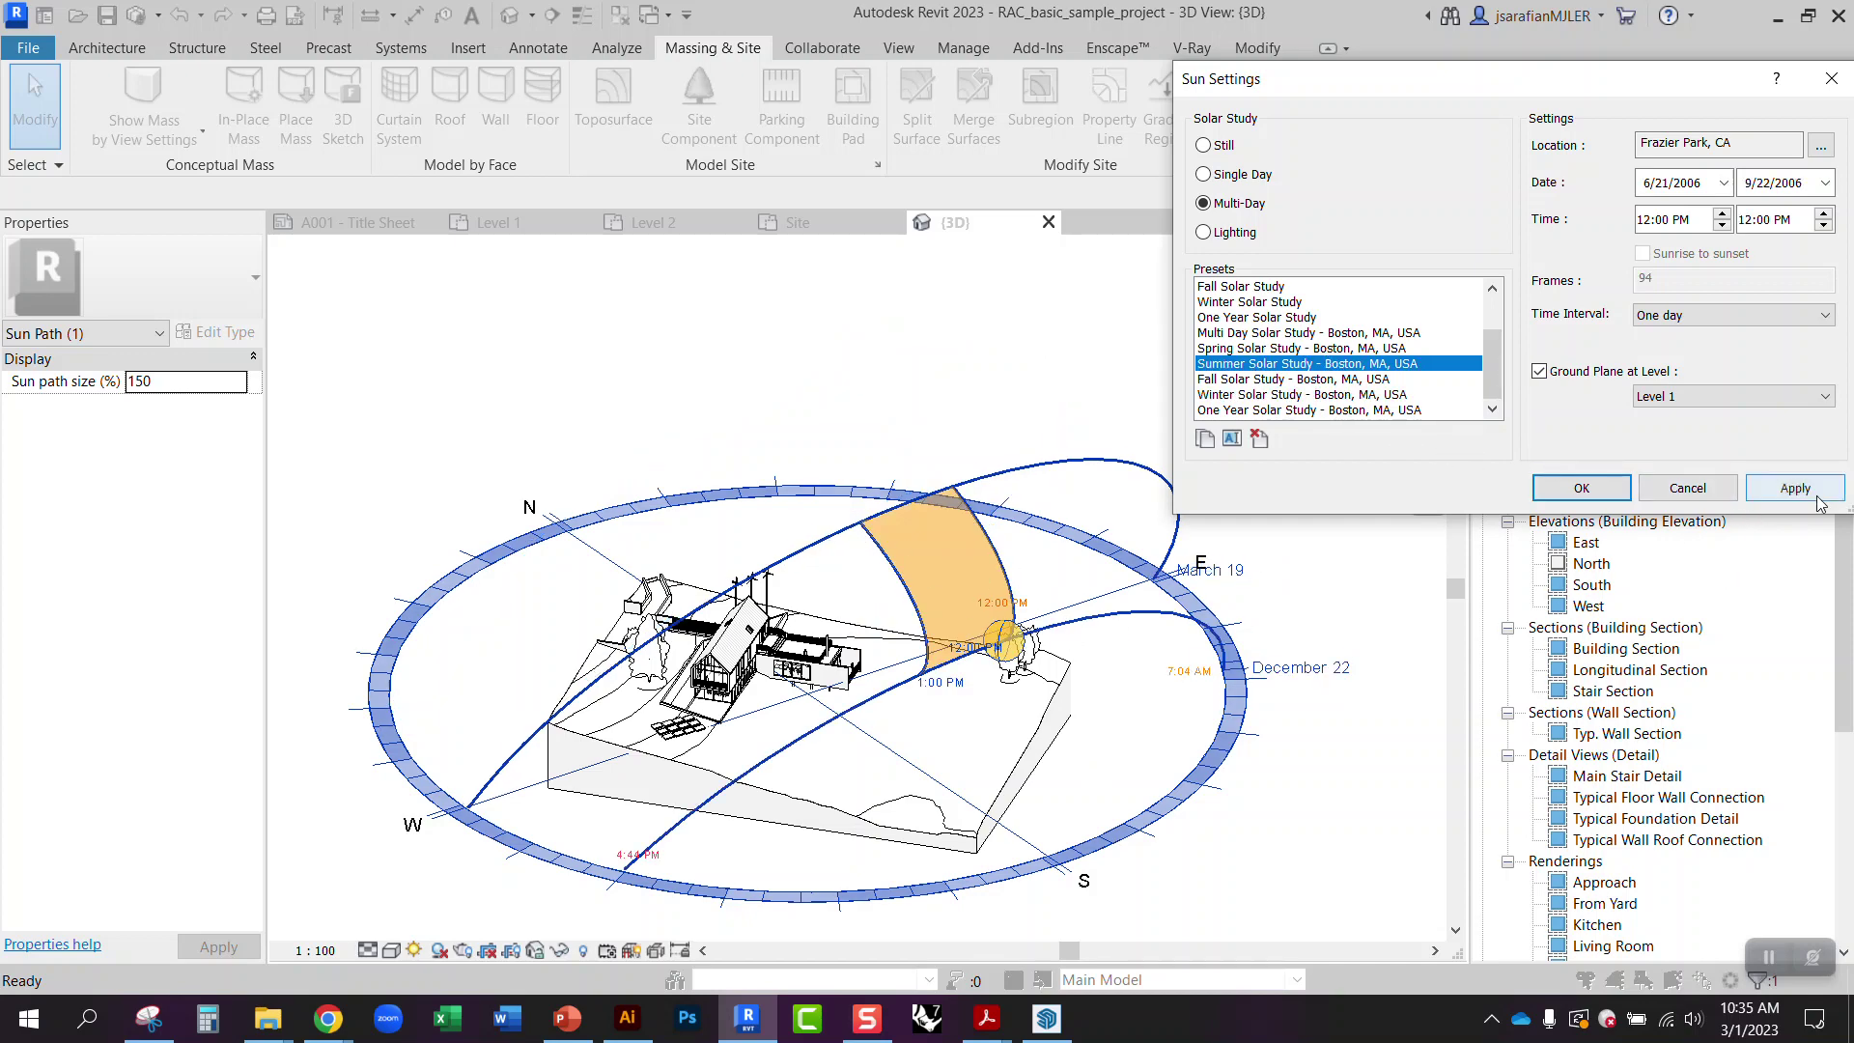
left_click(1798, 491)
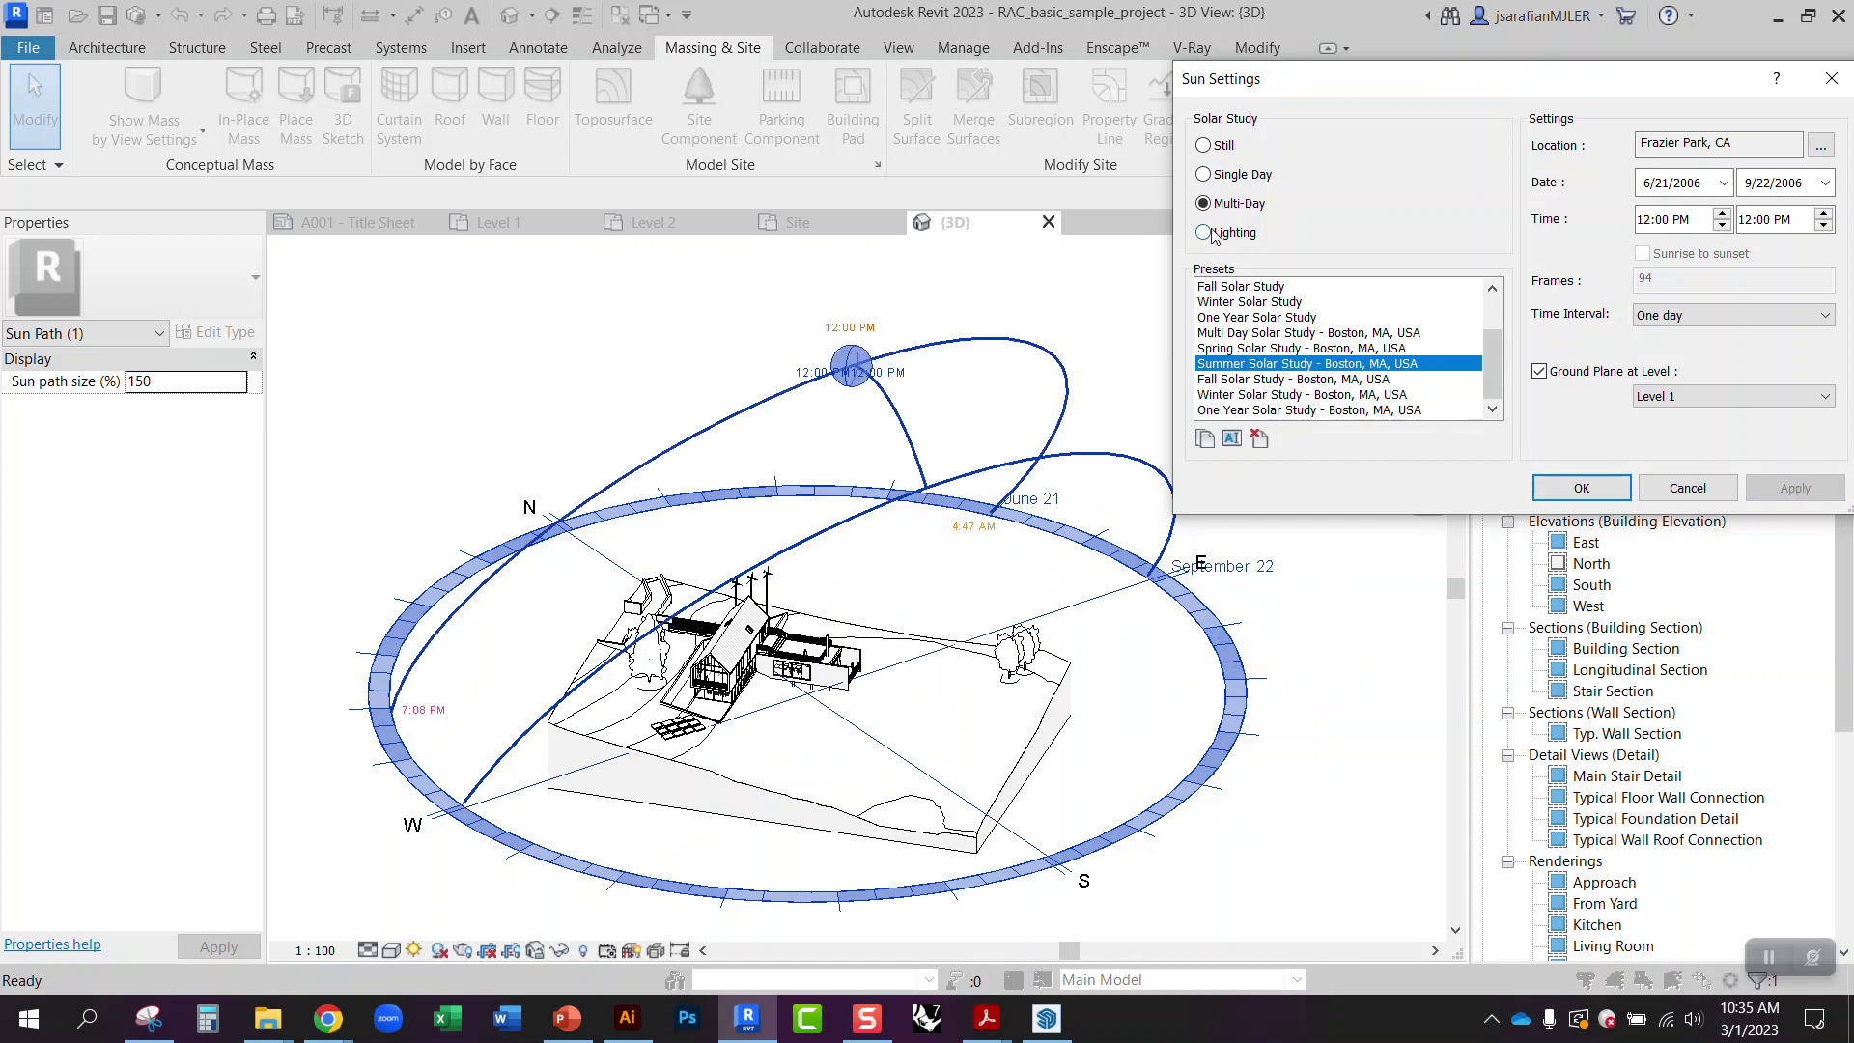
- Try the Multi Day preset at a One month interval, then apply One Year Solar Study
left_click(1235, 334)
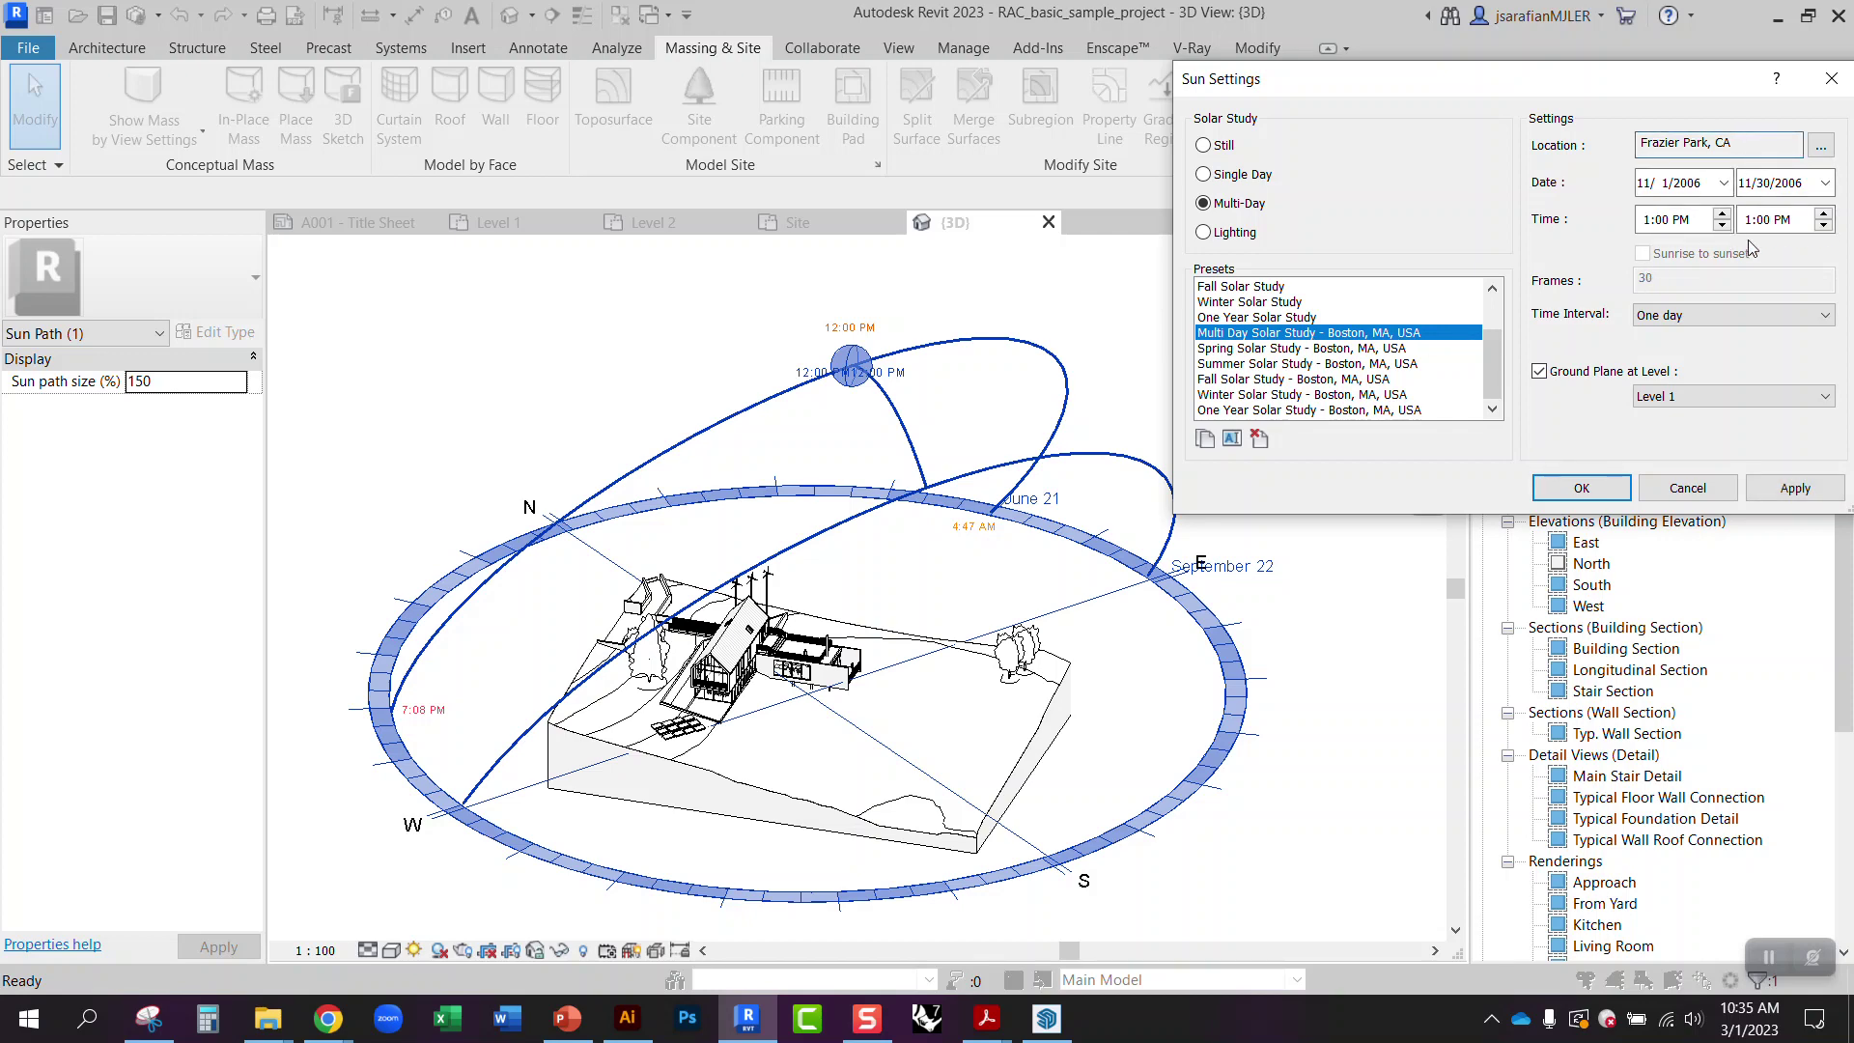
left_click(1707, 322)
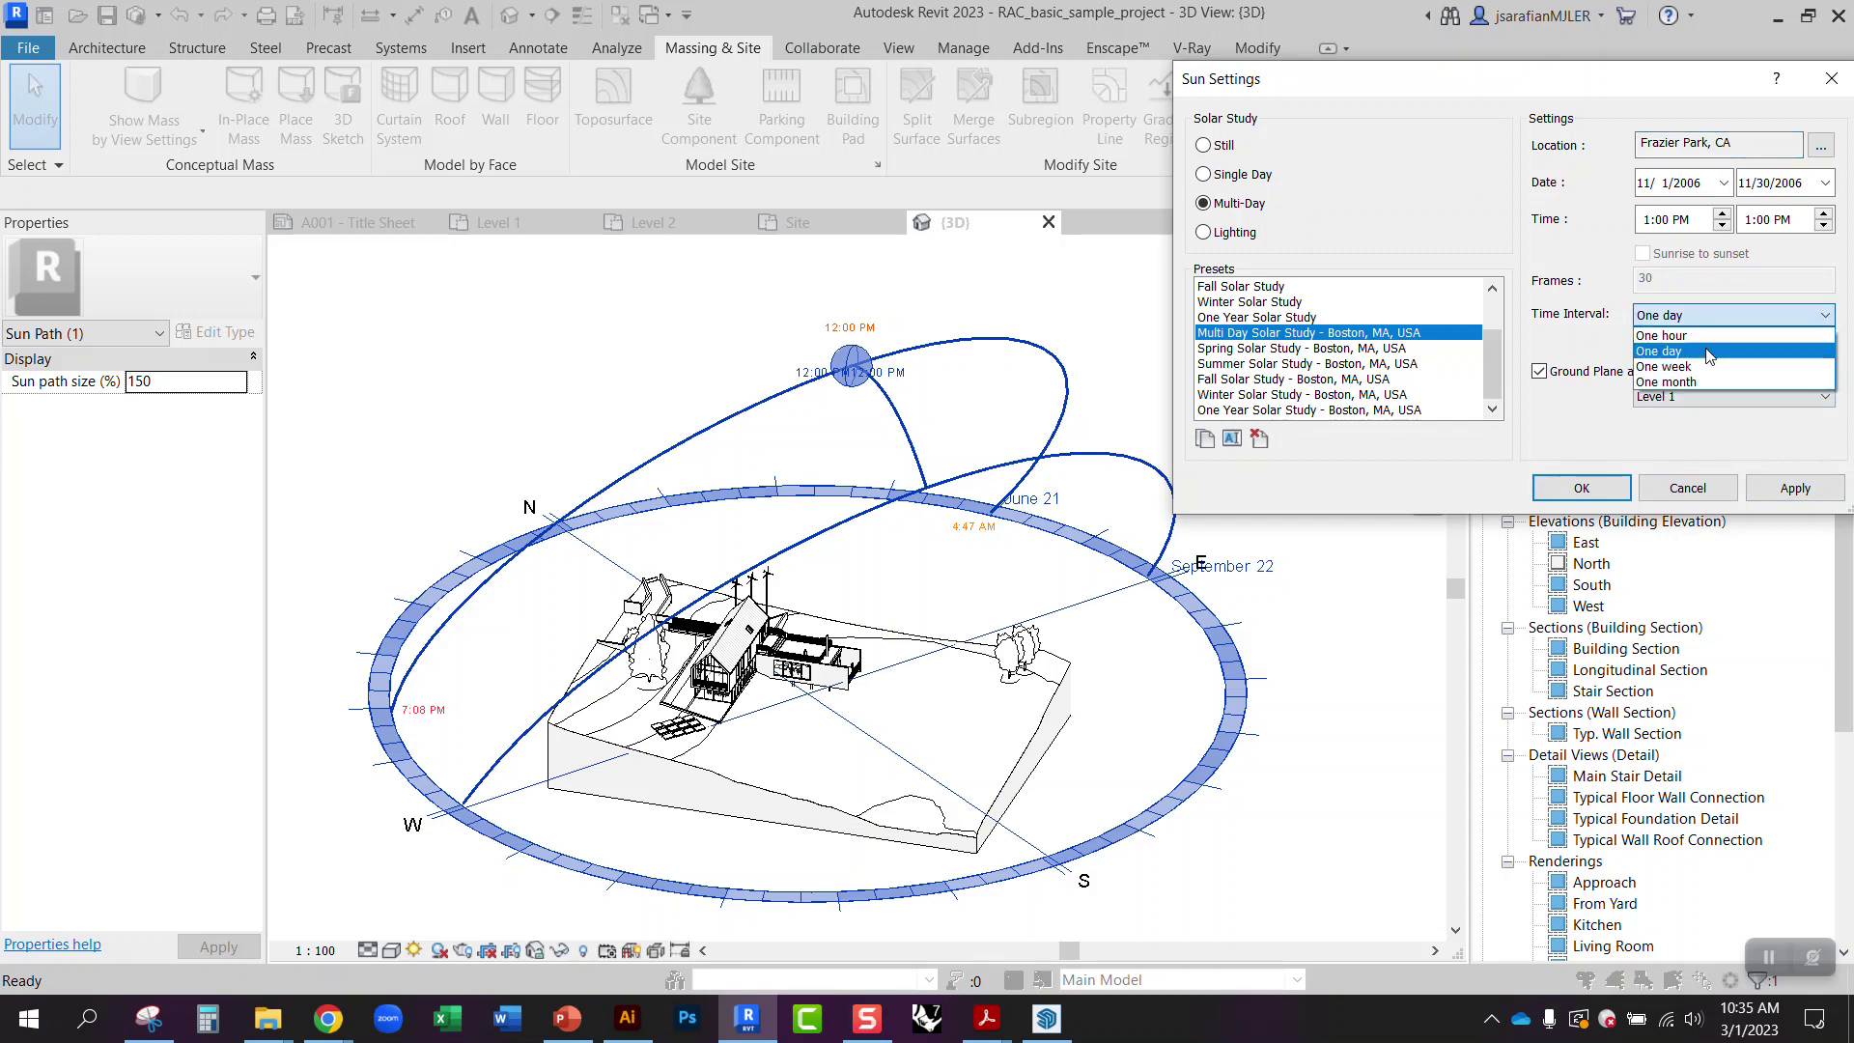
left_click(1703, 380)
left_click(1802, 493)
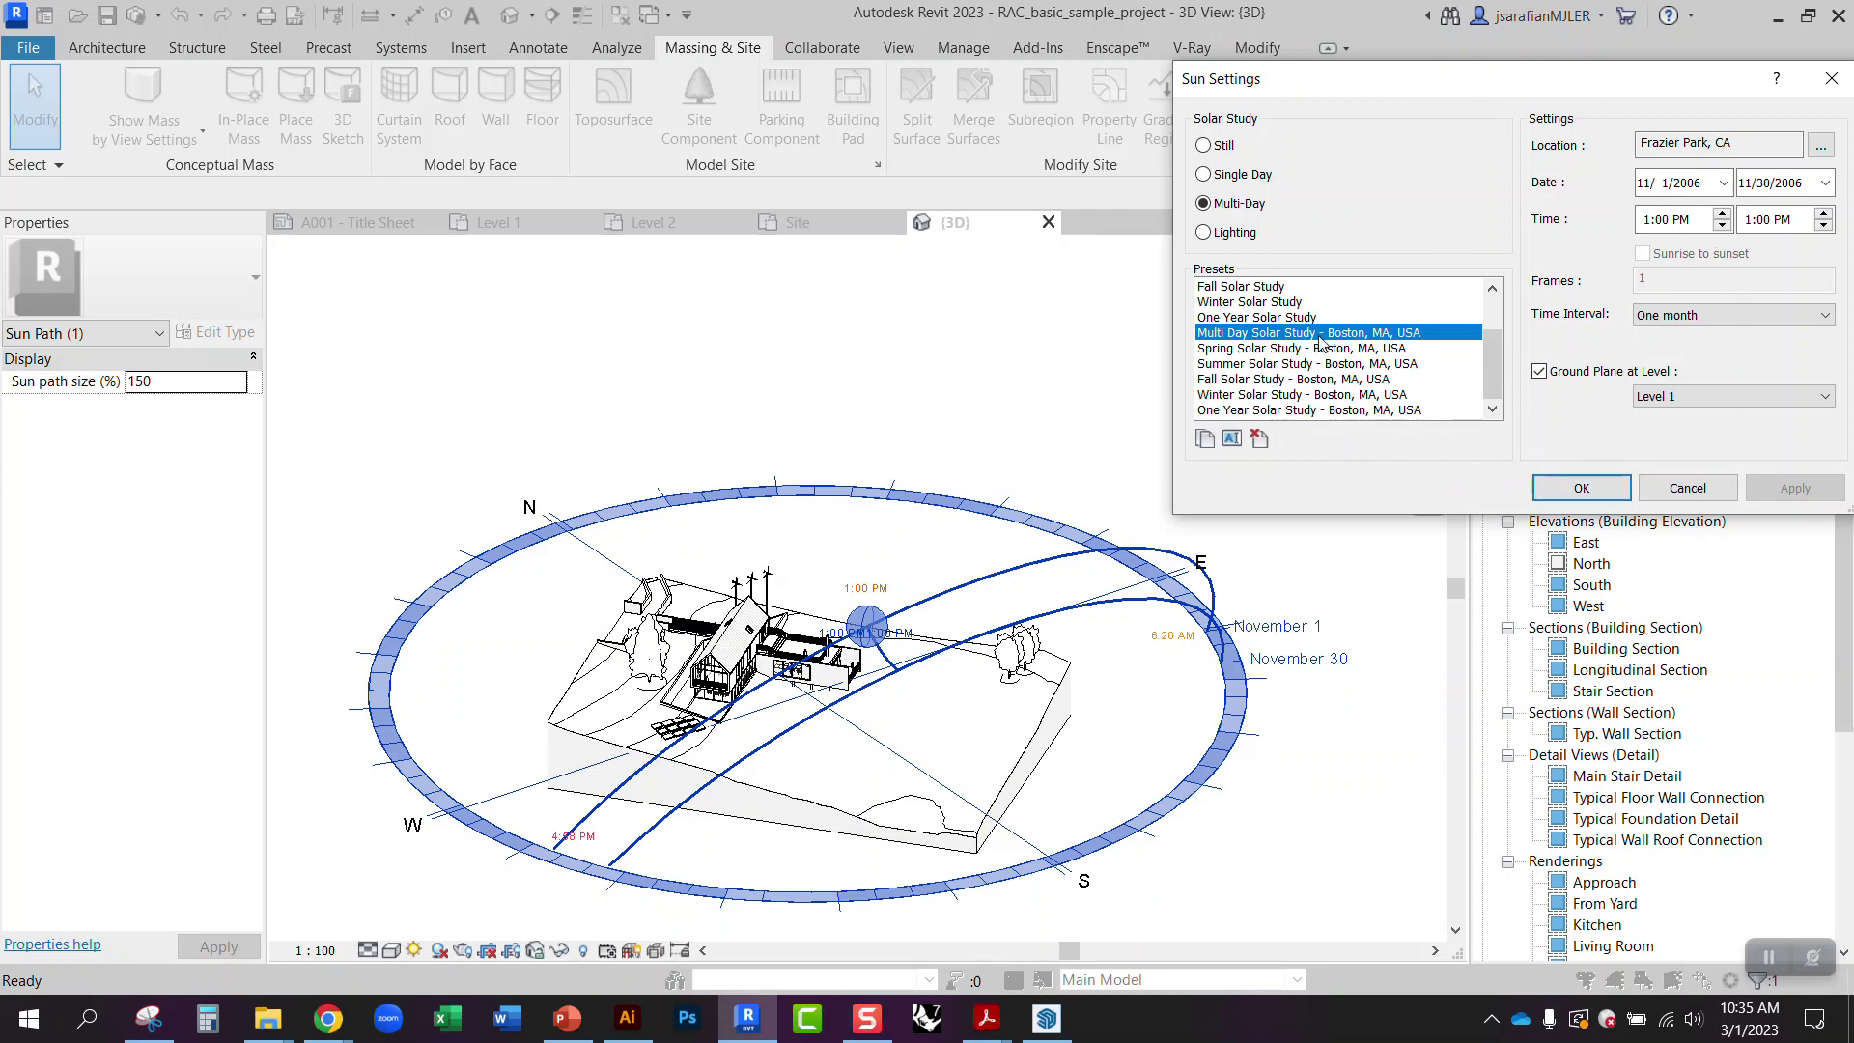
left_click(1250, 317)
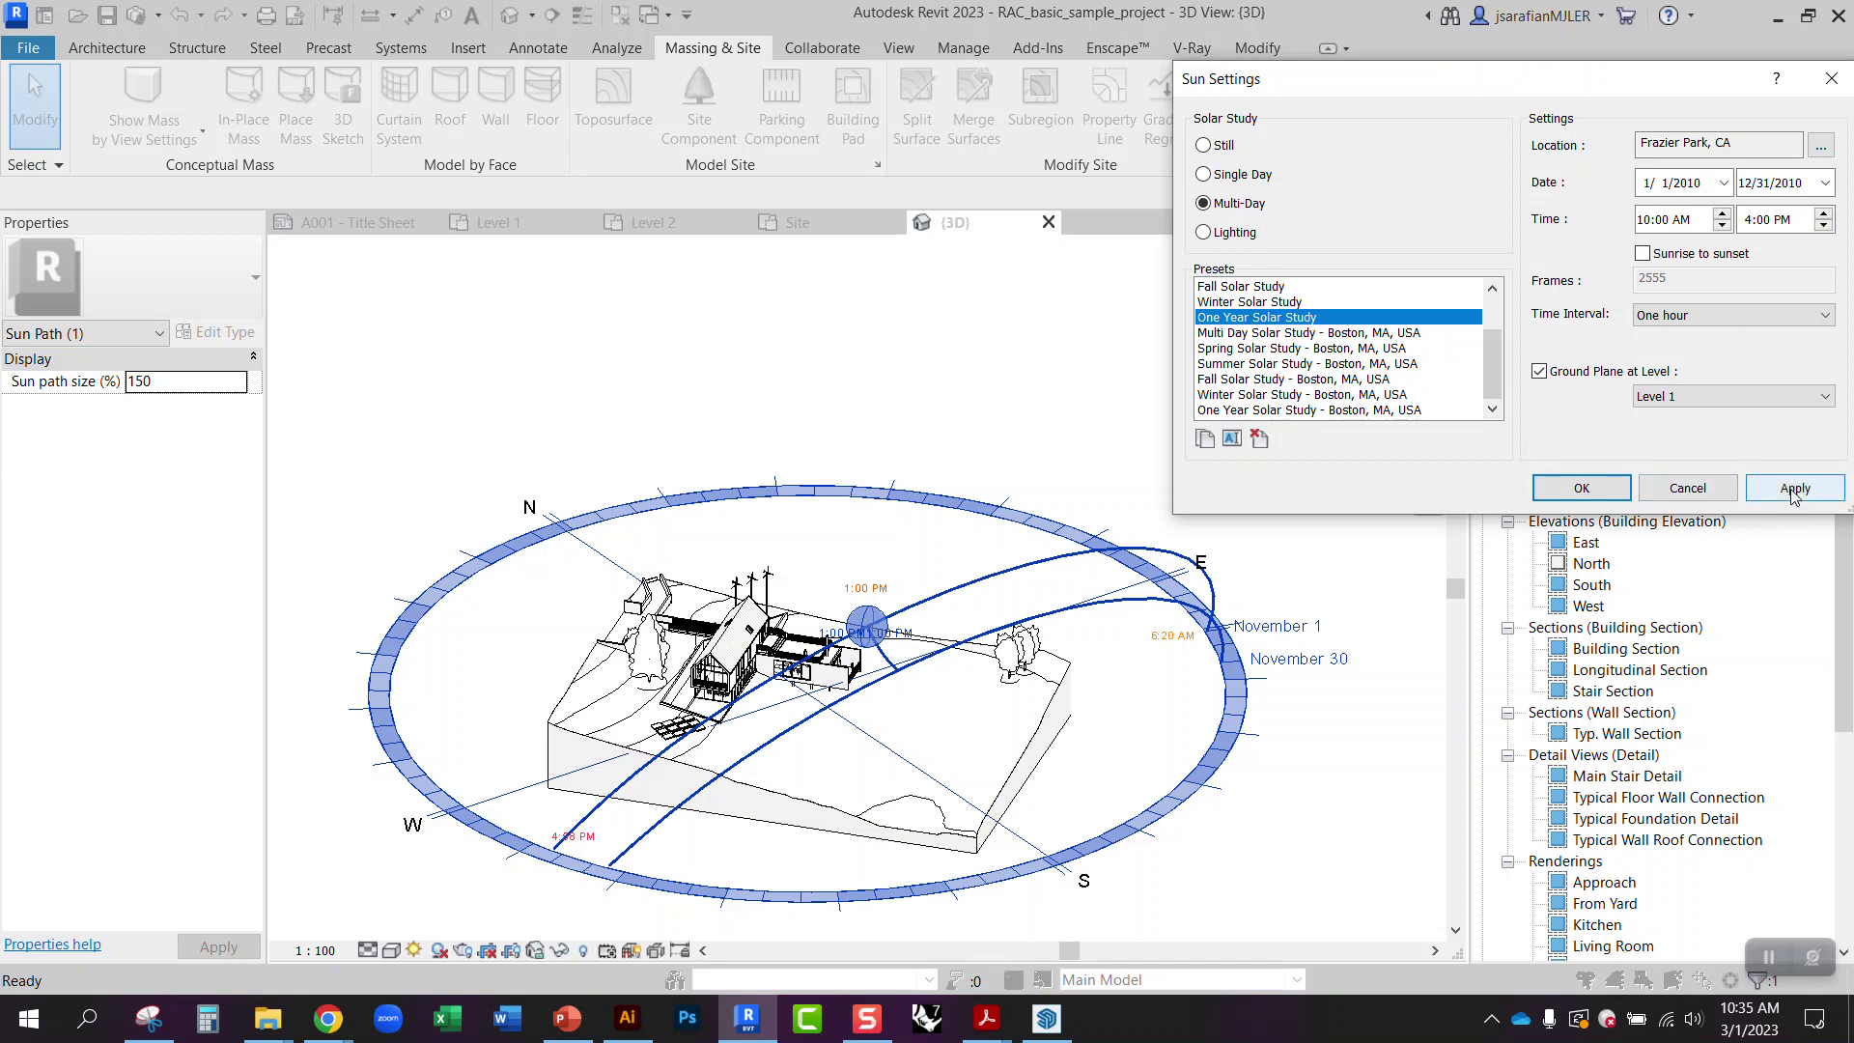
left_click(1793, 488)
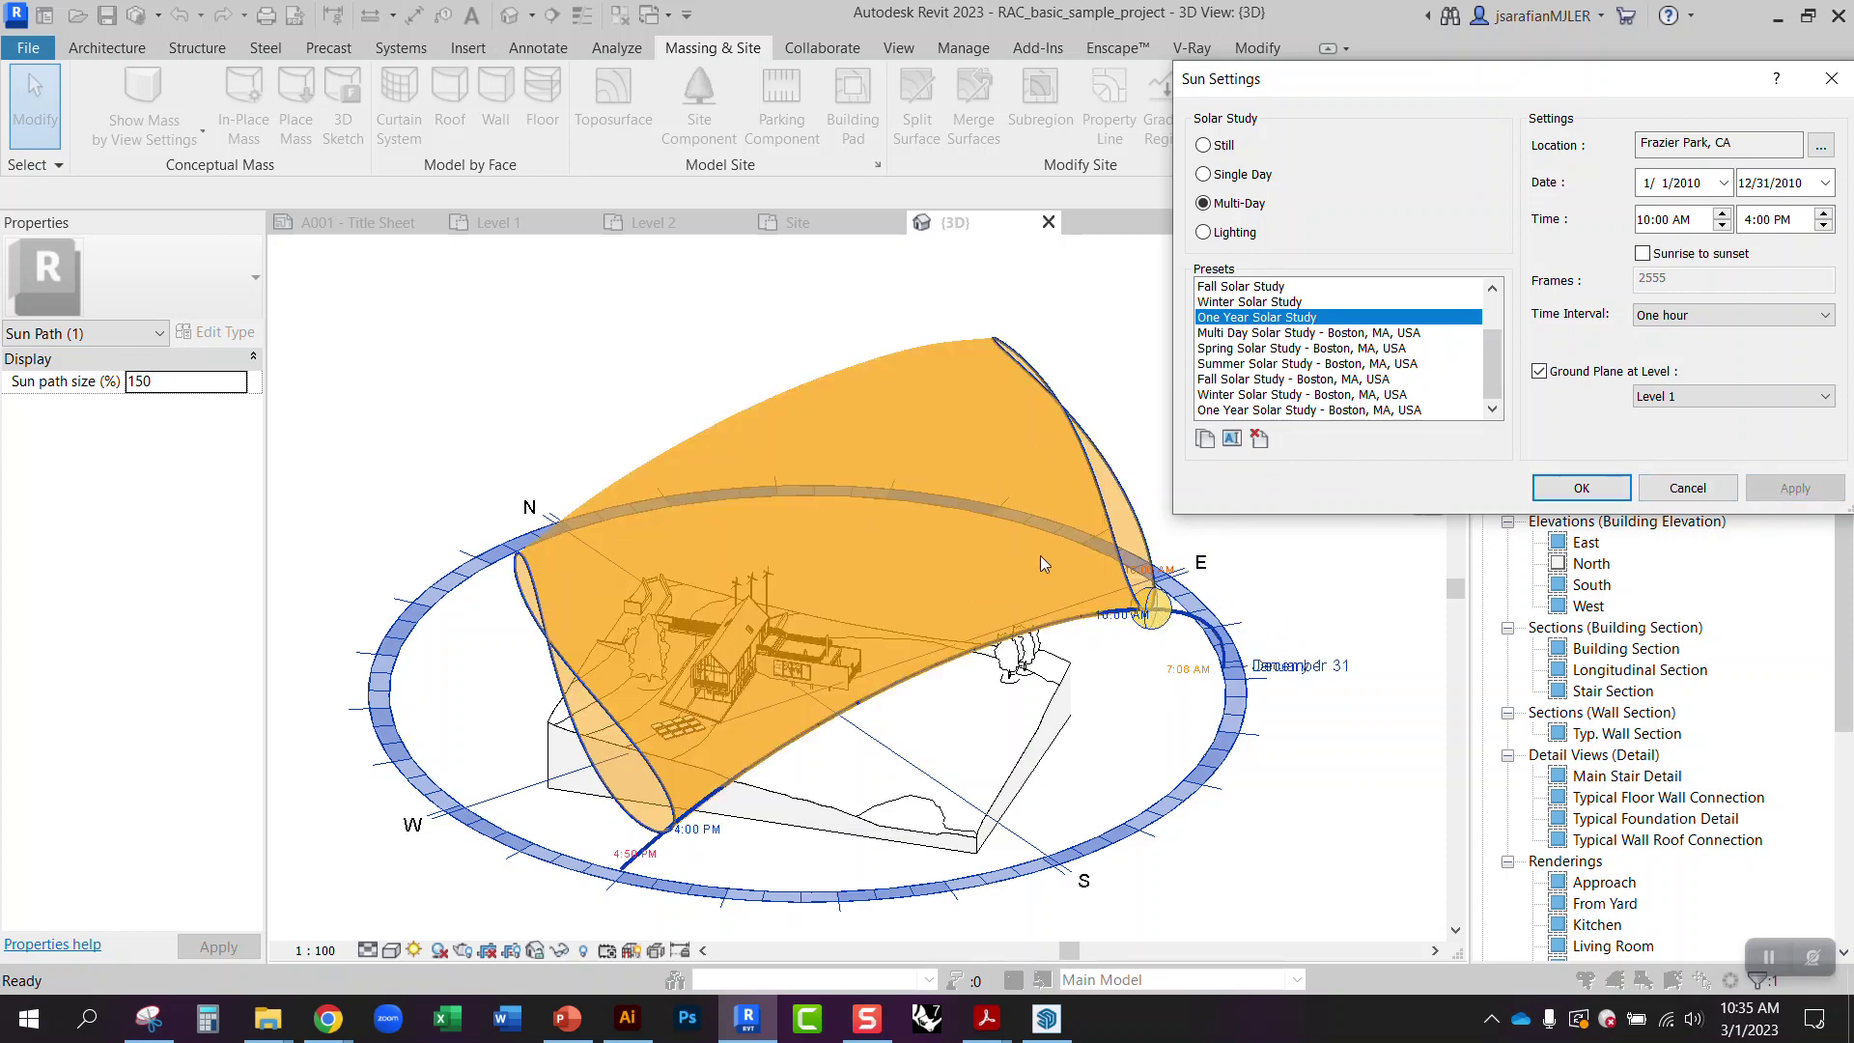
- Close the sun settings and show the model and yearly sun surface in Shaded style
left_click(1581, 488)
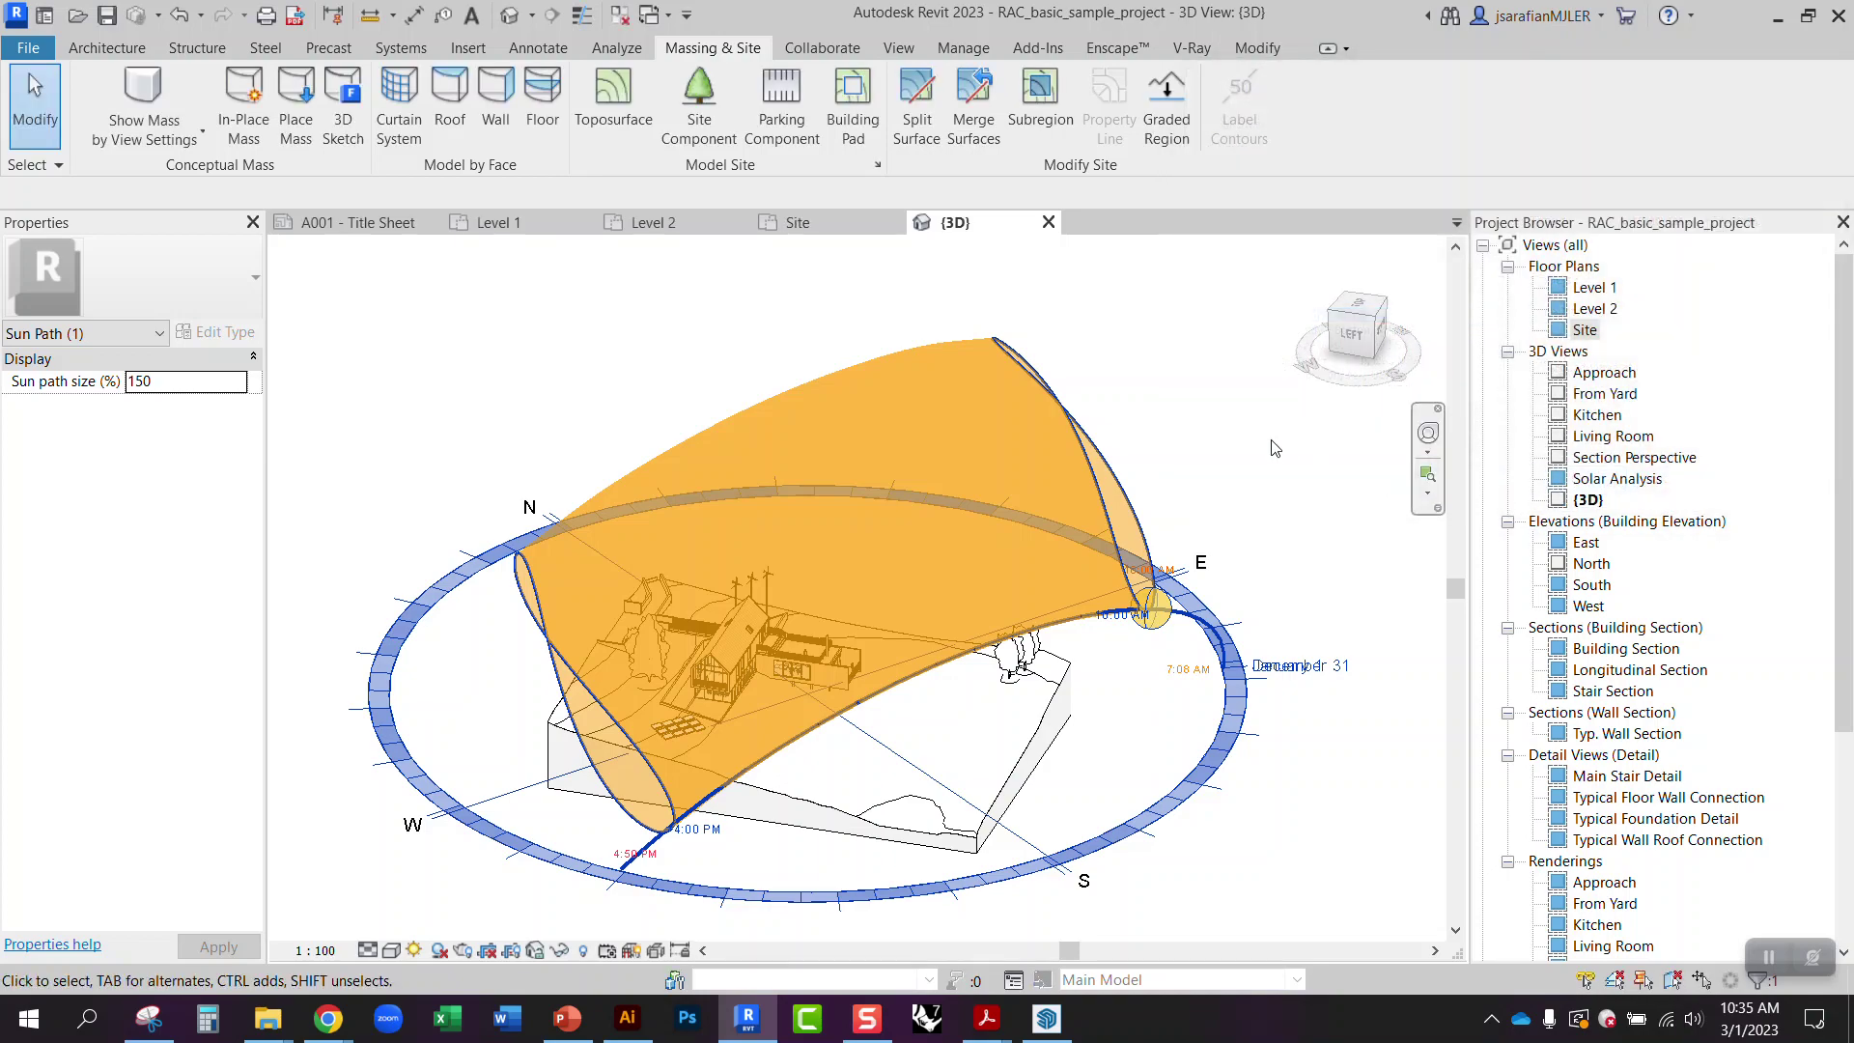
left_click_drag(1190, 494, 932, 656)
left_click(388, 954)
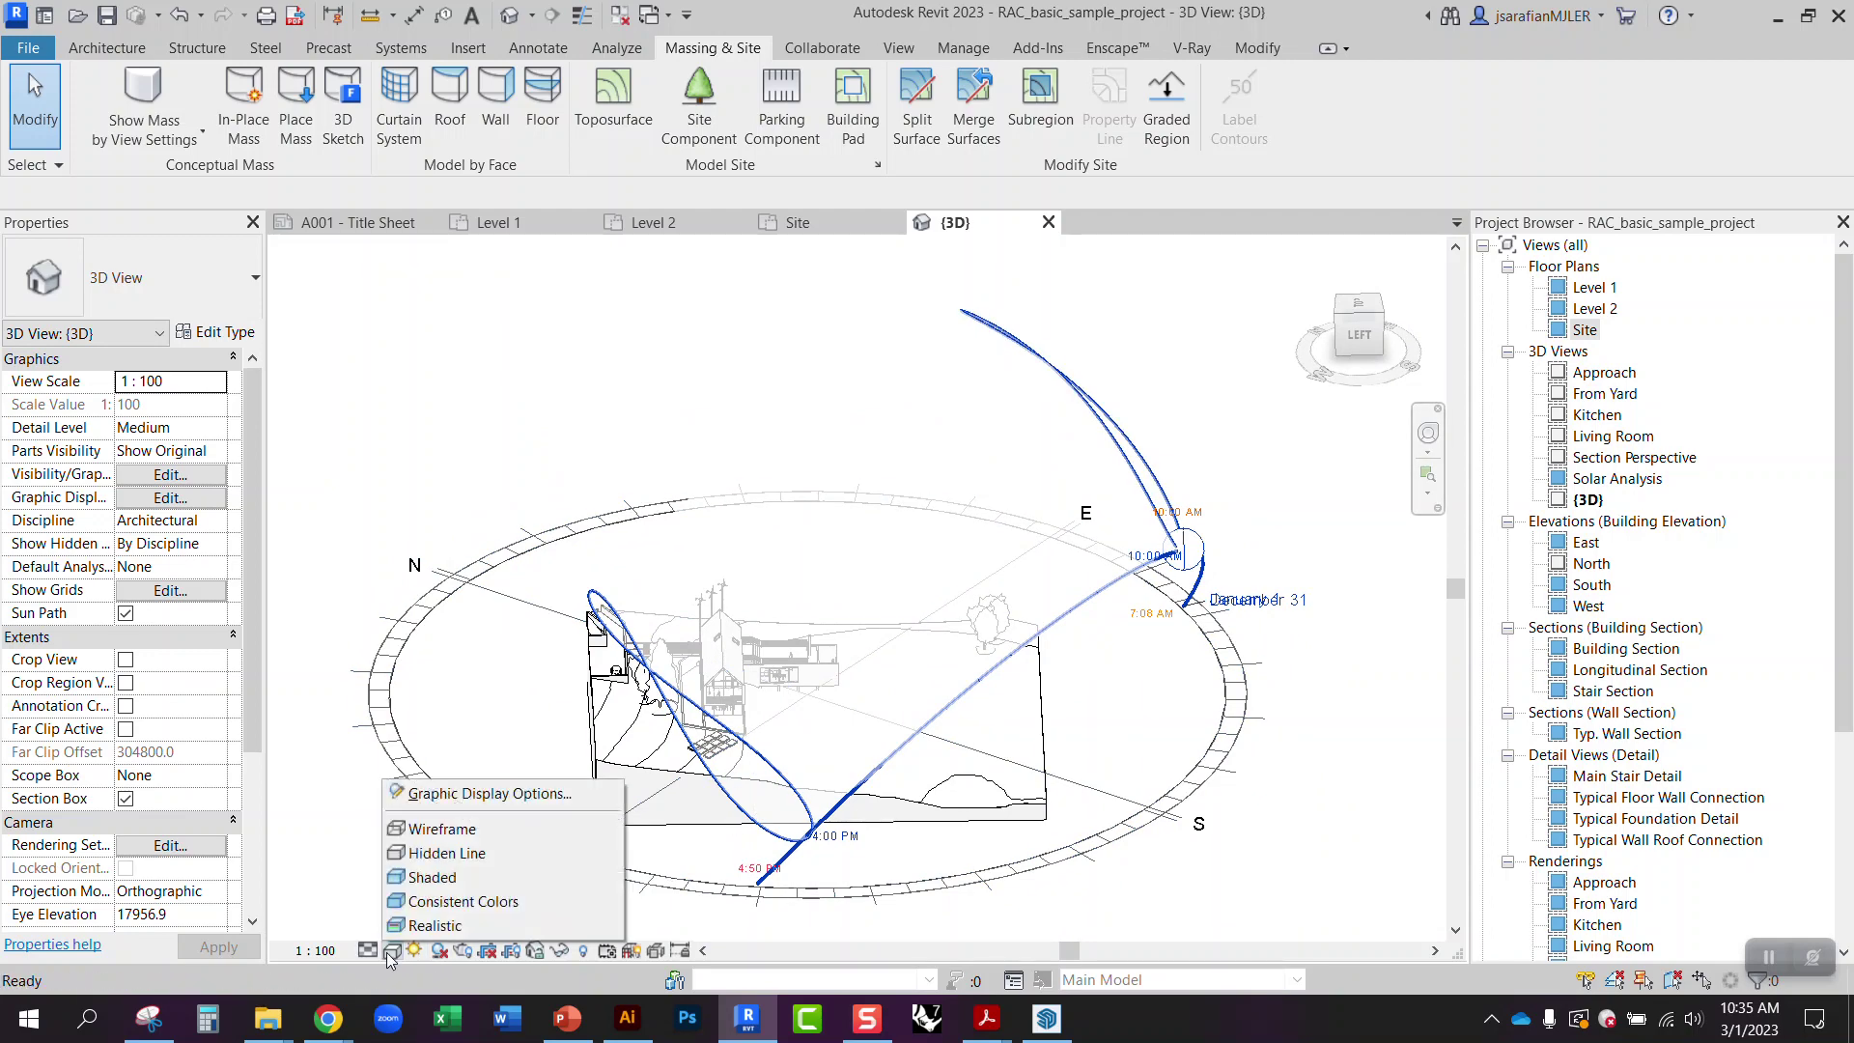
left_click(431, 875)
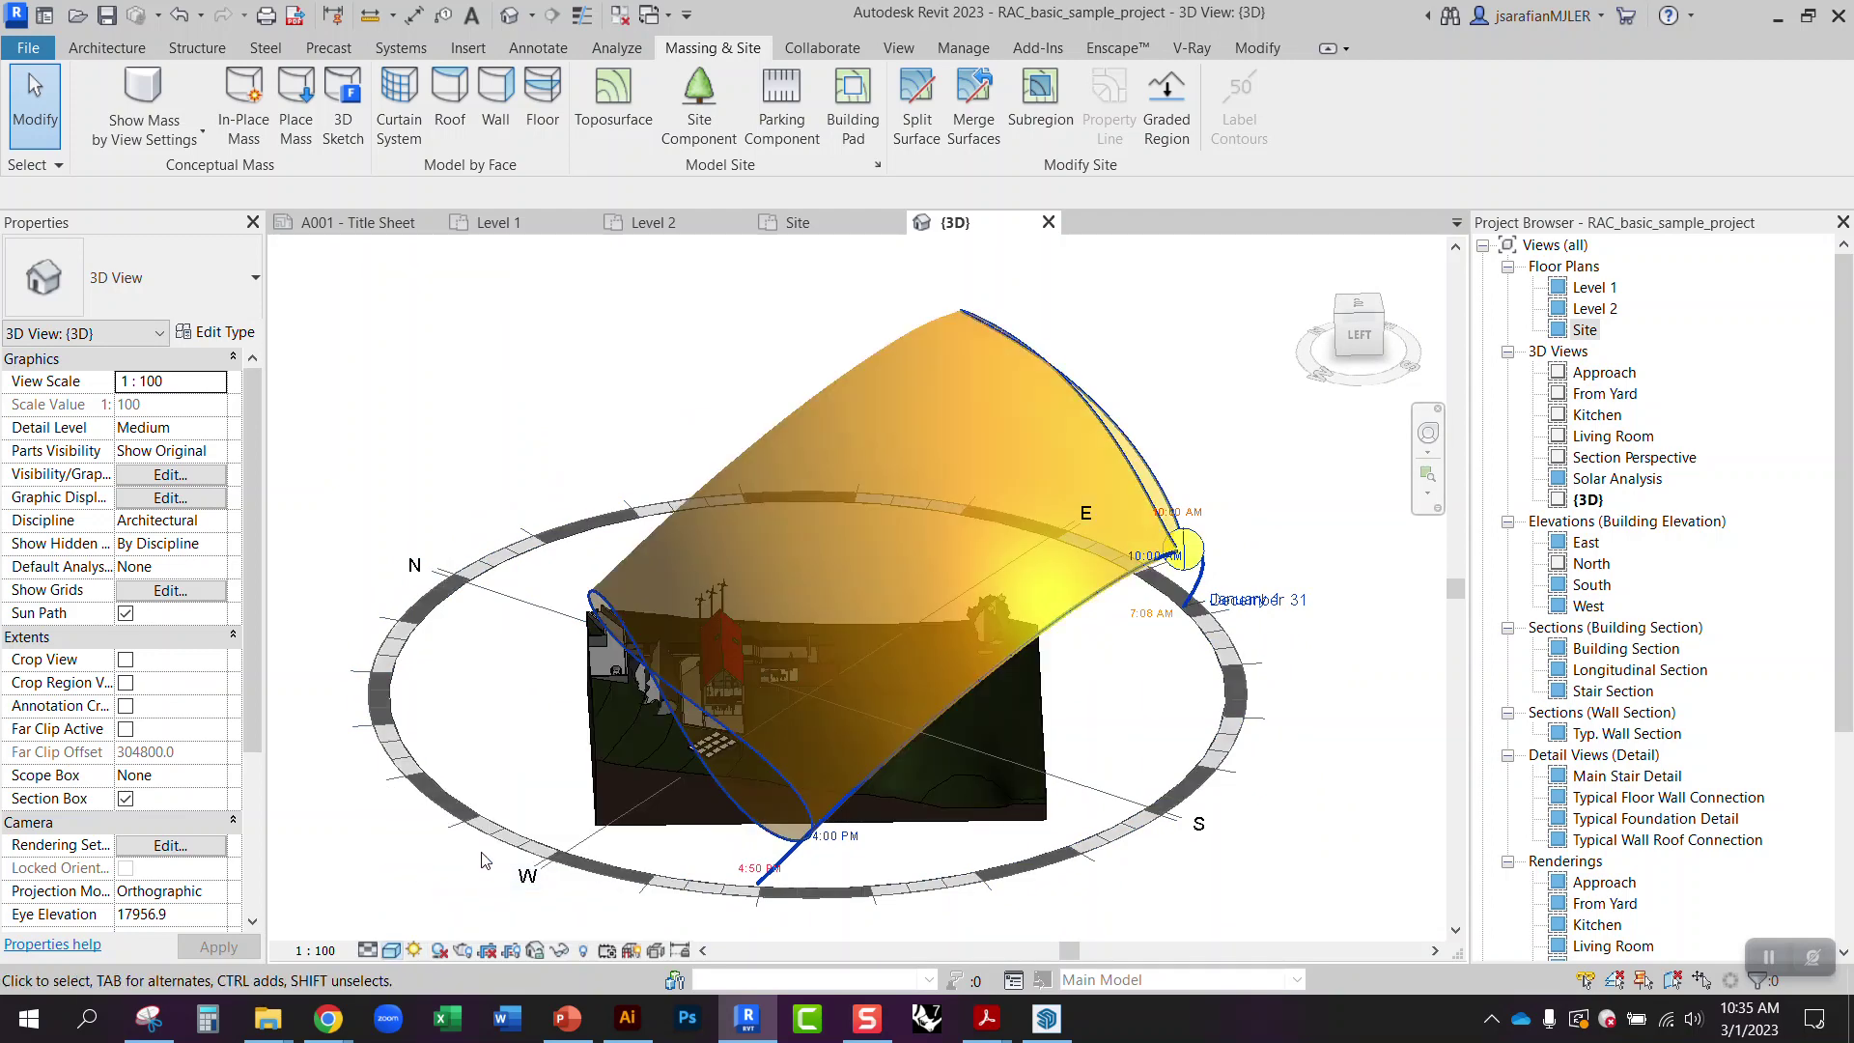
mouse_move(1057, 709)
left_mouse_down()
mouse_move(1081, 731)
mouse_move(767, 711)
mouse_move(933, 642)
mouse_move(979, 662)
left_mouse_up()
scroll(767, 701, "up", 5)
scroll(771, 697, "down", 3)
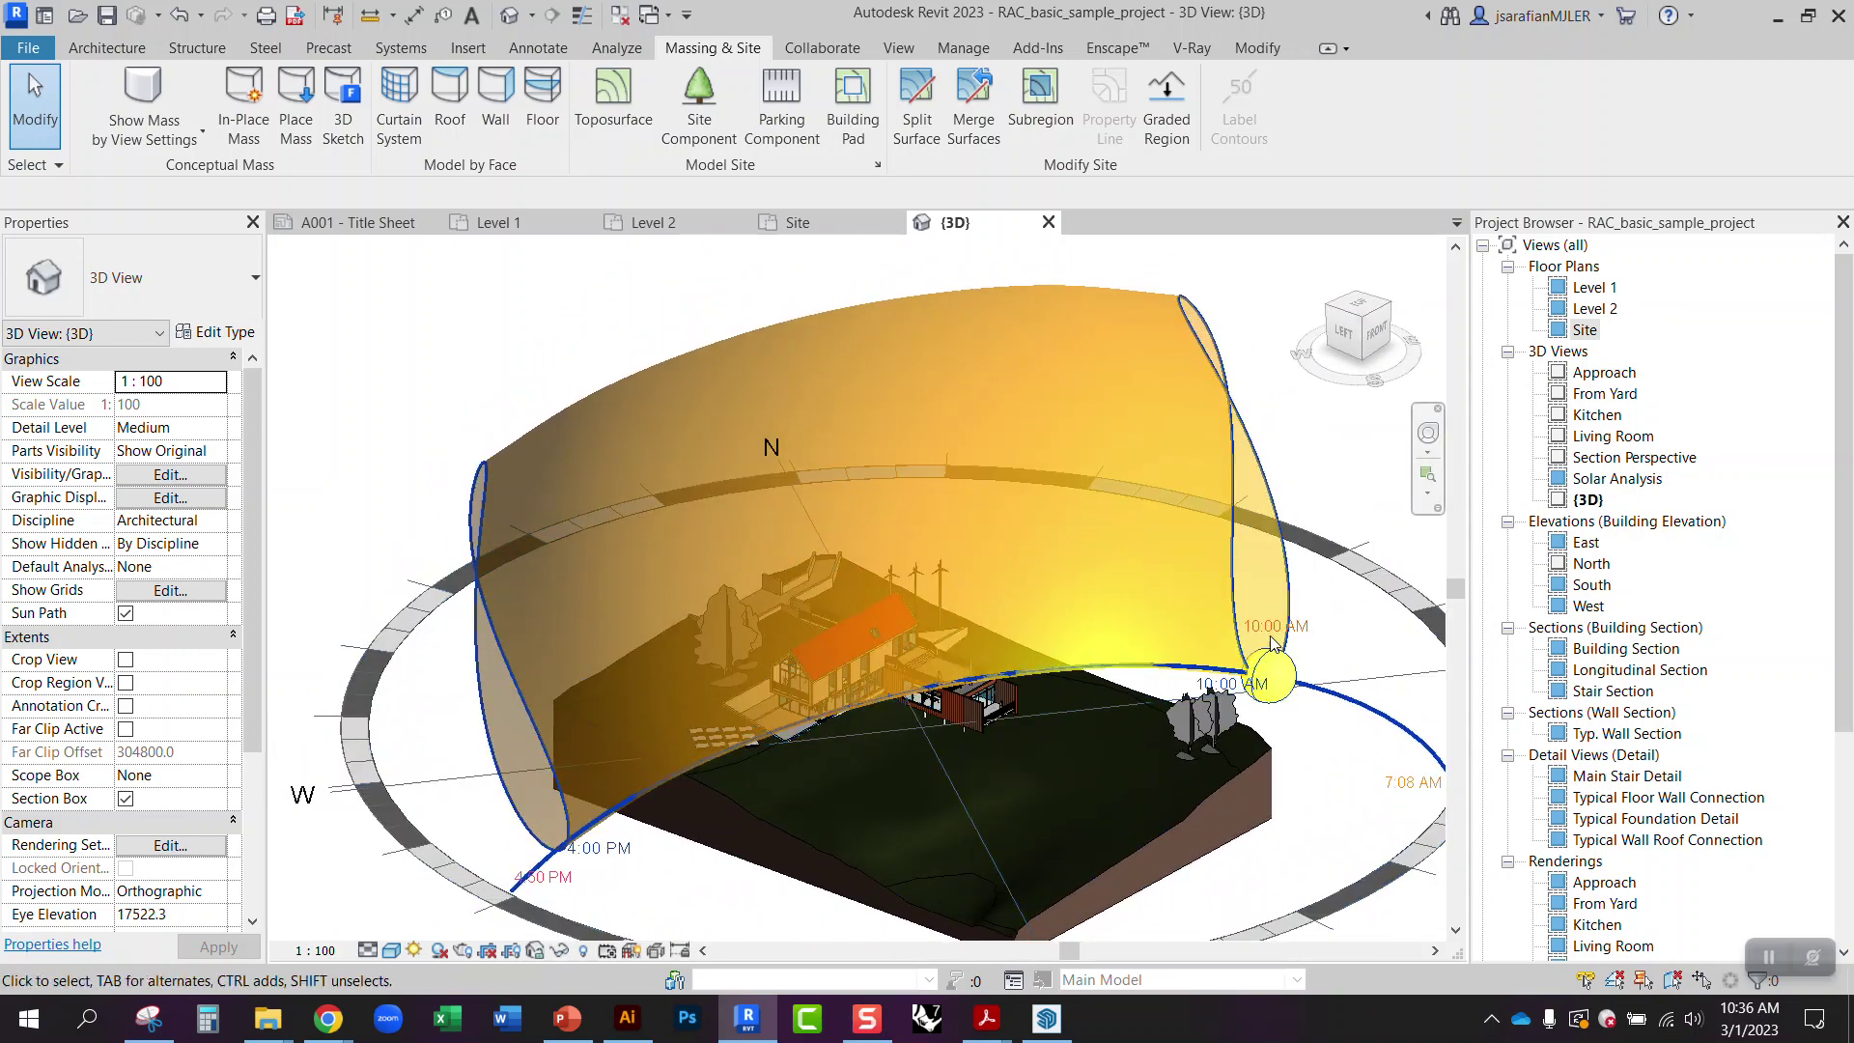
- Edit the sun's 10:00 AM time, dismissing start-time warnings, until it commits at 8:00 AM
left_click(1222, 686)
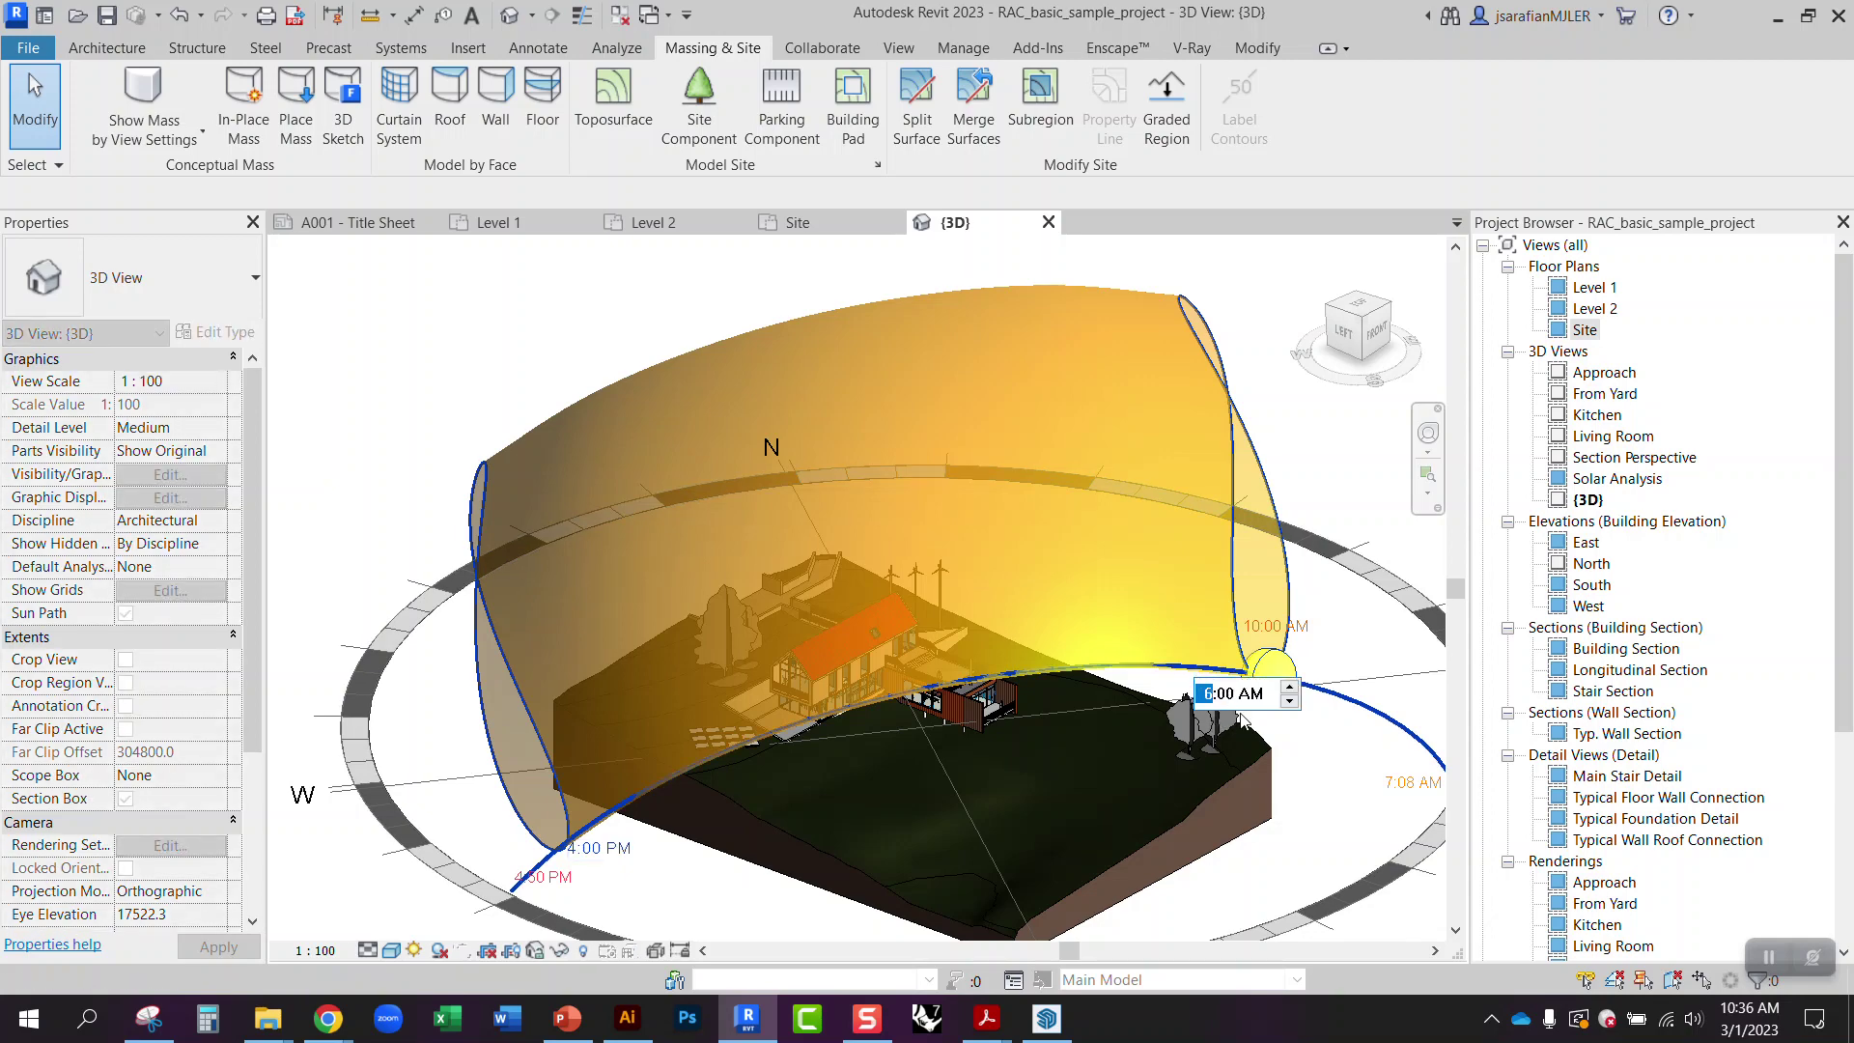
key("Return")
left_click(1067, 525)
key("Return")
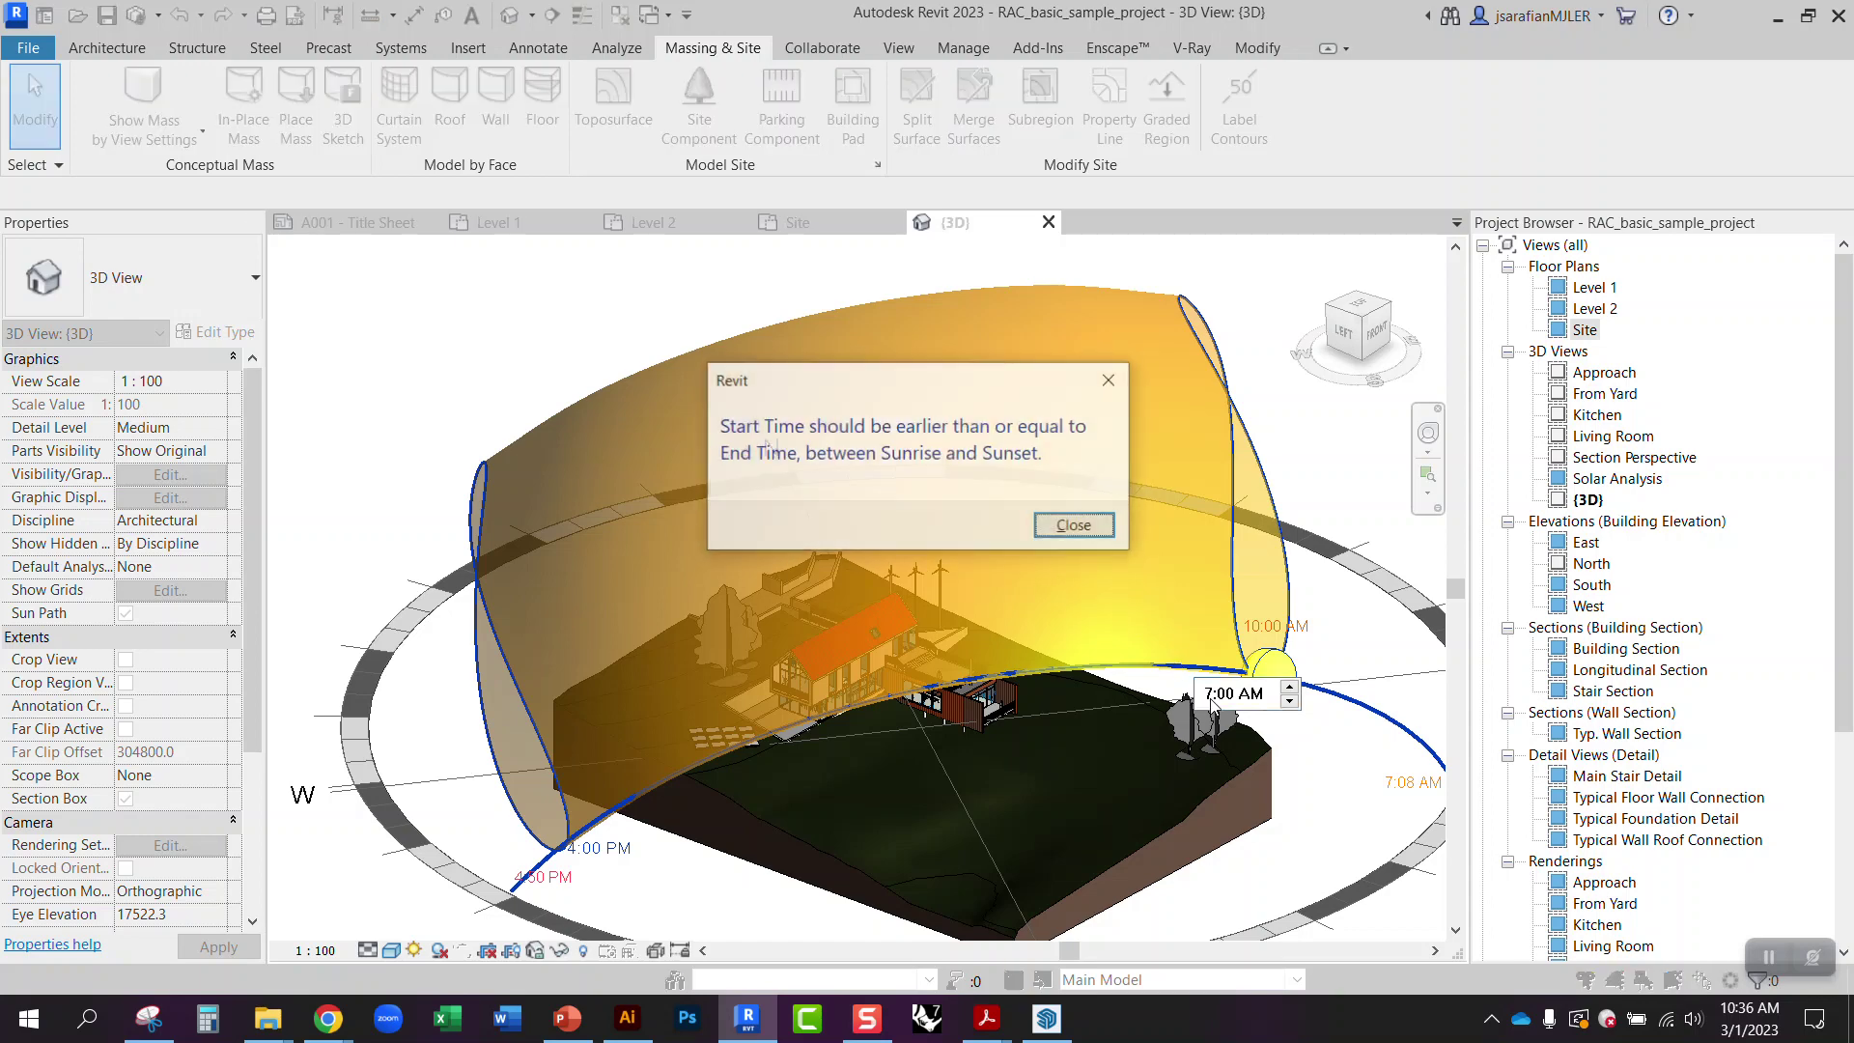
left_click(1072, 525)
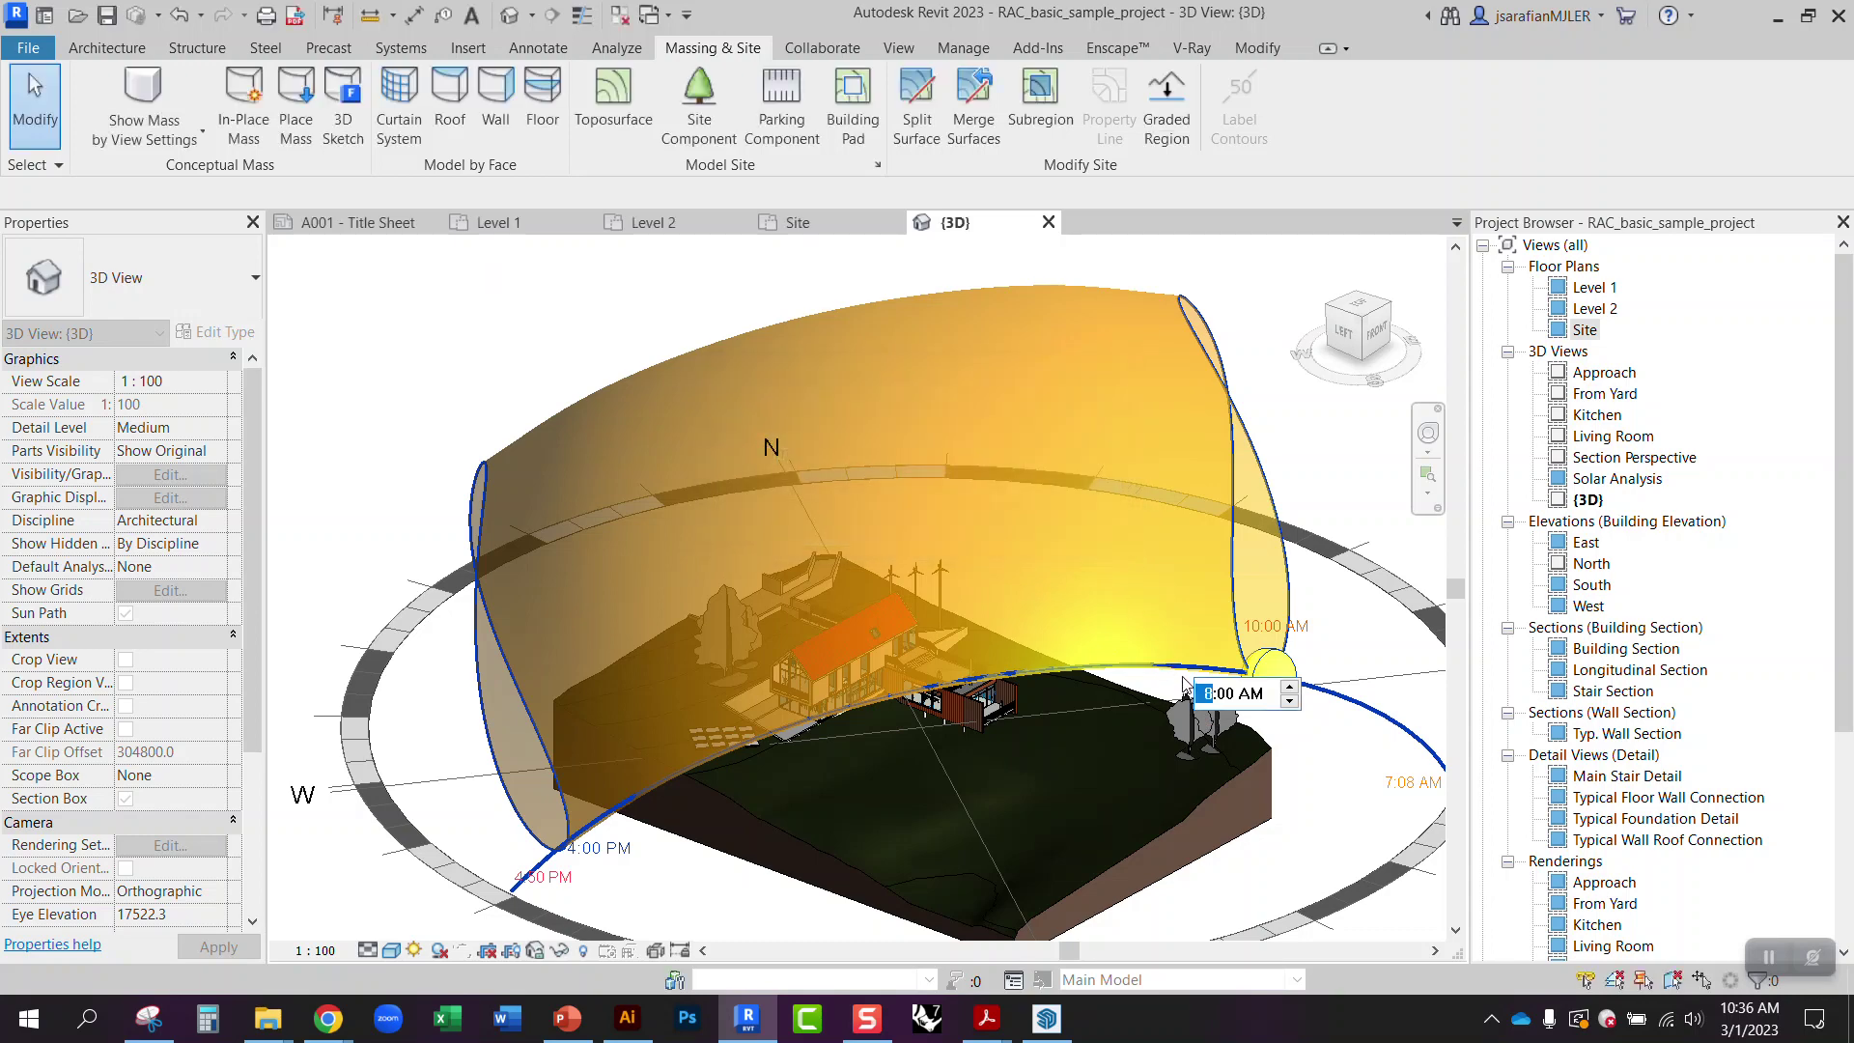
key("Return")
scroll(959, 681, "down", 2)
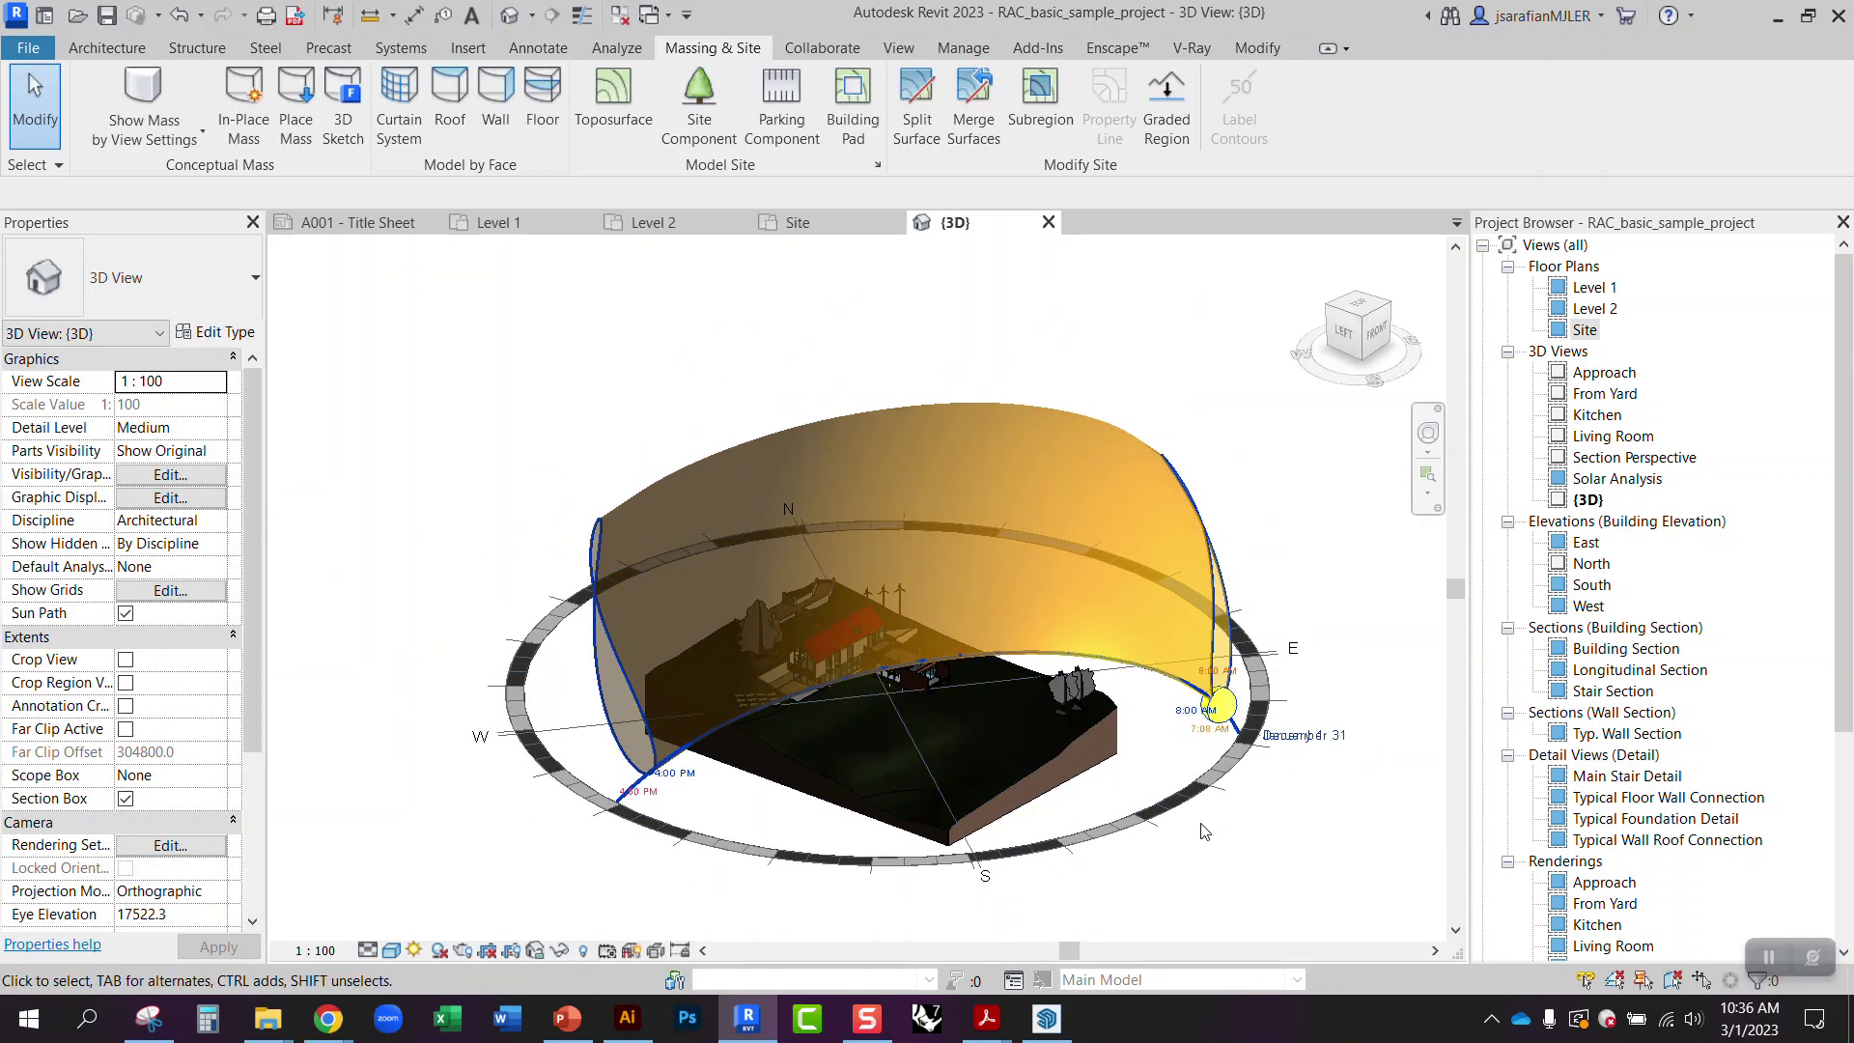
left_click_drag(1205, 830, 1125, 814)
- Try 6:00 PM for the sun time, dismiss the error, then set 4:00 PM
left_click(1118, 757)
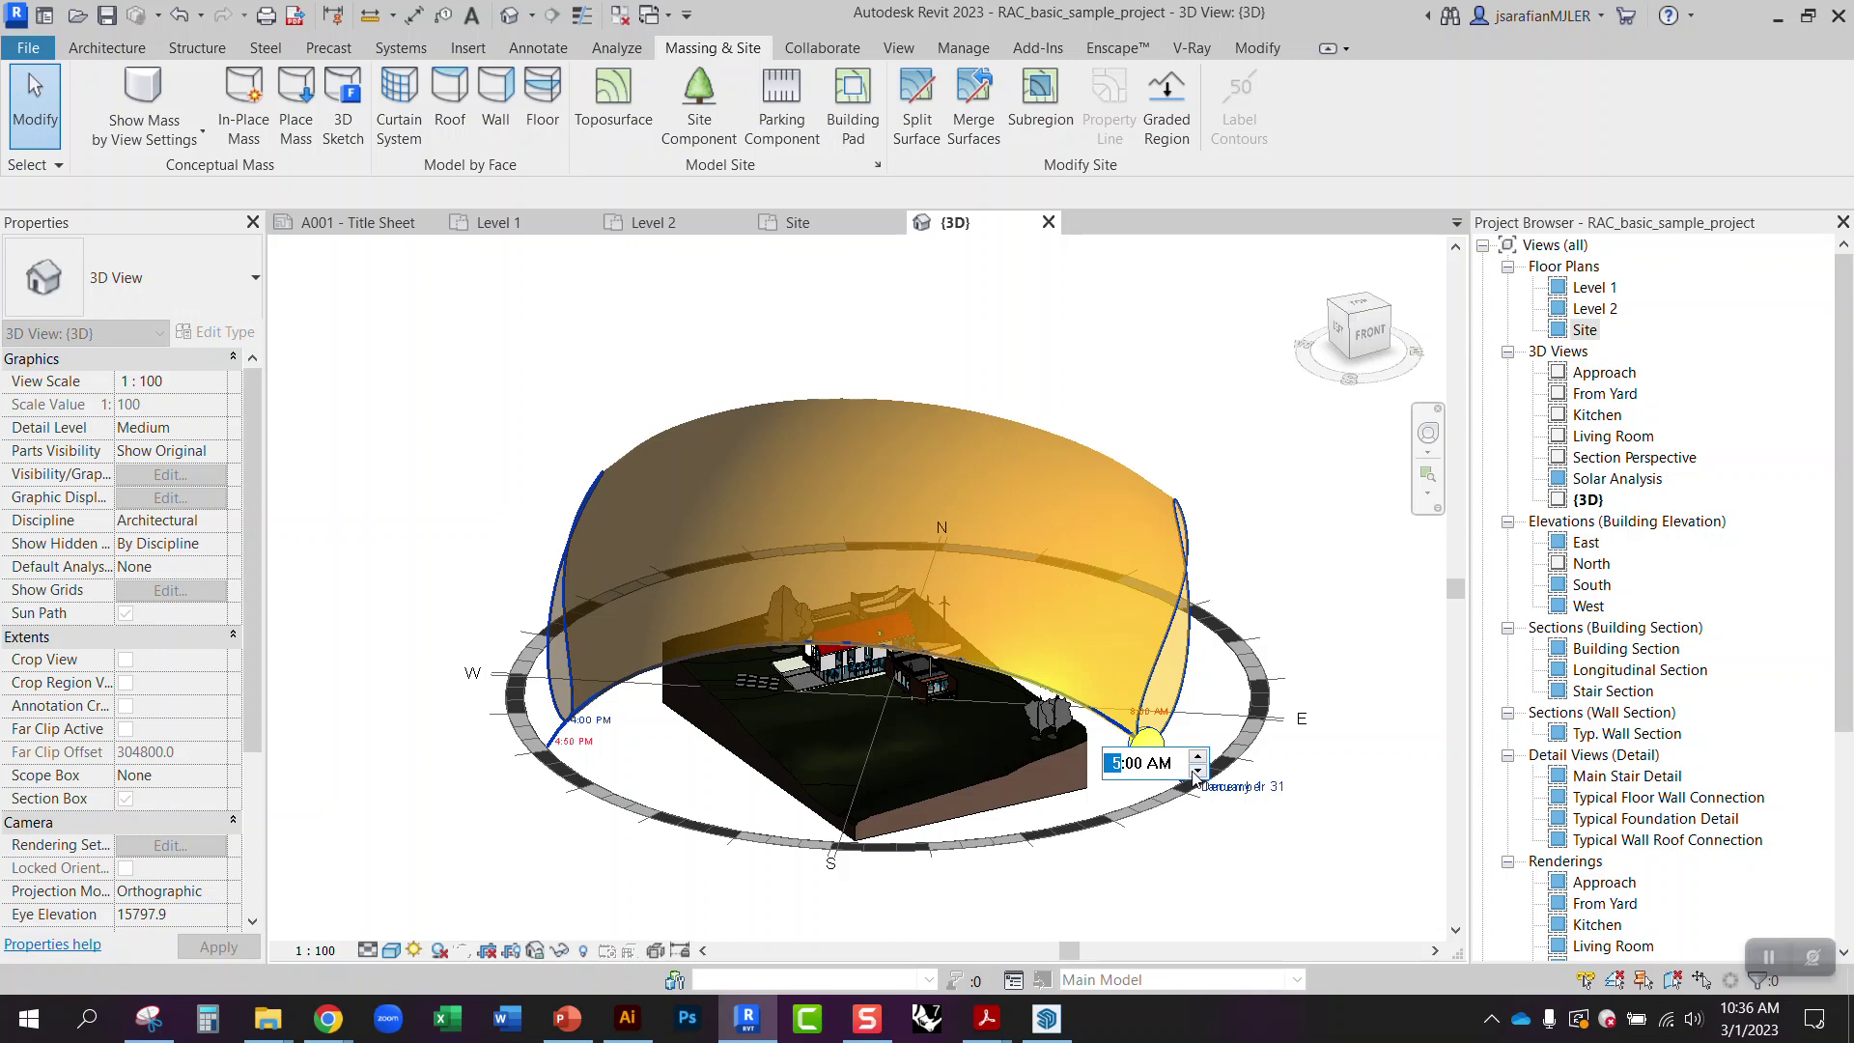
left_click(1168, 770)
left_click(1019, 673)
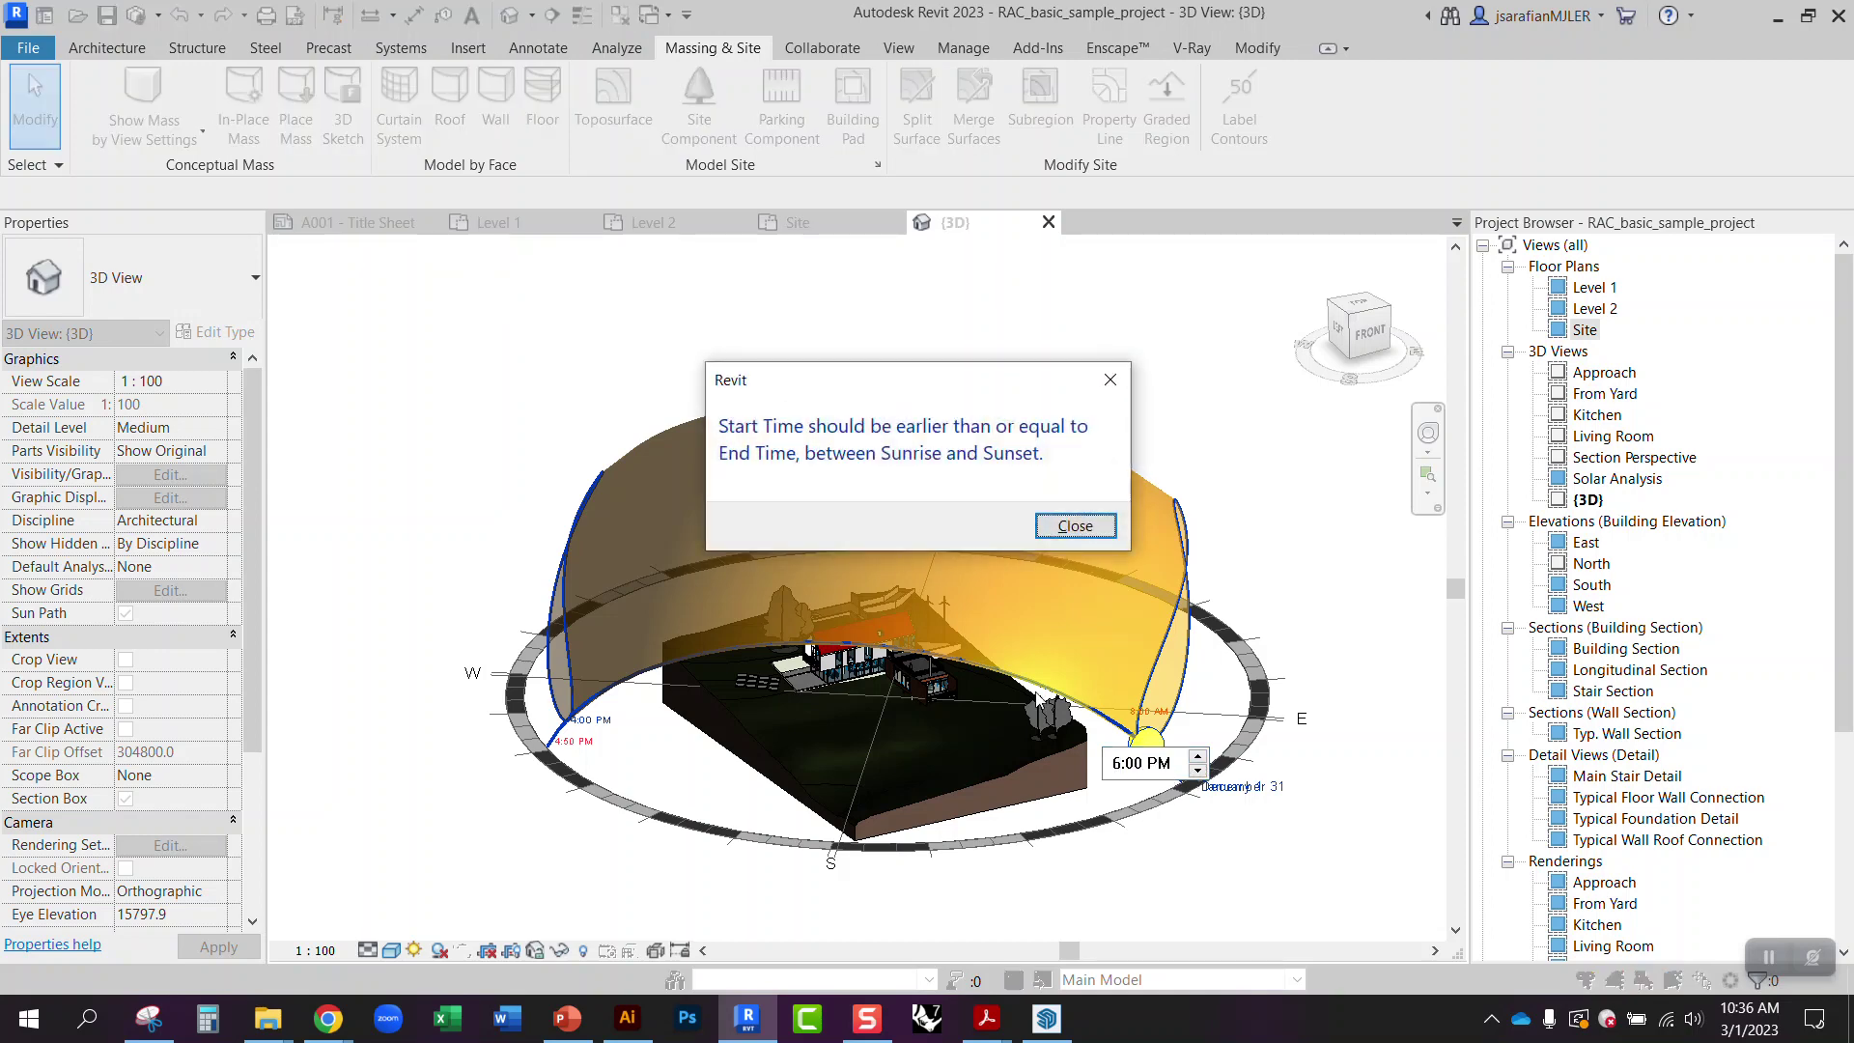
left_click(1063, 526)
left_click(1115, 764)
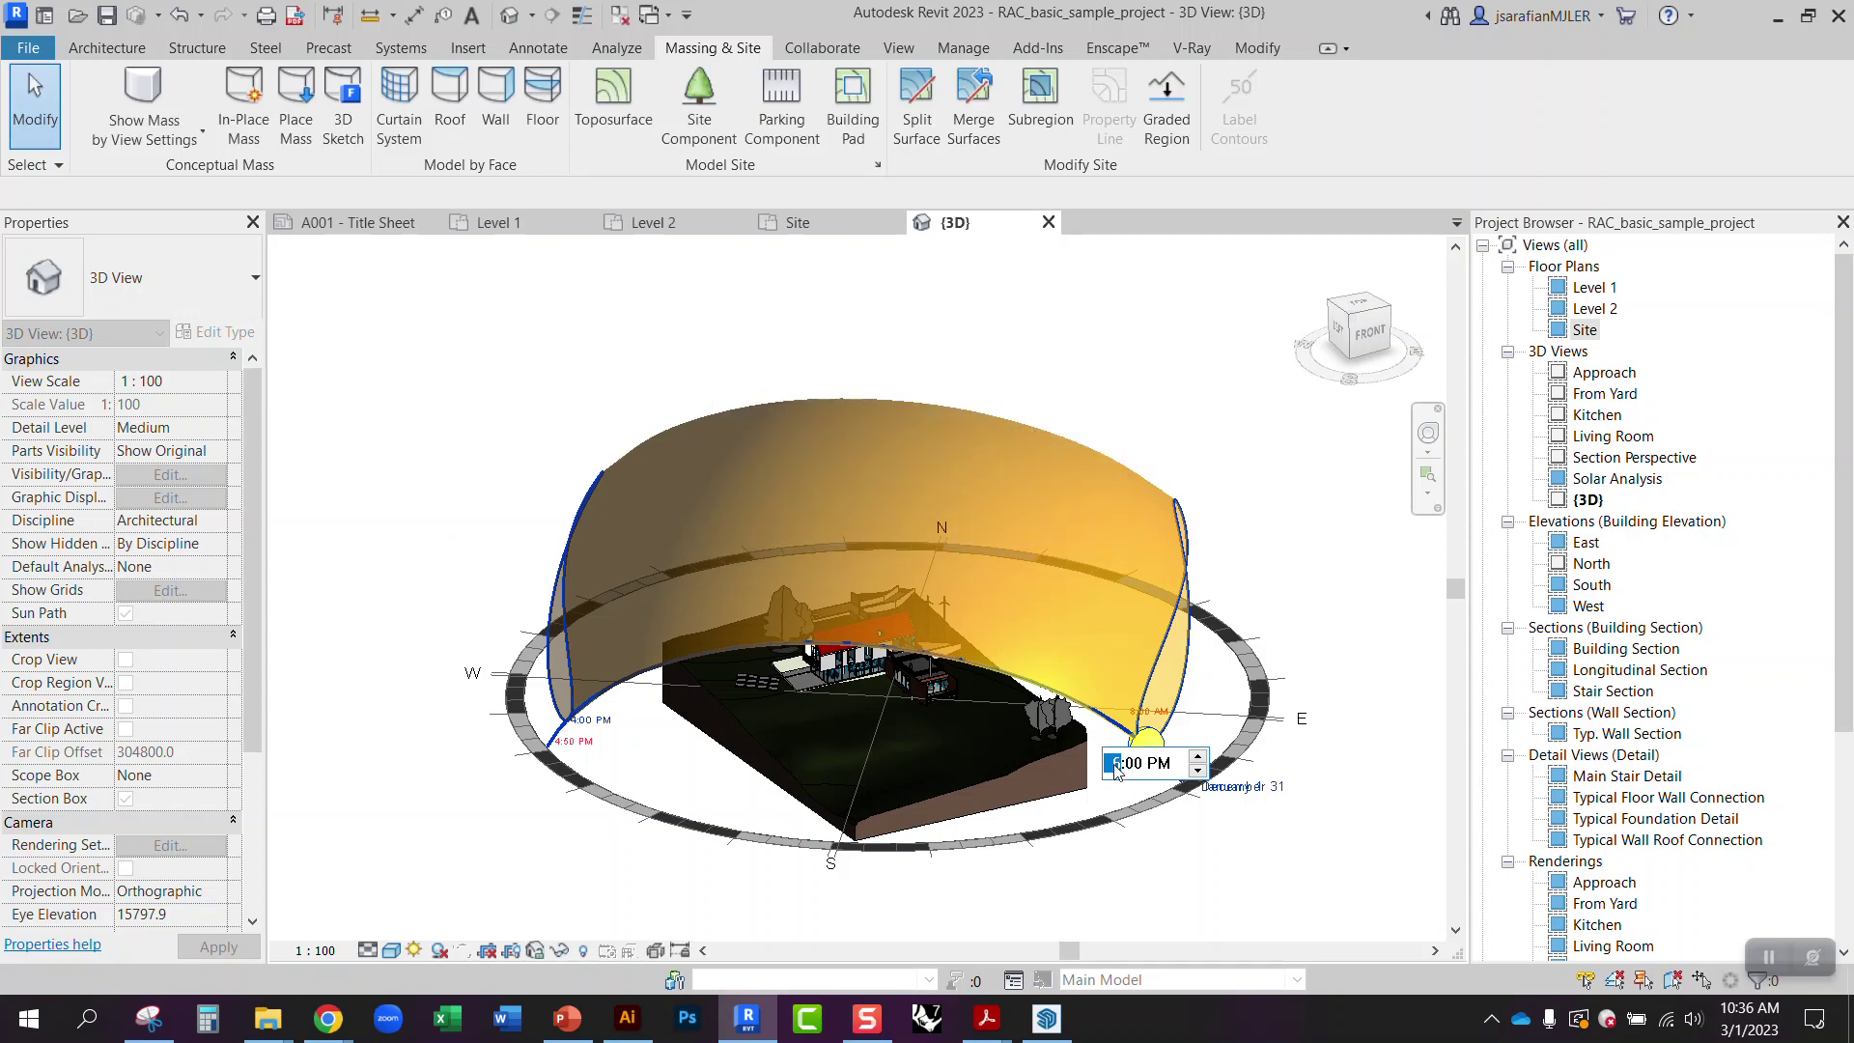
type("4")
key("Return")
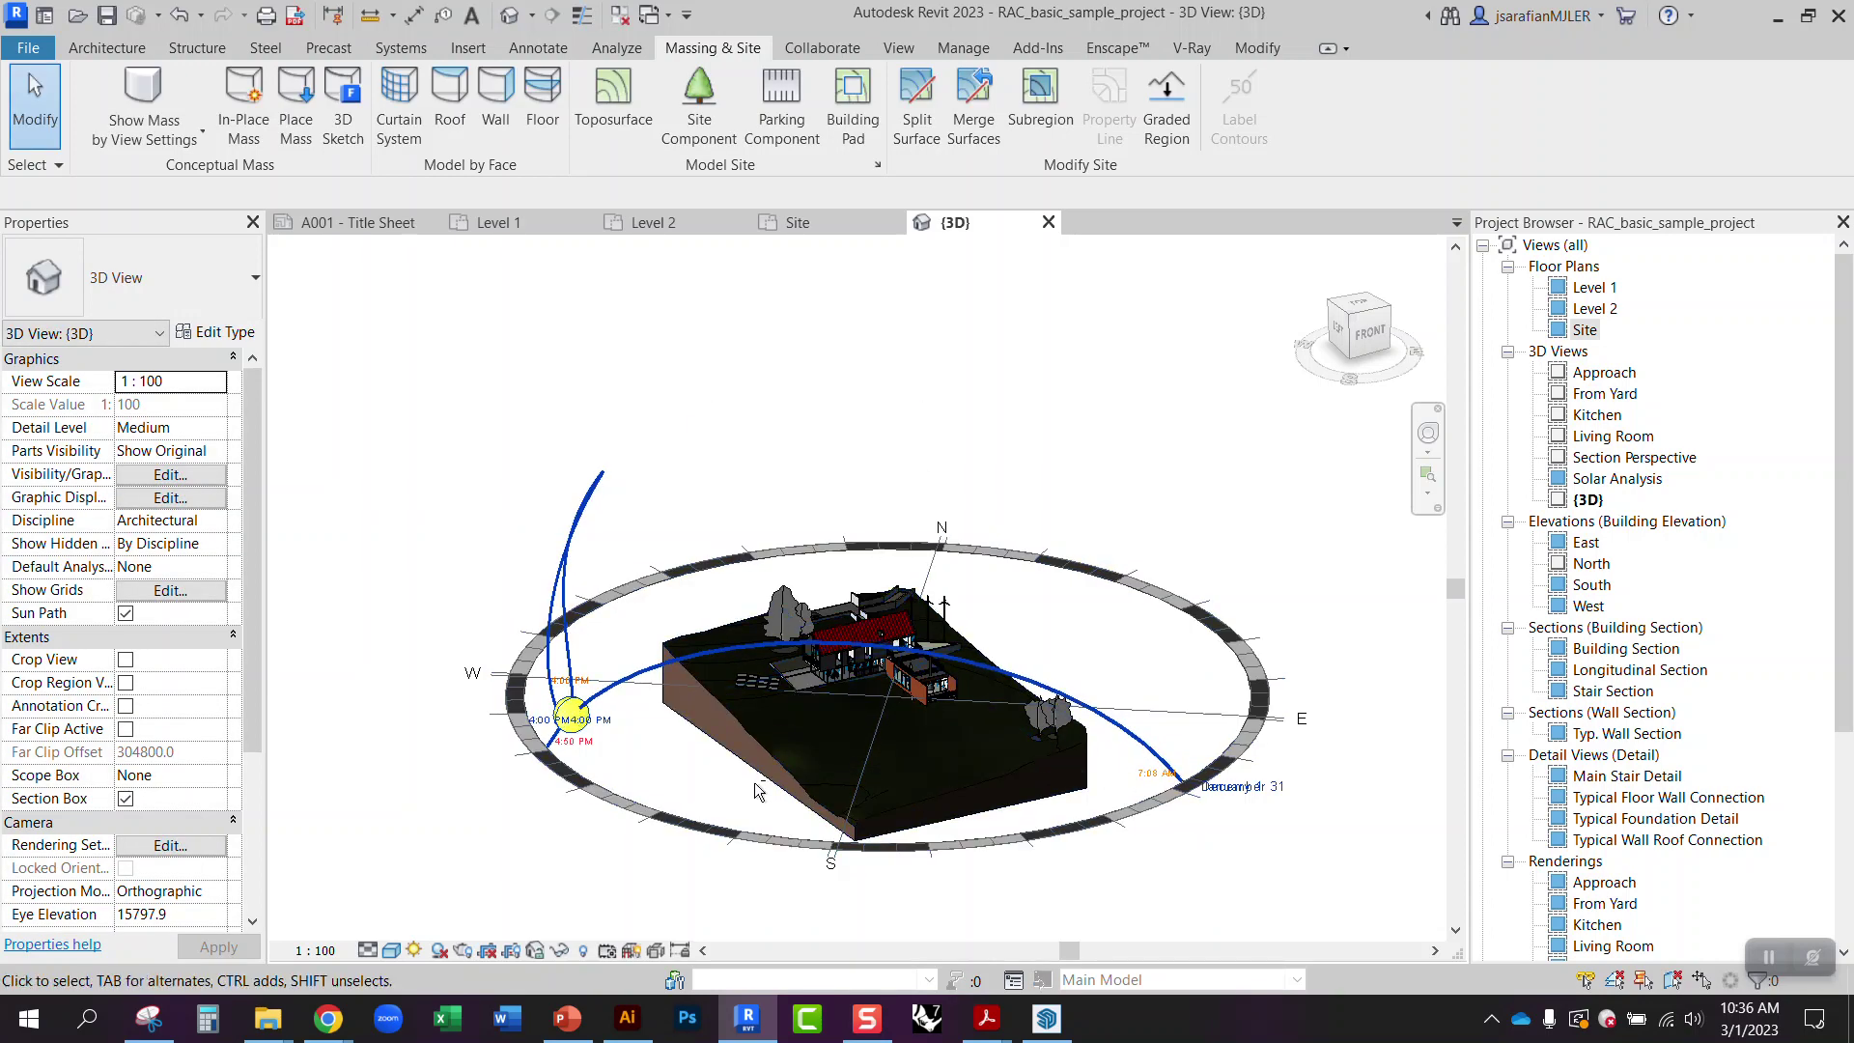
- Orbit the 3D view to see the sun path from the left side and from above
left_click_drag(850, 695, 989, 756)
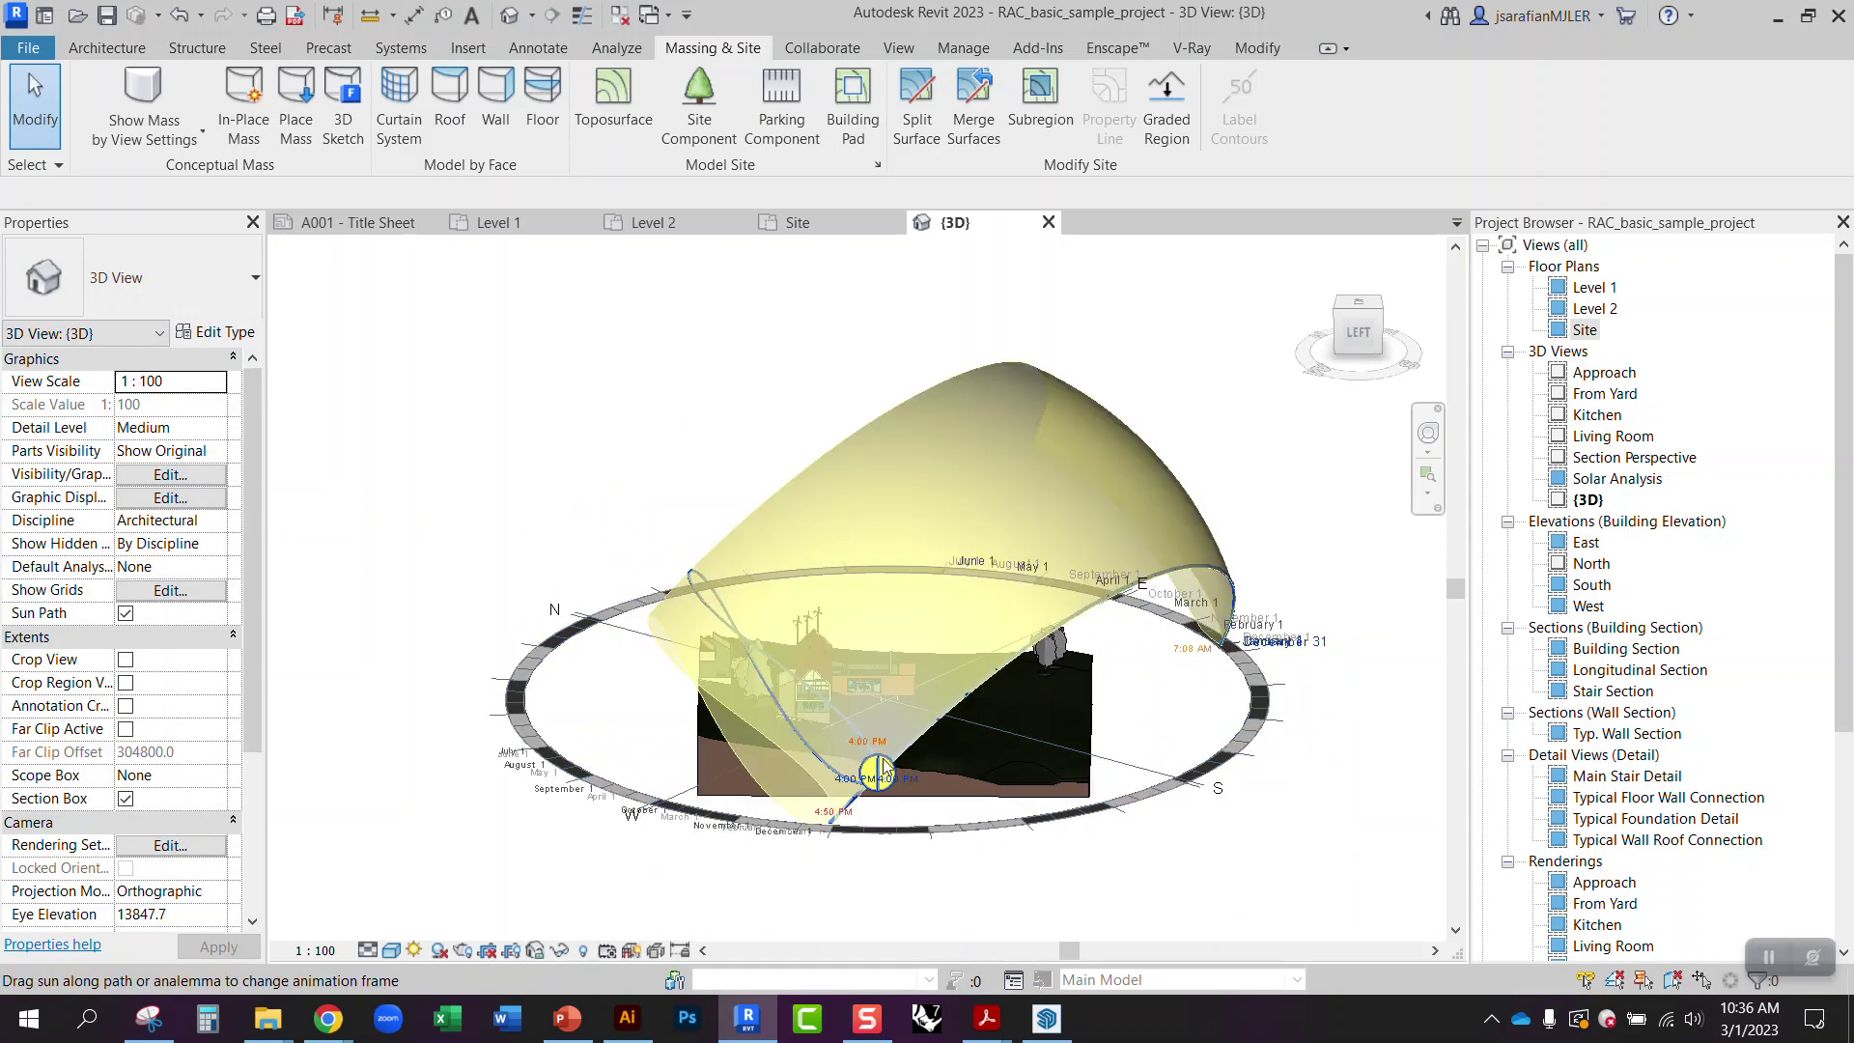
left_click_drag(1134, 750, 819, 803)
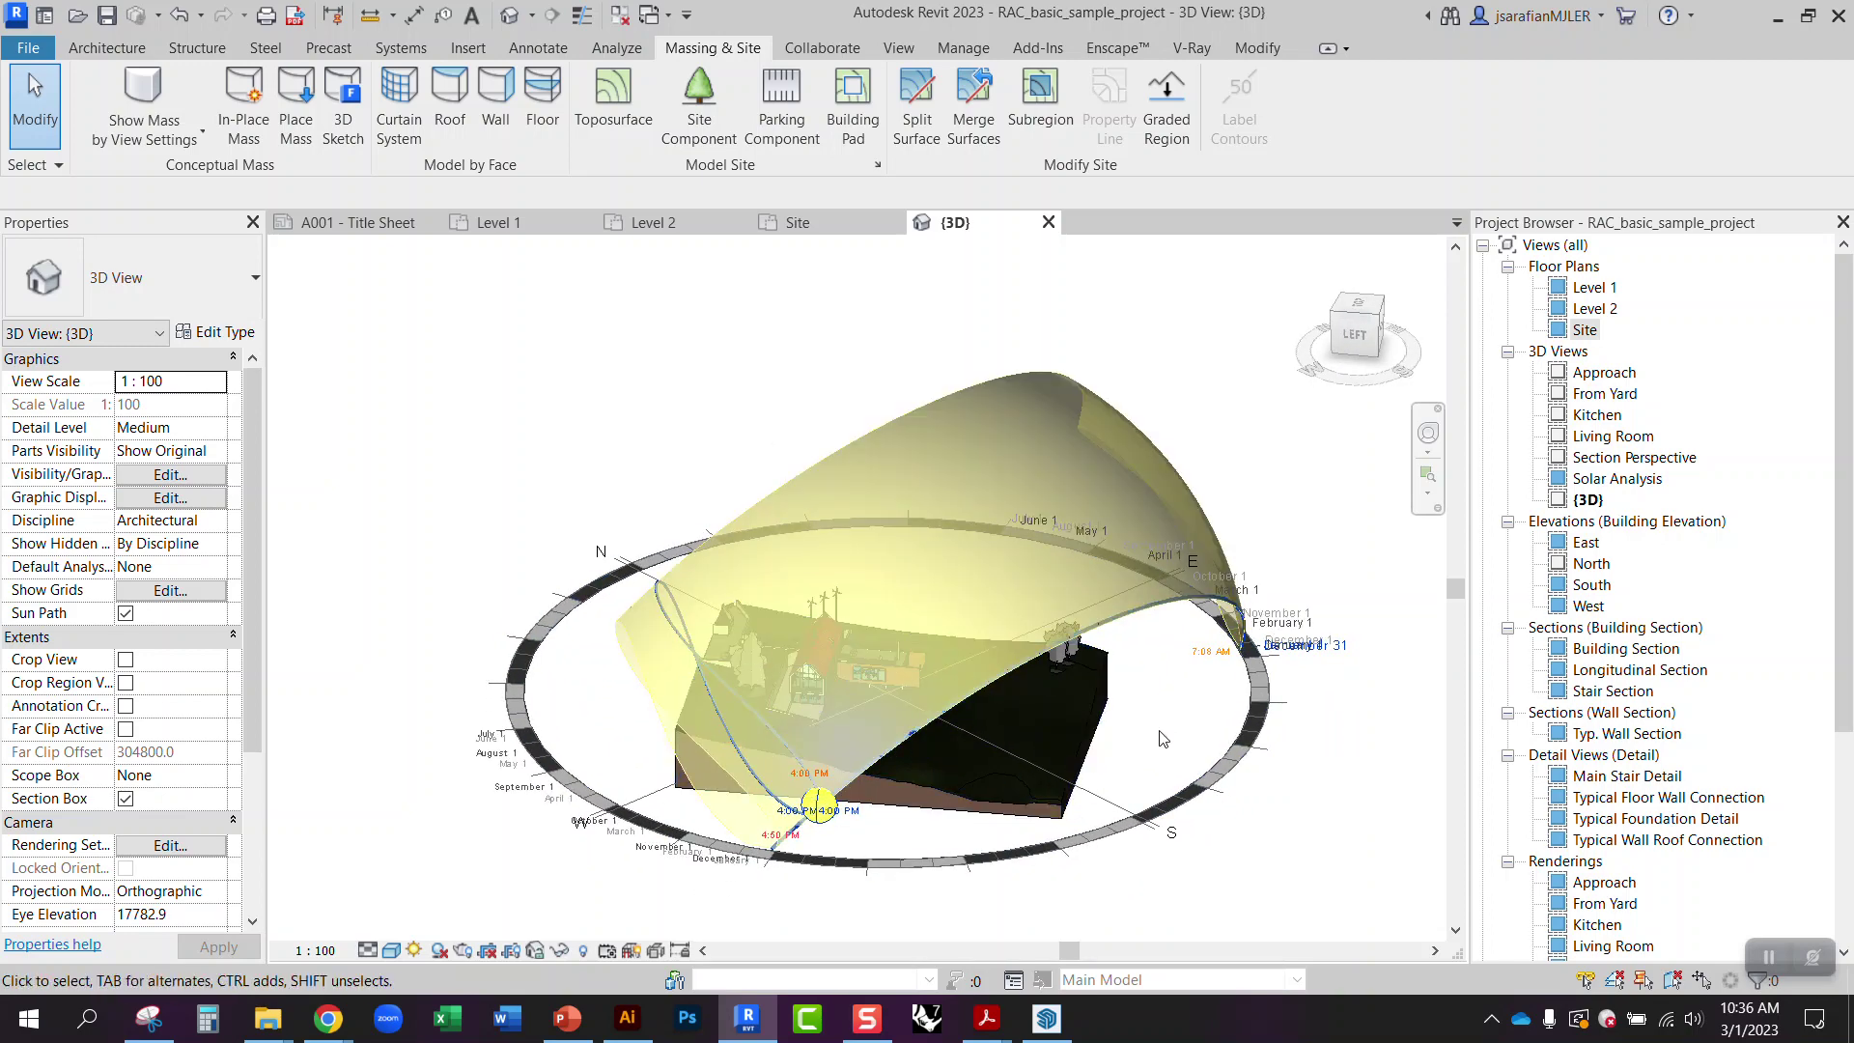
left_click_drag(989, 720, 1207, 831)
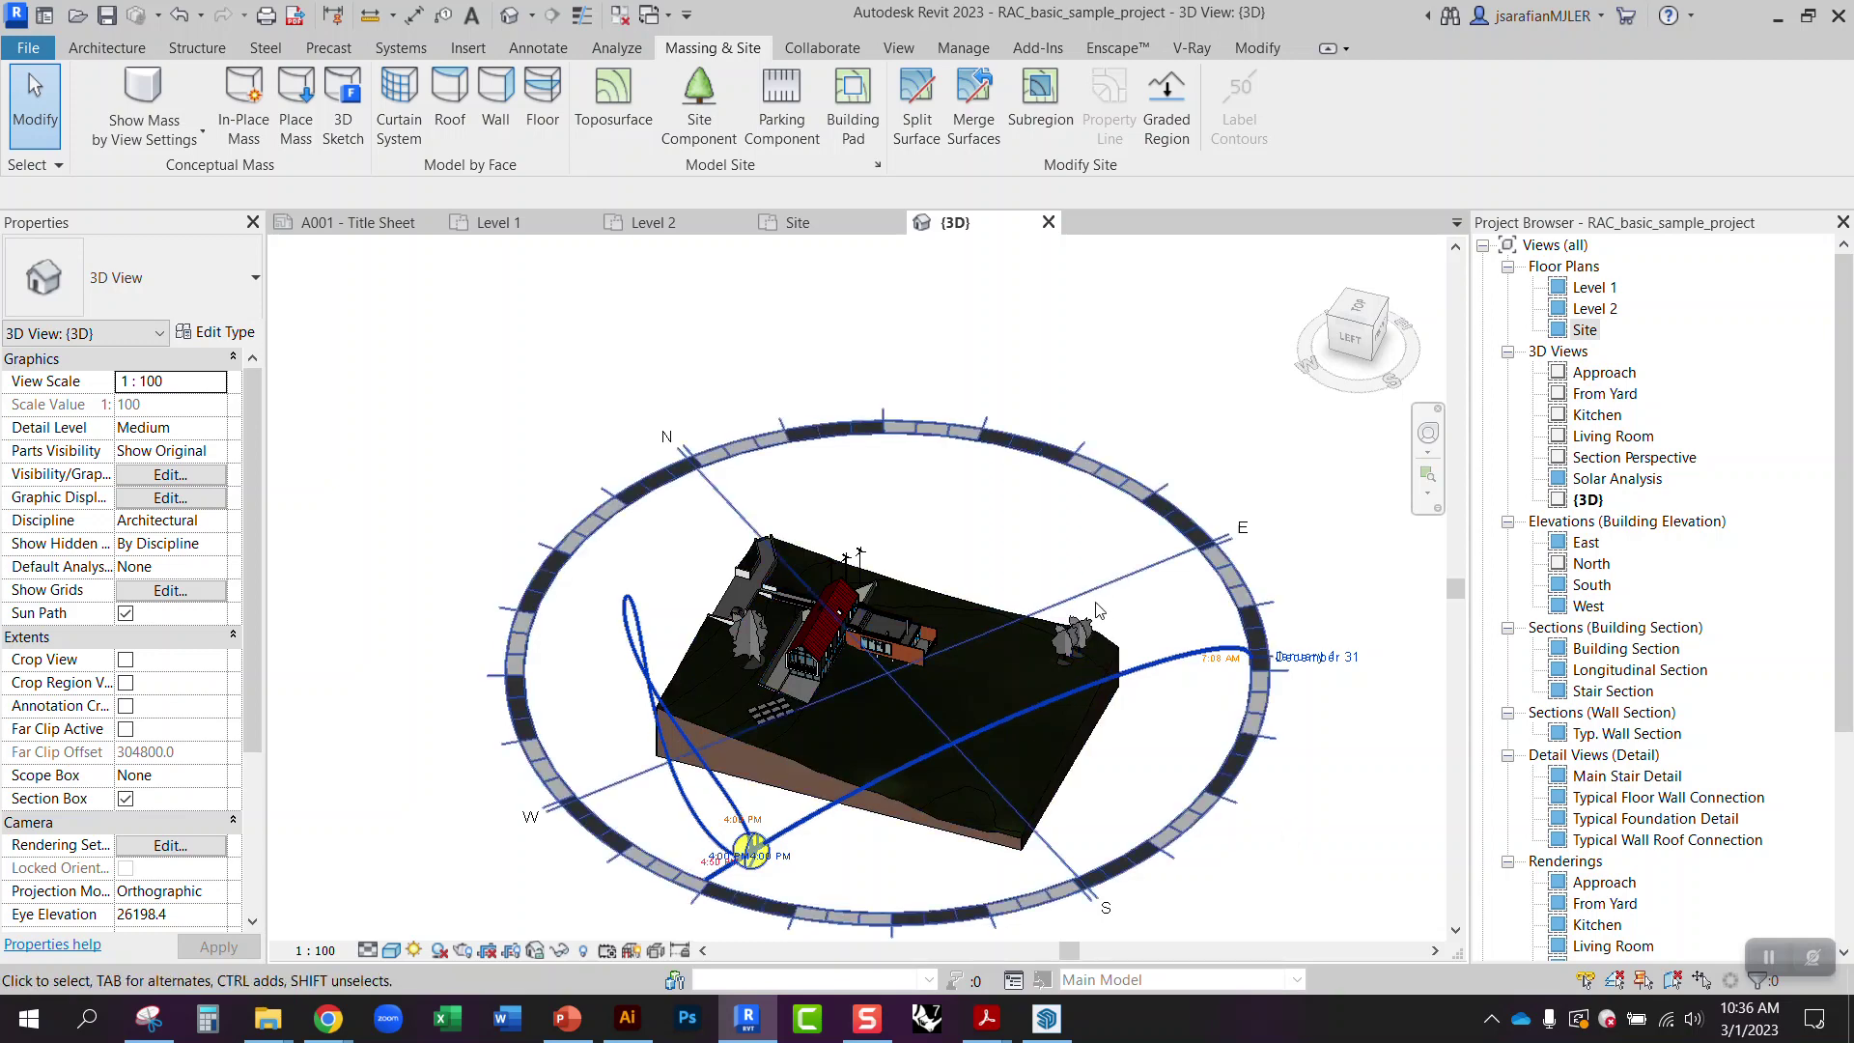
- Show the annual sun-path surface with month labels, then open File > Export > PDF
left_click(1156, 679)
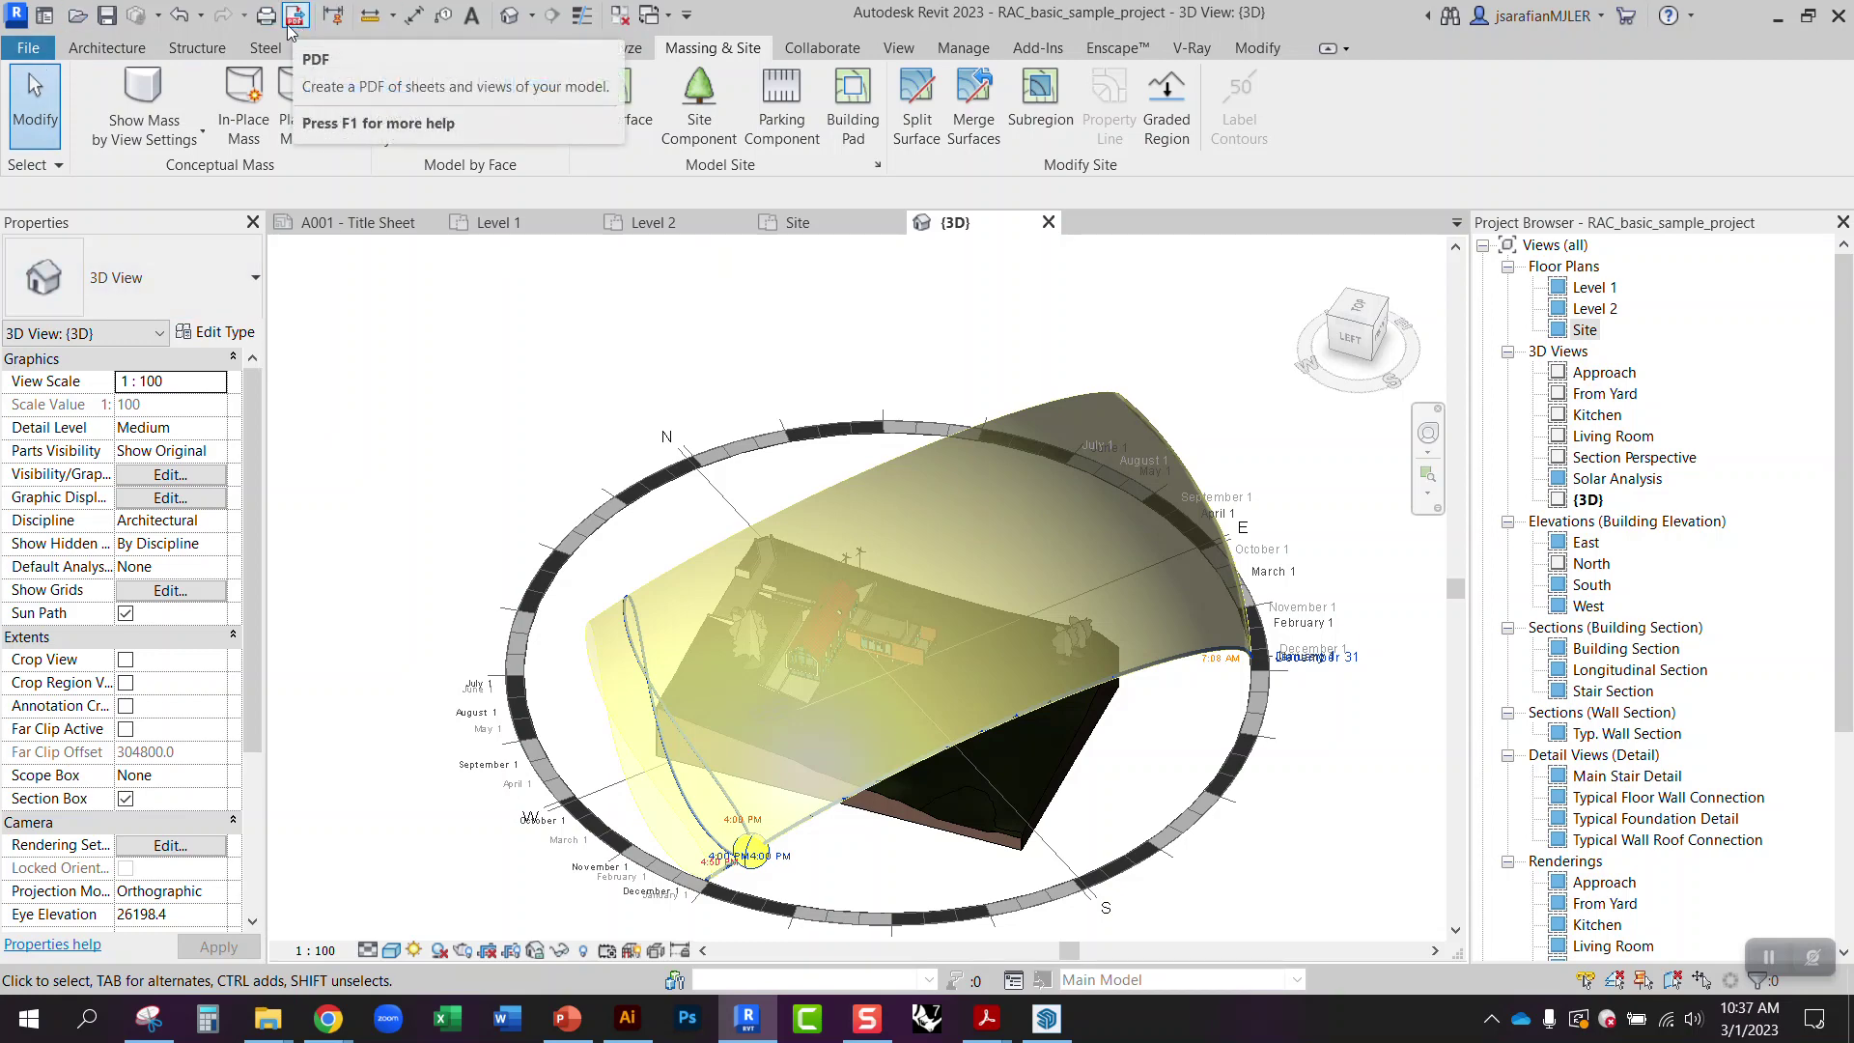
left_click(28, 47)
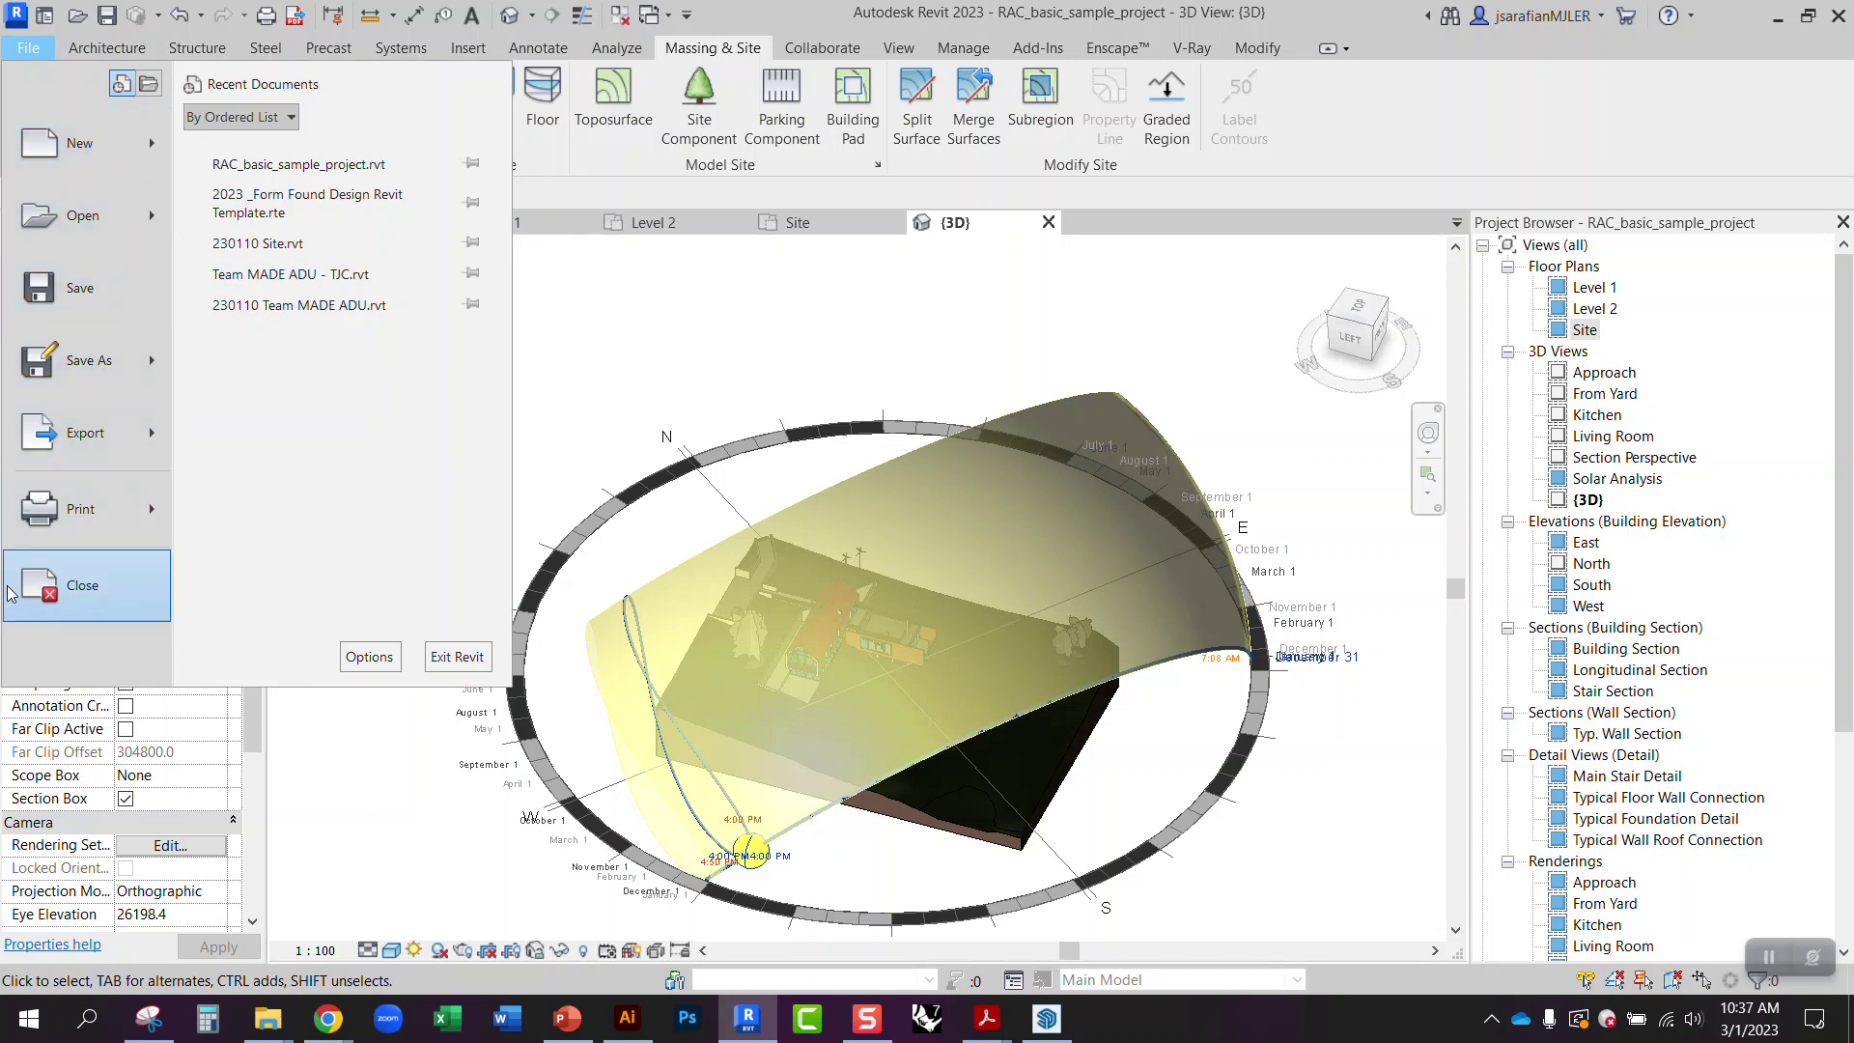
mouse_move(107, 425)
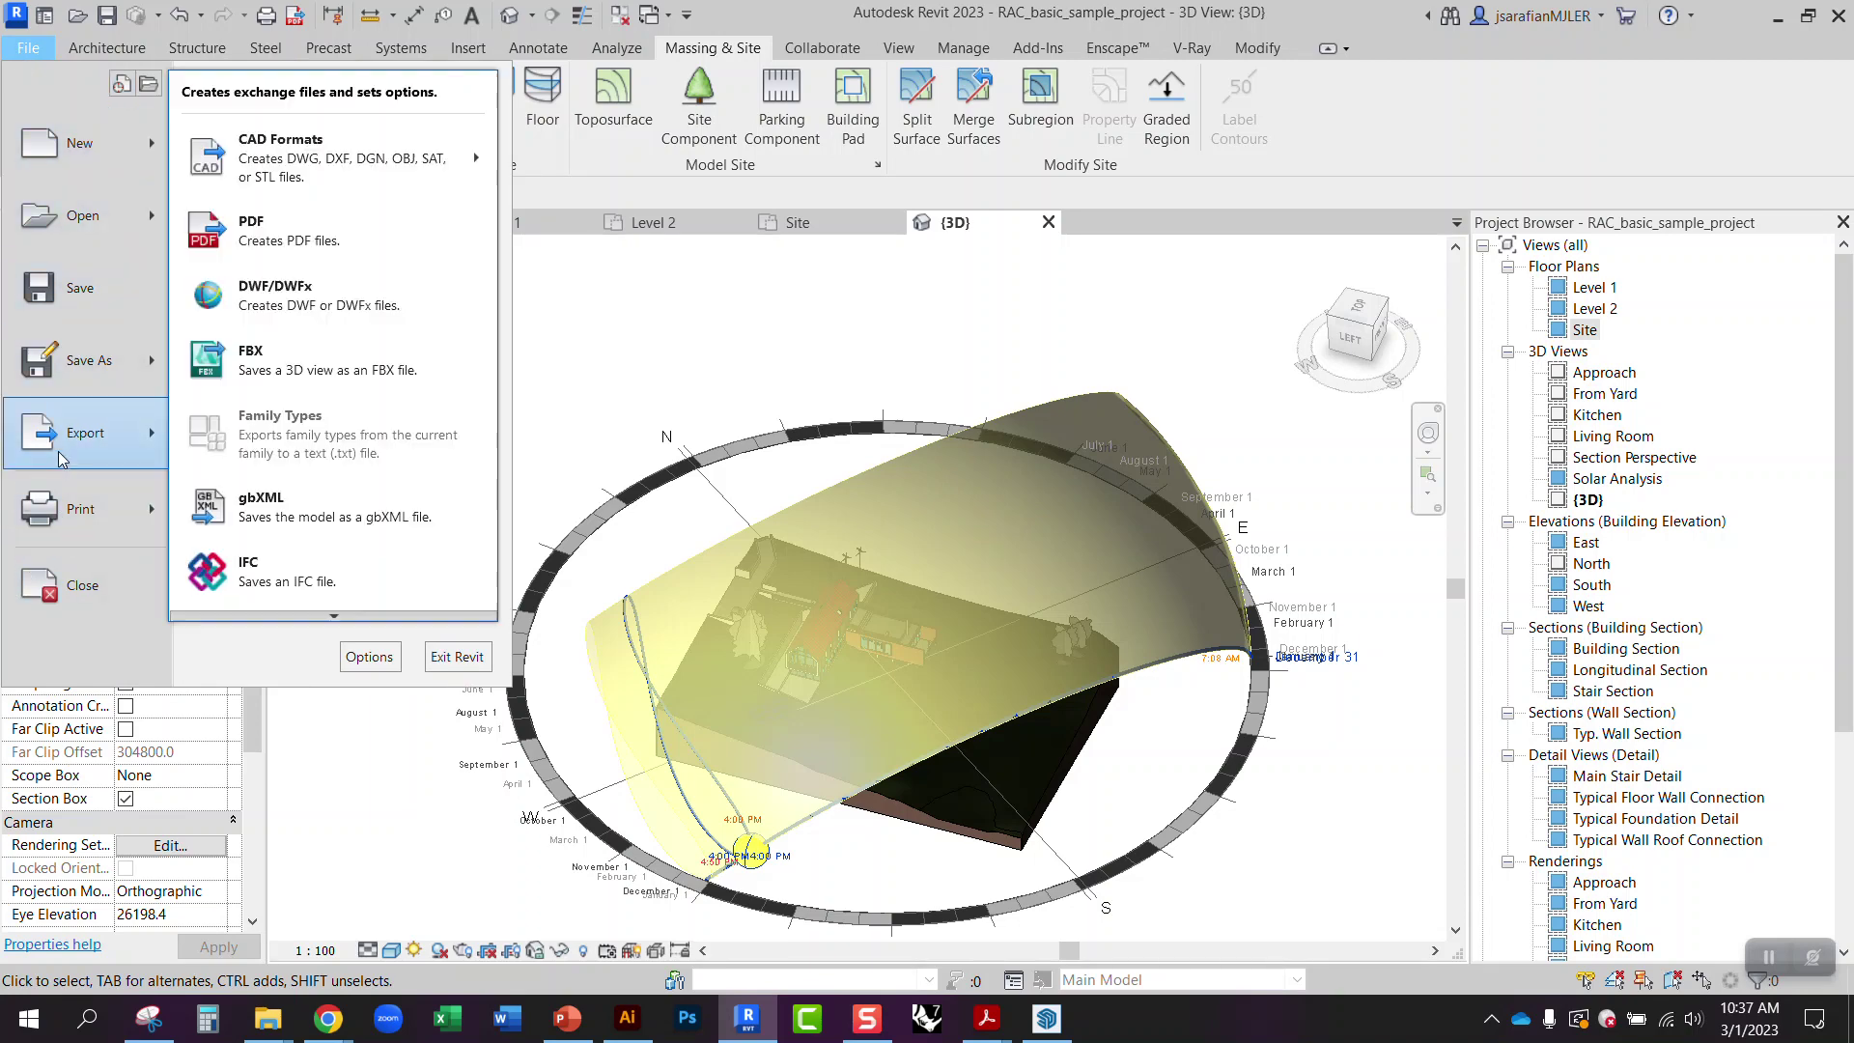
left_click(243, 232)
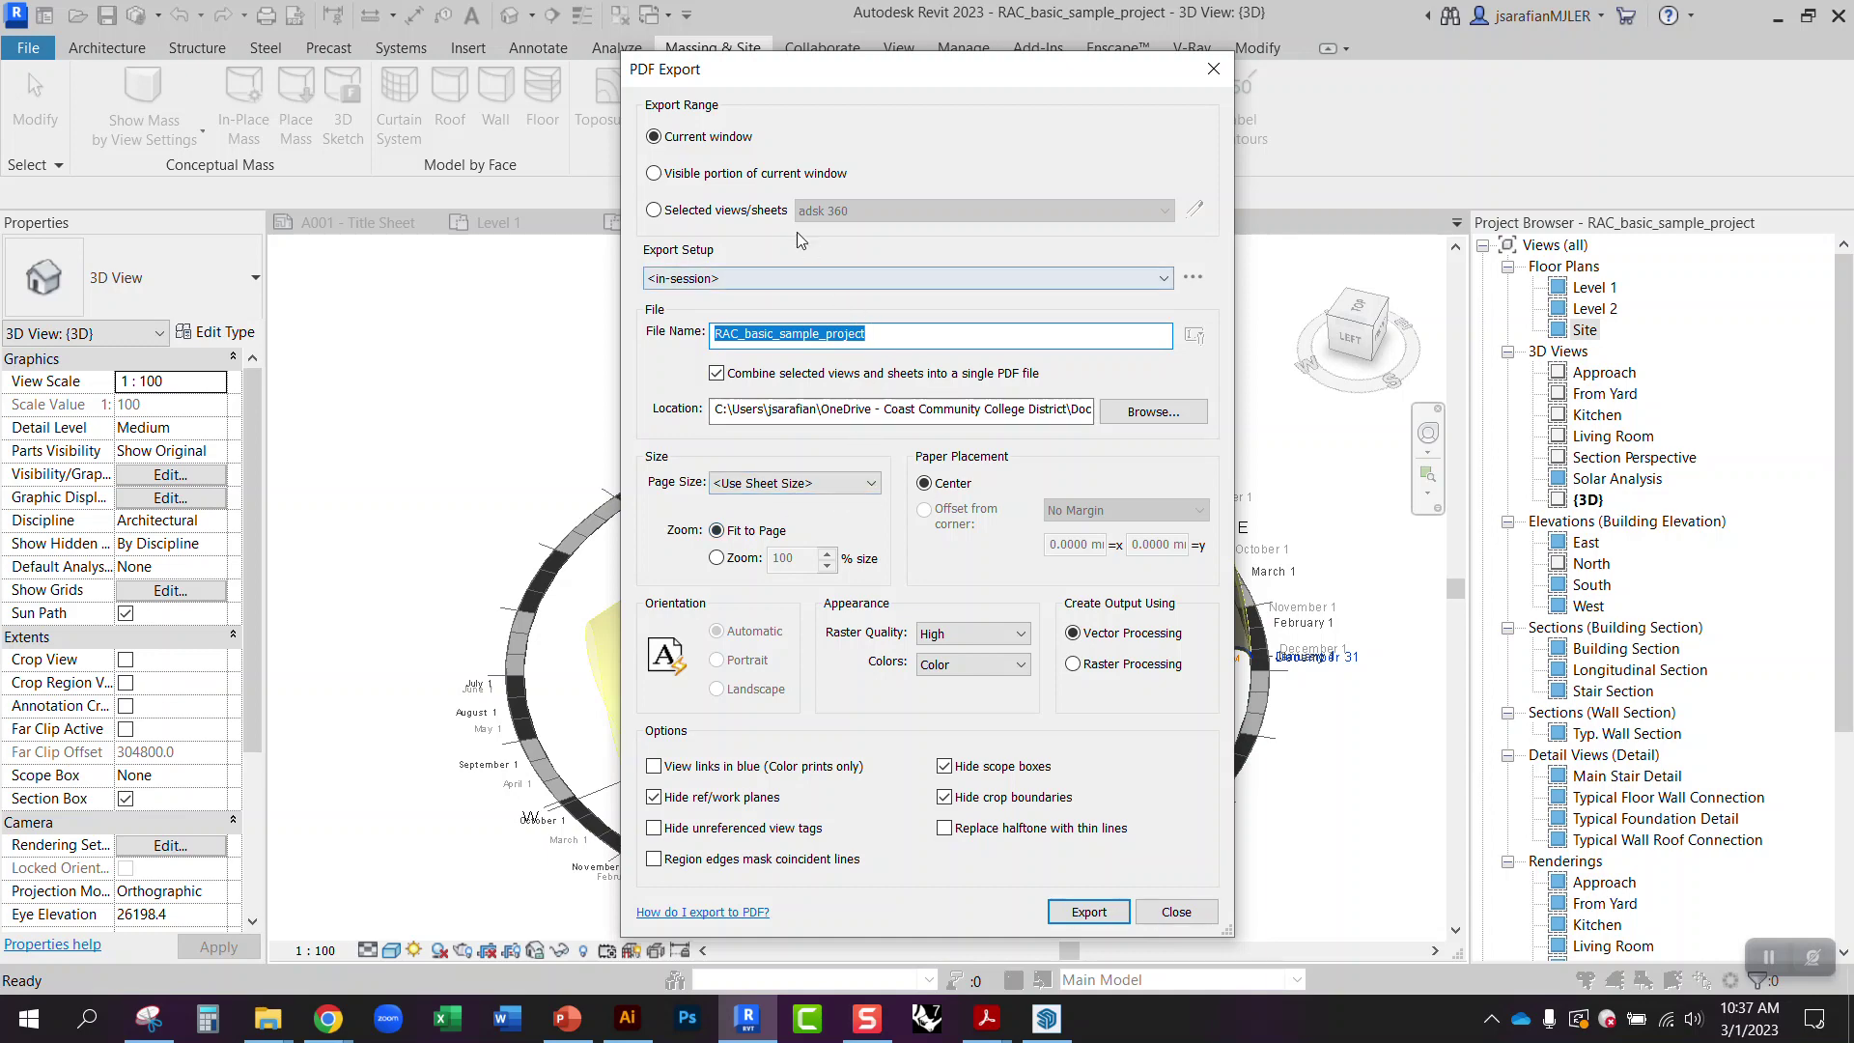
- Export only the current window and set the Desktop as the destination folder
left_click(660, 214)
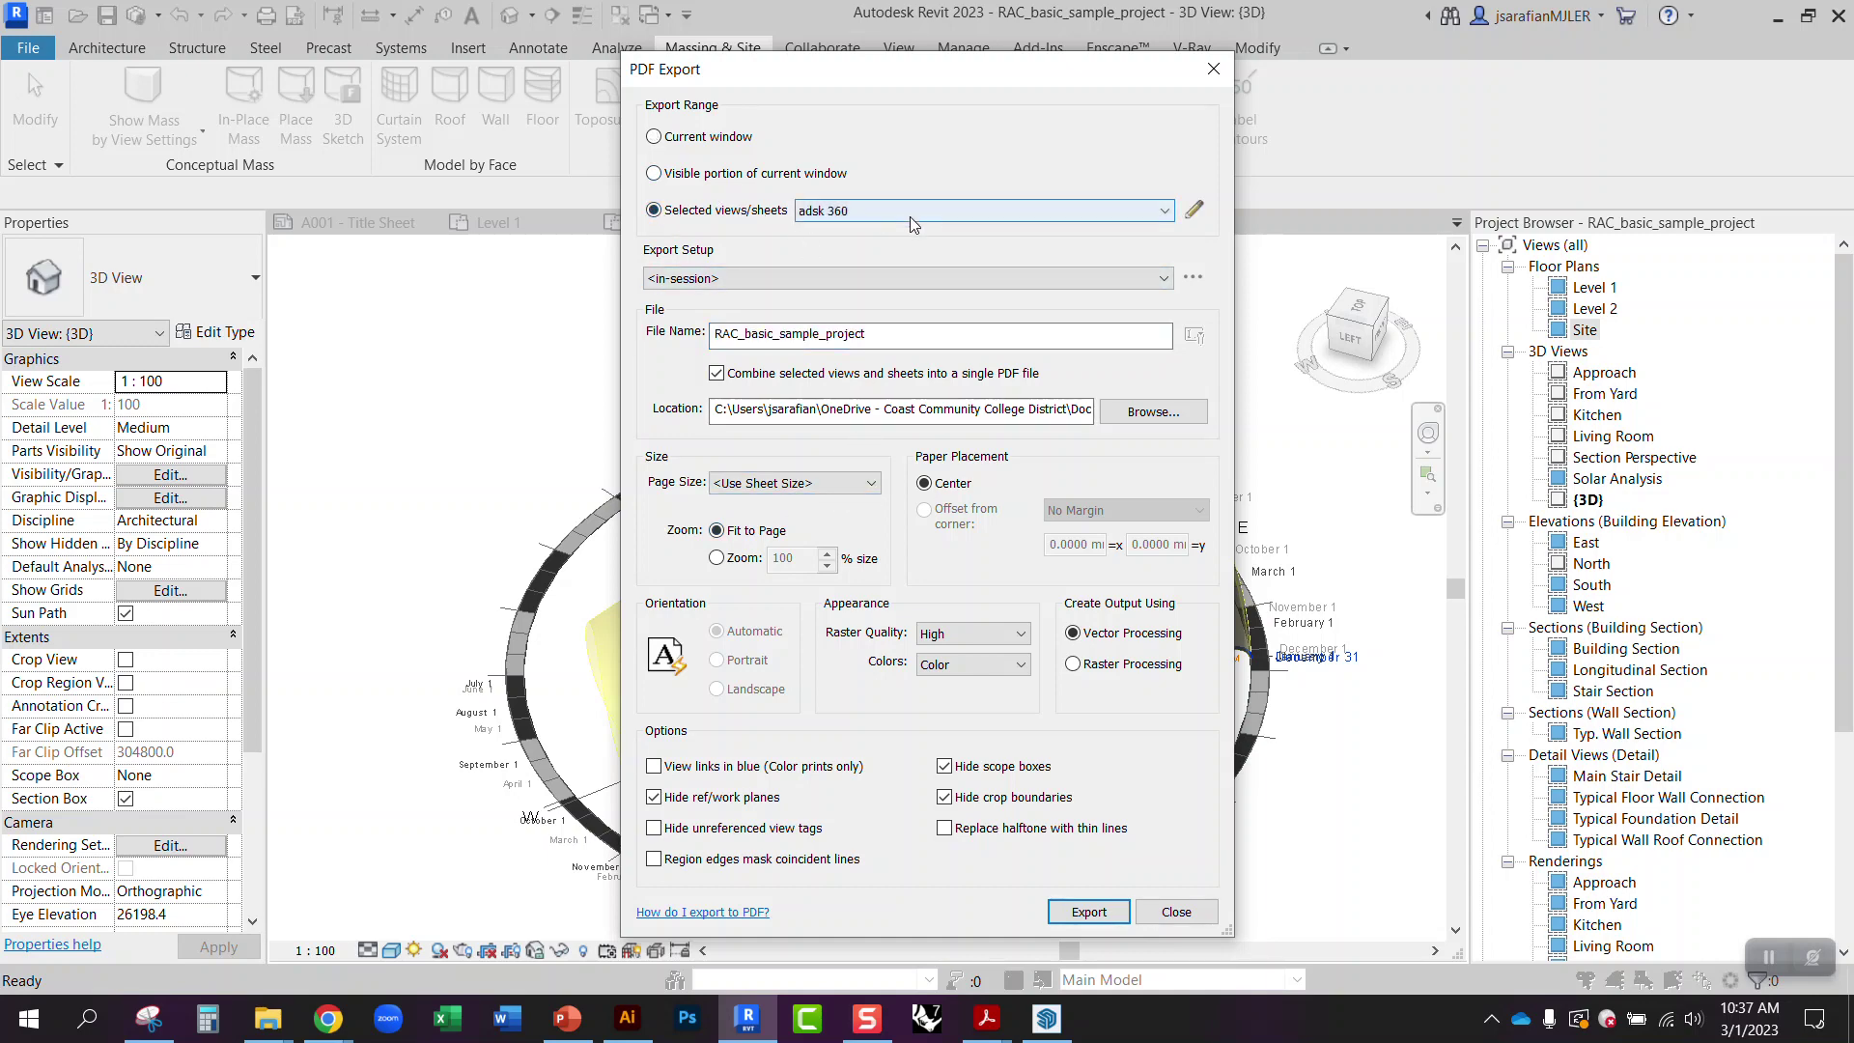
left_click(710, 138)
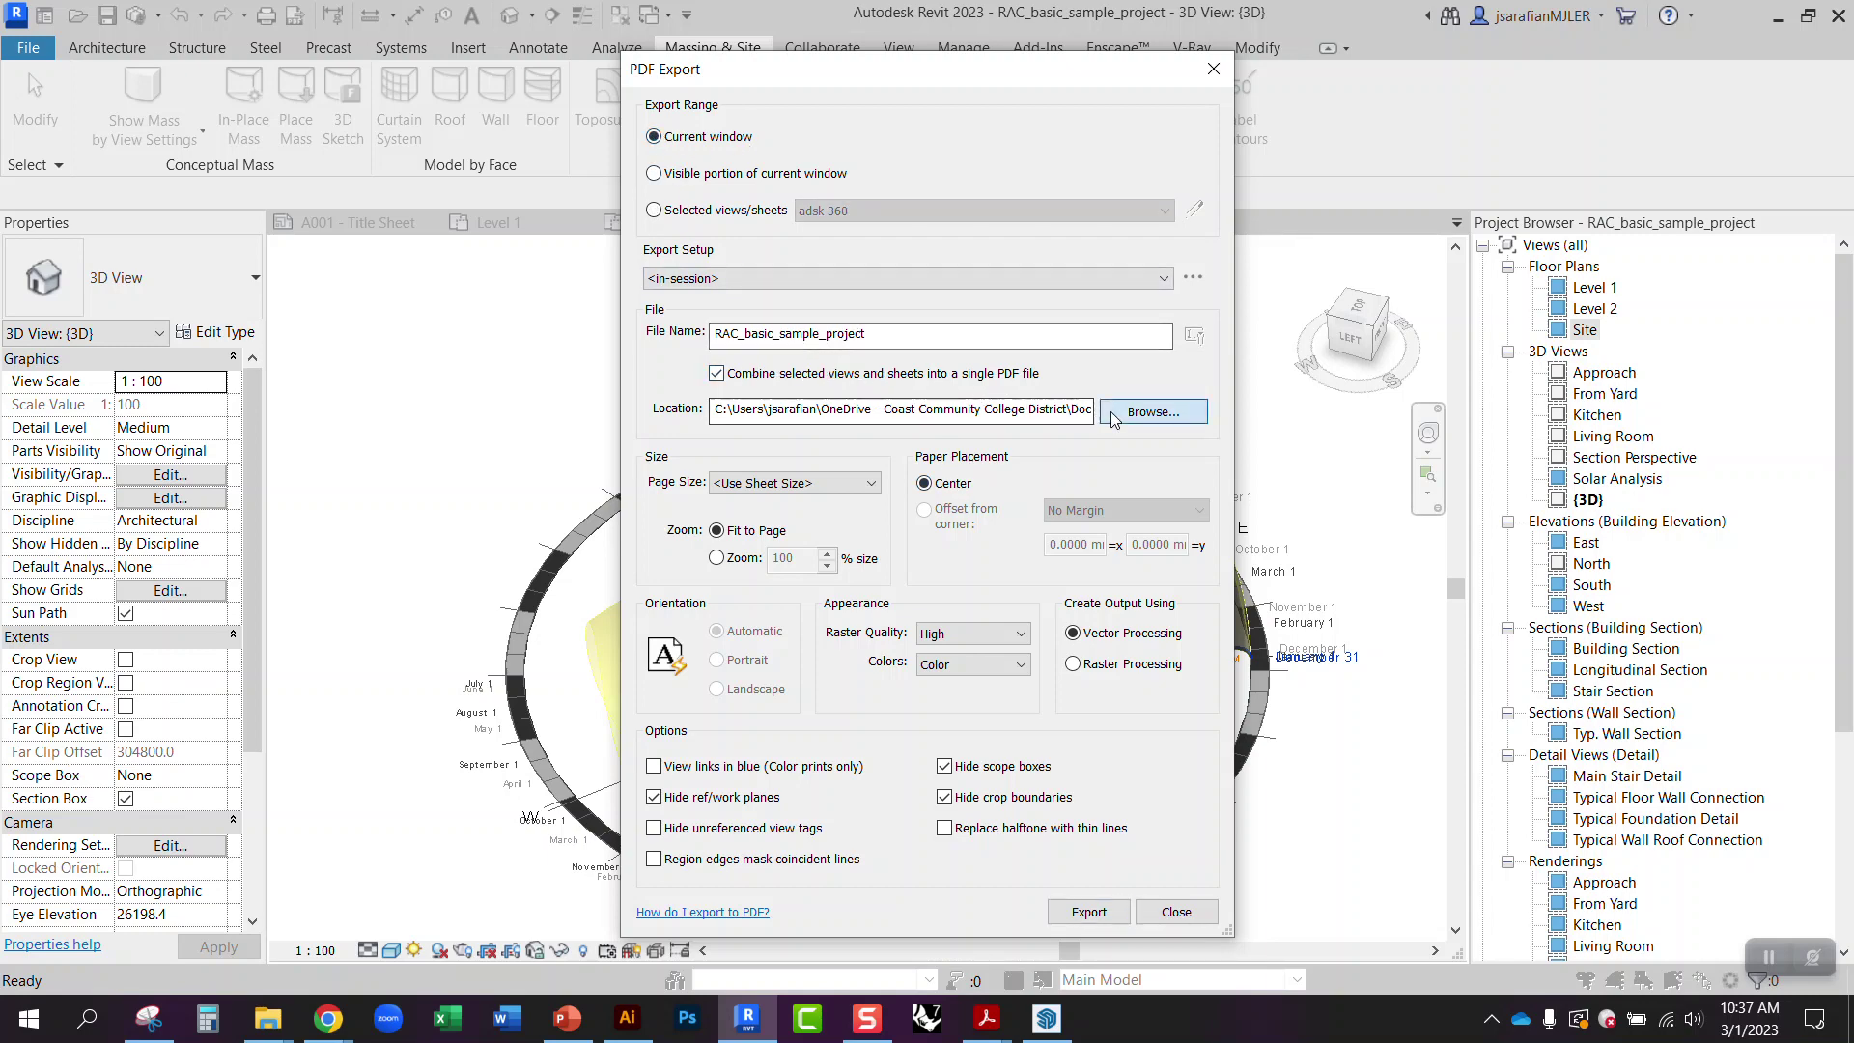
left_click(1153, 411)
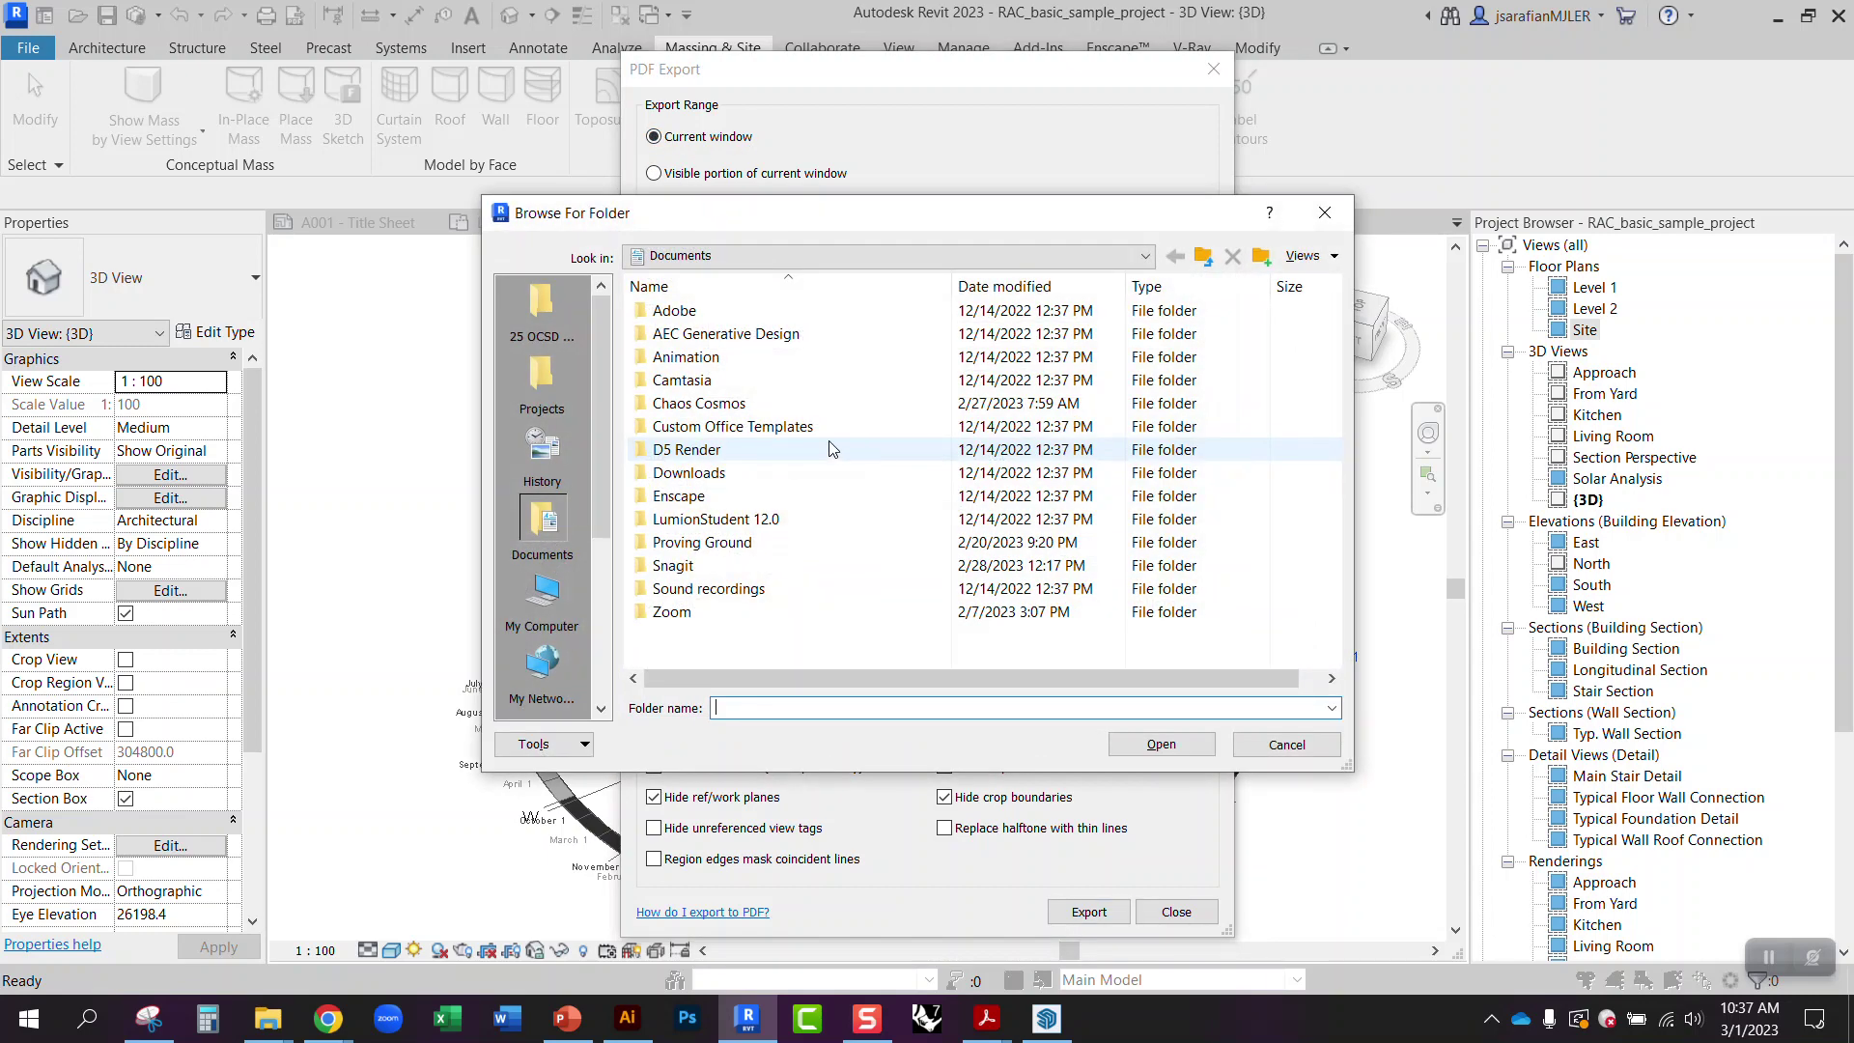
left_click(546, 594)
left_click(679, 359)
left_click(1158, 745)
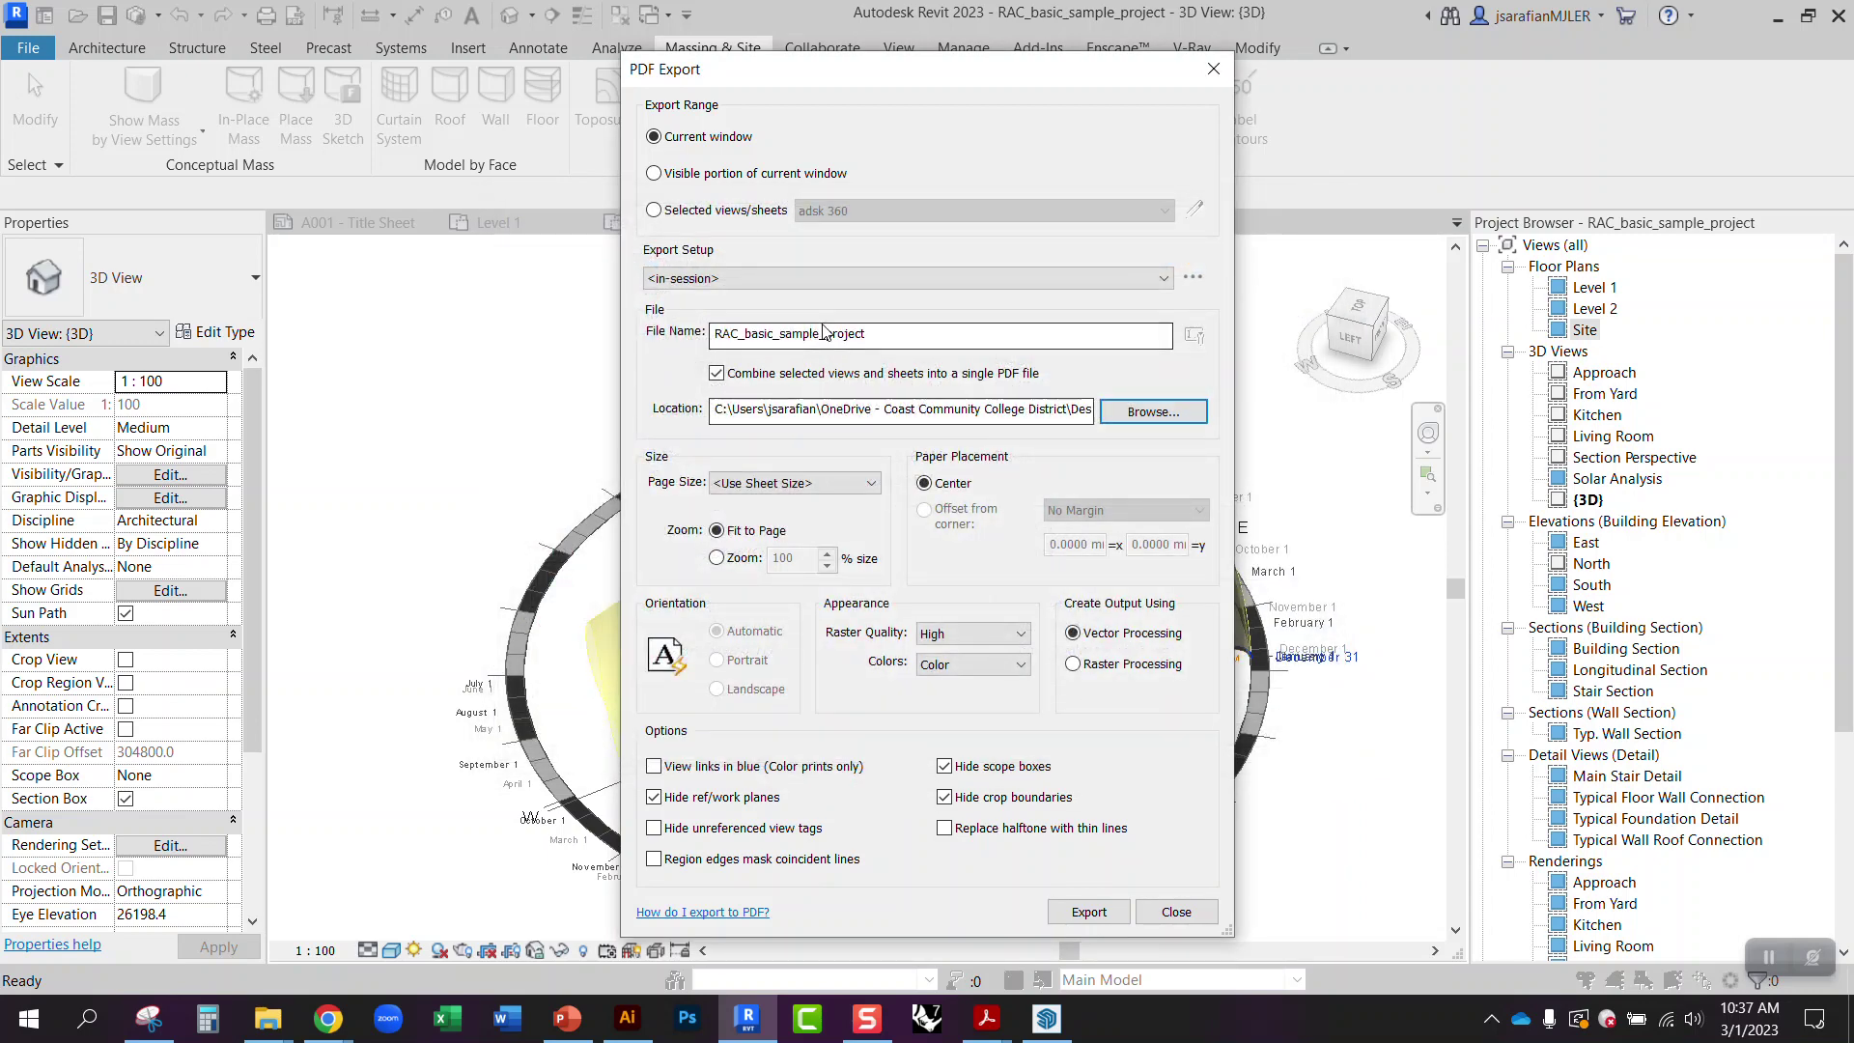
- Rename the PDF to 'Sun Study' and start the export
left_click_drag(866, 334, 718, 338)
type("Sun Study")
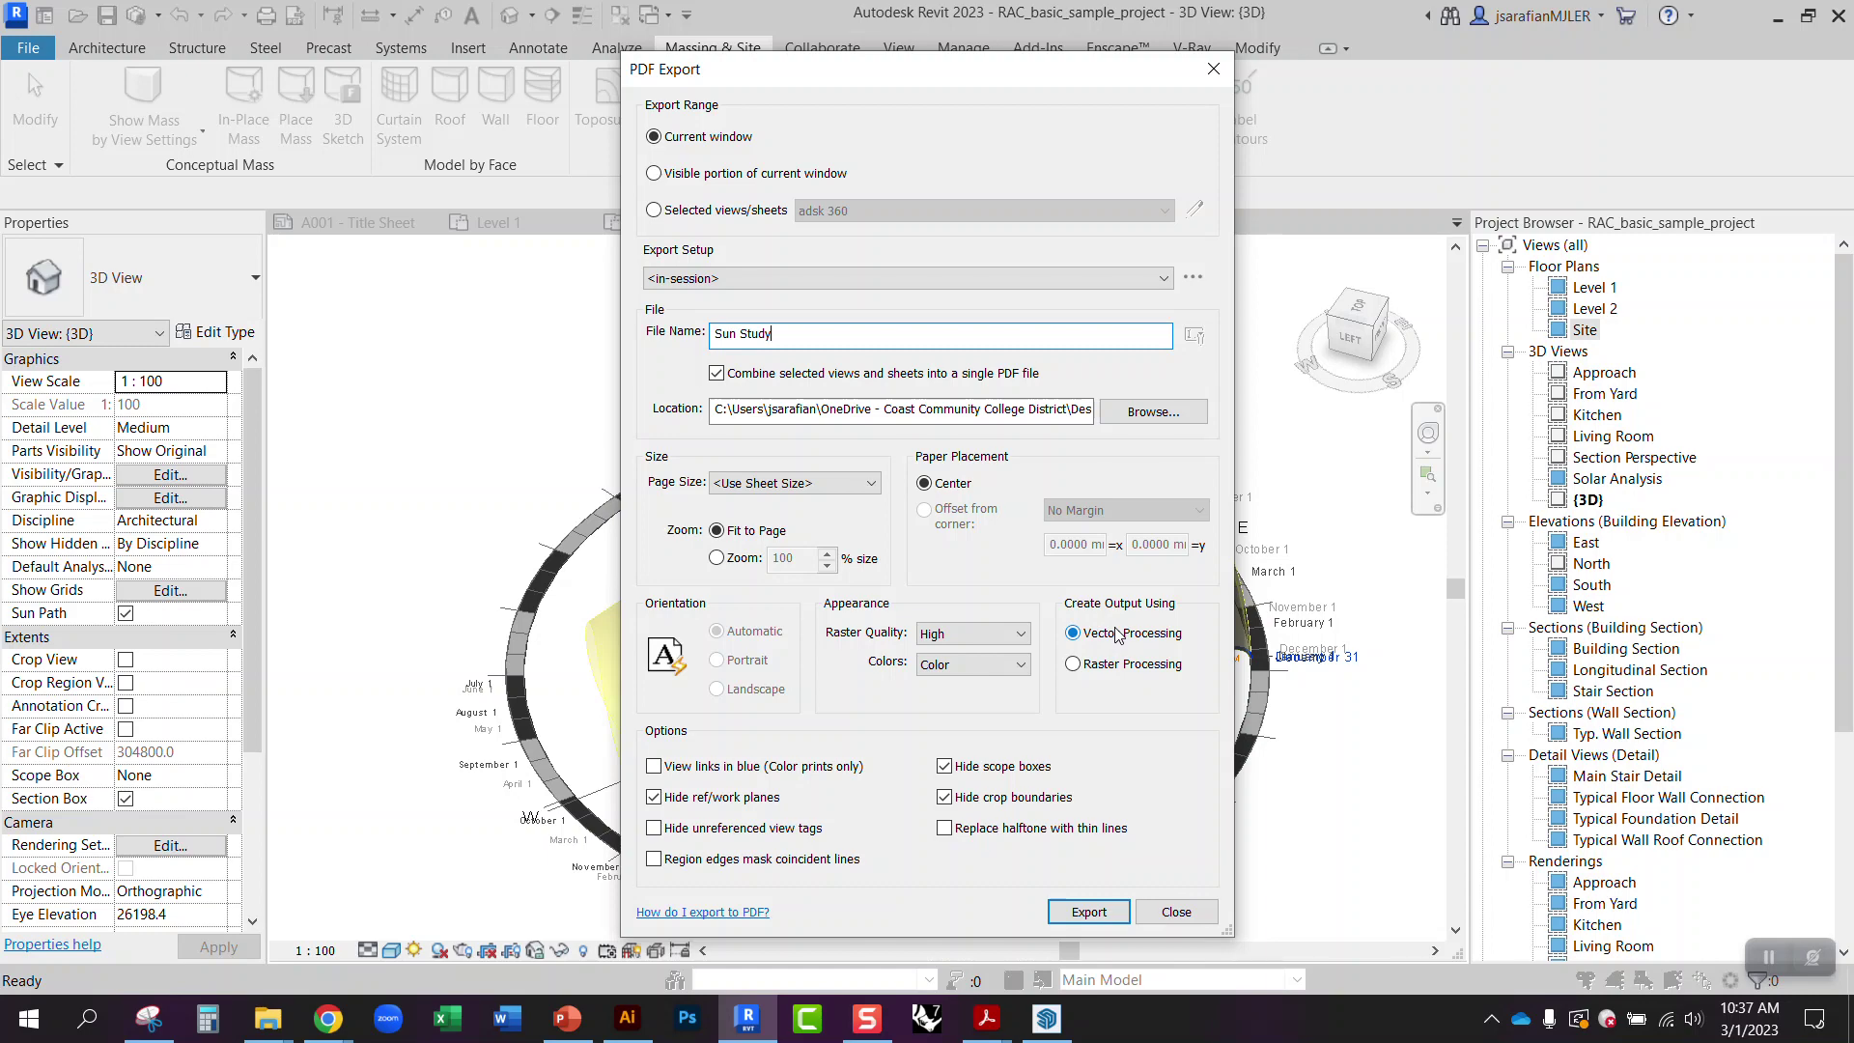
left_click(1071, 922)
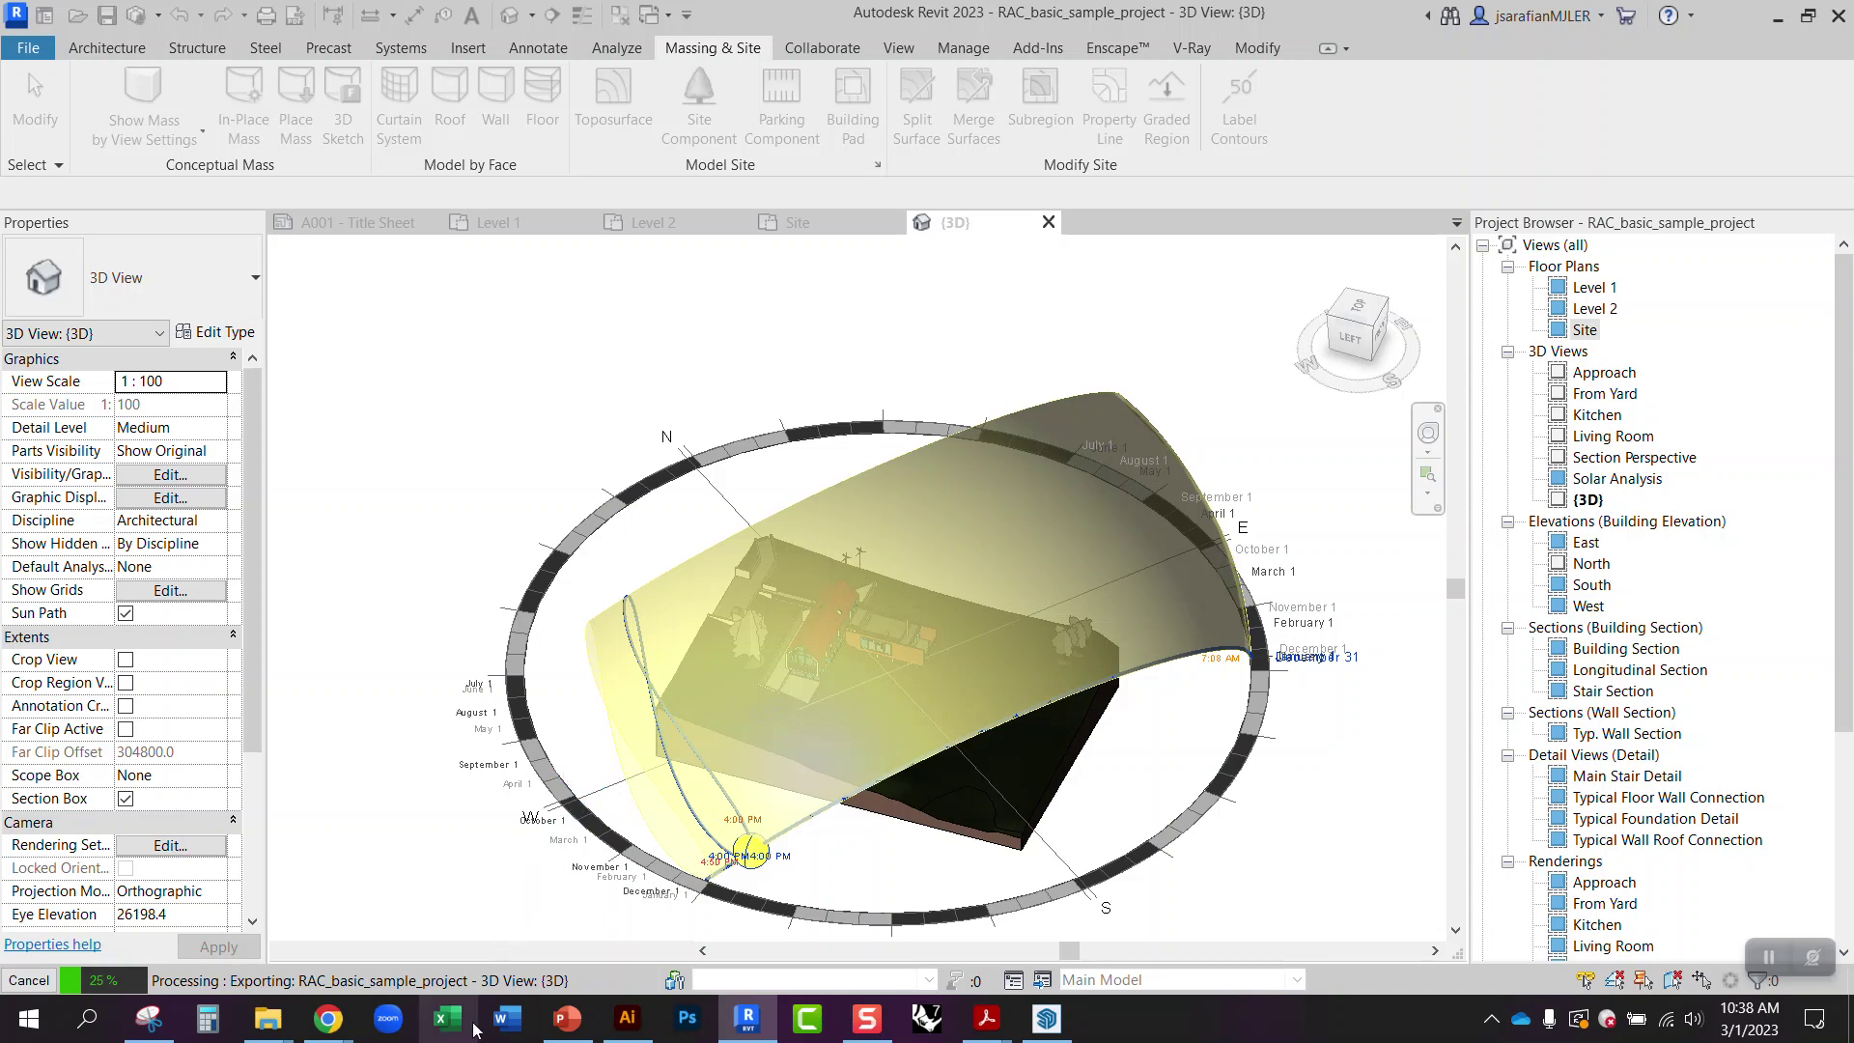
- In Illustrator, delete the faded aerial background image
left_click(623, 1036)
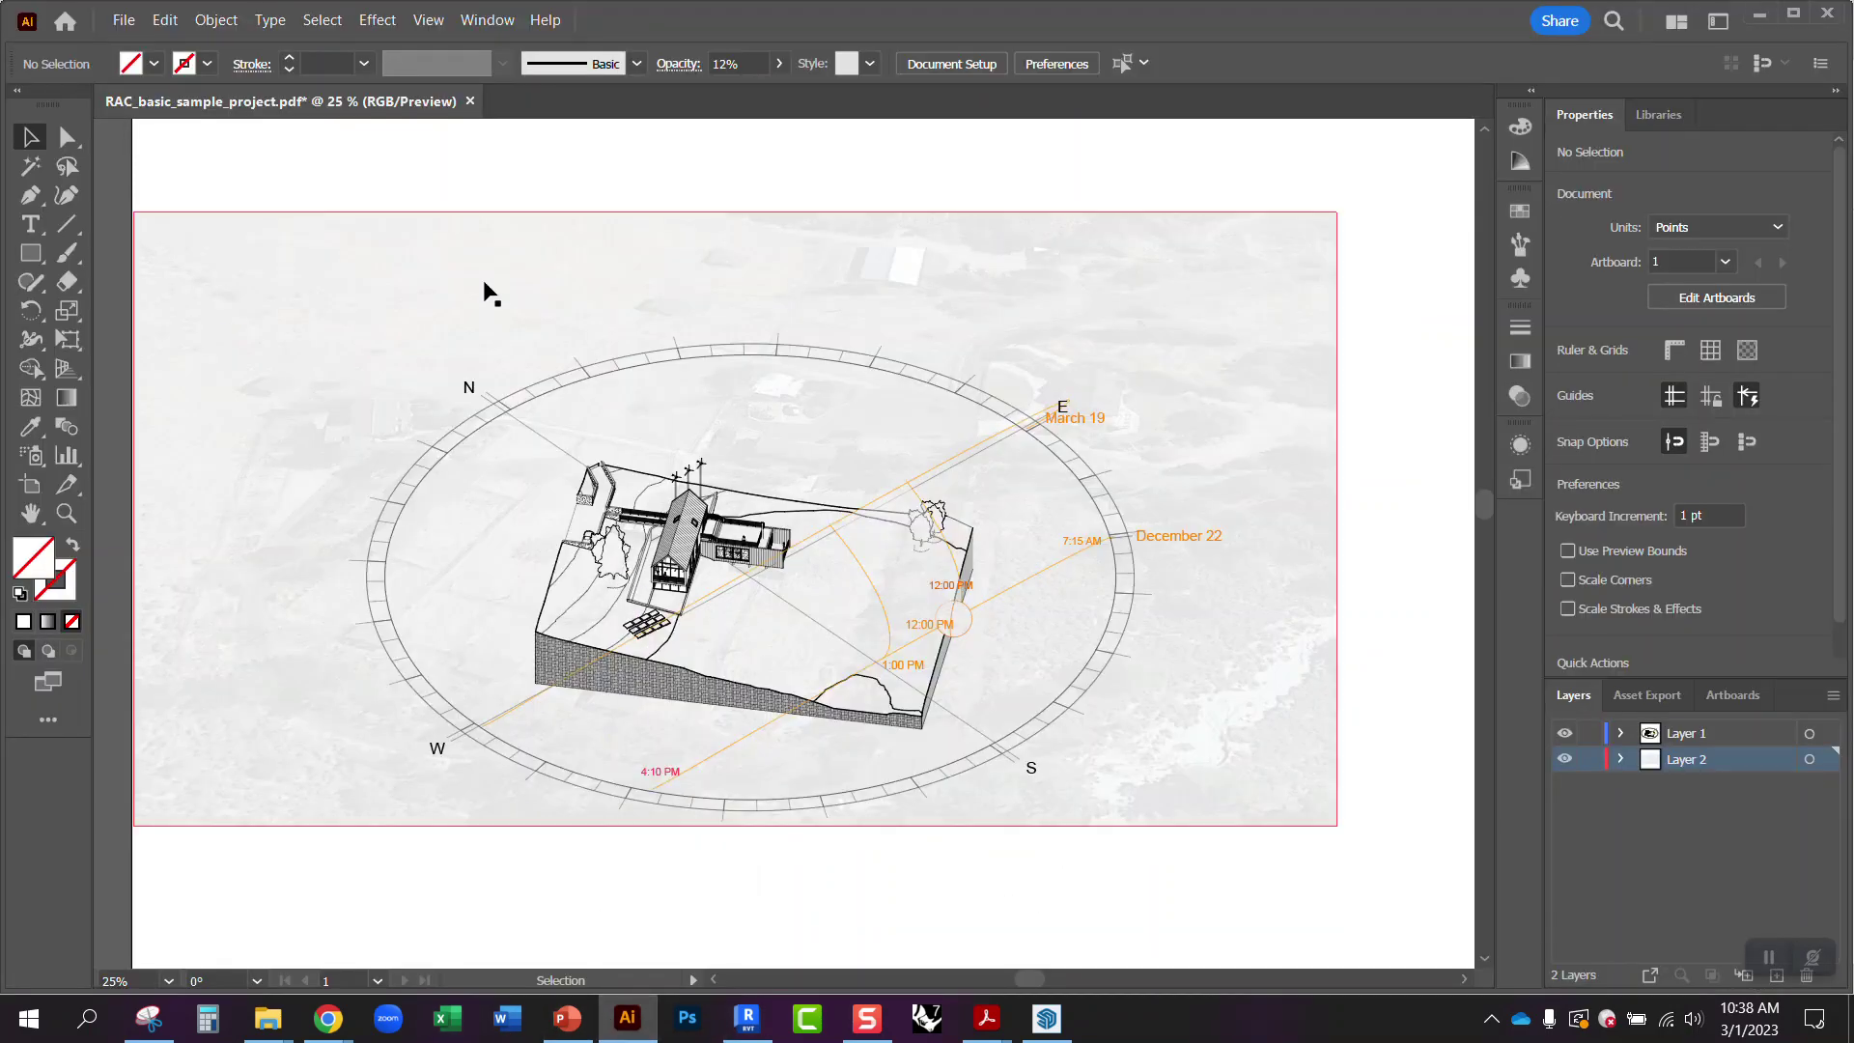
left_click(455, 264)
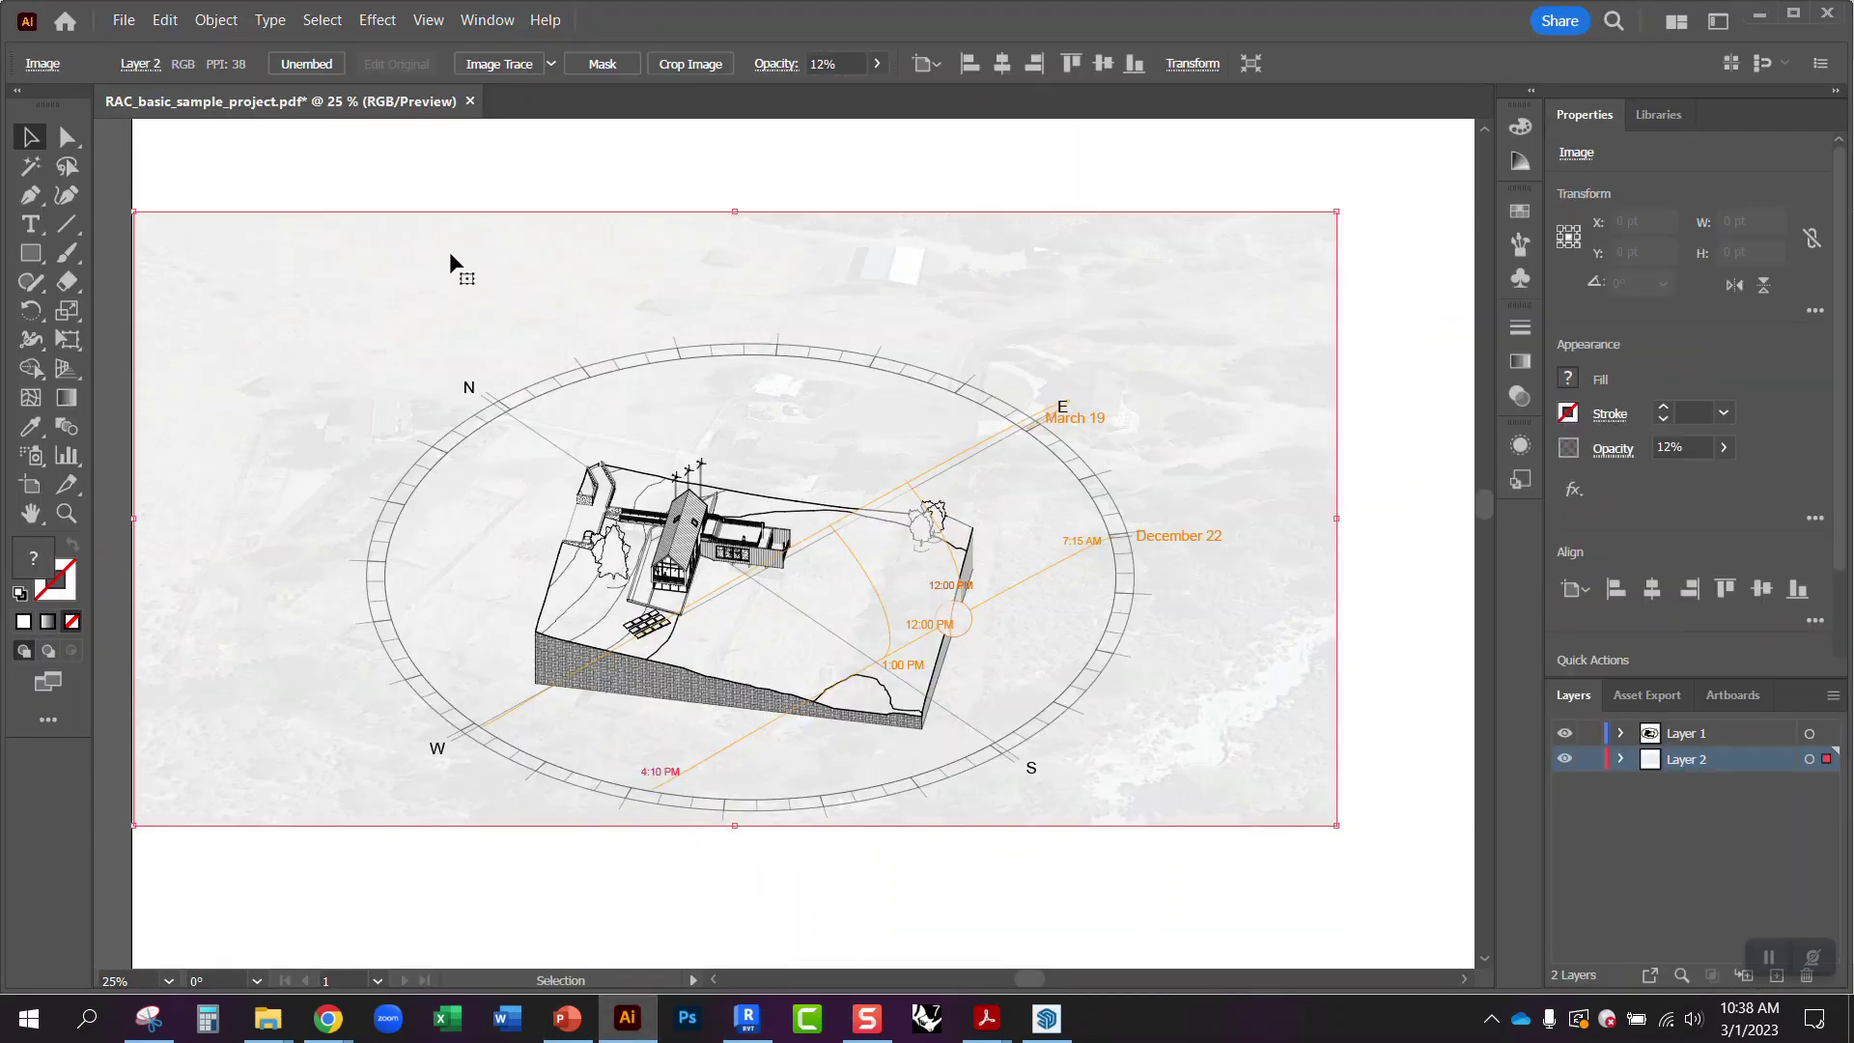
key("Delete")
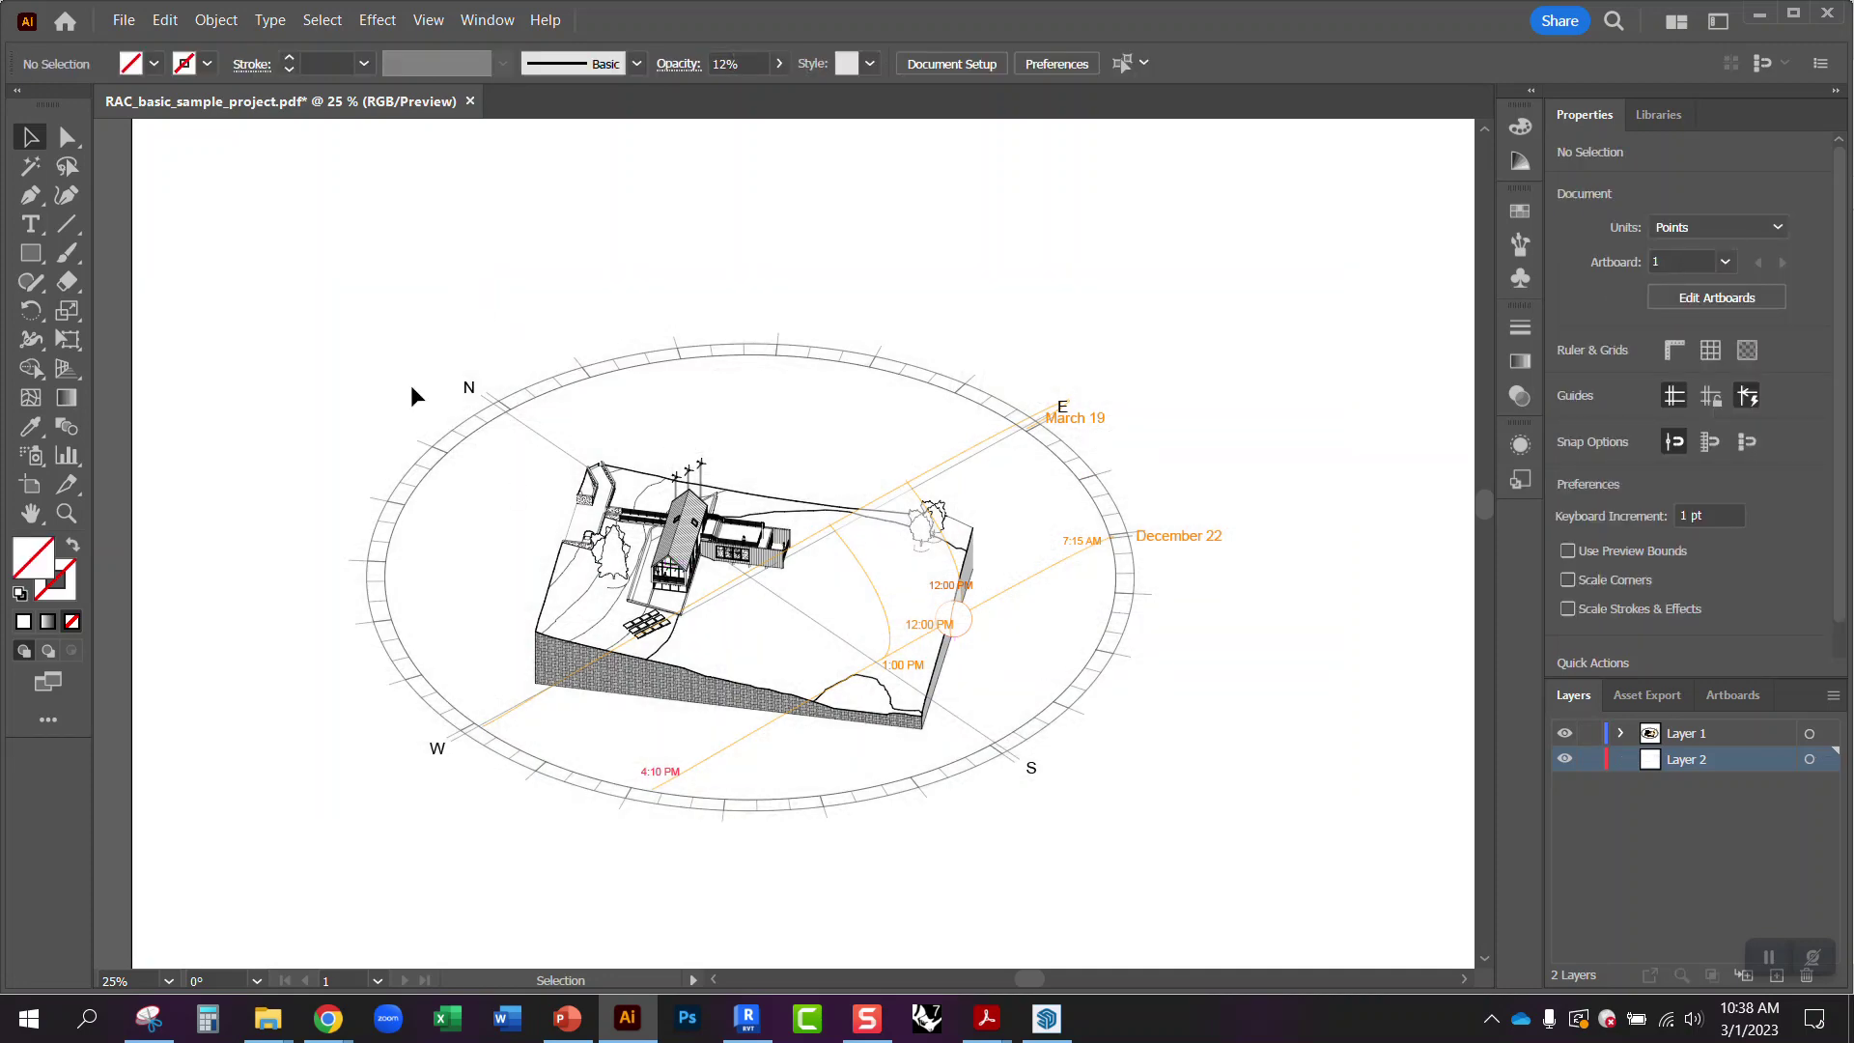
- Open RAC_basic_sample_project PDF from Documents in a second window
left_click(124, 21)
left_click(145, 91)
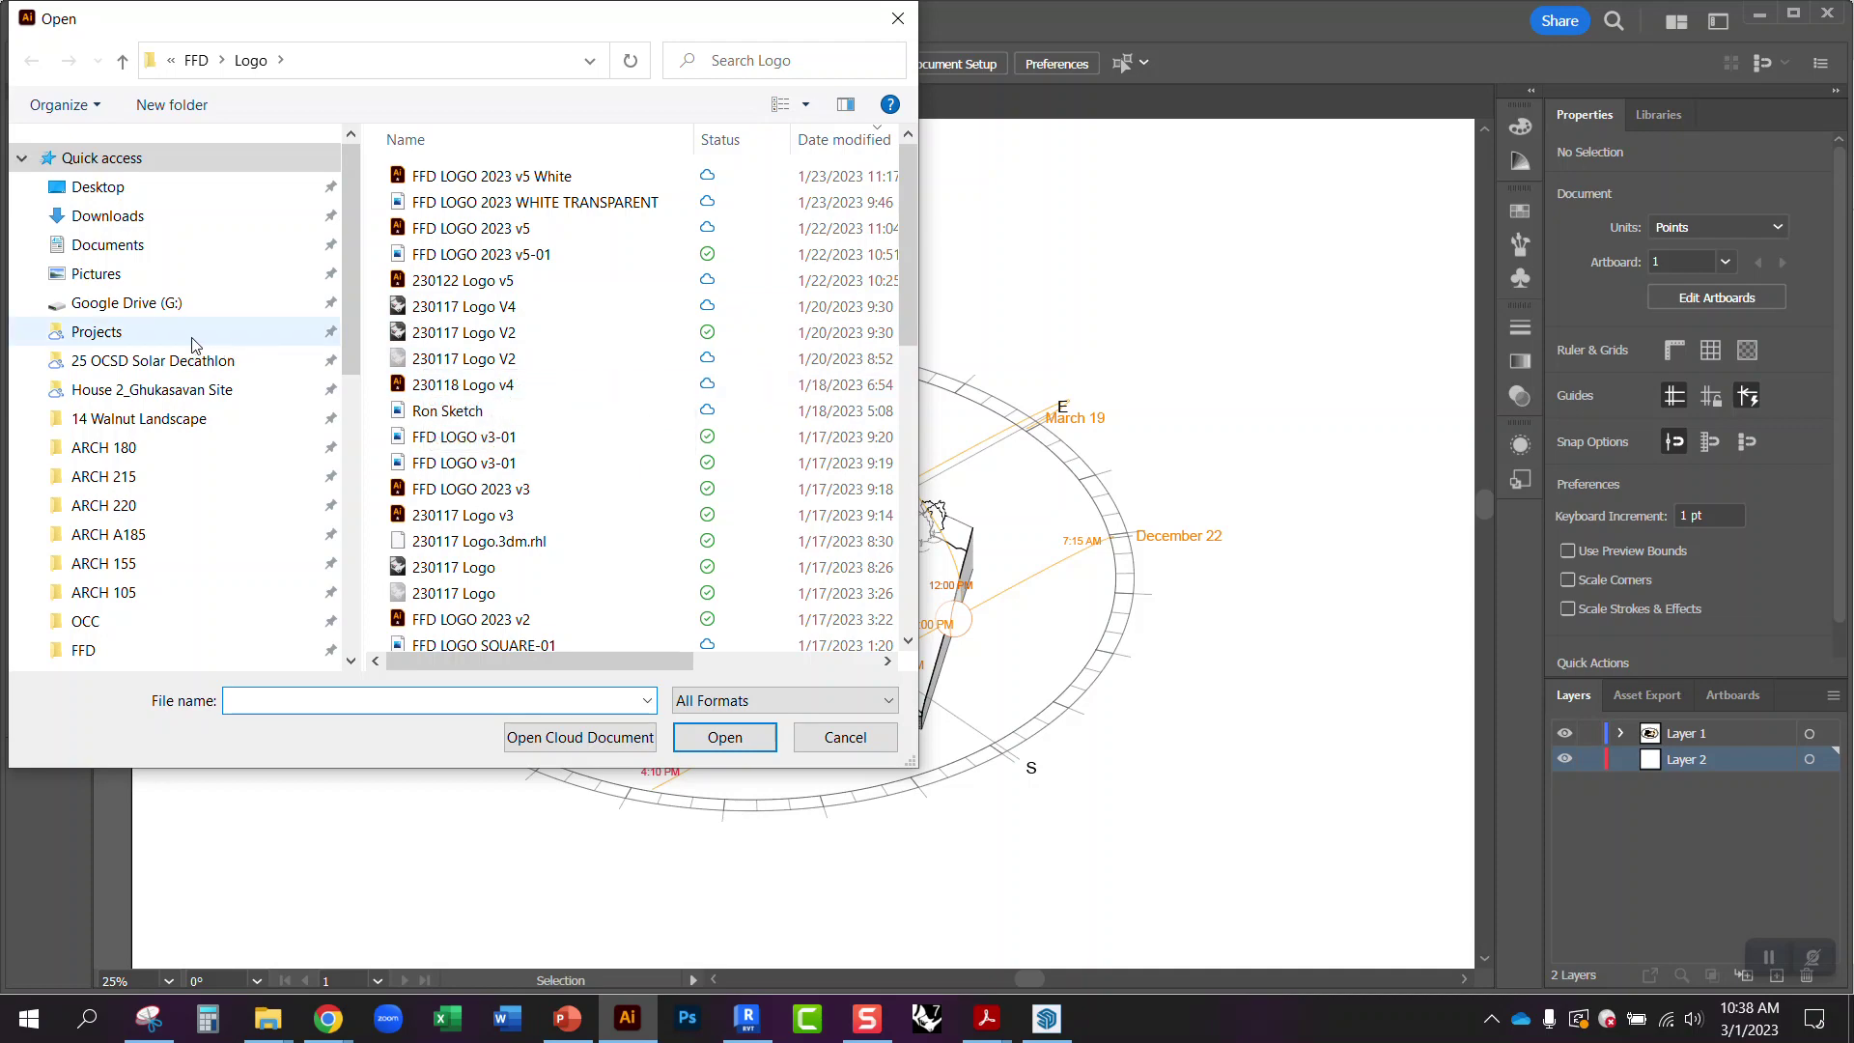
scroll(124, 476, "down", 2)
scroll(124, 435, "up", 2)
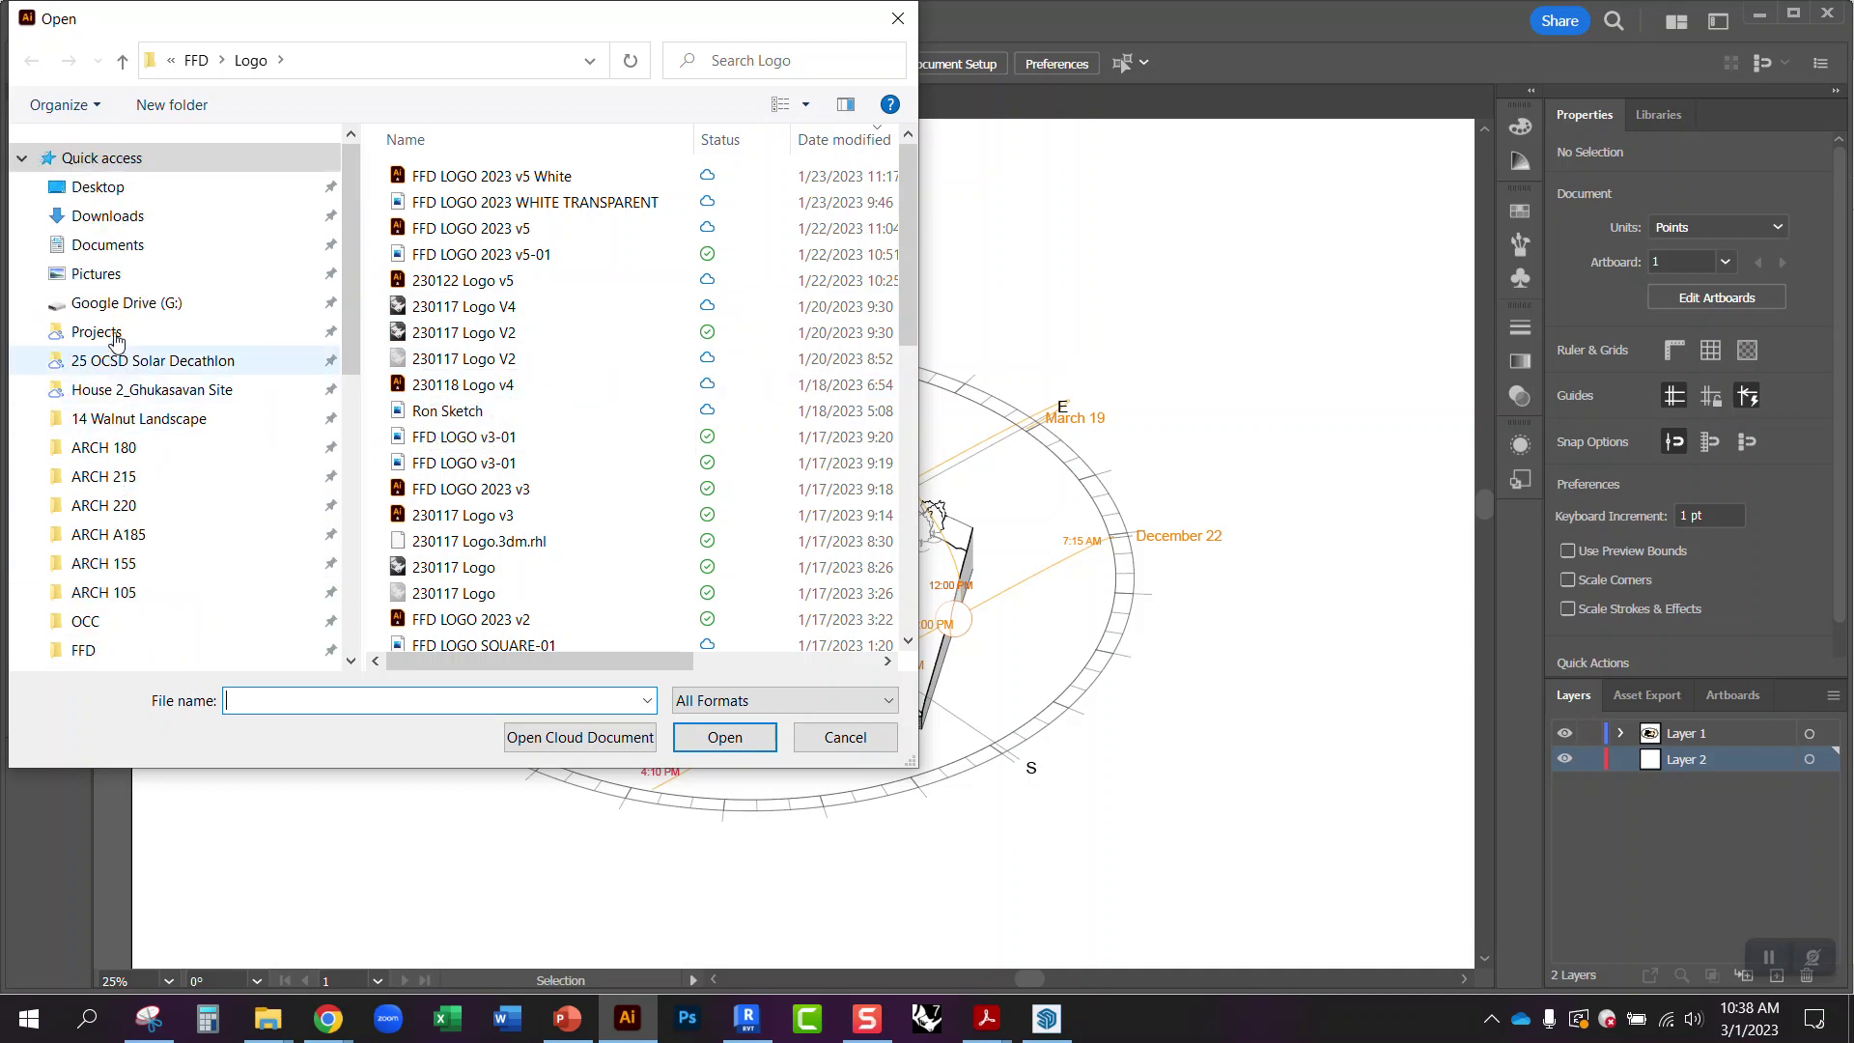
left_click(107, 244)
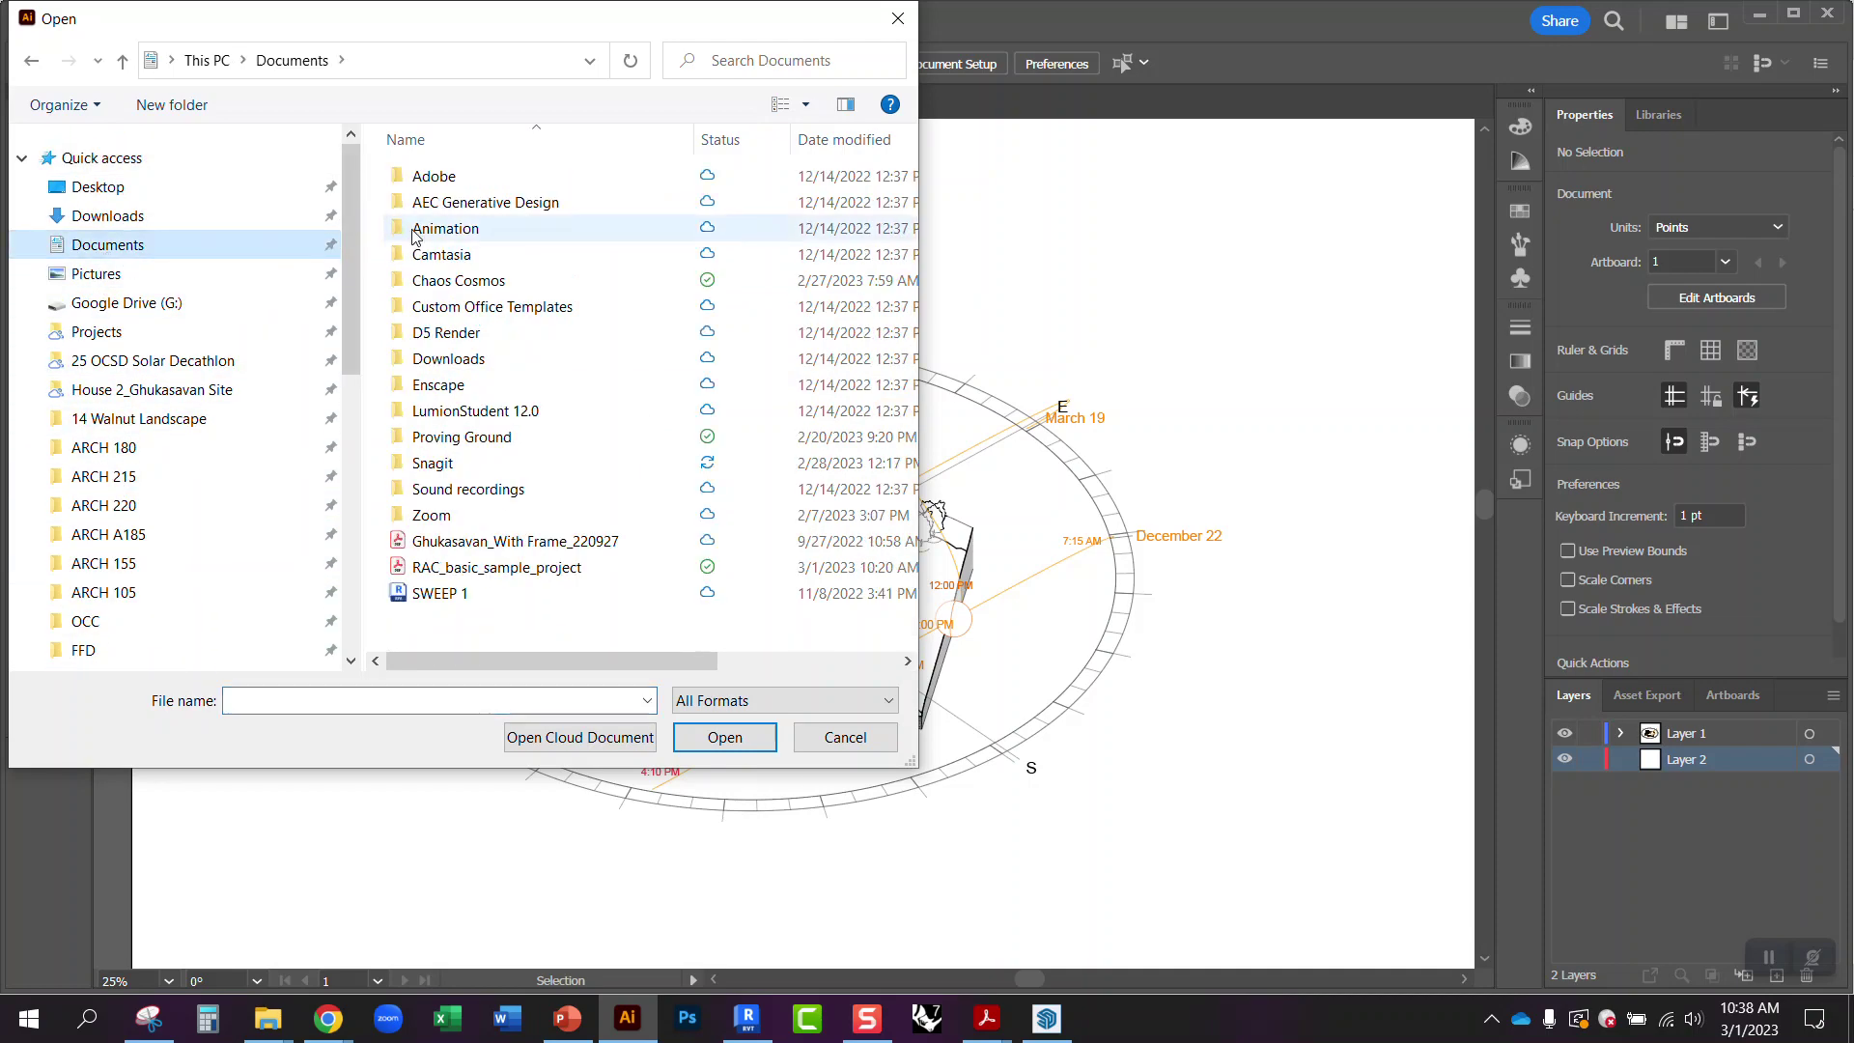
double_click(470, 572)
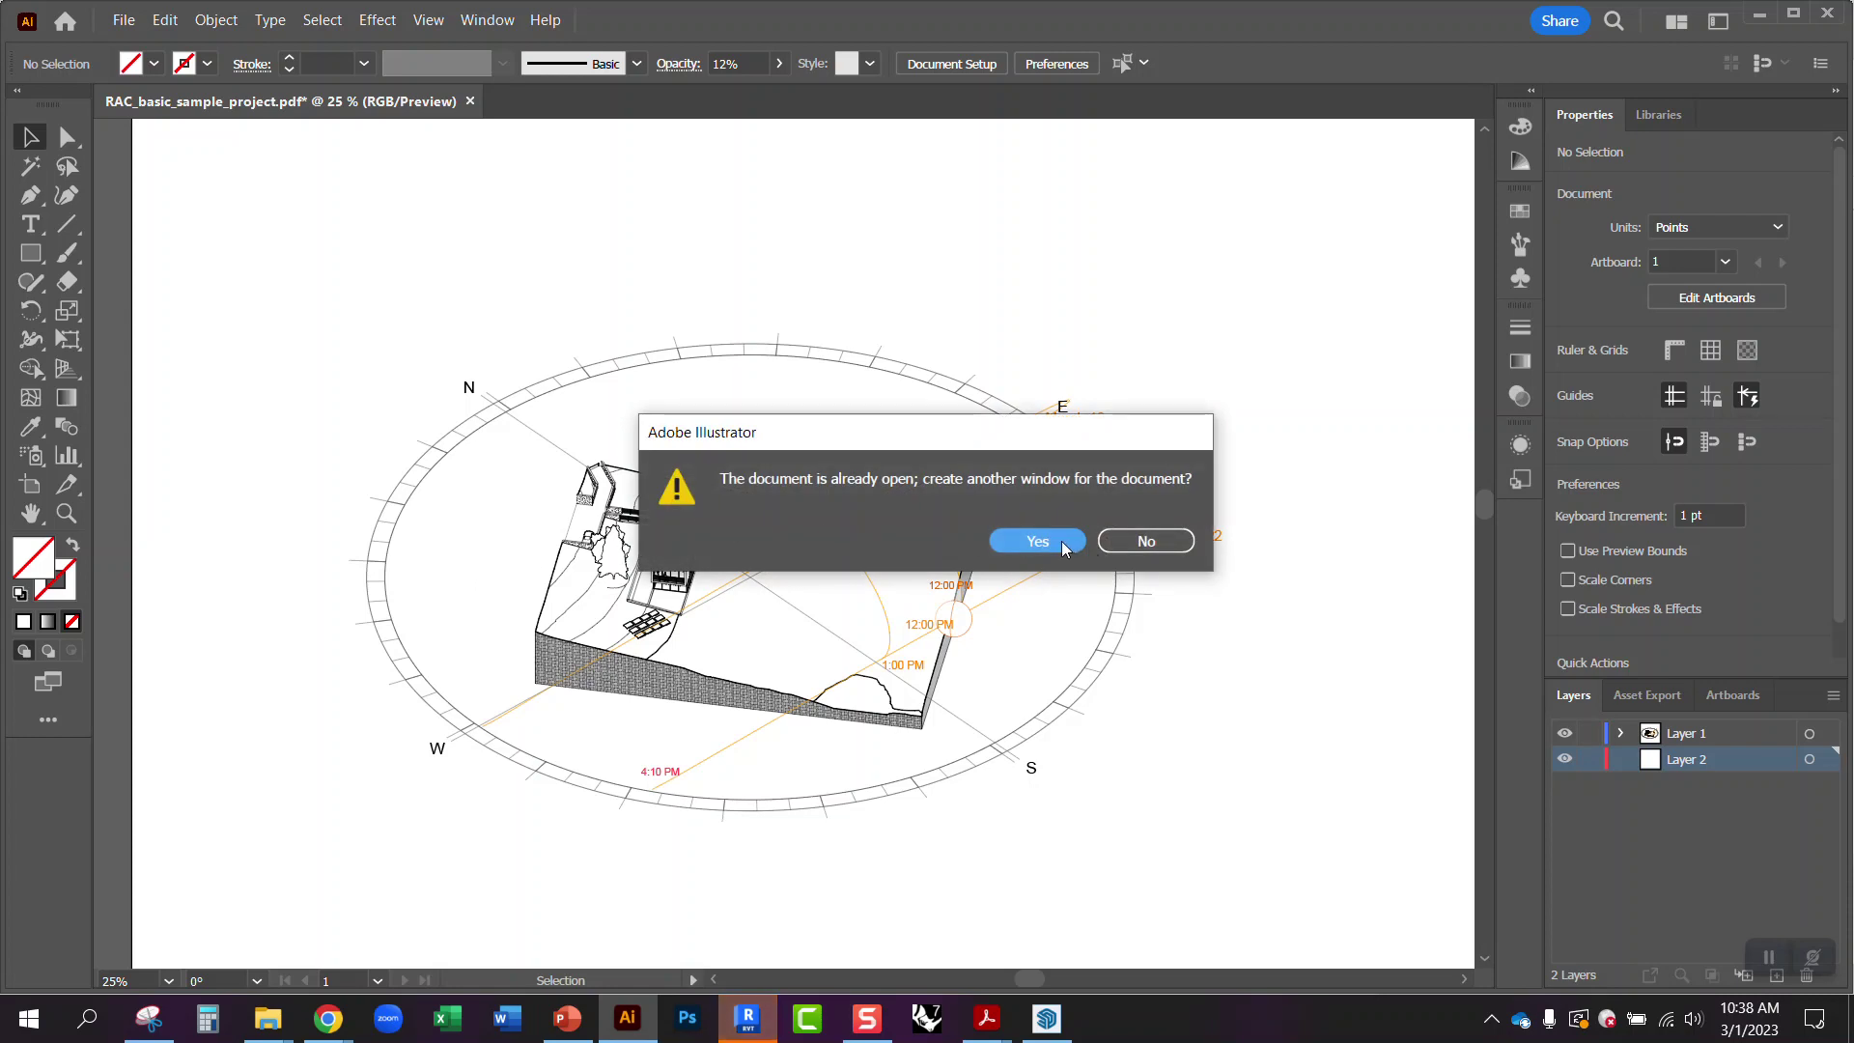
left_click(1062, 546)
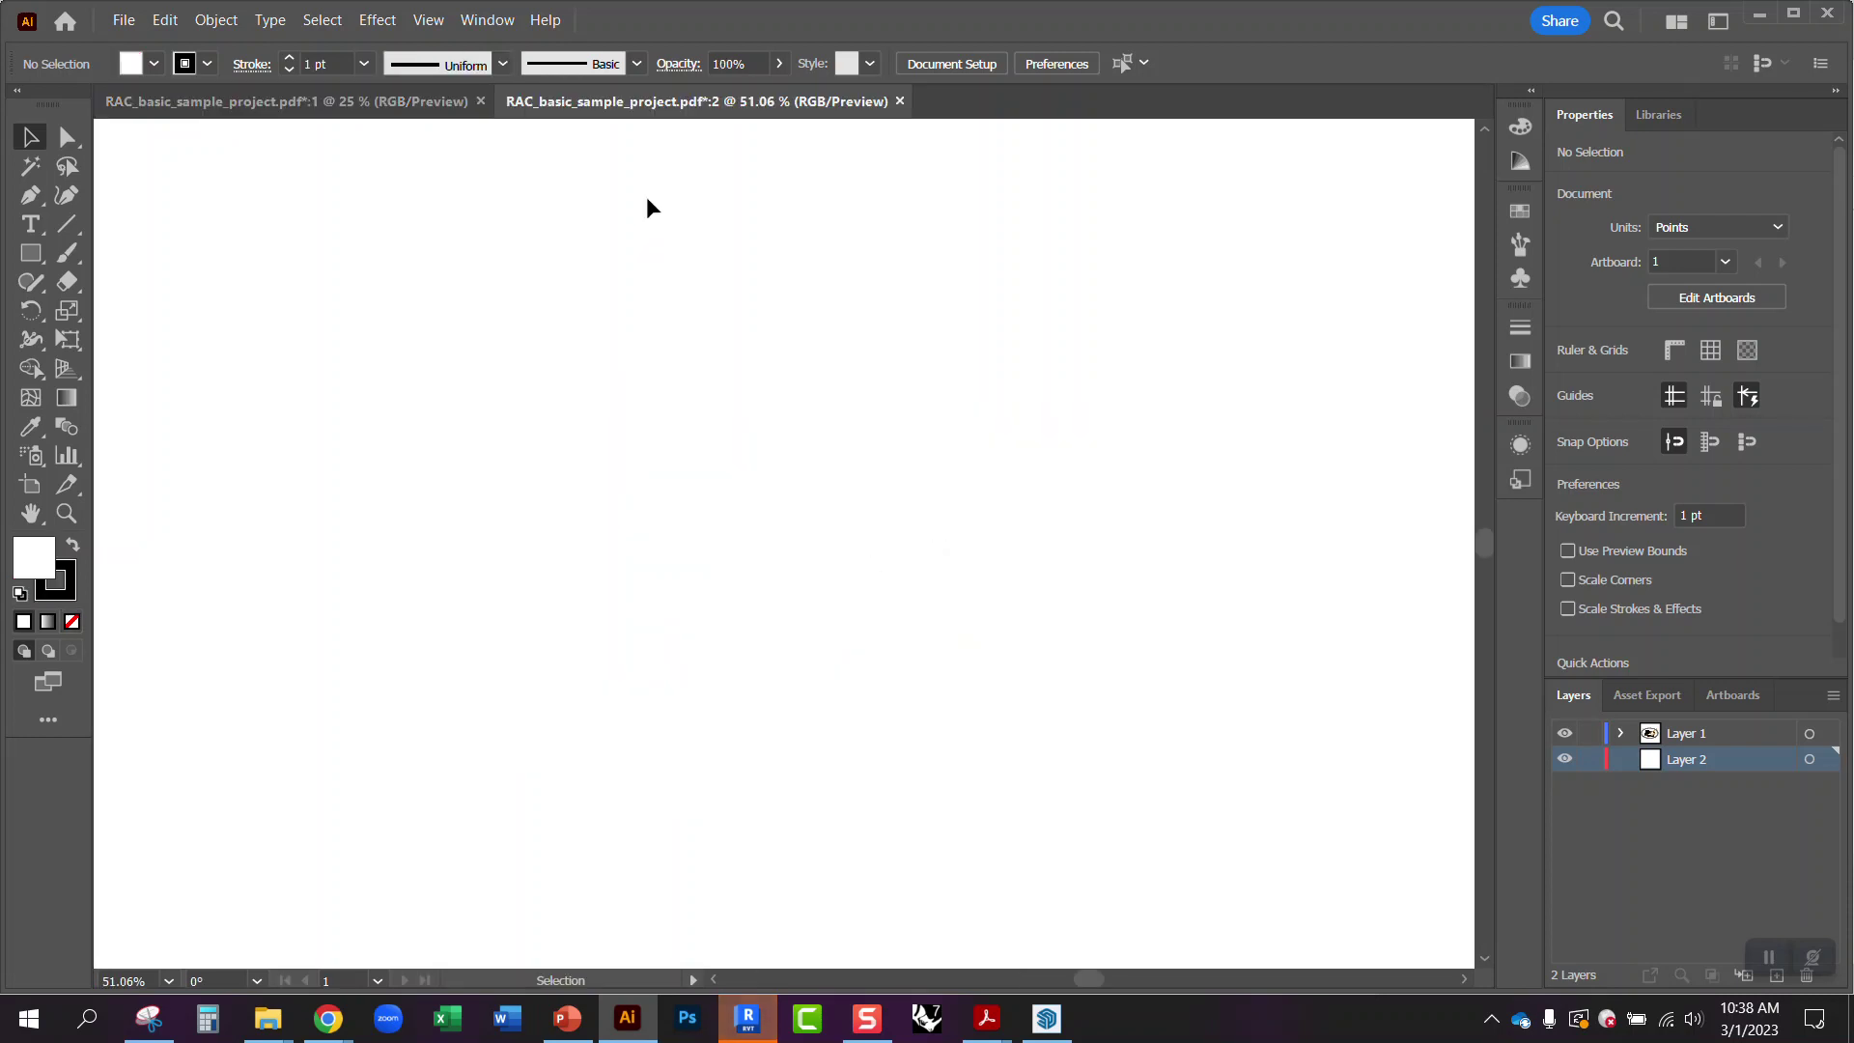
scroll(786, 425, "down", 5)
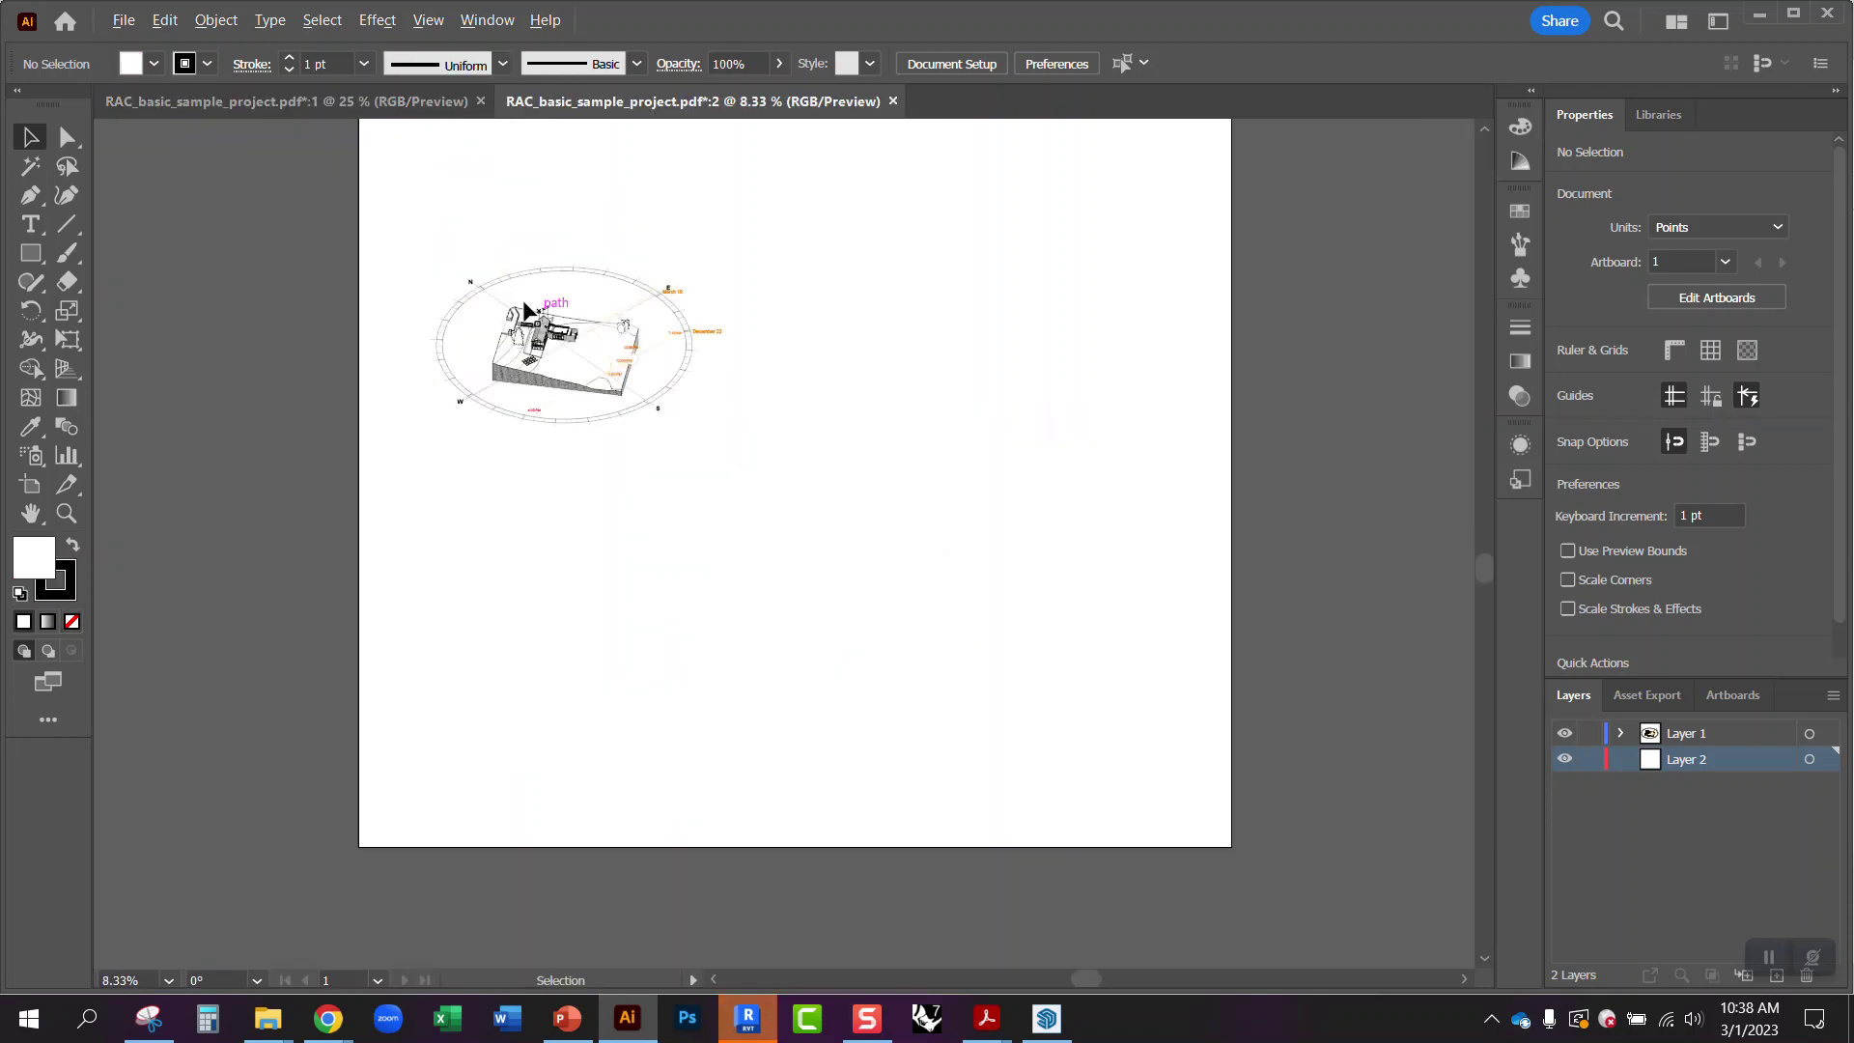
scroll(473, 260, "up", 3)
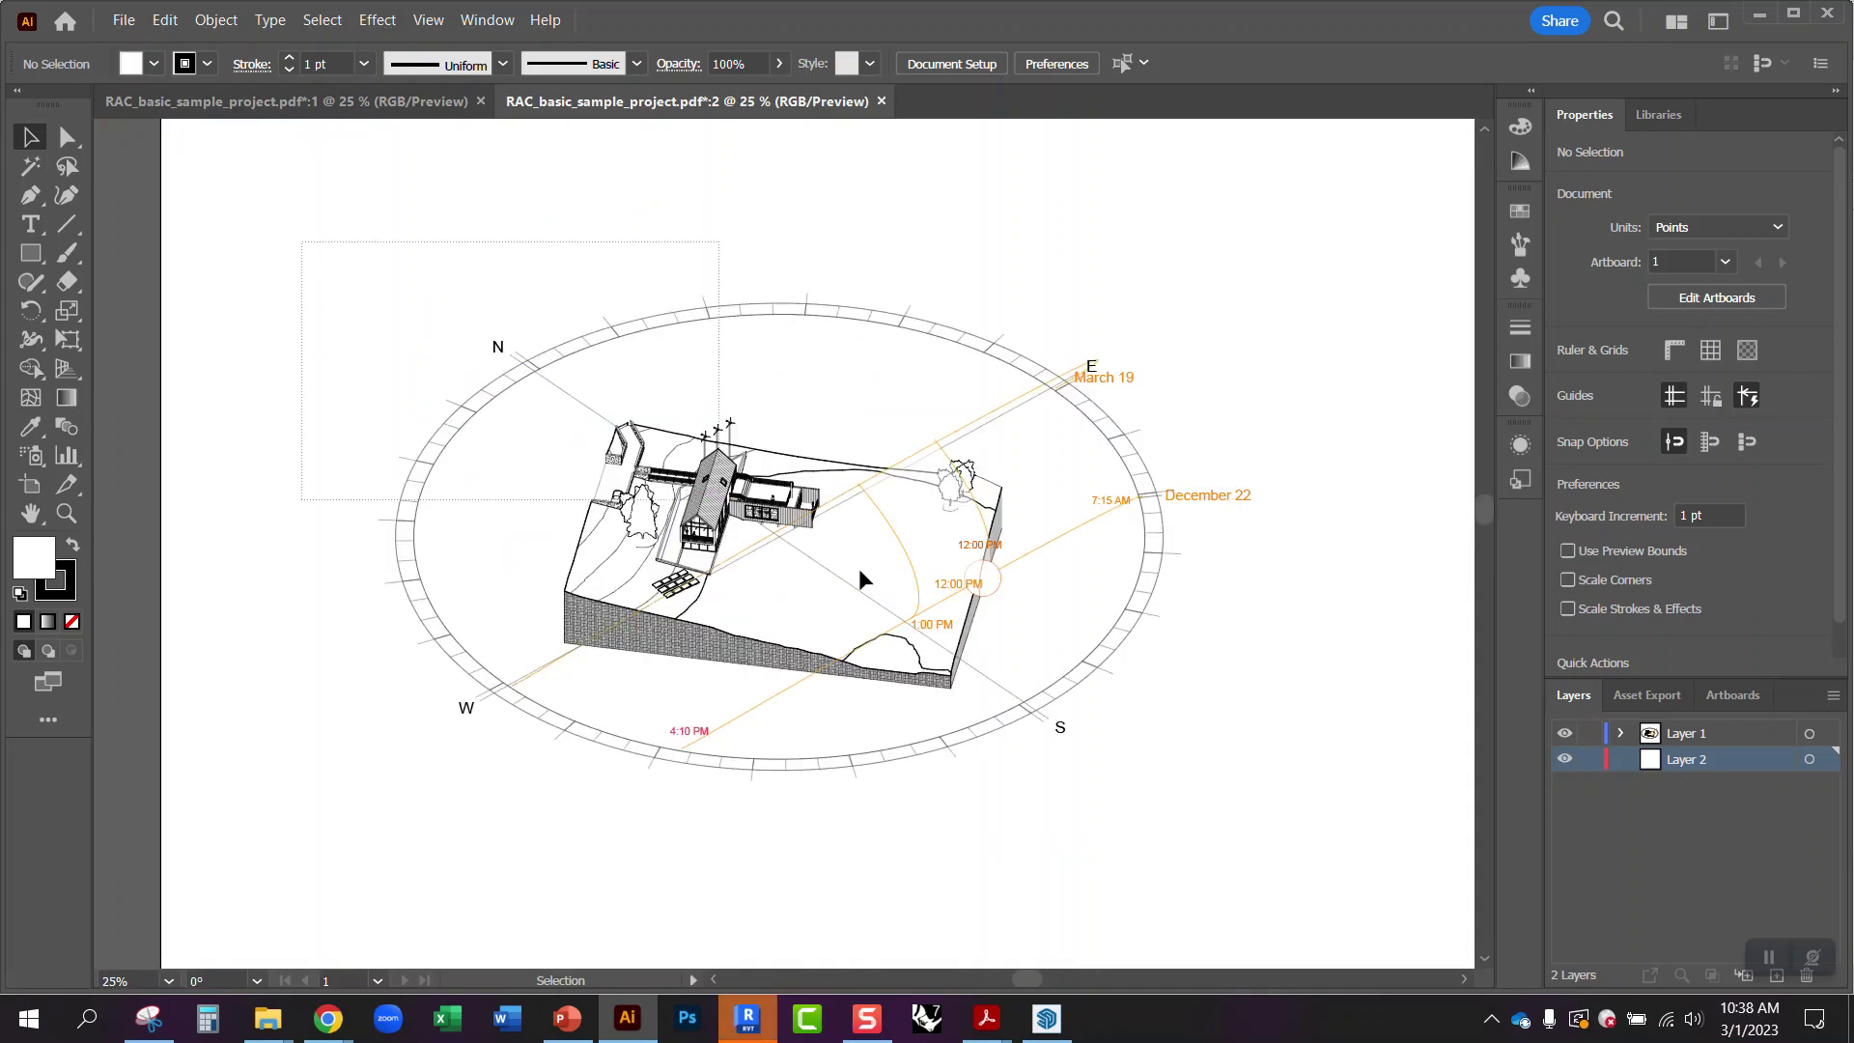
- Check the site drawing's selection, then return to Revit and dismiss the raster processing warning
left_click_drag(1357, 857, 1084, 663)
left_click(1333, 831)
left_click(776, 1031)
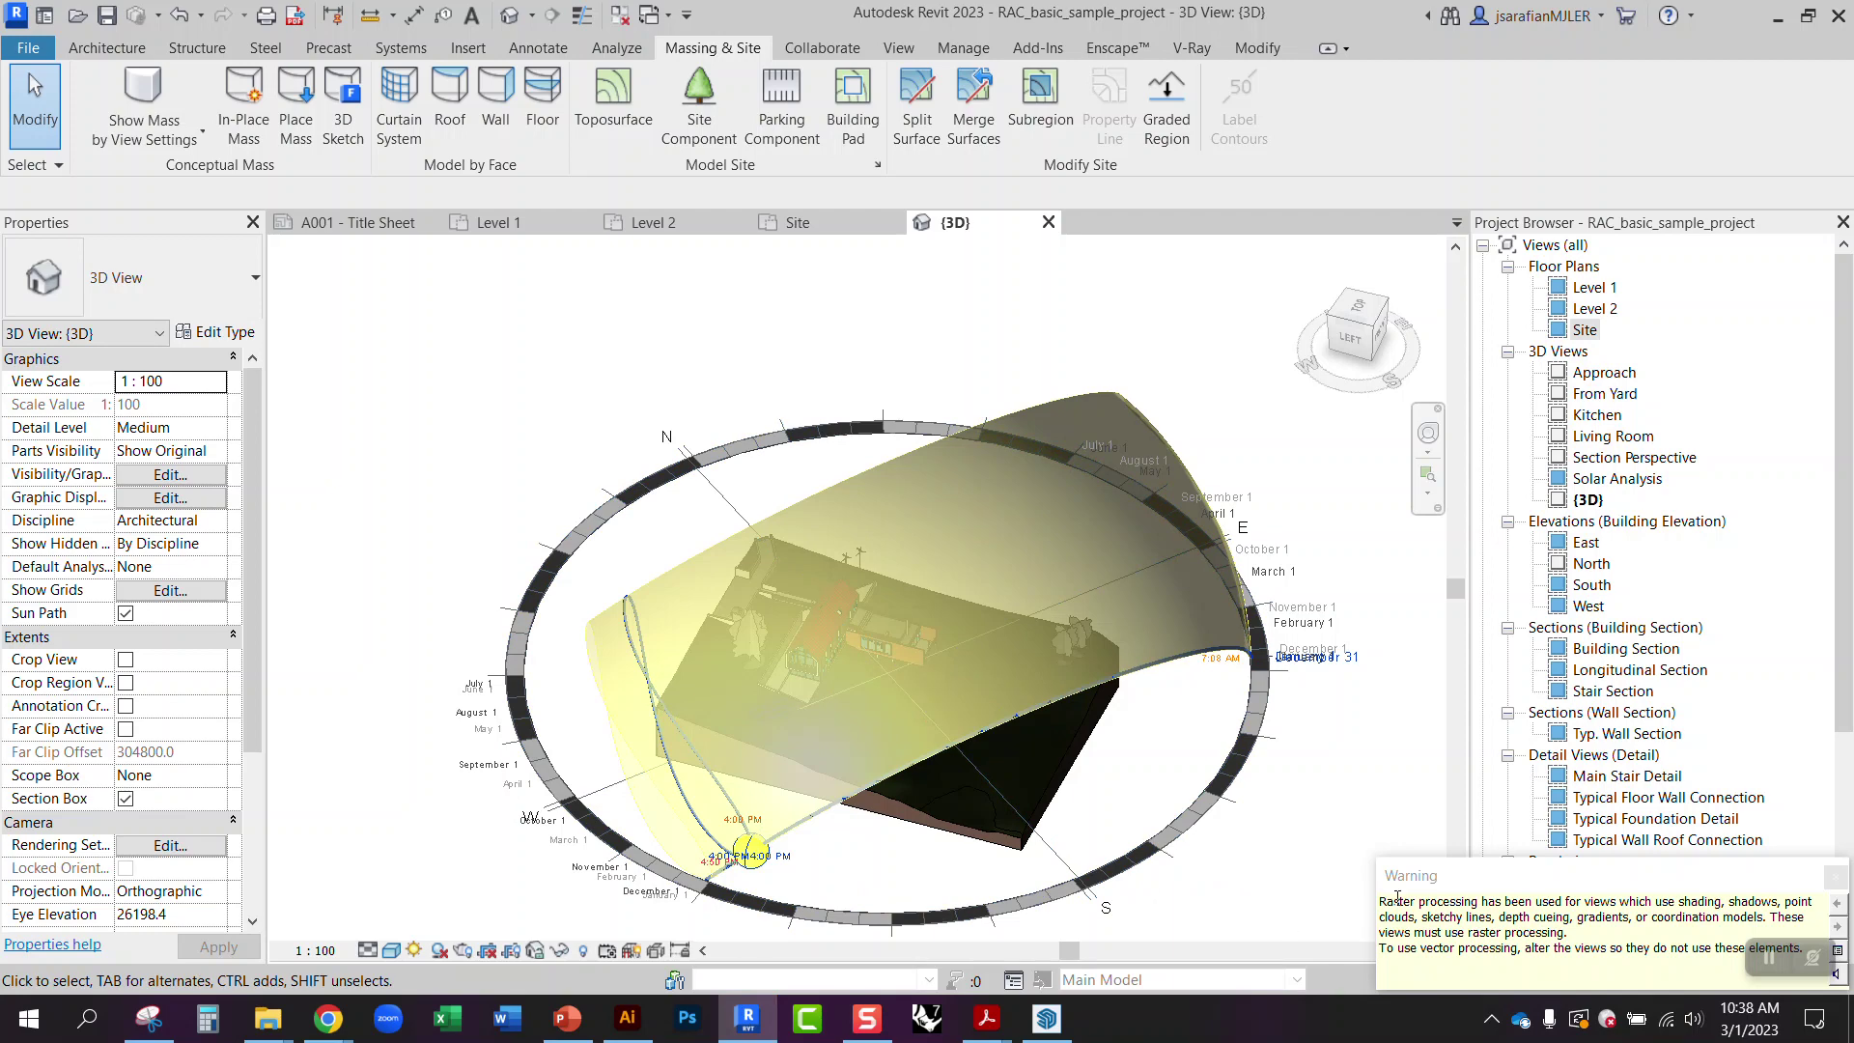
left_click(1834, 875)
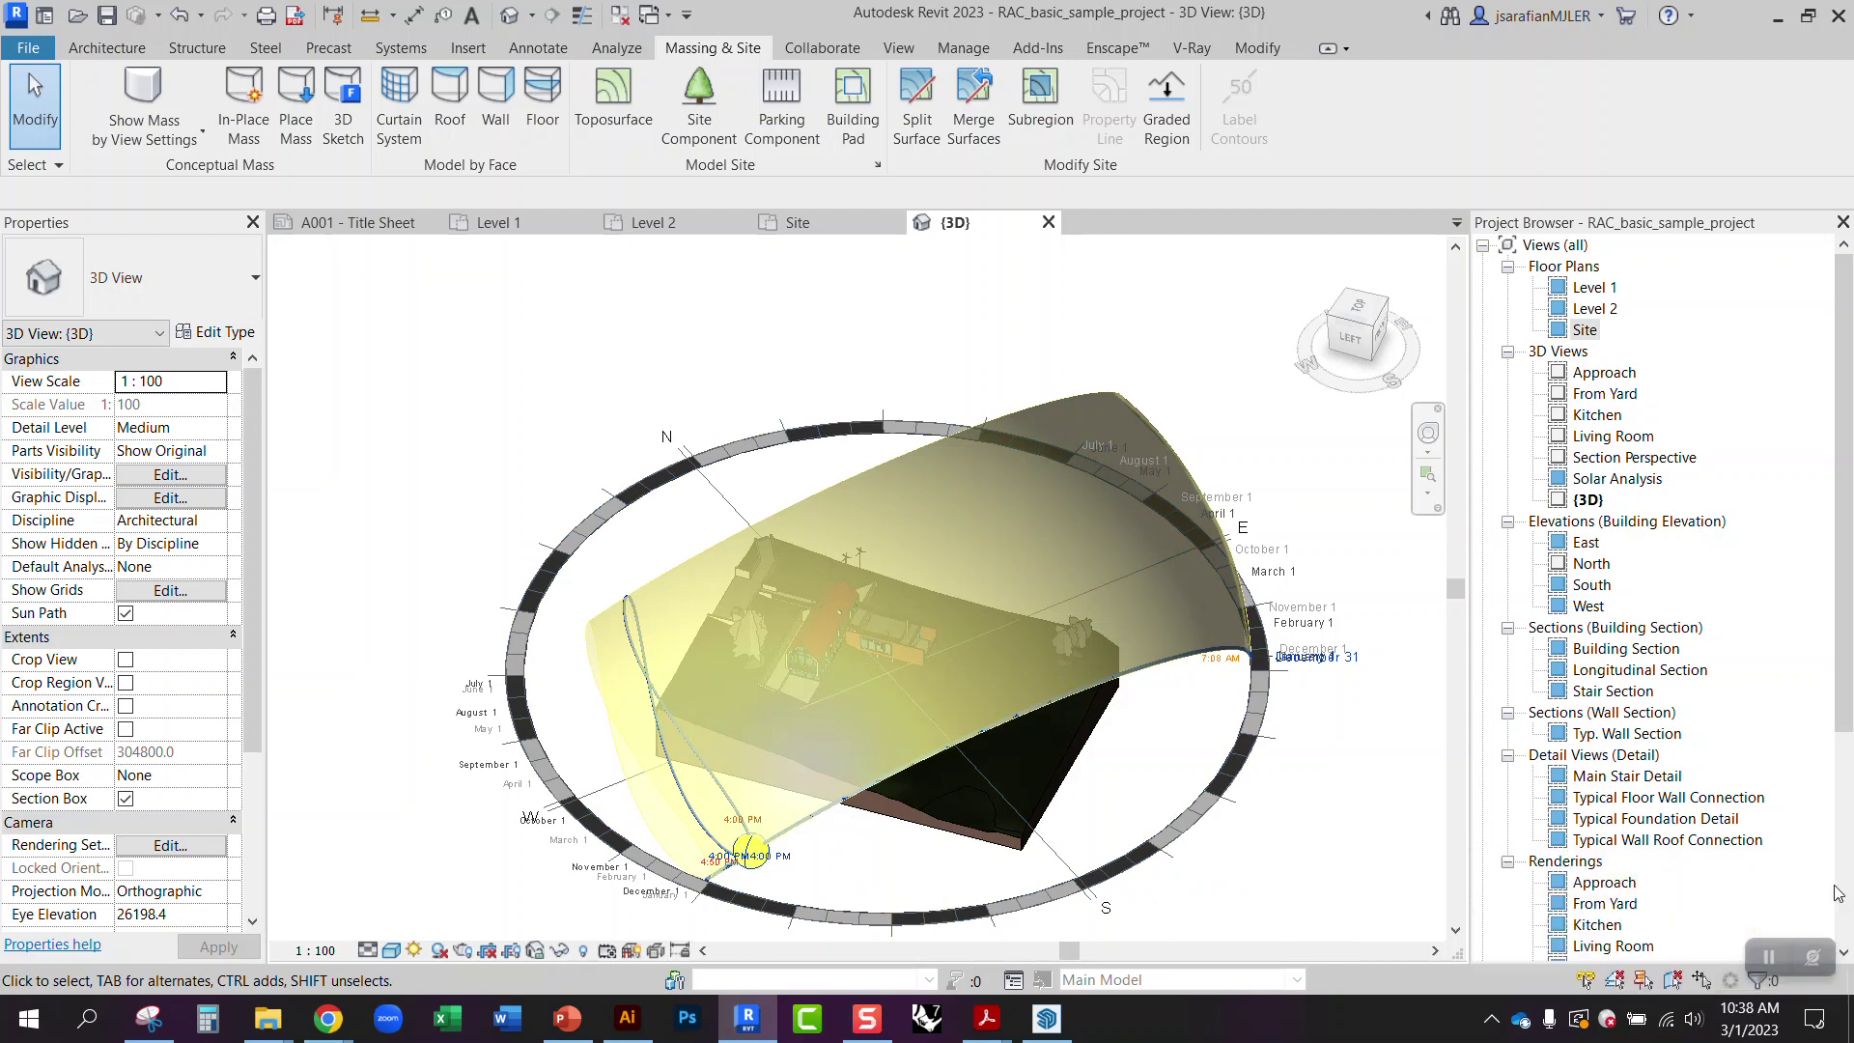
- Set the {3D} view's visual style to Hidden Line and export the current window as PDF
left_click(392, 951)
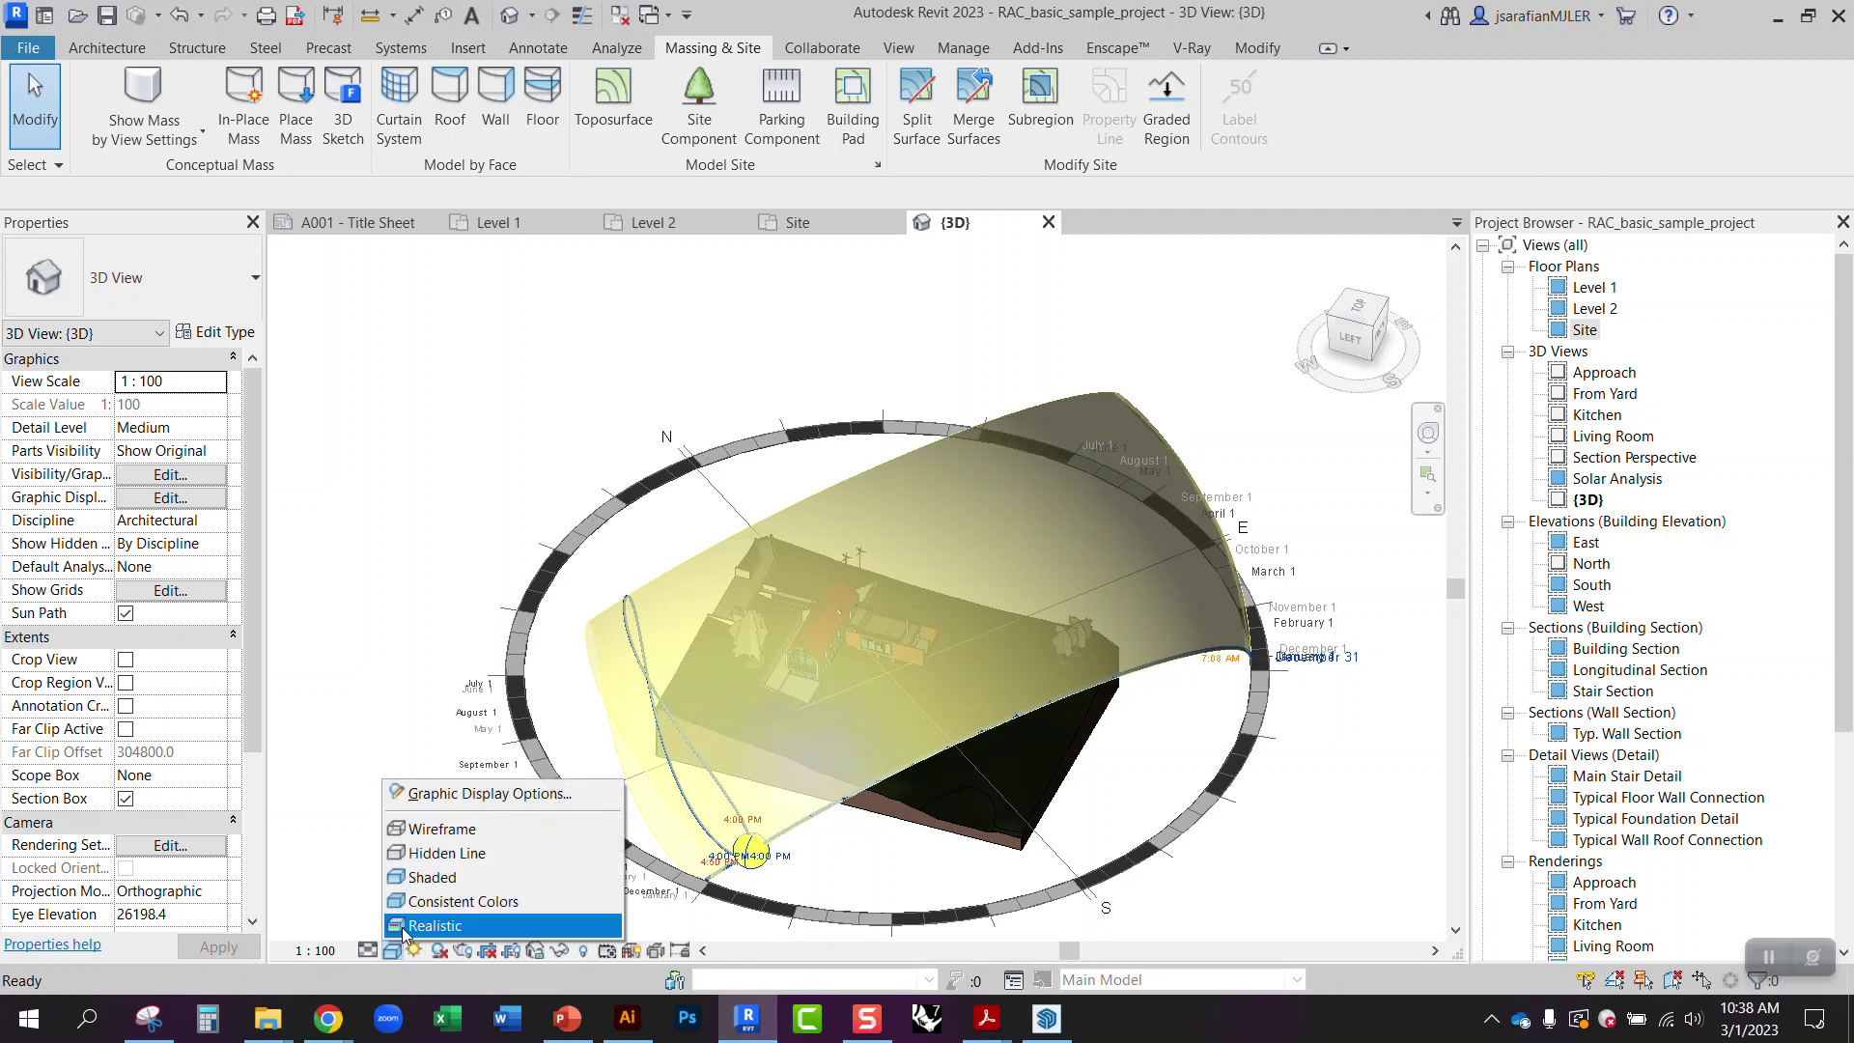
left_click(436, 862)
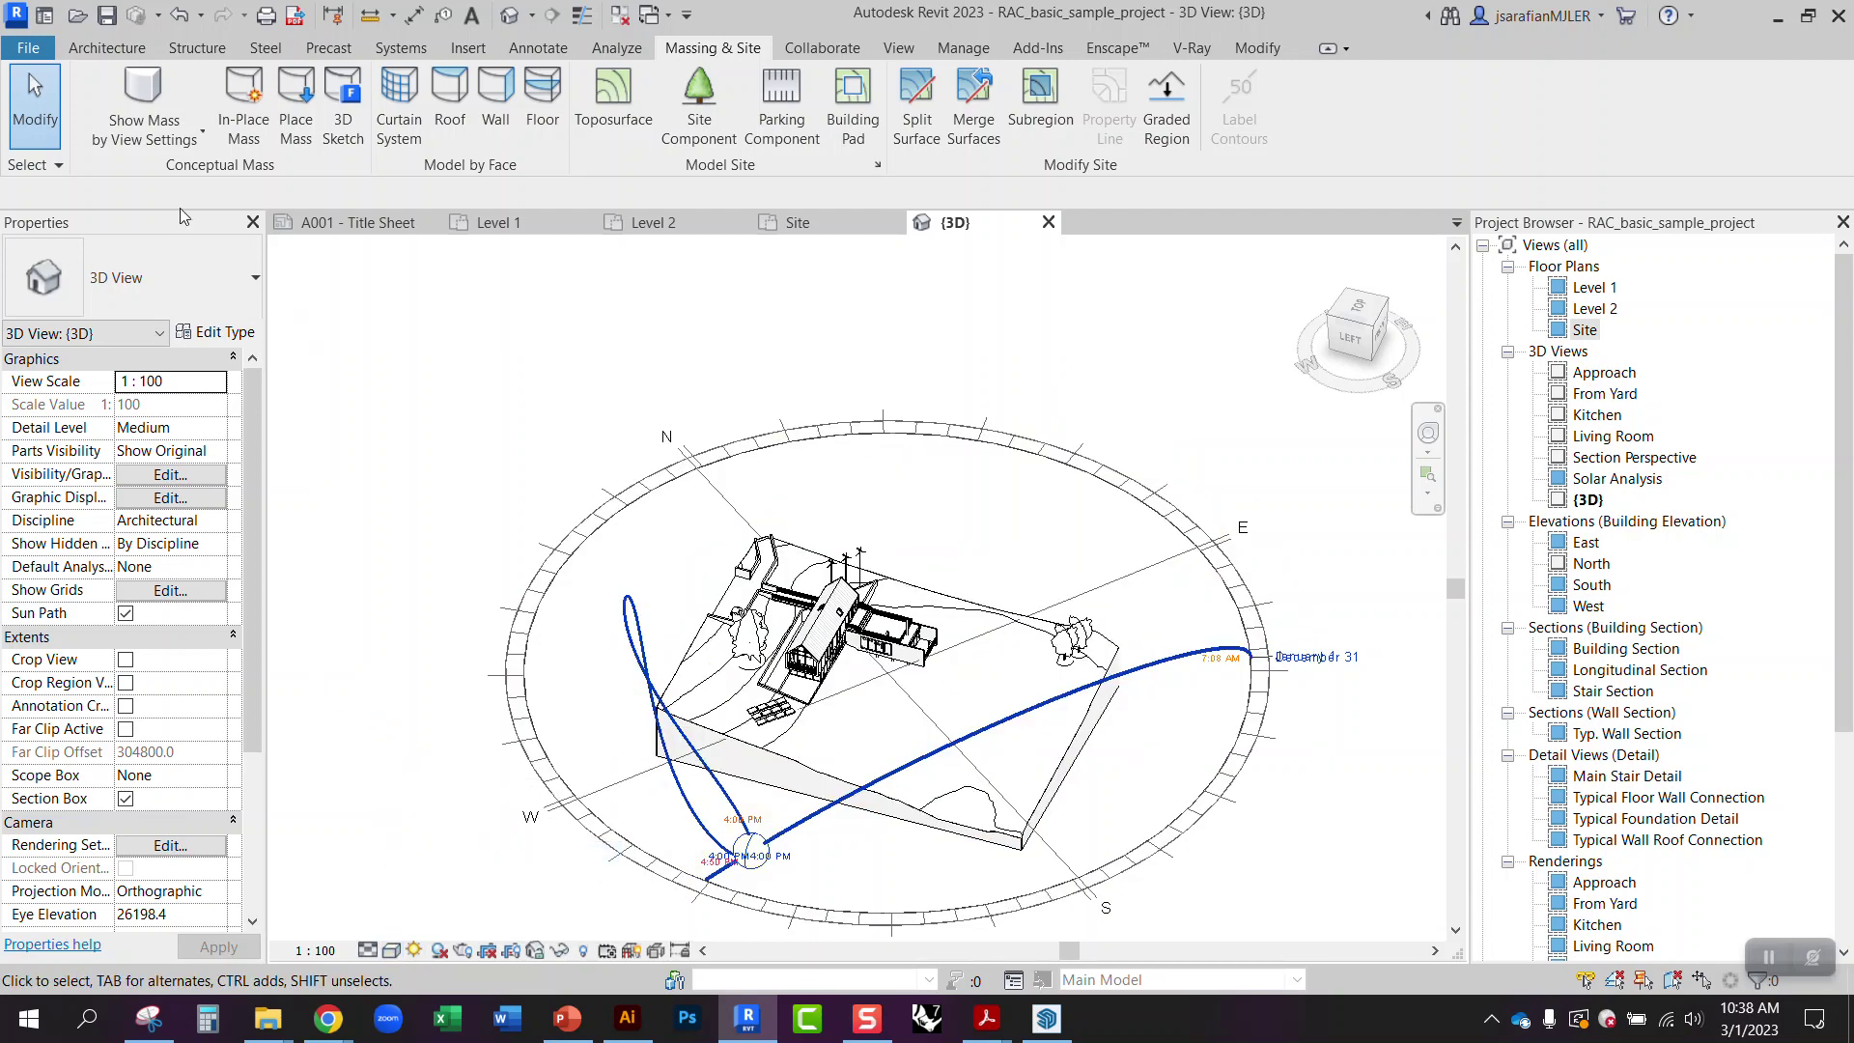
left_click(28, 48)
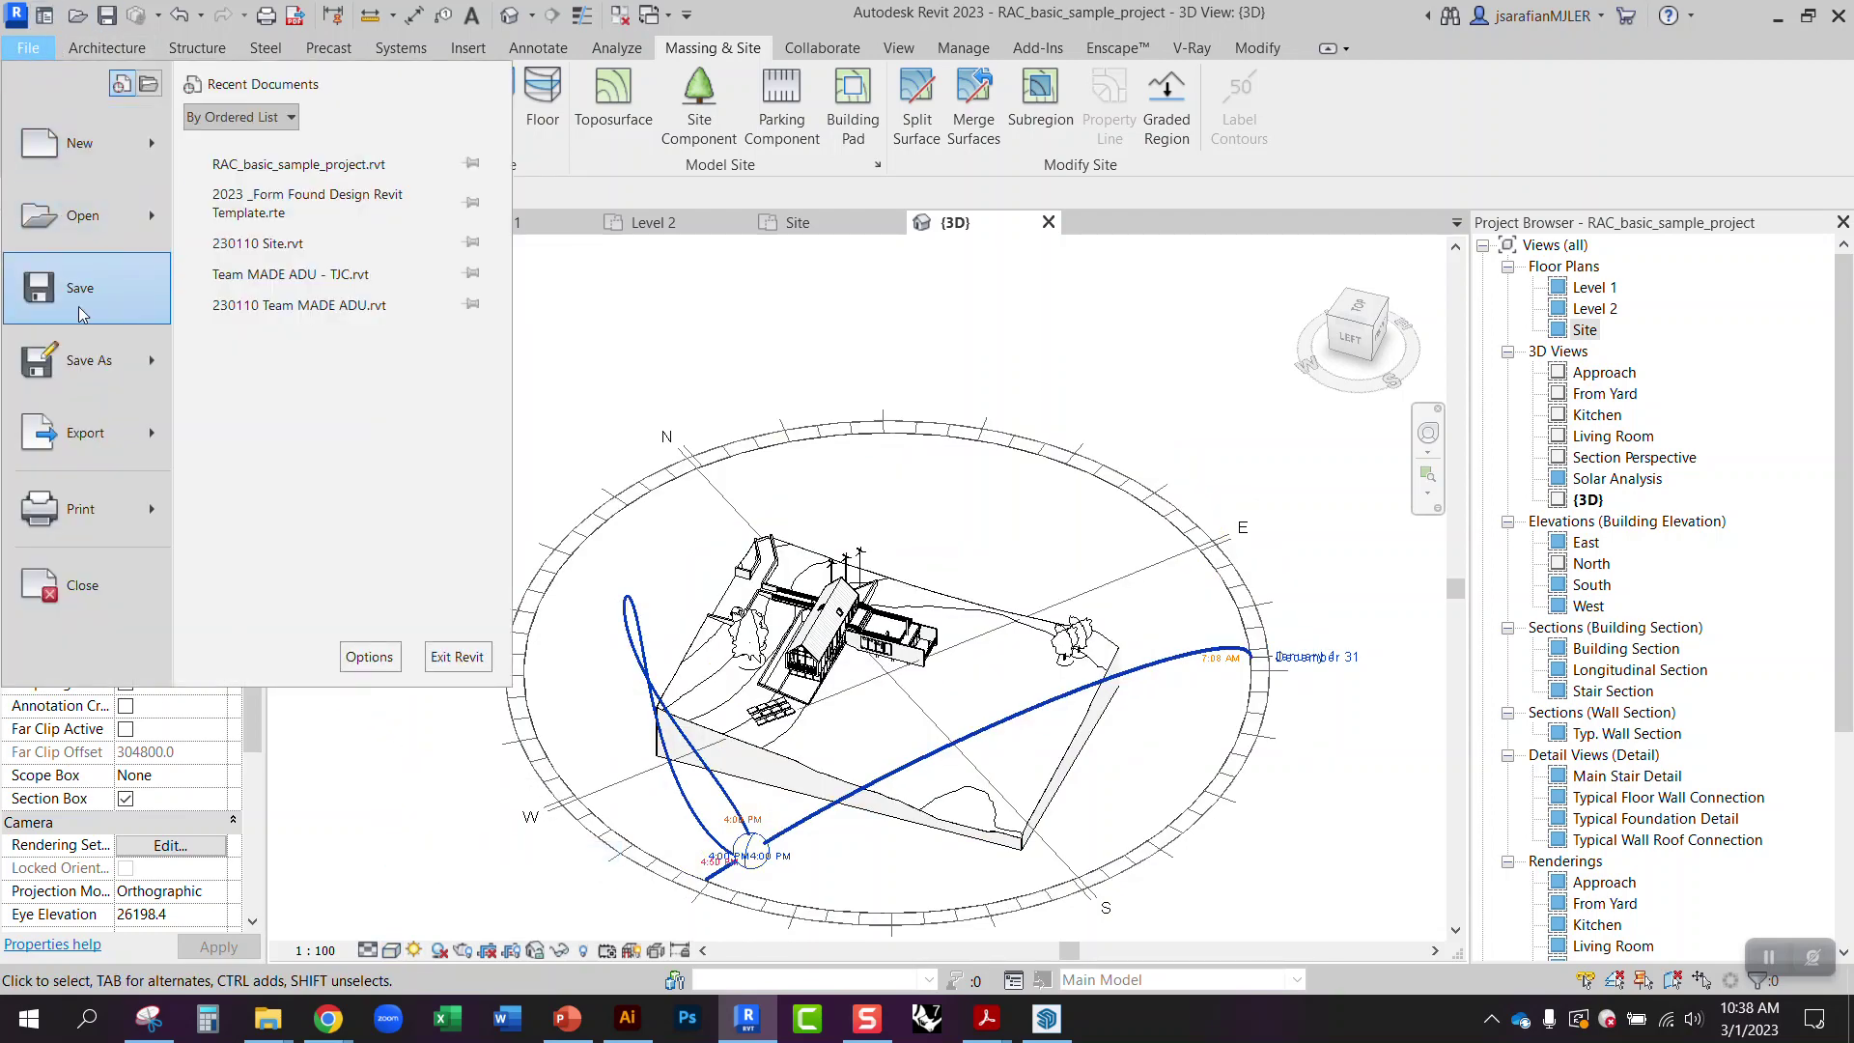
mouse_move(87, 432)
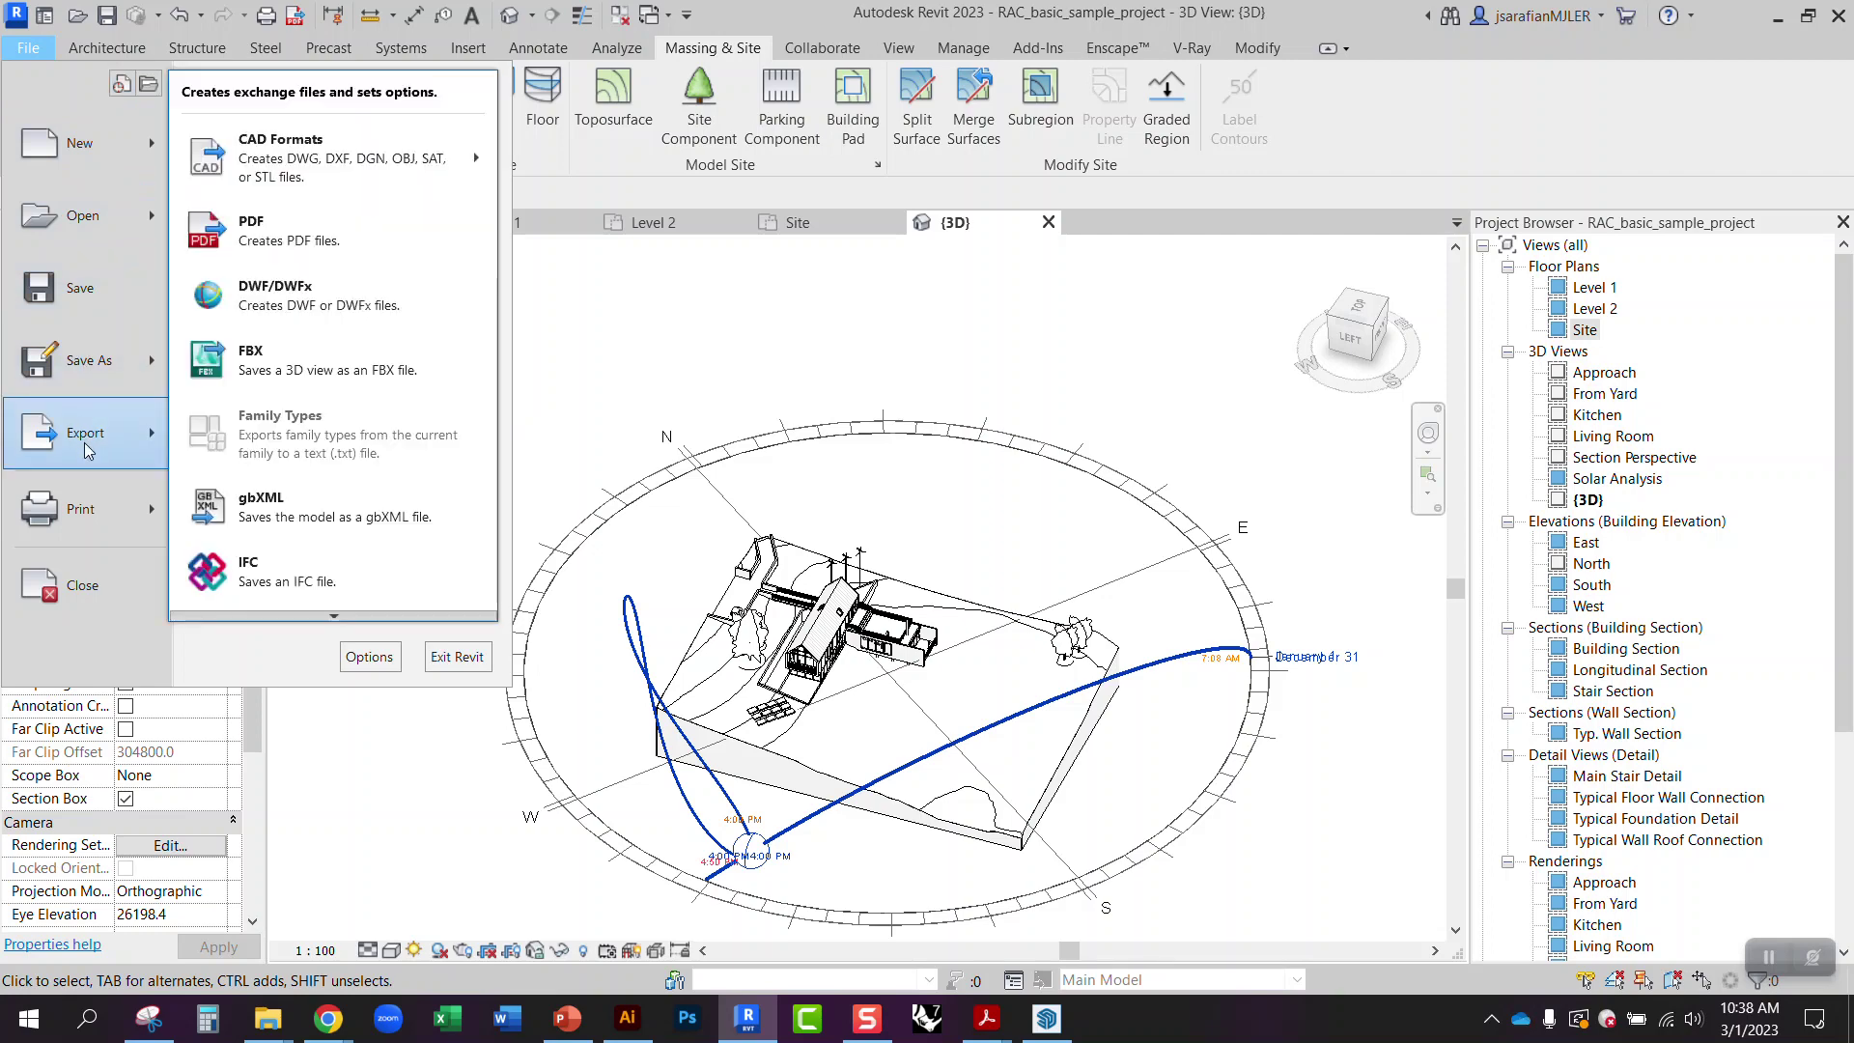
left_click(249, 241)
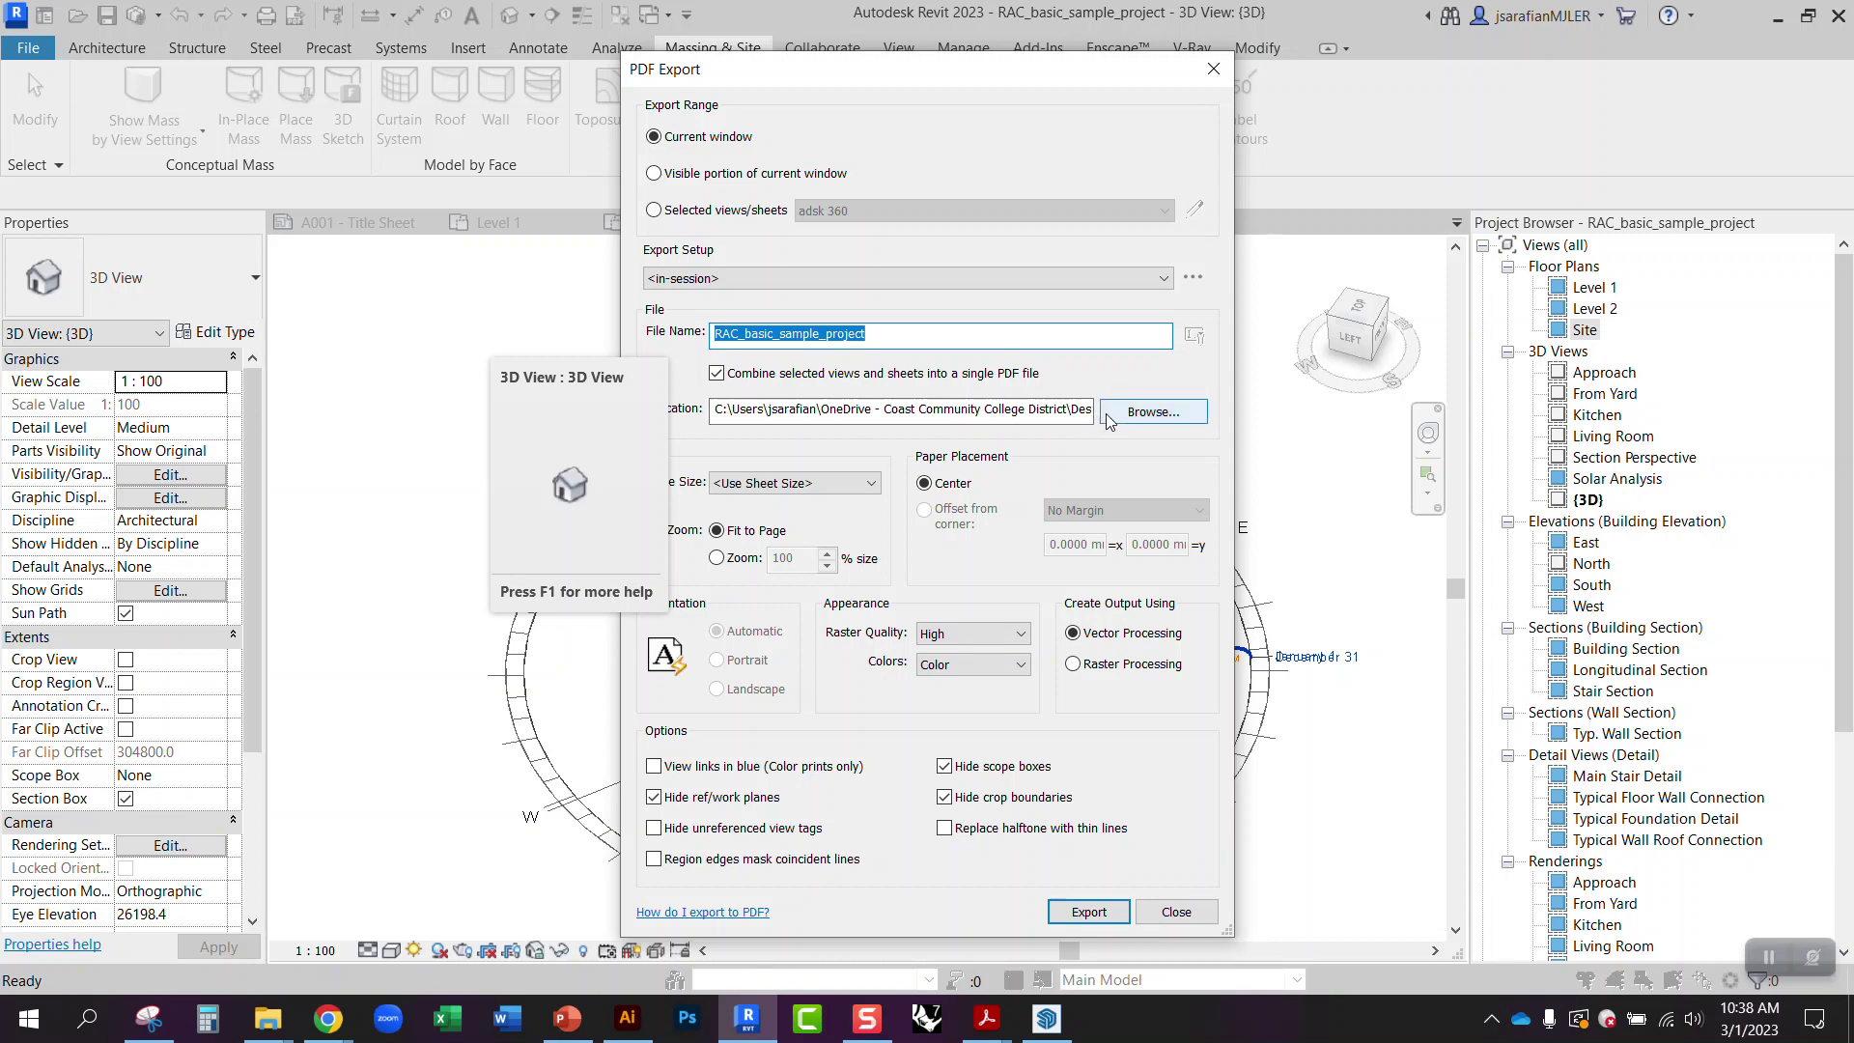
left_click(1089, 912)
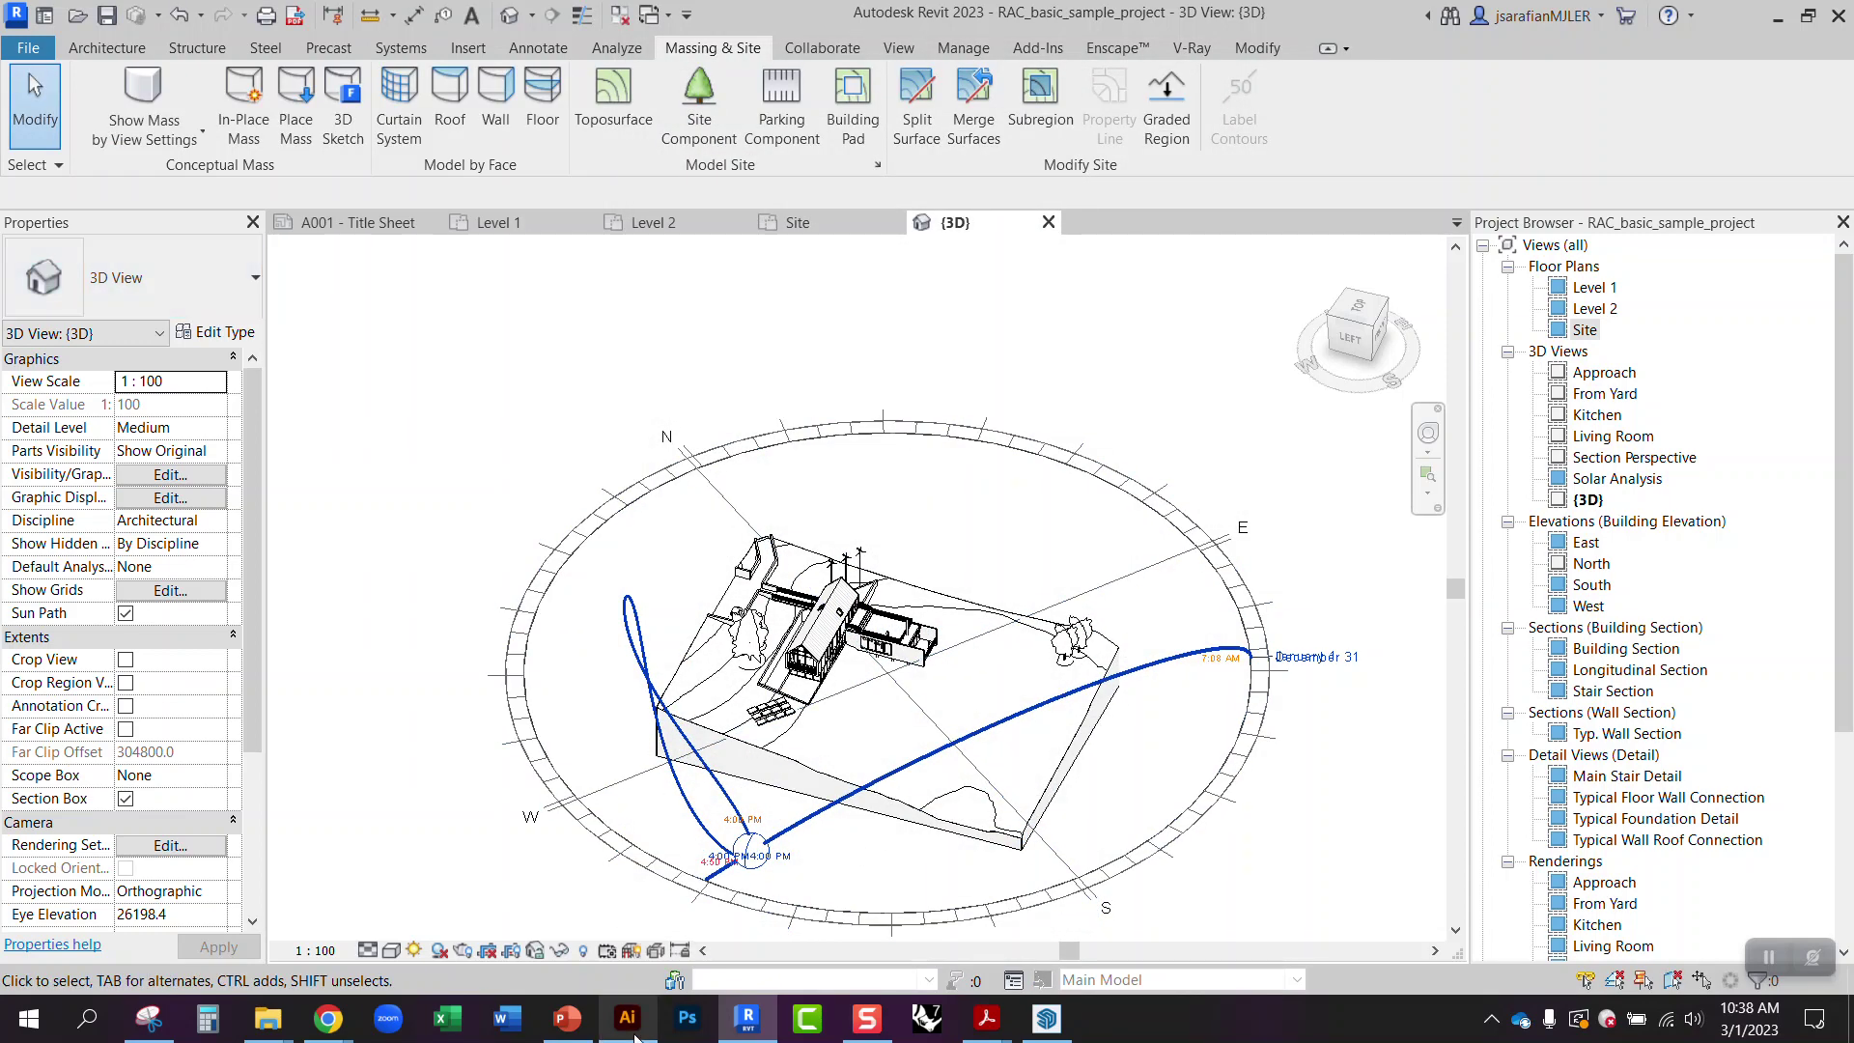
- Open RAC_basic_sample_project.pdf in a third Illustrator window with Ctrl+O and zoom in
left_click(627, 1016)
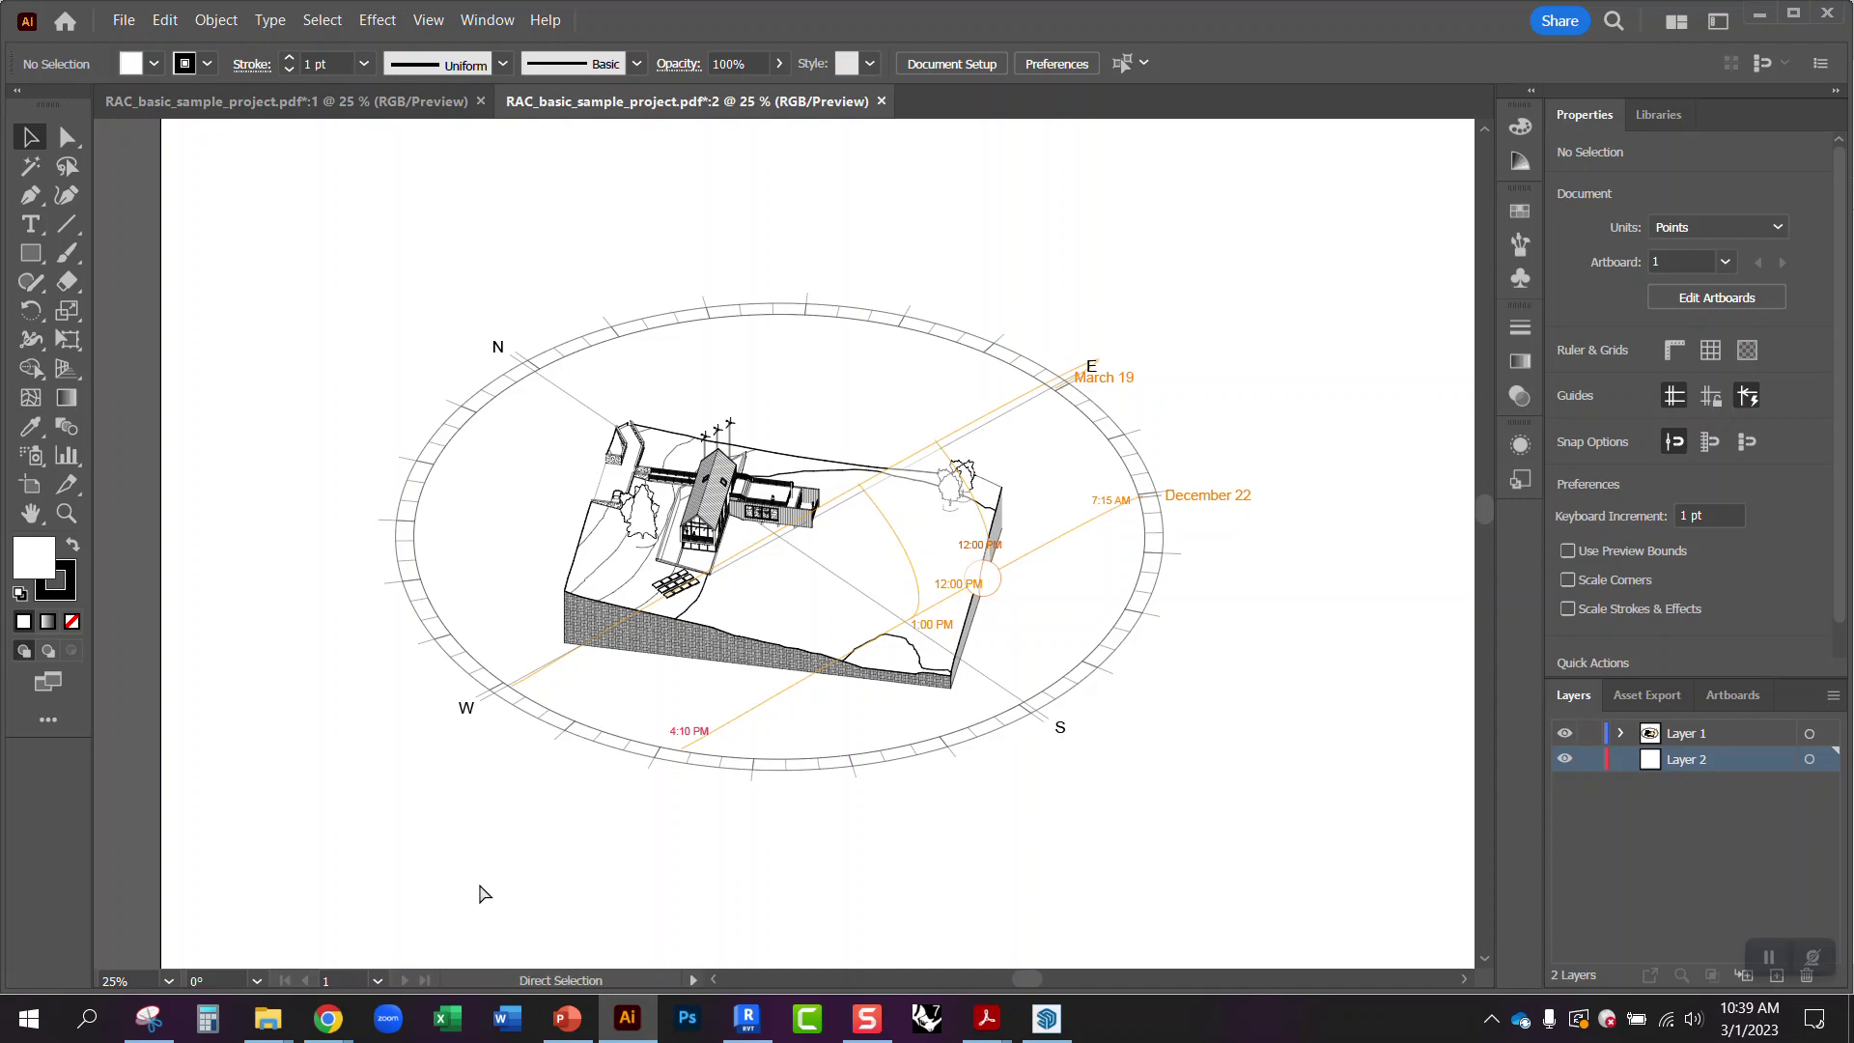
key("ctrl+o")
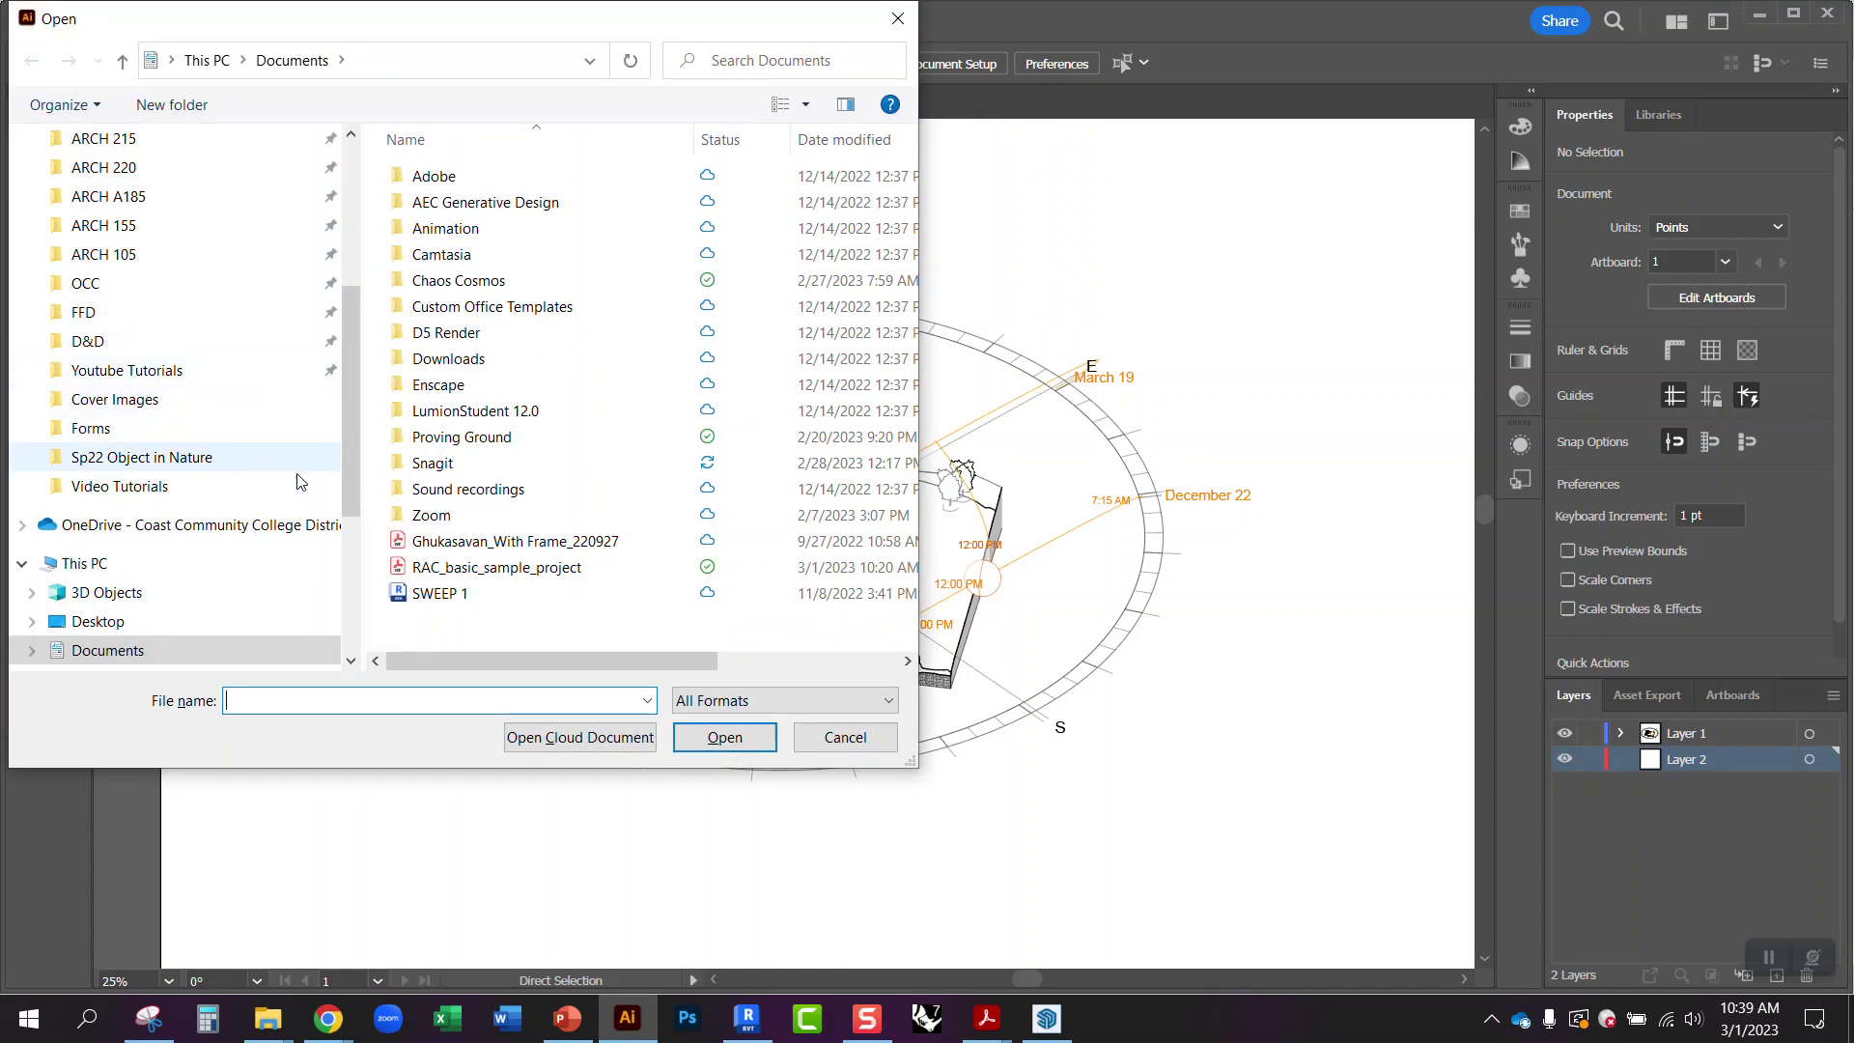
double_click(497, 571)
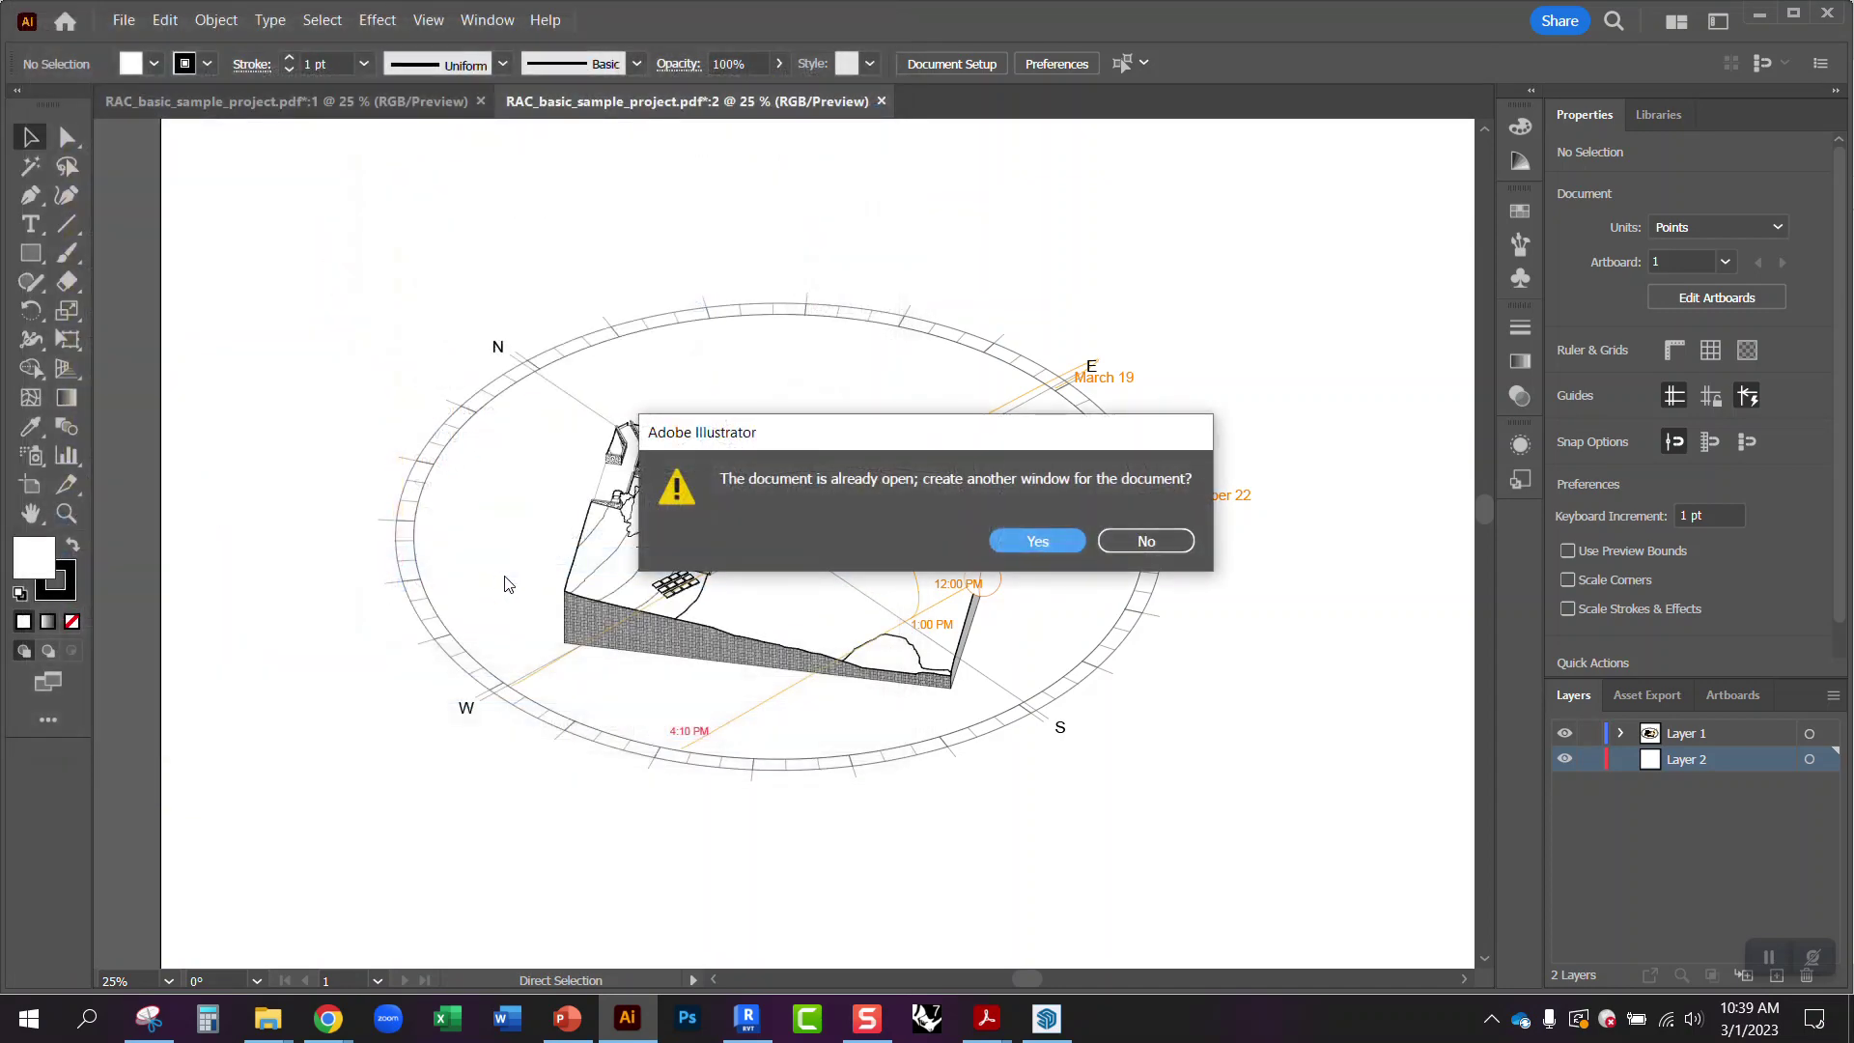
left_click(1060, 546)
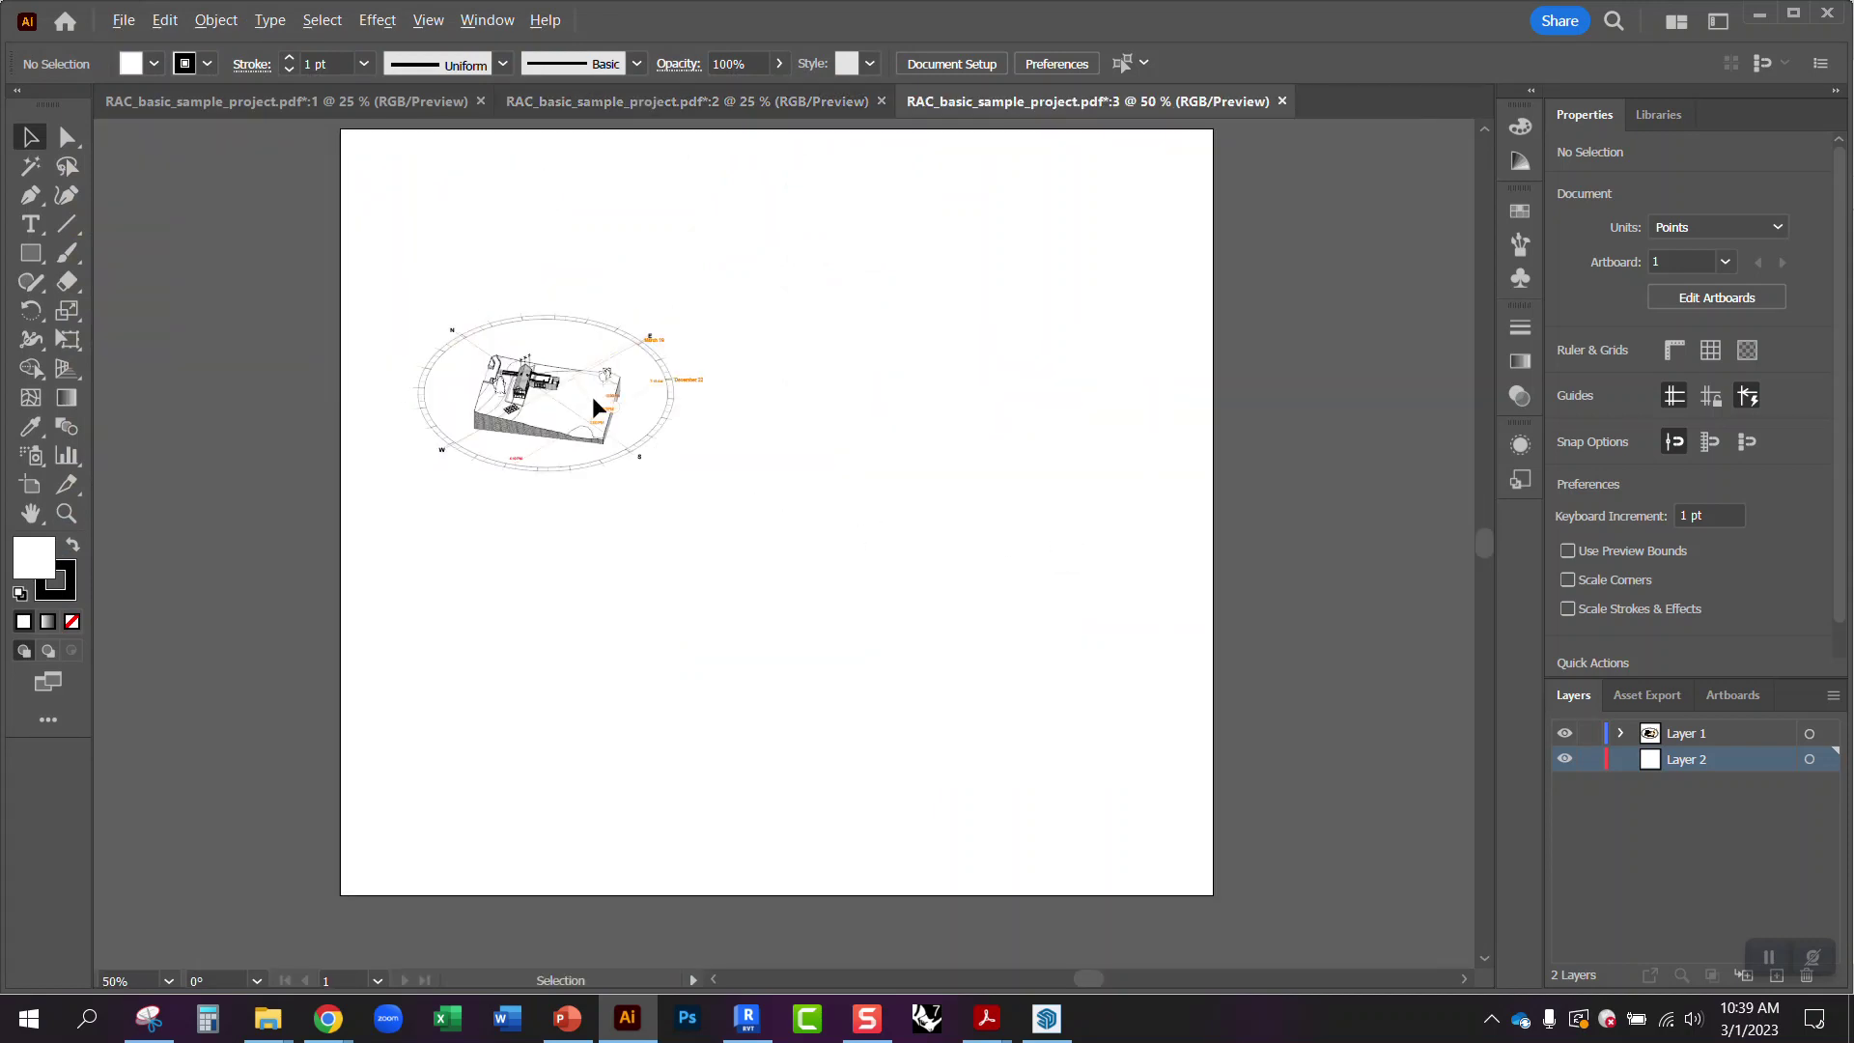
scroll(534, 344, "up", 2)
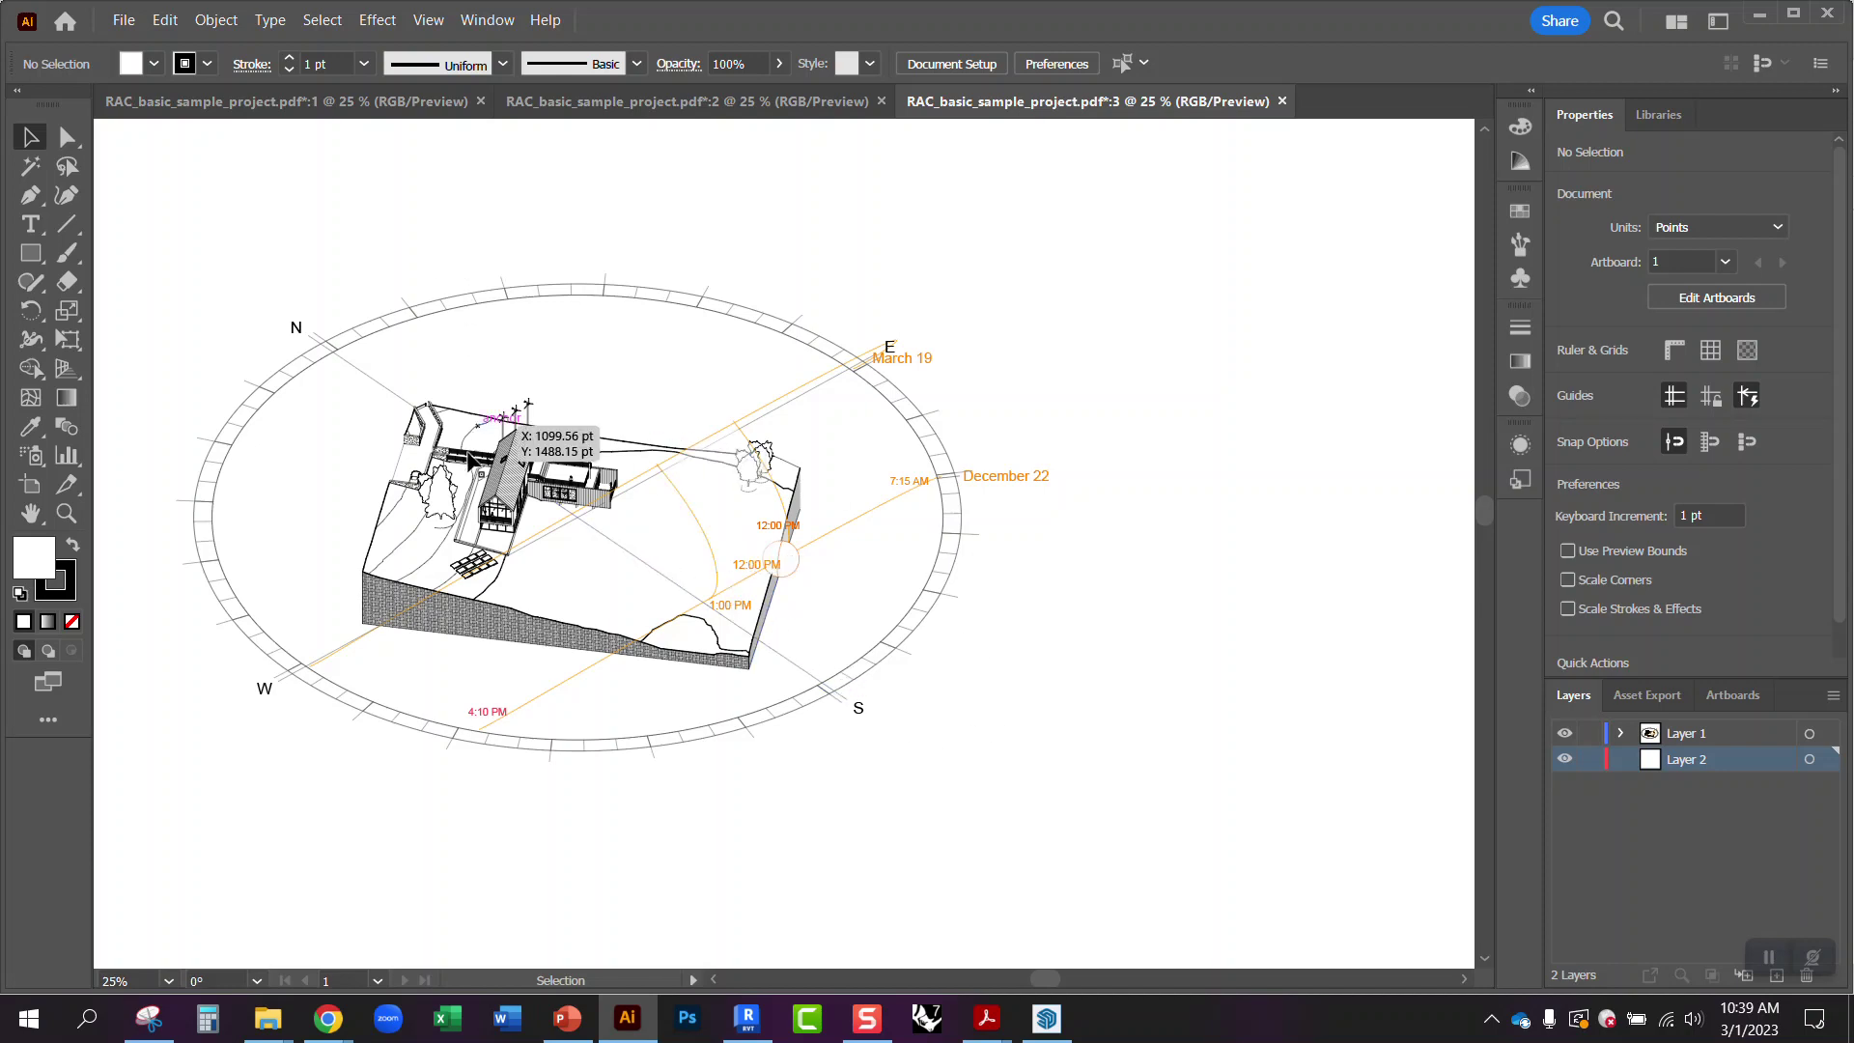
scroll(229, 346, "up", 1)
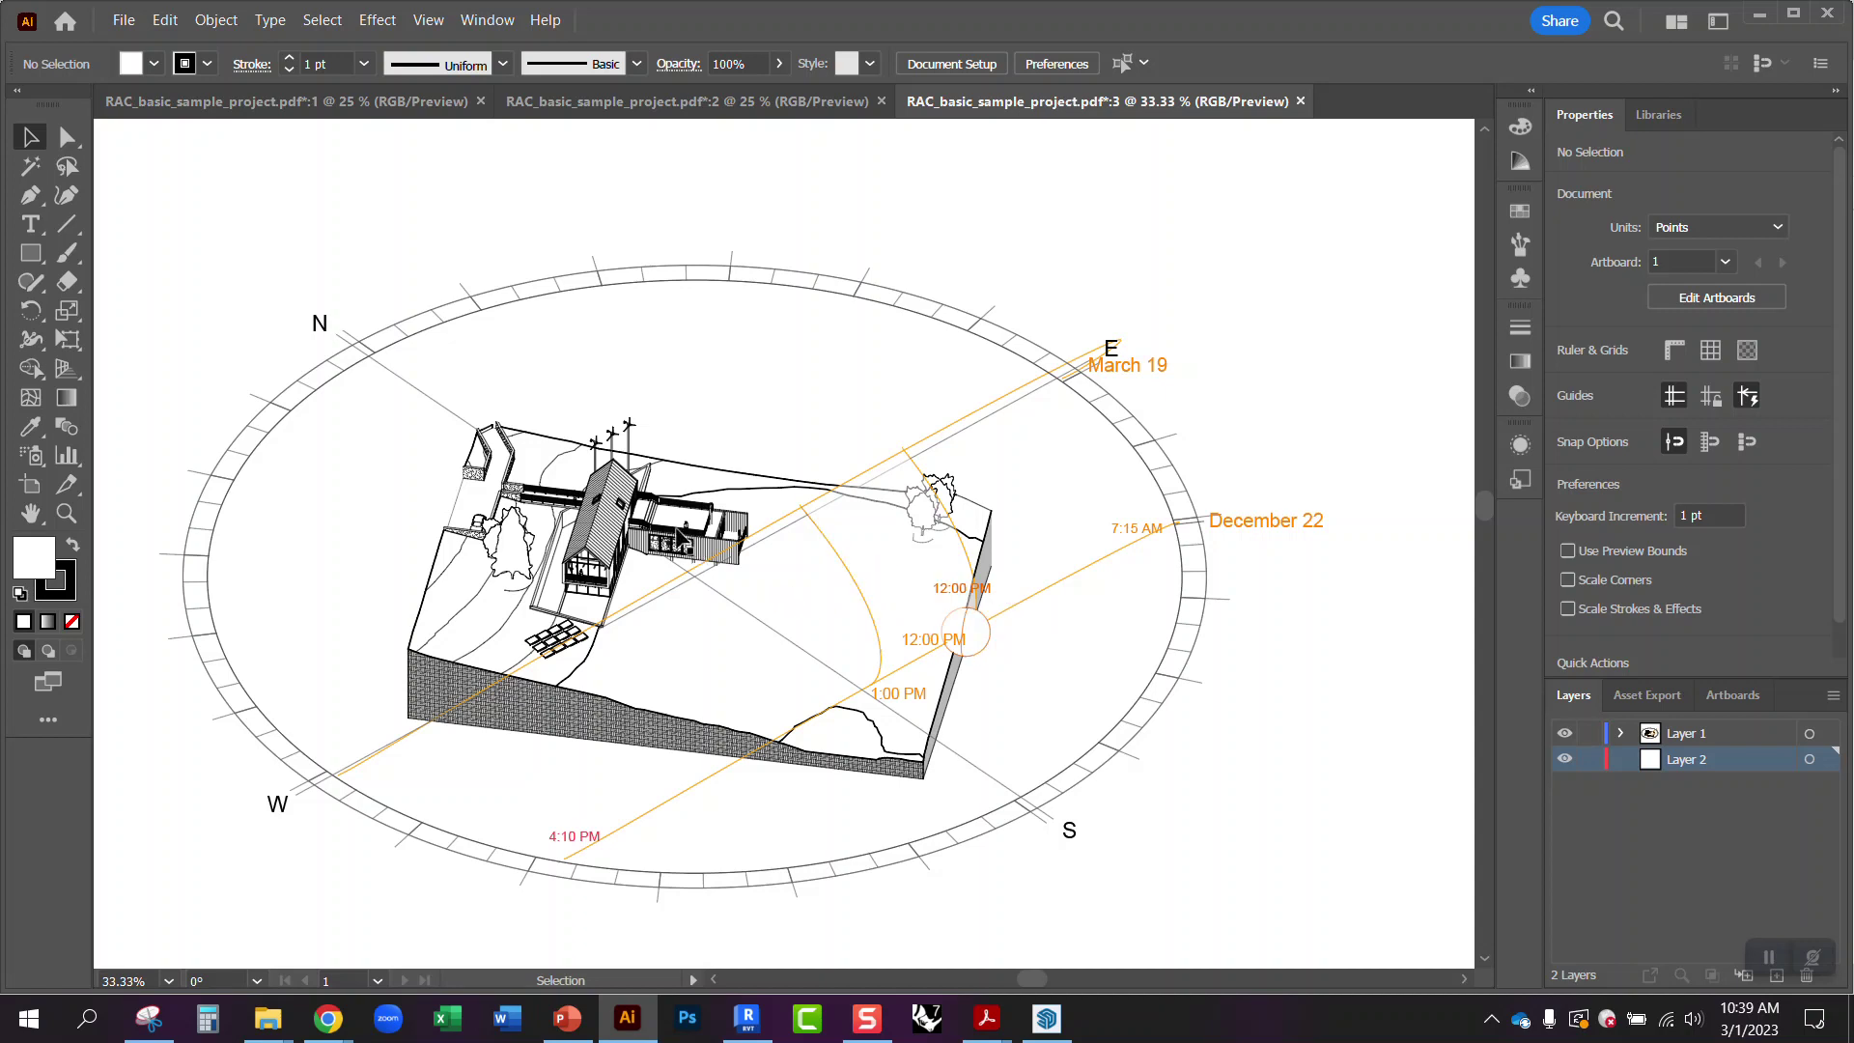
- Switch to the Direct Selection tool and make Layer 1 active, checking its artwork
left_click(685, 461)
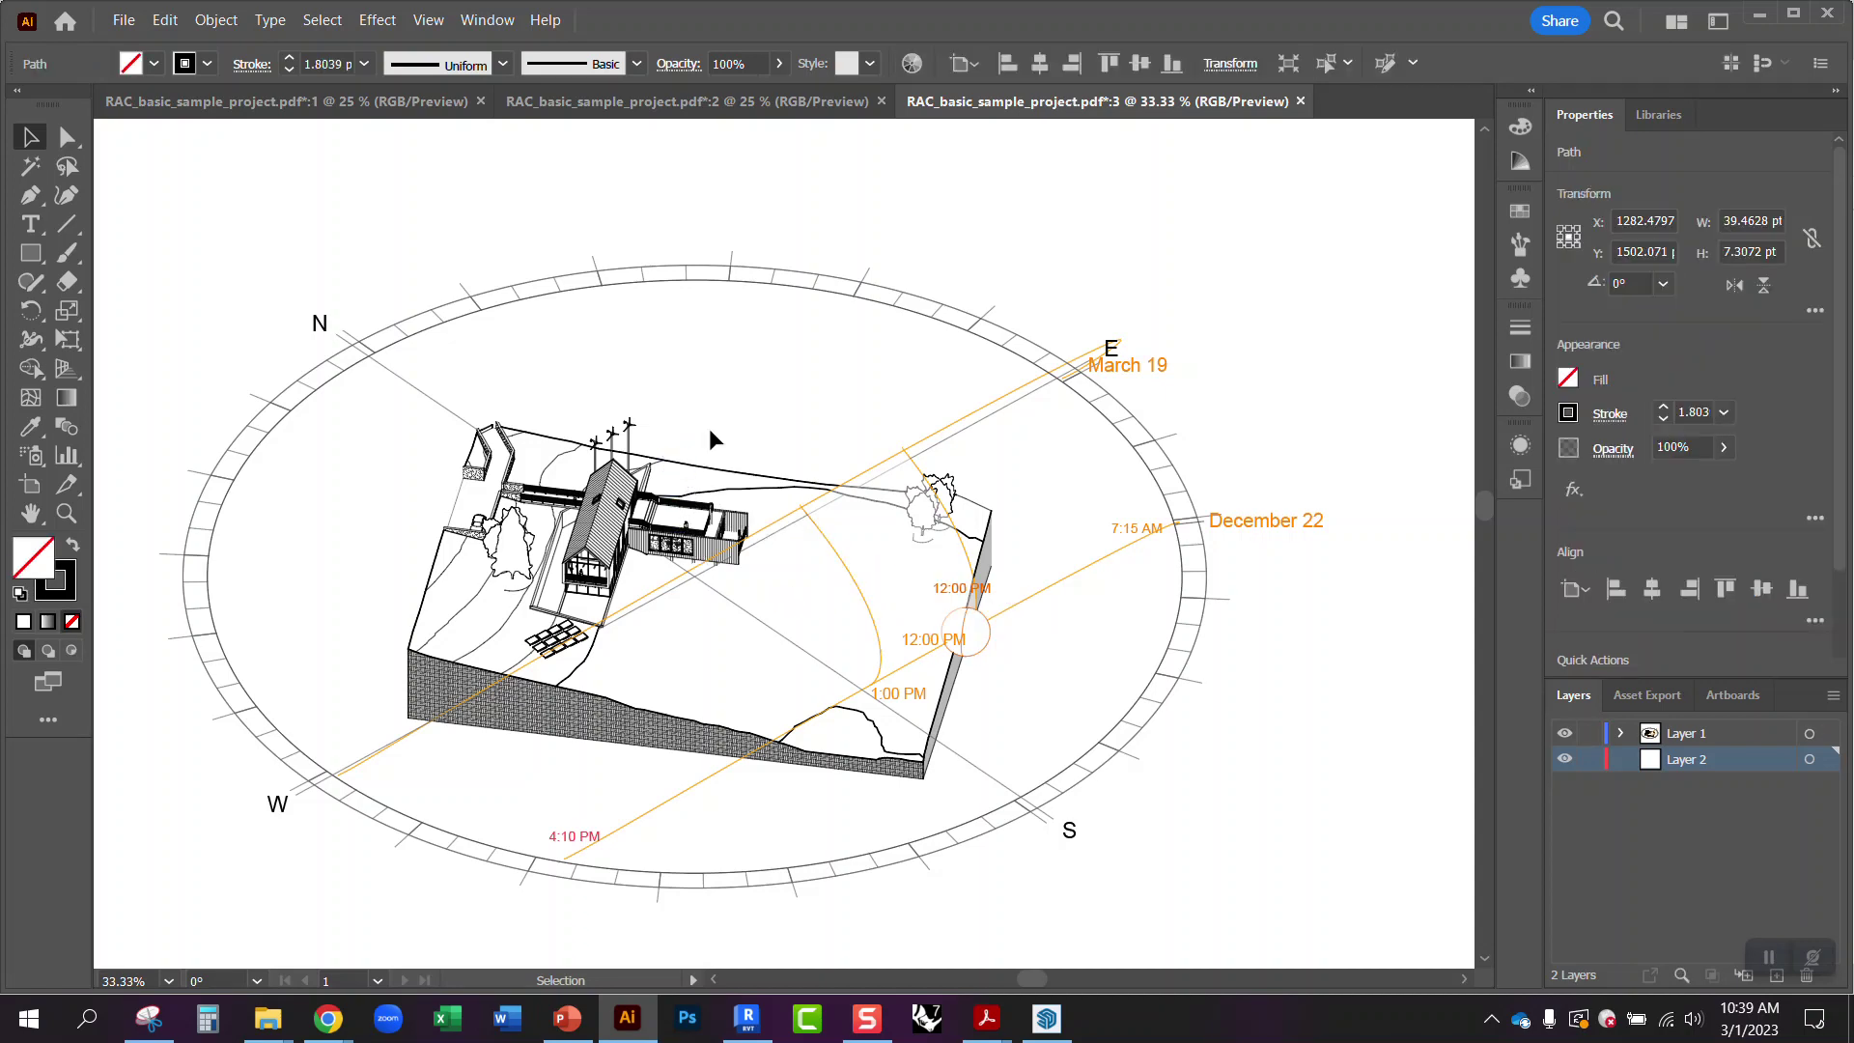
left_click(709, 457)
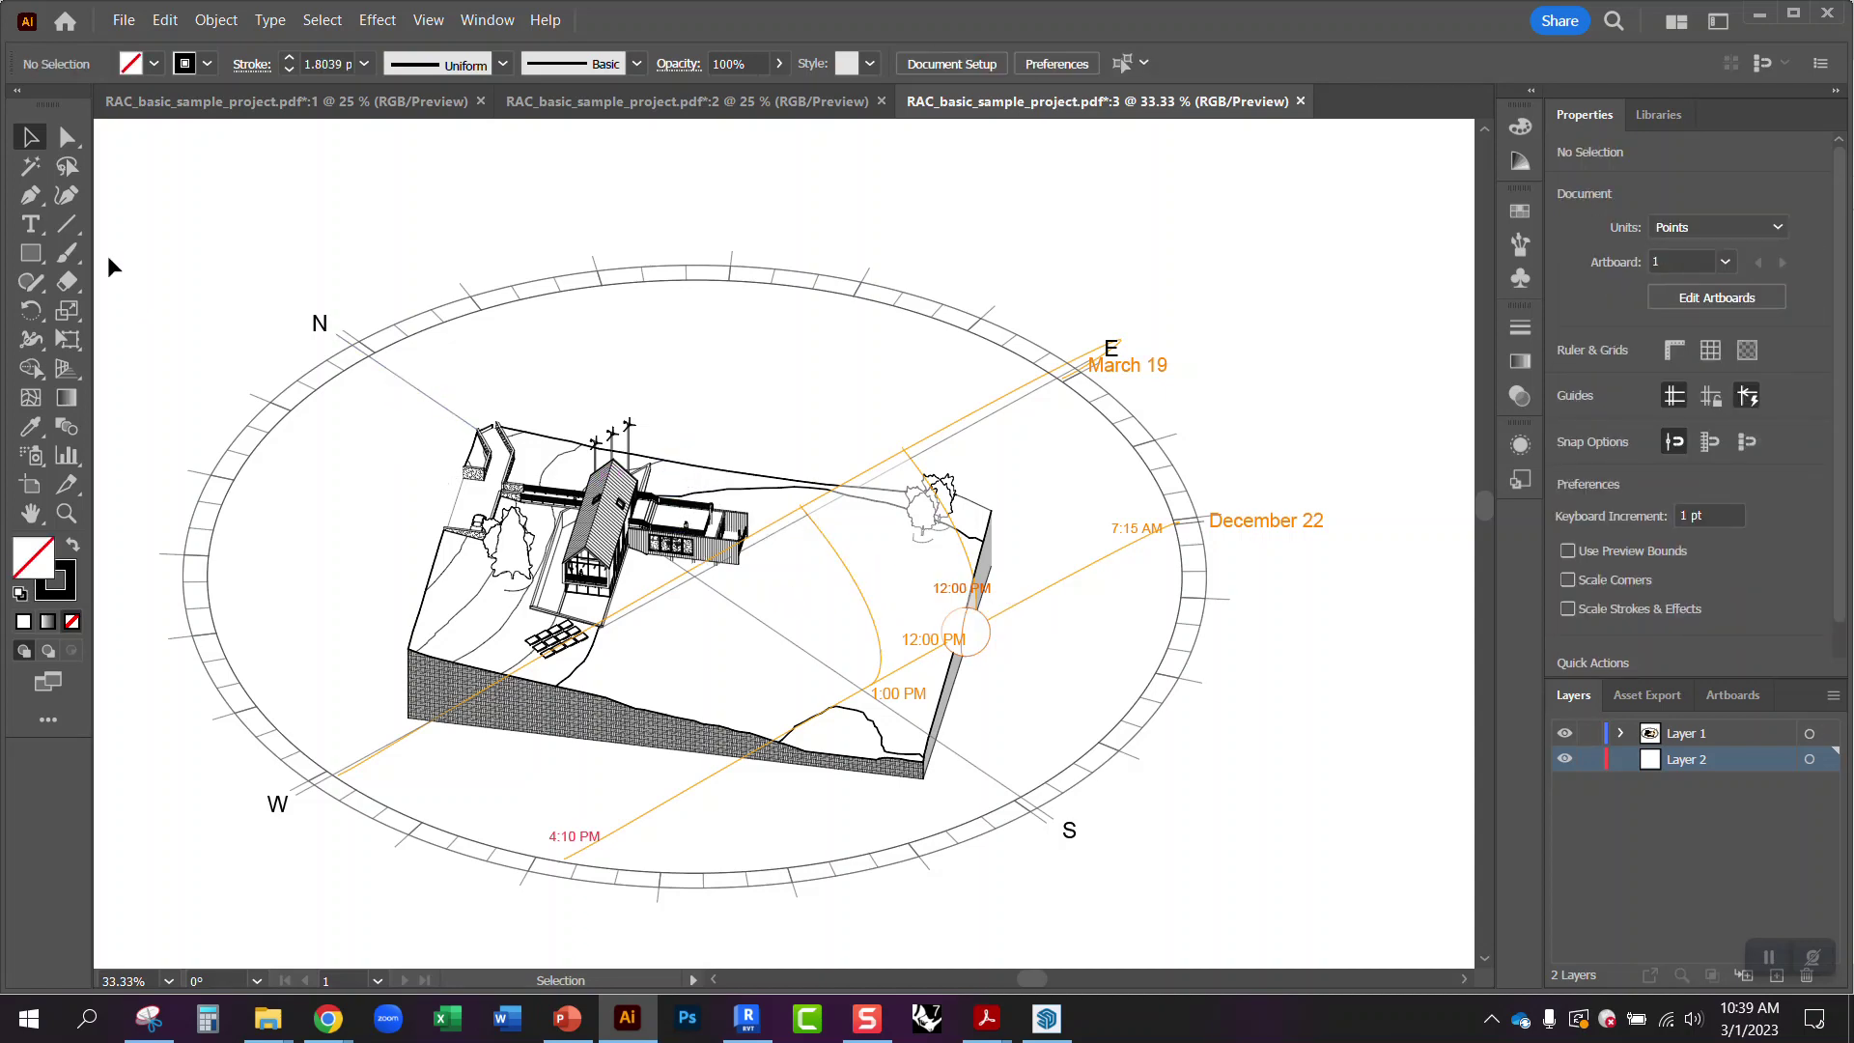
left_click(67, 136)
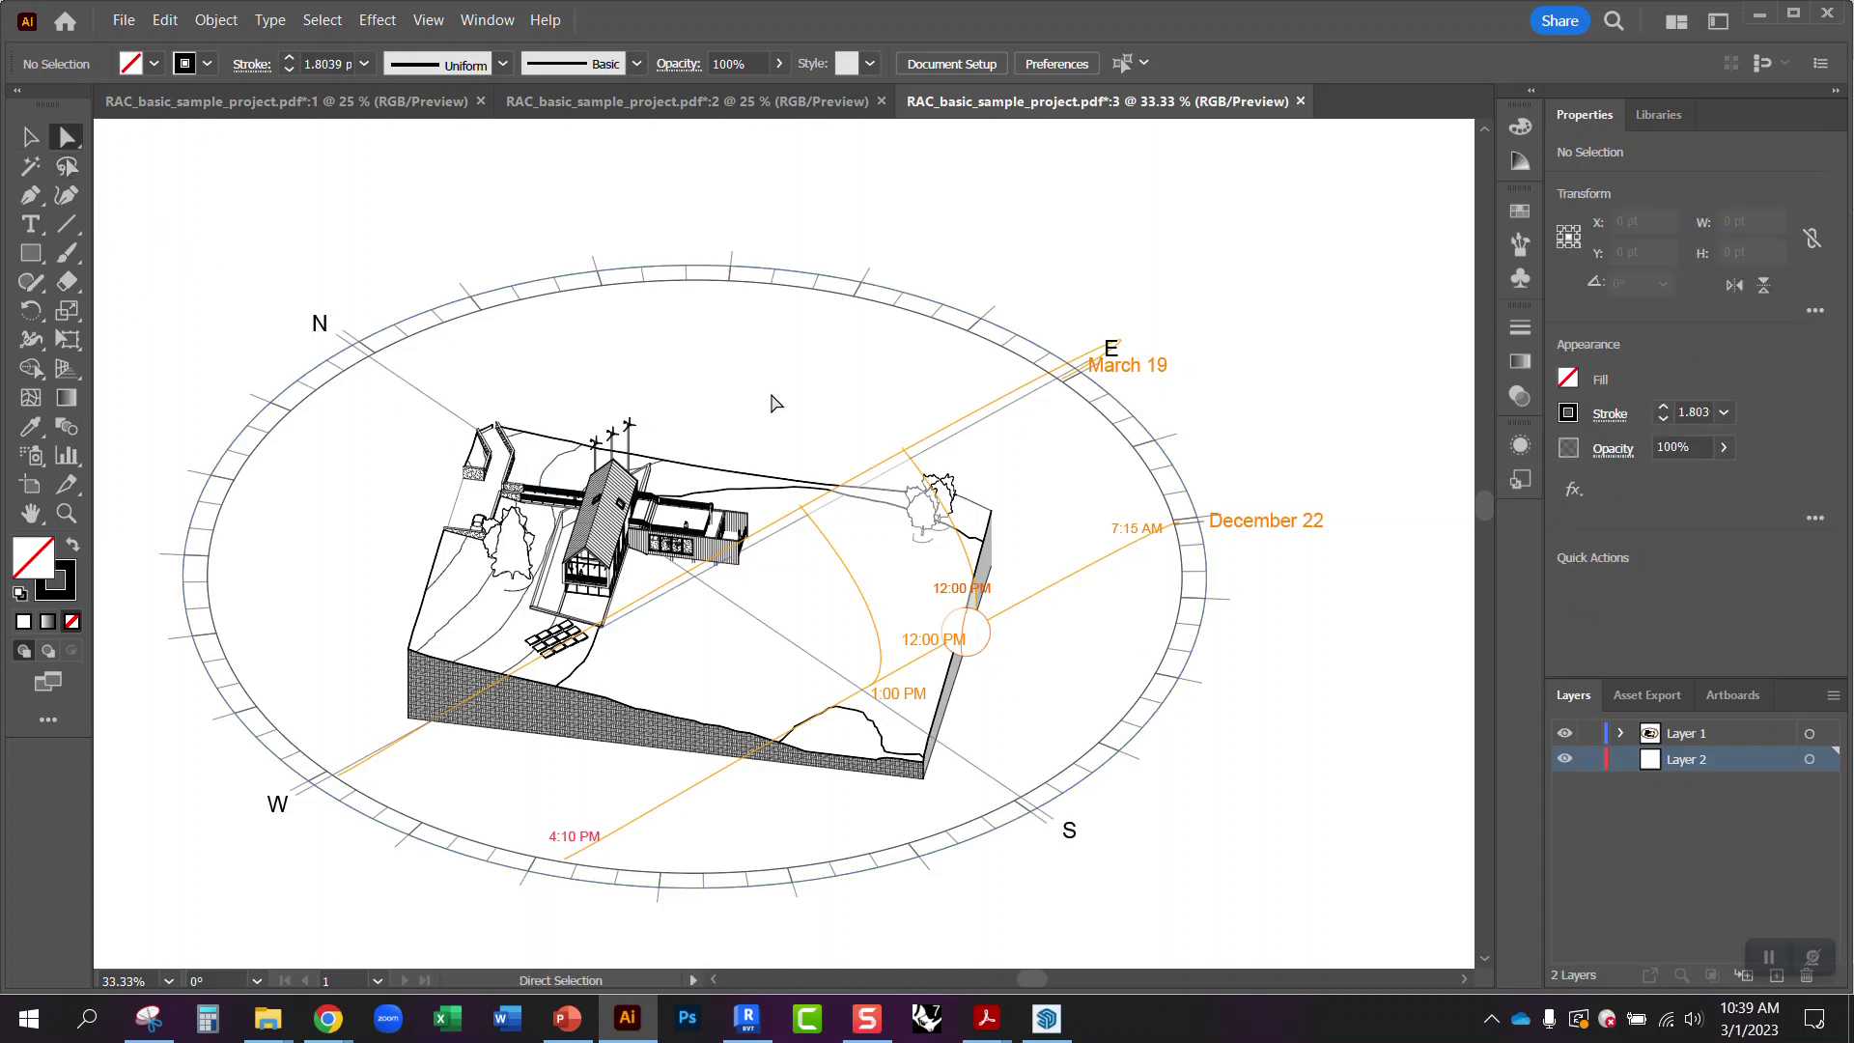
left_click(1694, 735)
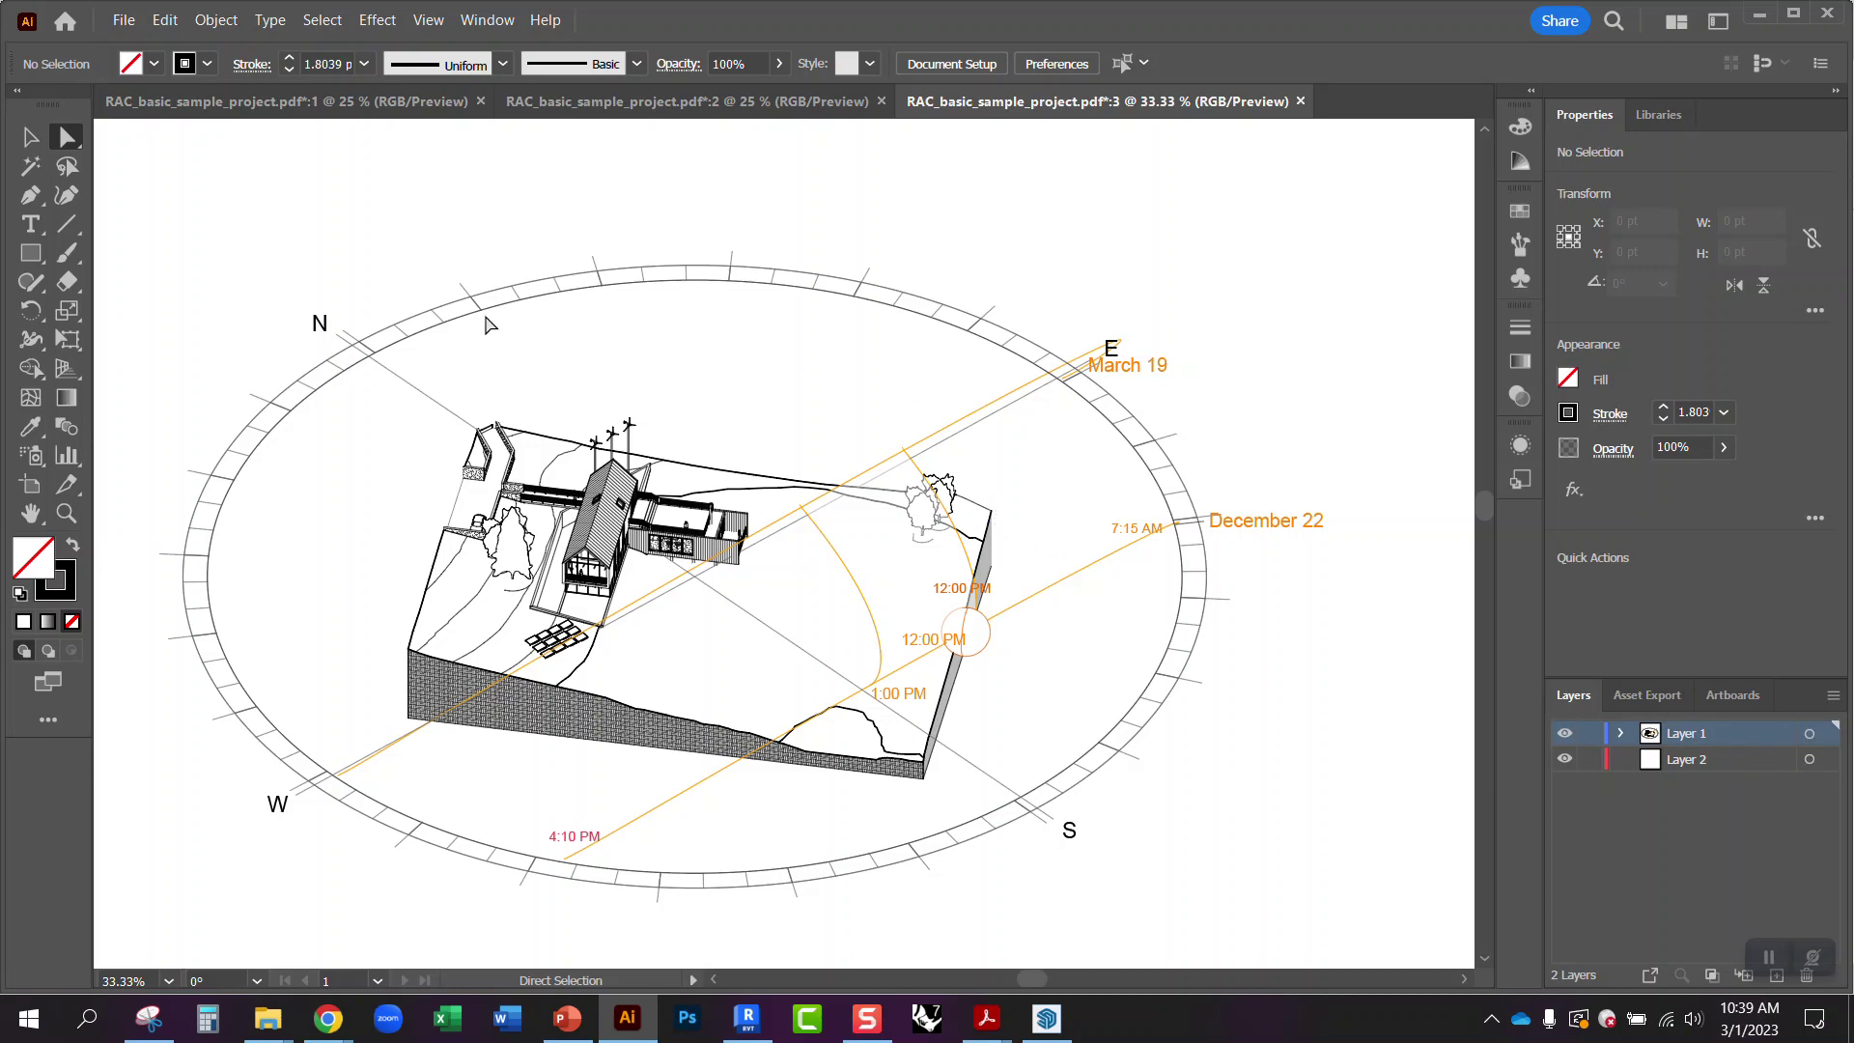
left_click(1808, 734)
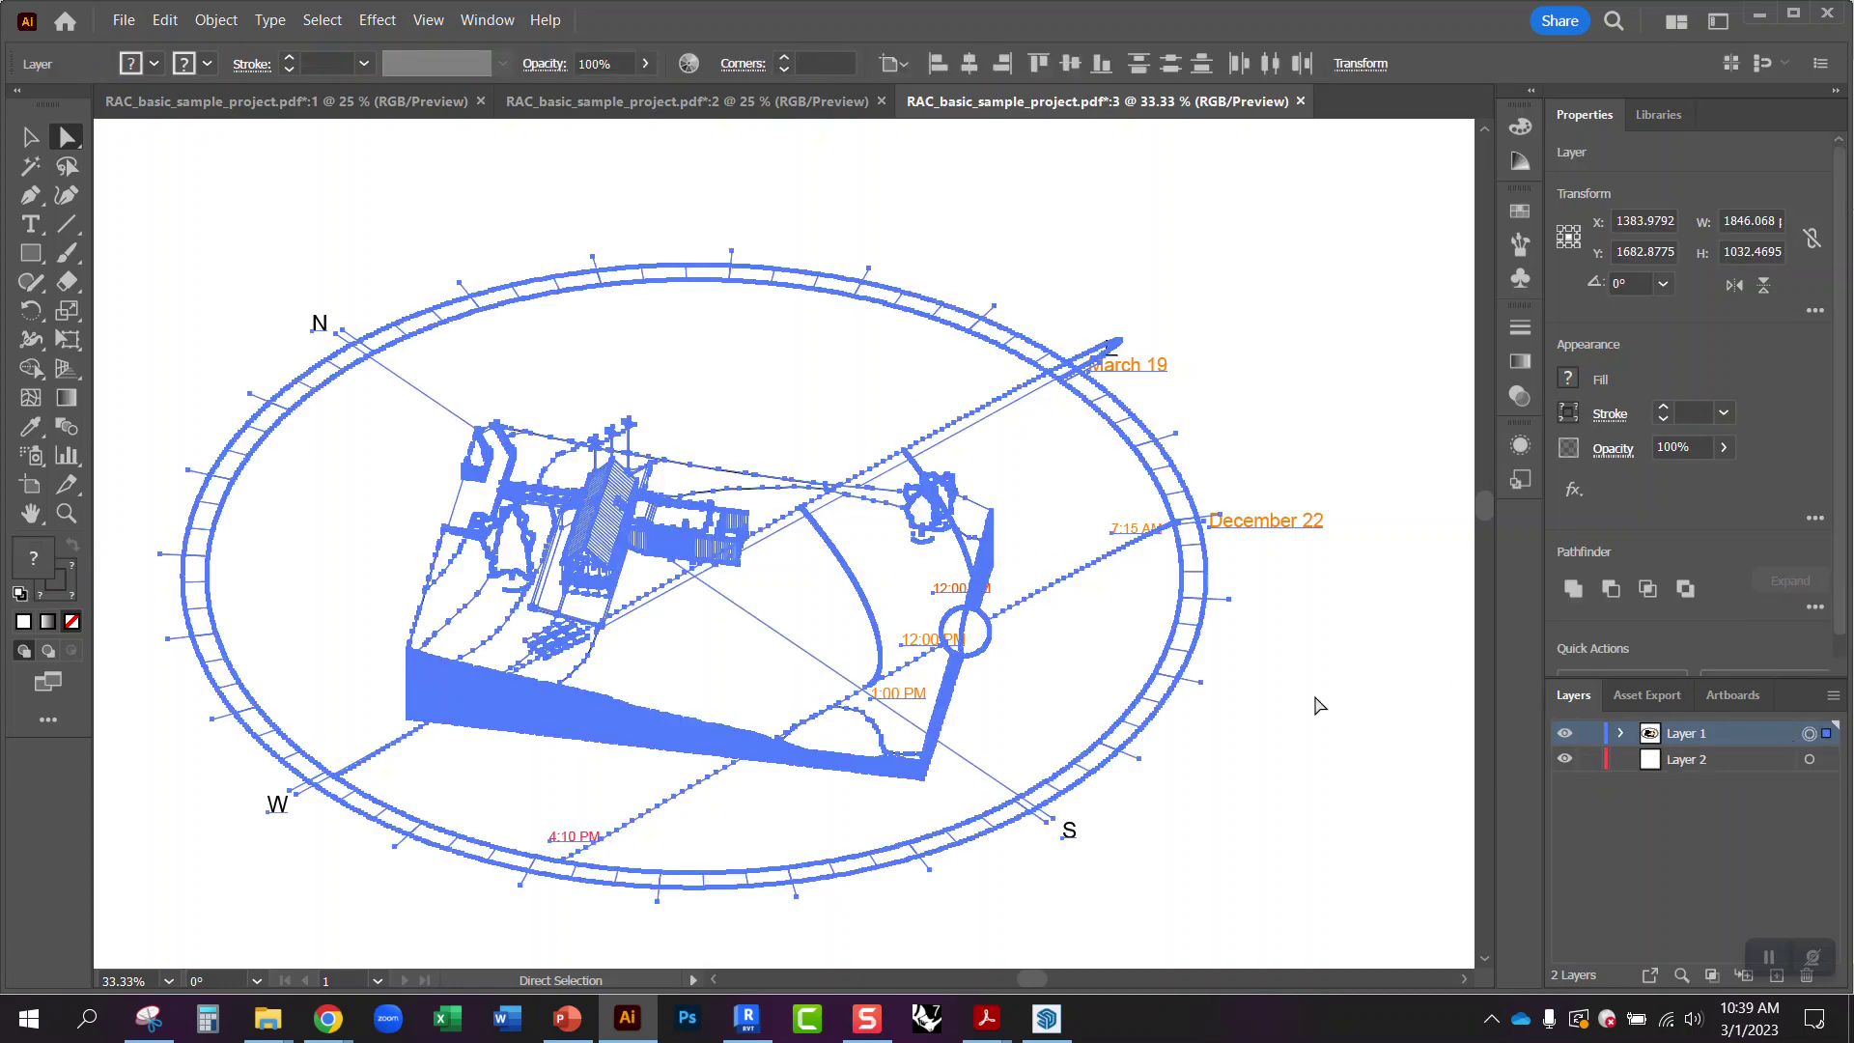
left_click(1319, 705)
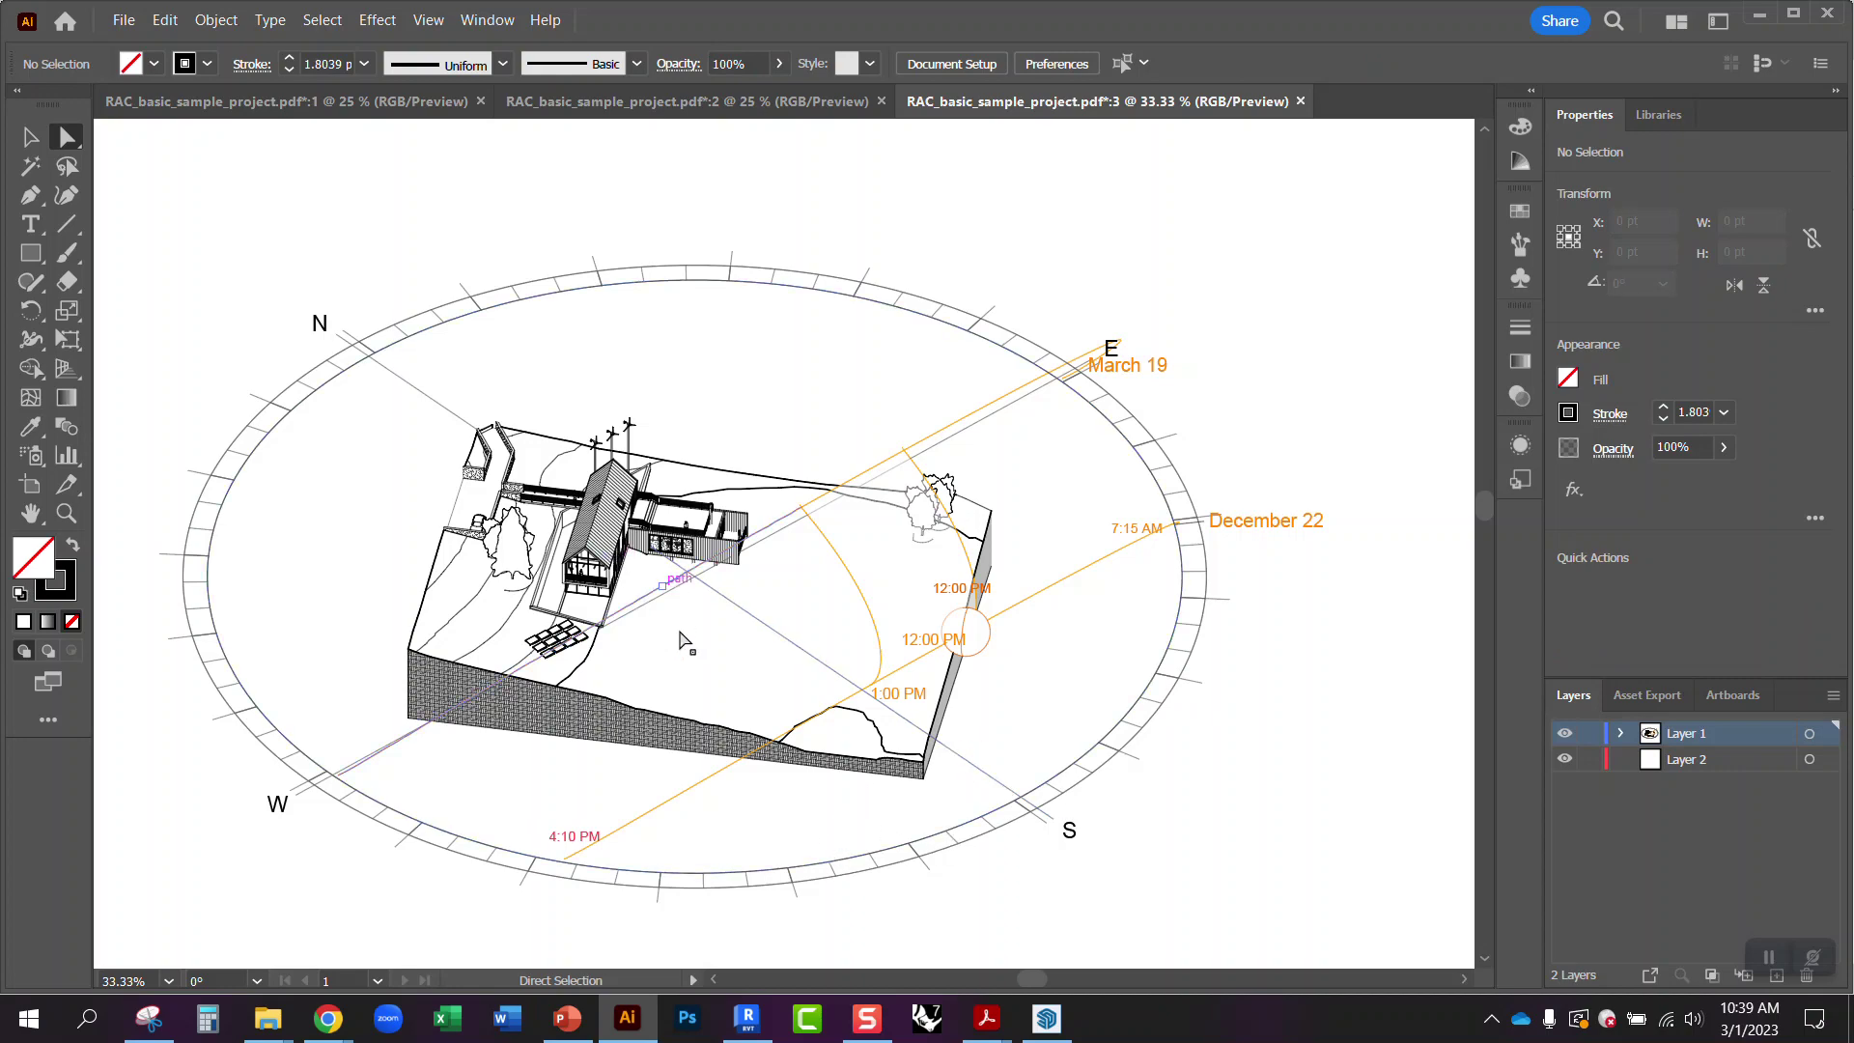
- Select a terrain outline segment and all paths with the same stroke weight
scroll(413, 657, "up", 3)
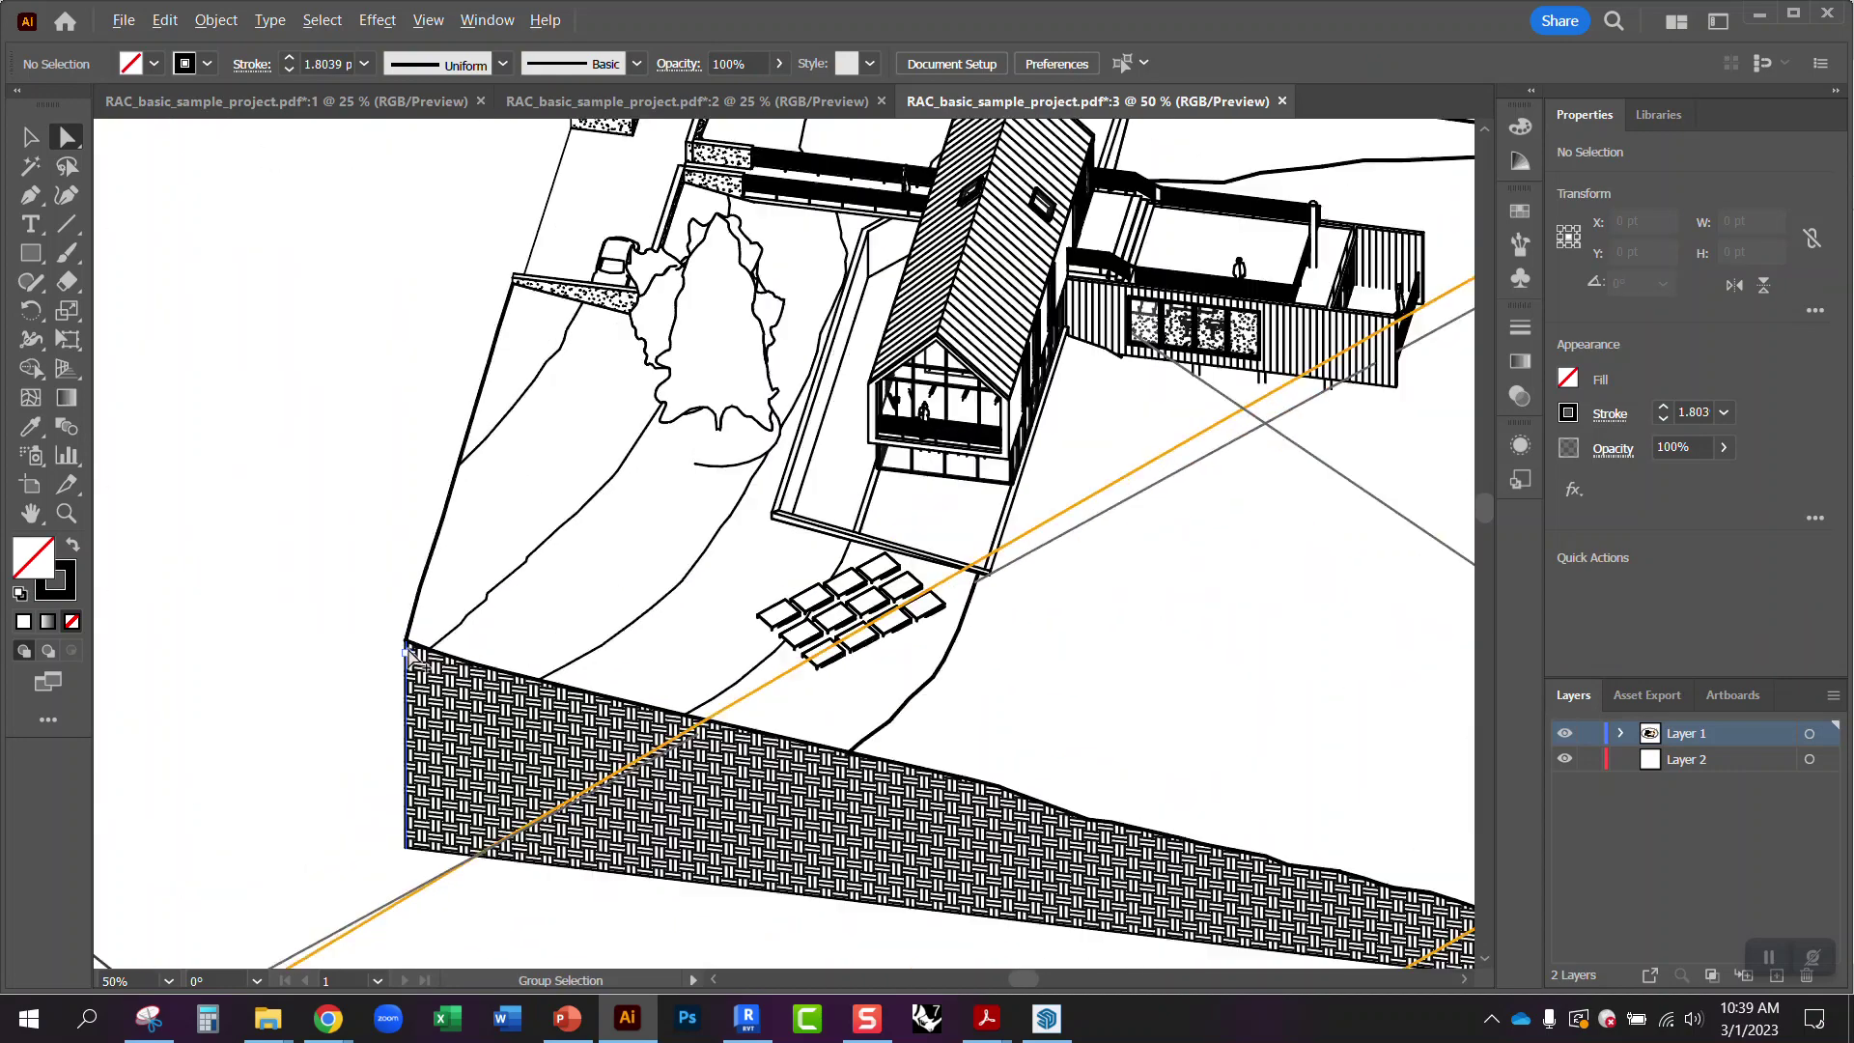
left_click(419, 611)
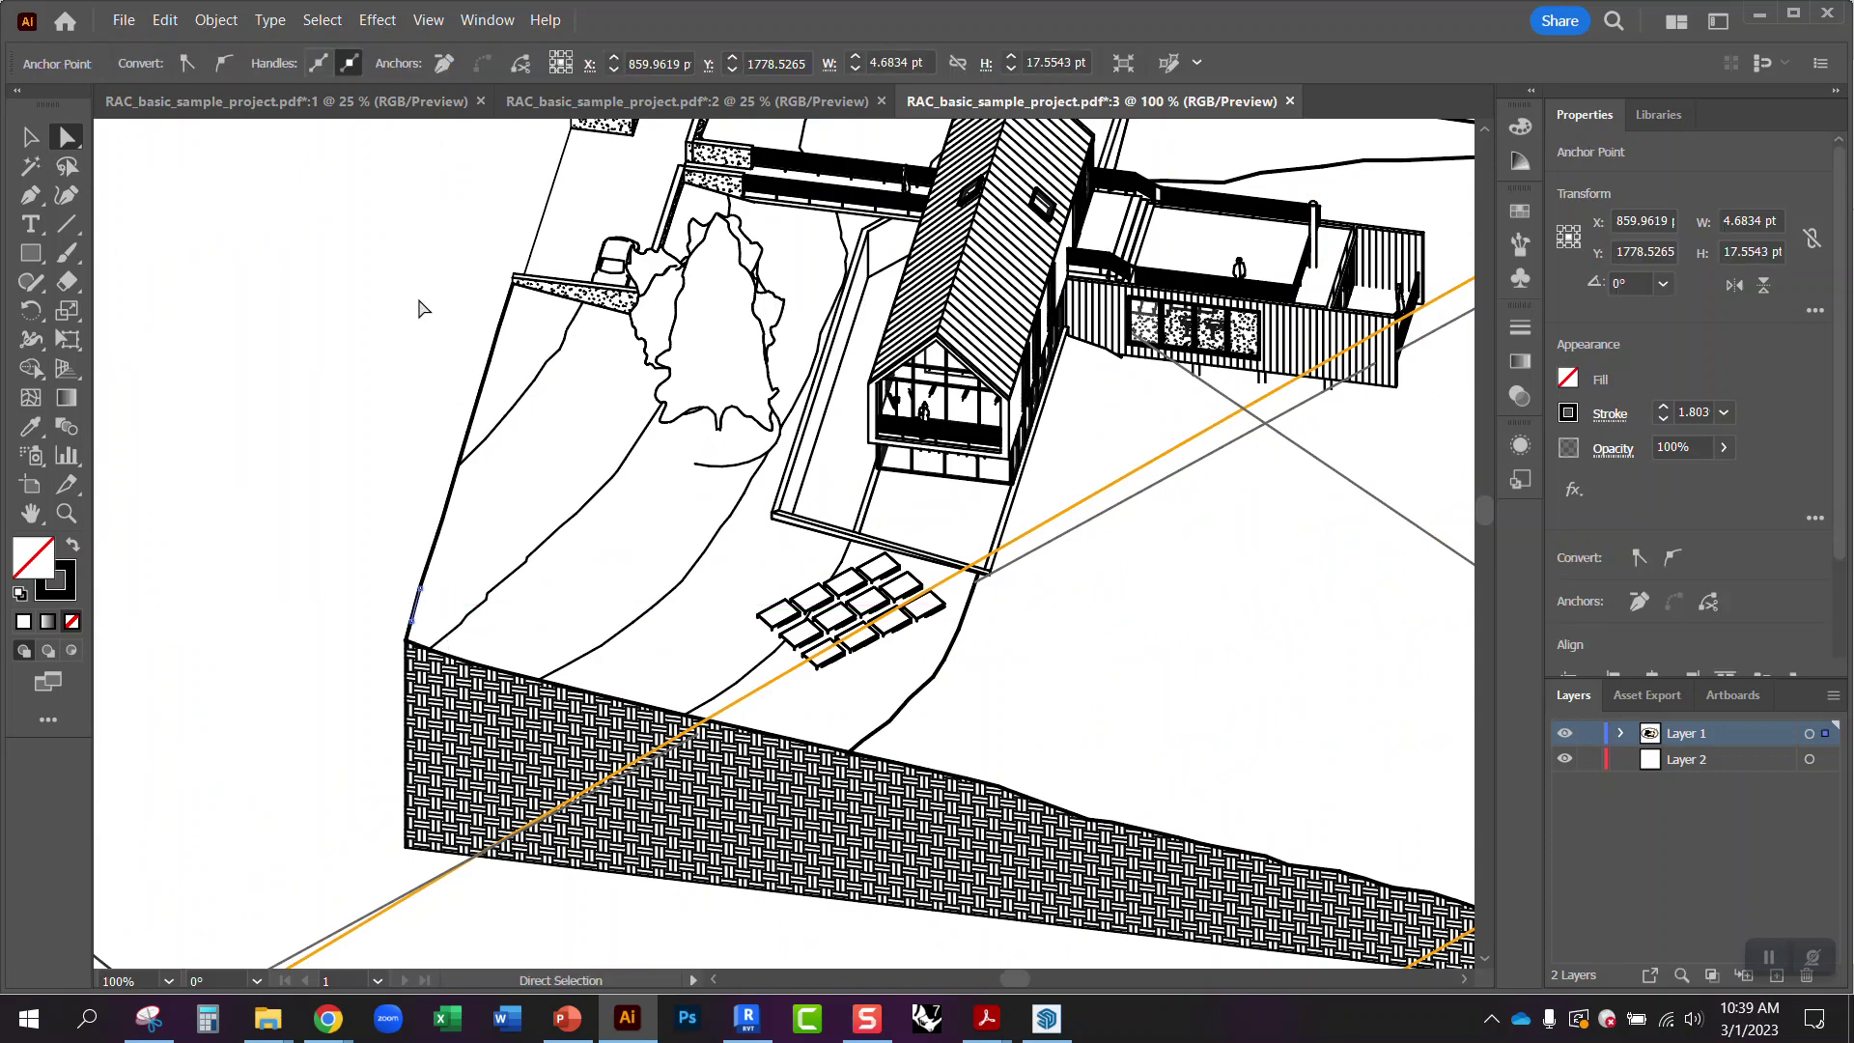
left_click(320, 21)
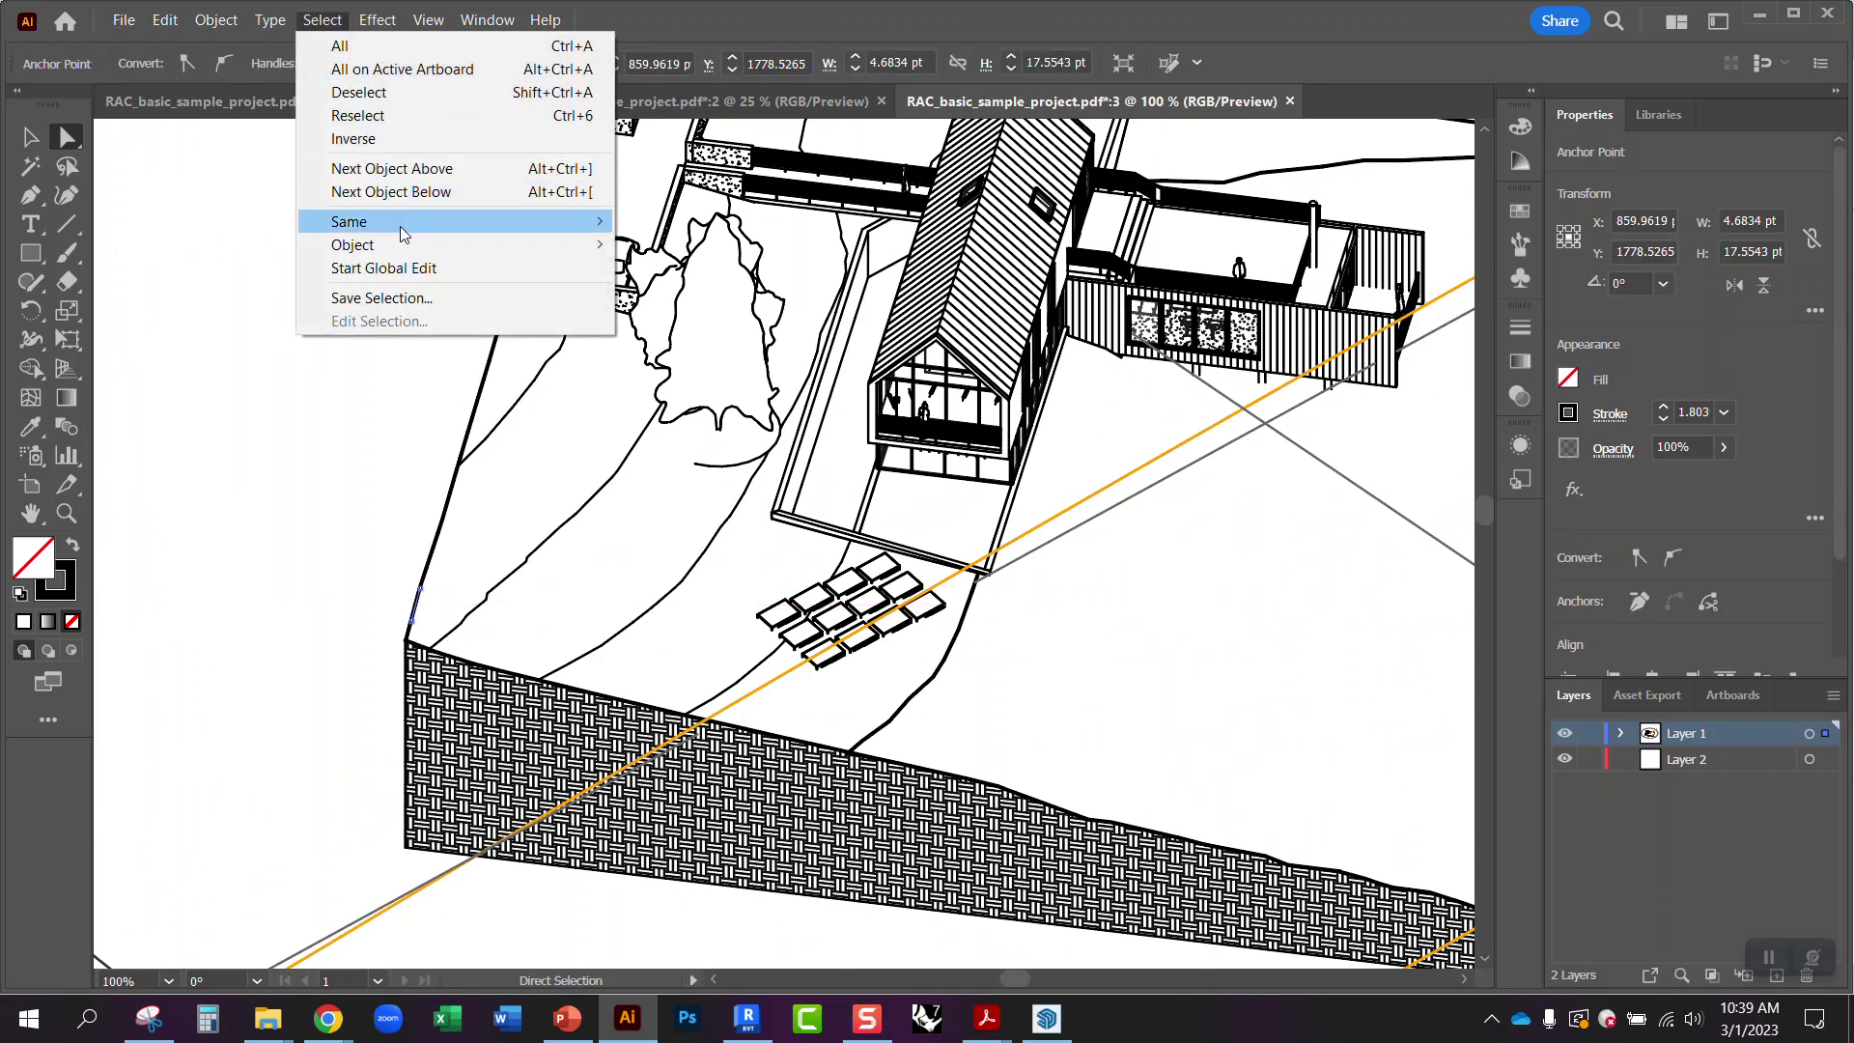
mouse_move(454, 224)
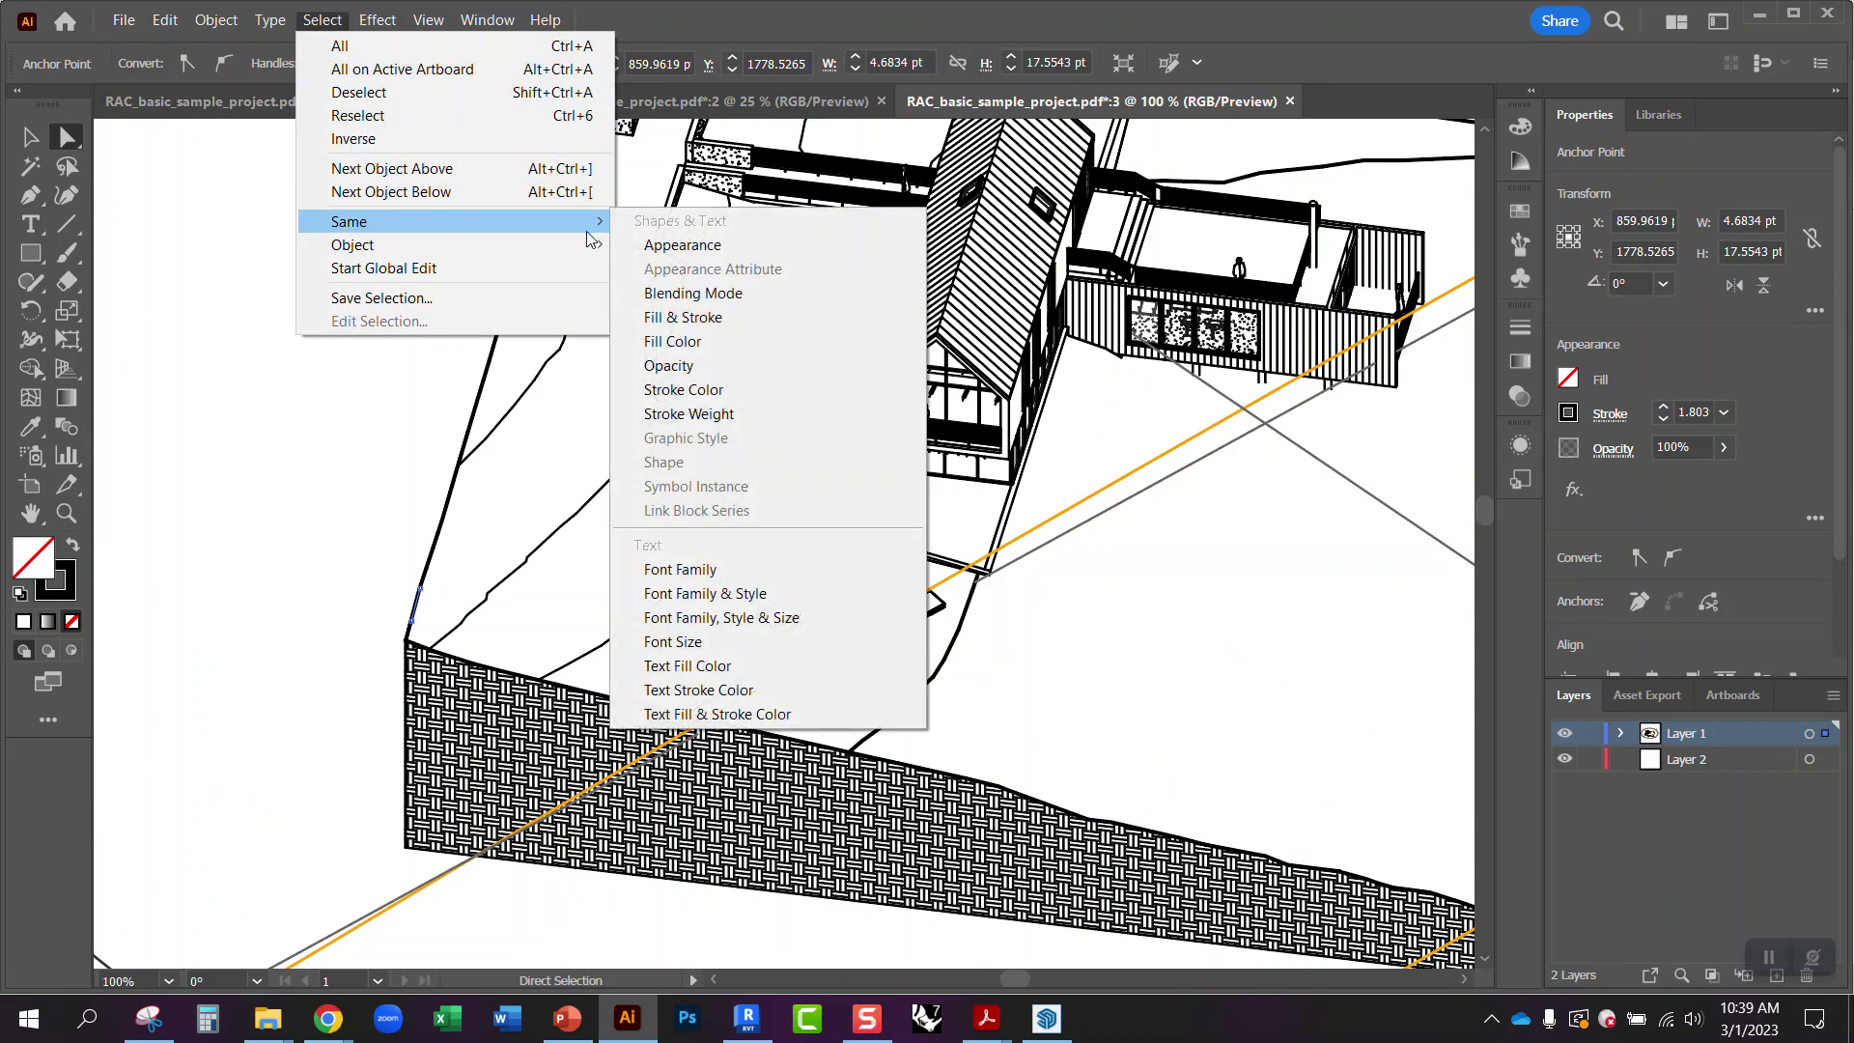
left_click(706, 415)
scroll(391, 531, "down", 3)
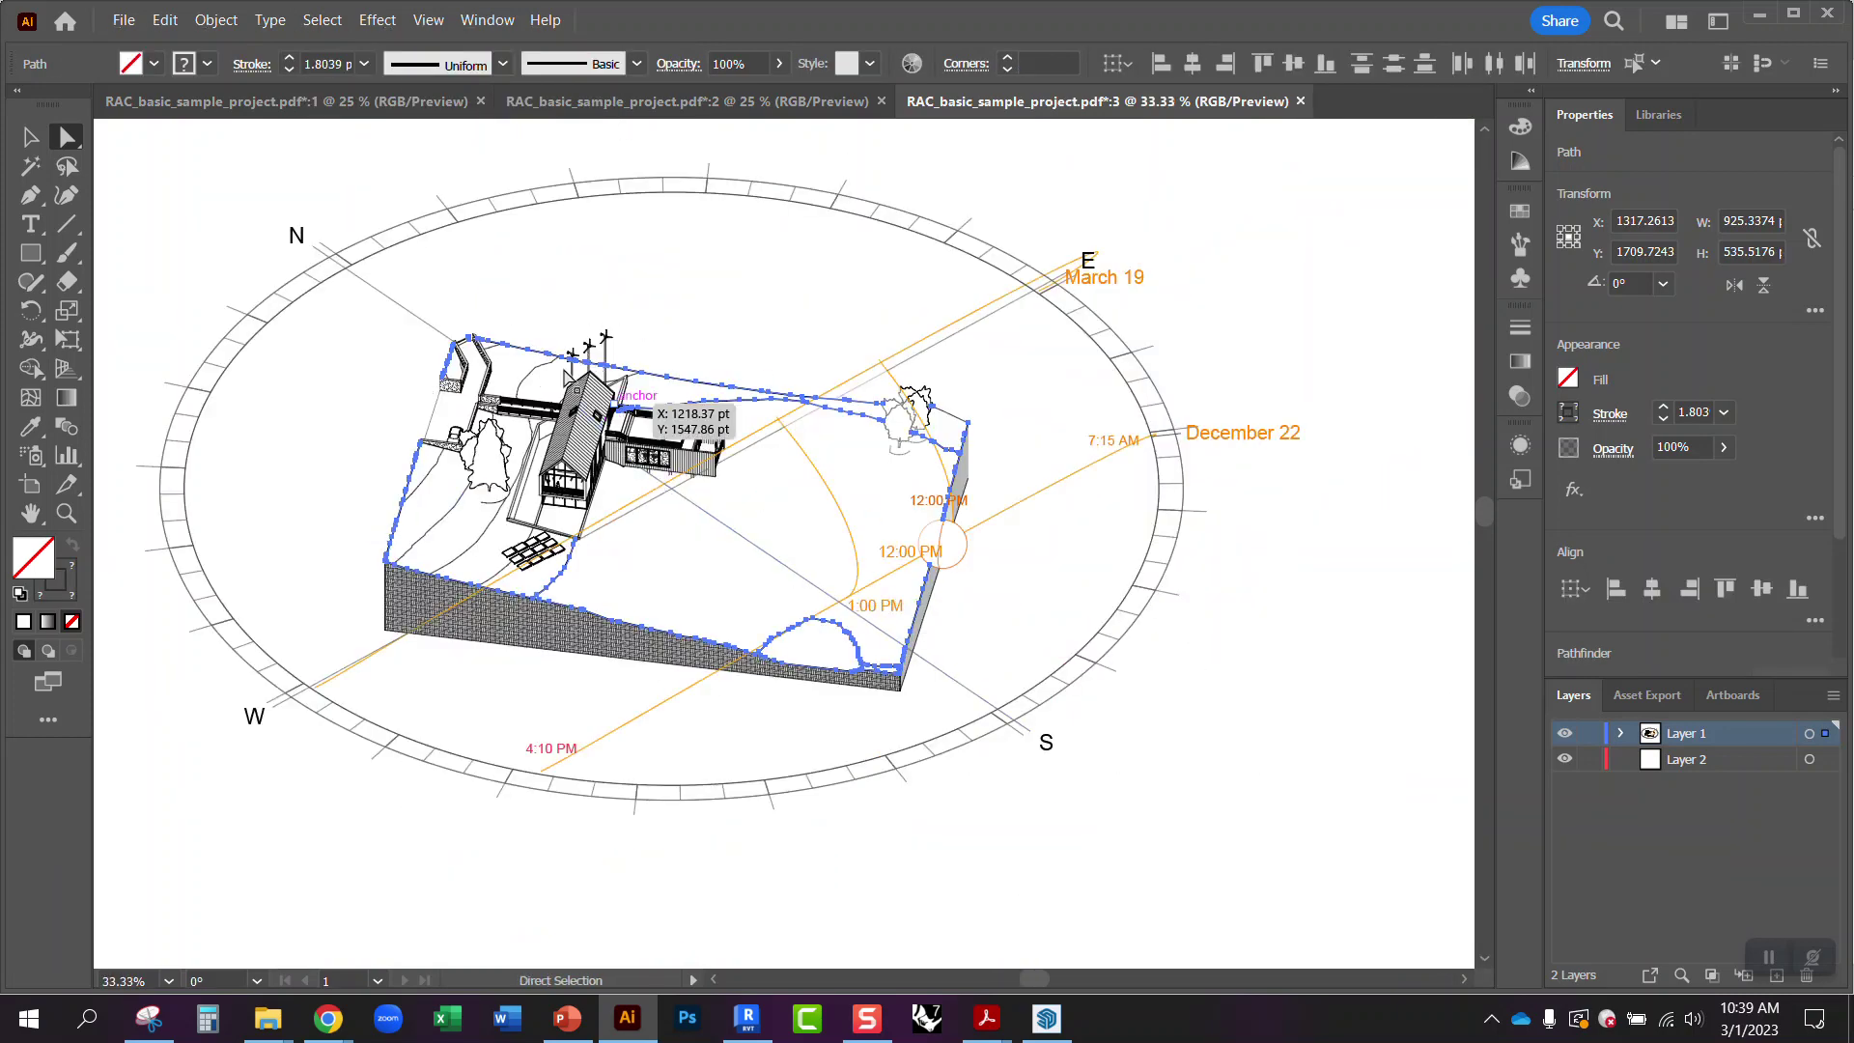
scroll(560, 425, "up", 1)
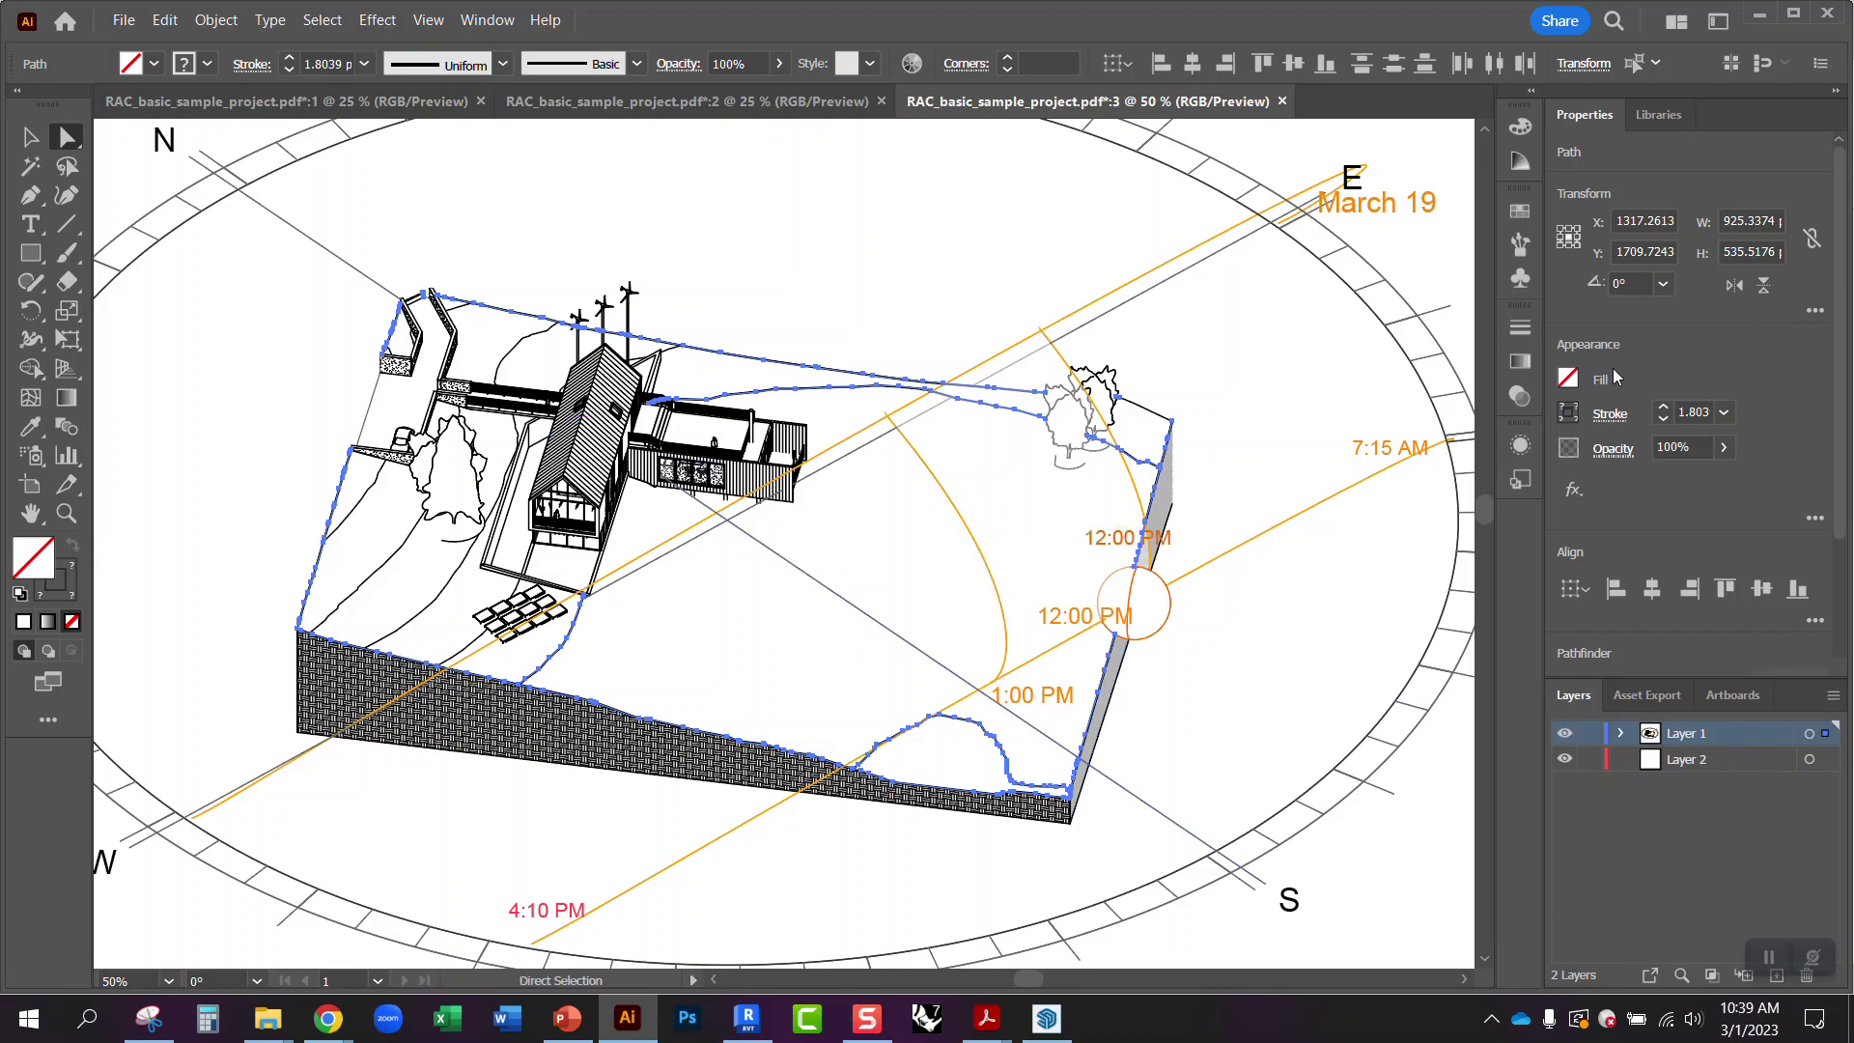
- Give the selected terrain lines a 2 pt stroke, undoing a 4 pt trial, then zoom out
left_click(366, 66)
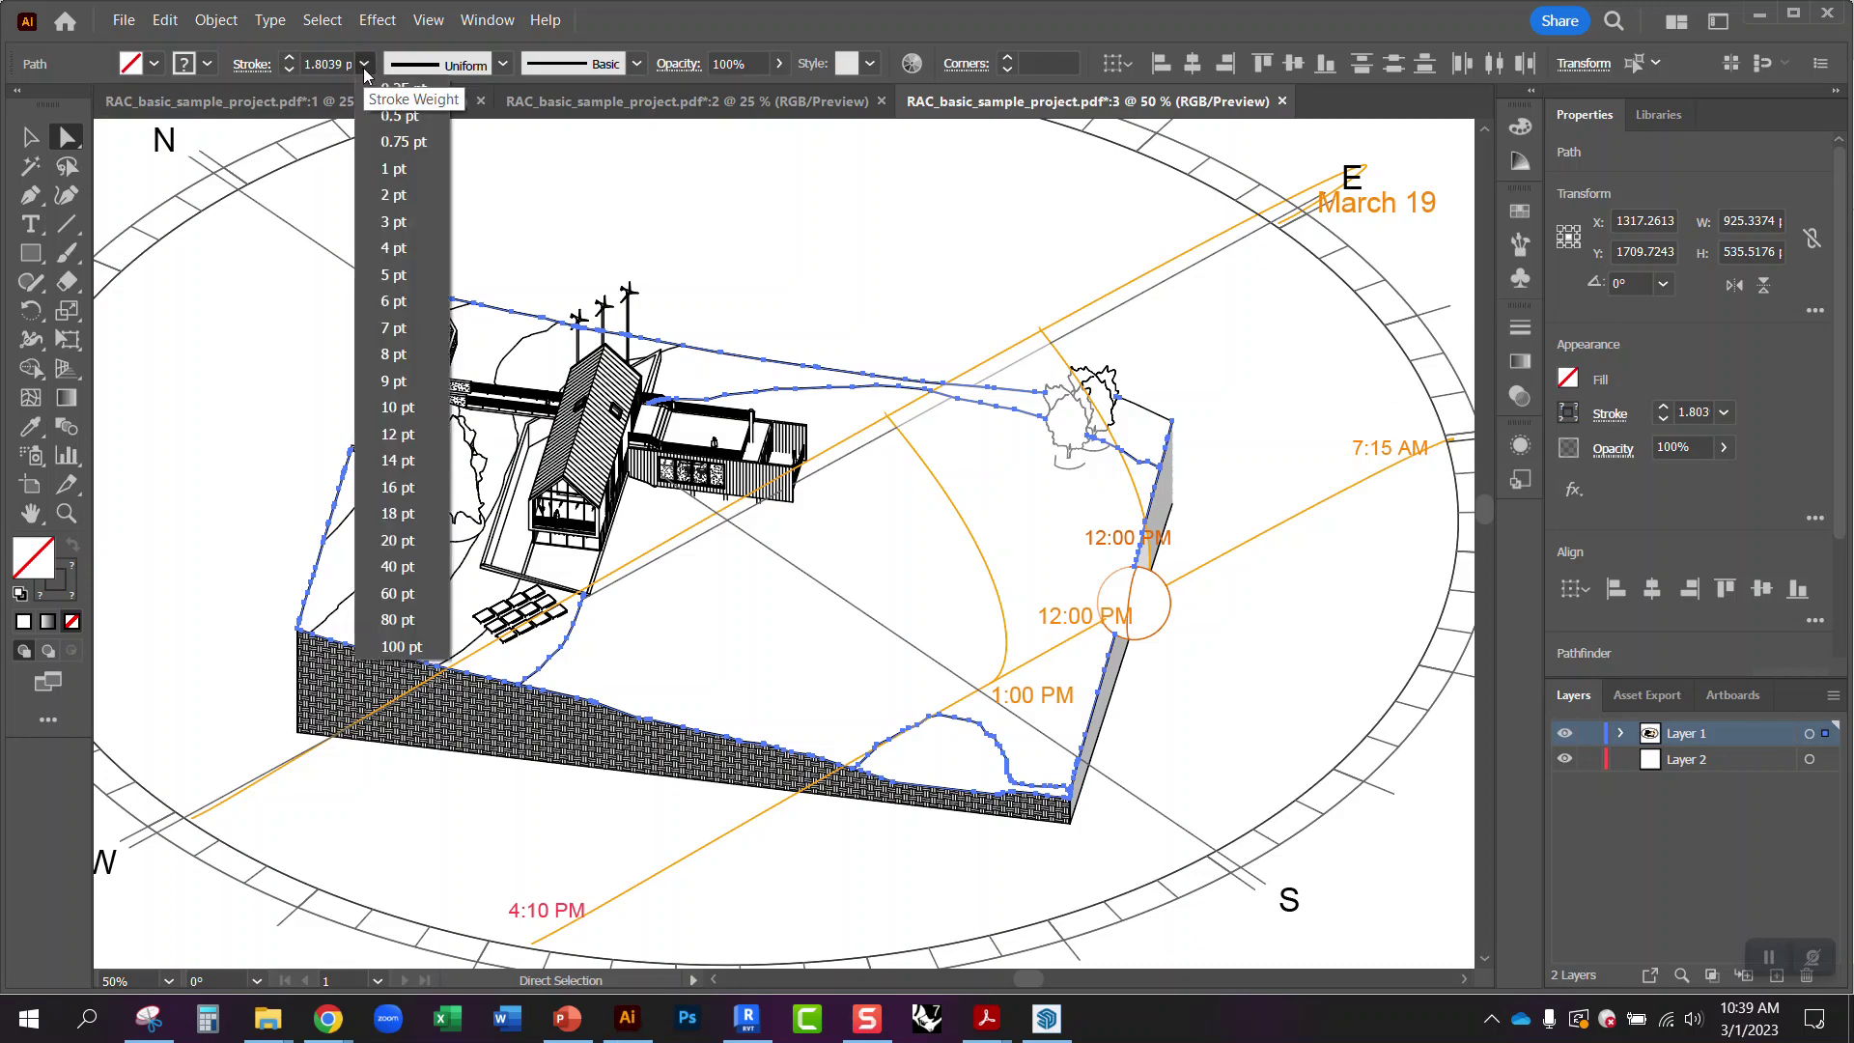
left_click(384, 196)
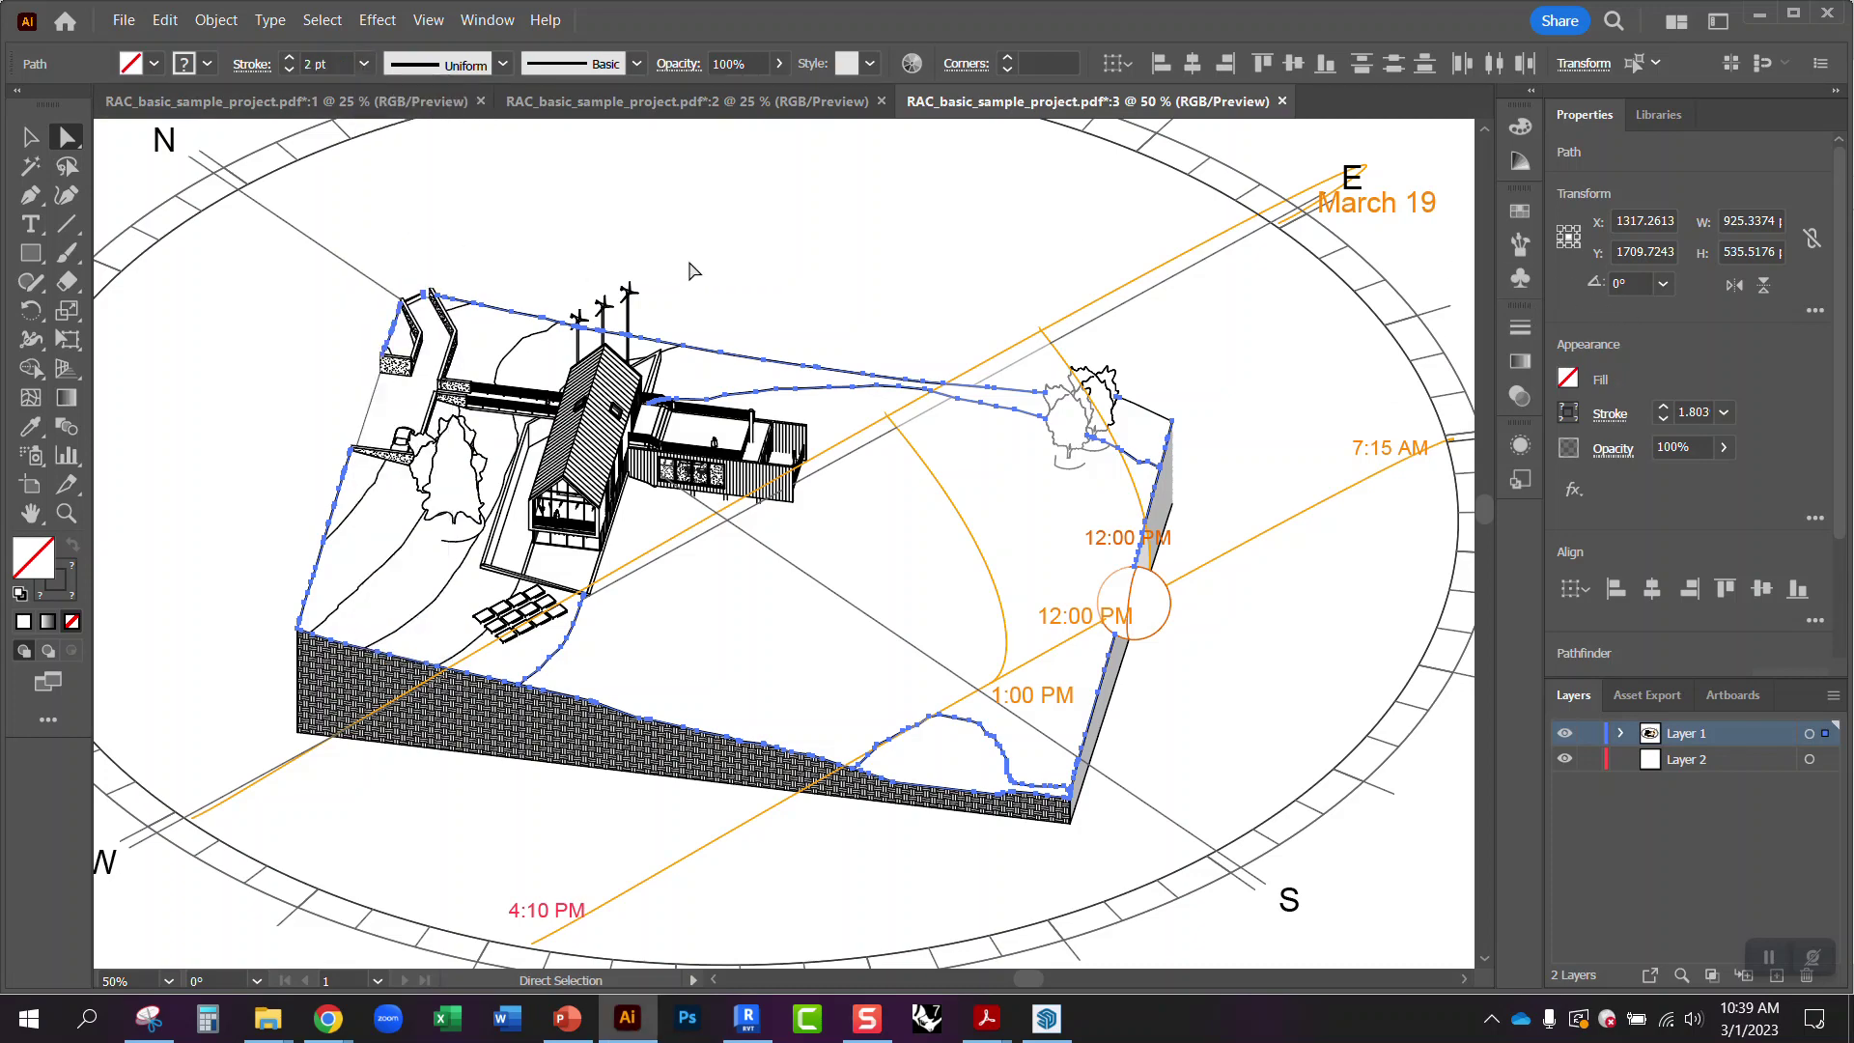
left_click(364, 64)
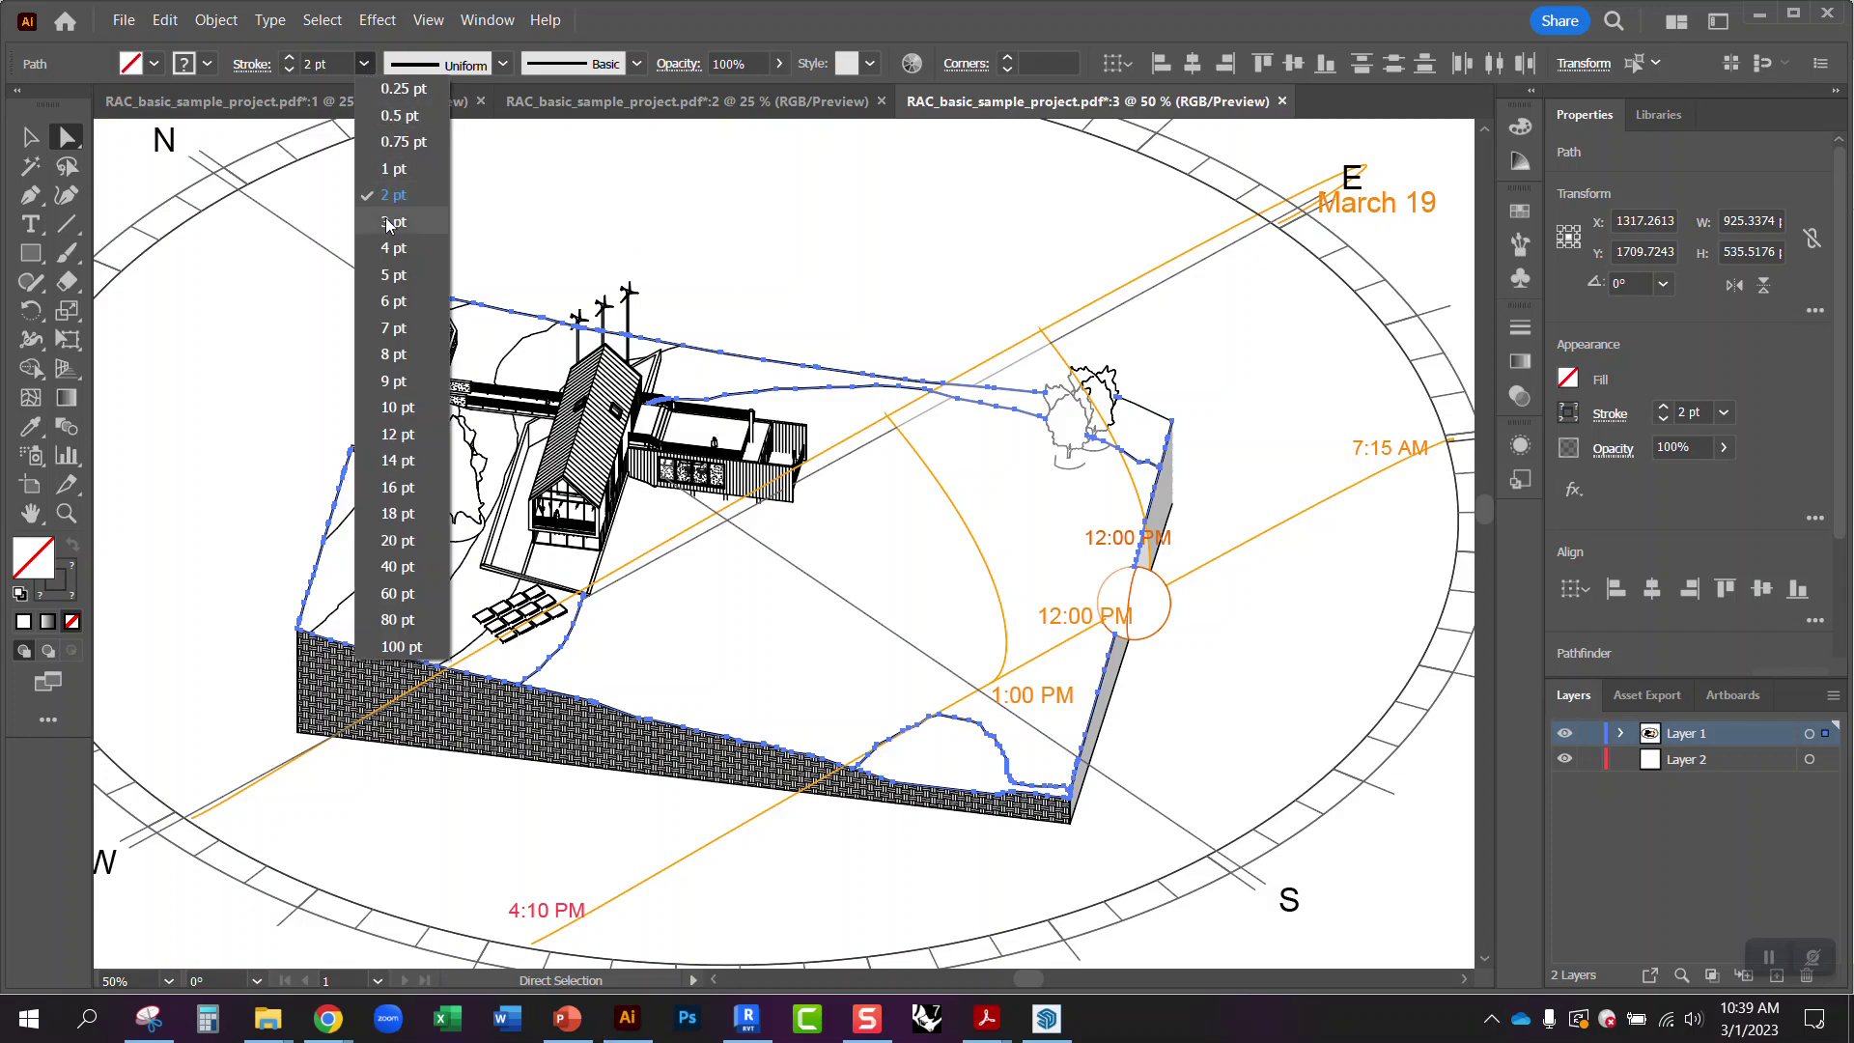
left_click(391, 249)
left_click(593, 240)
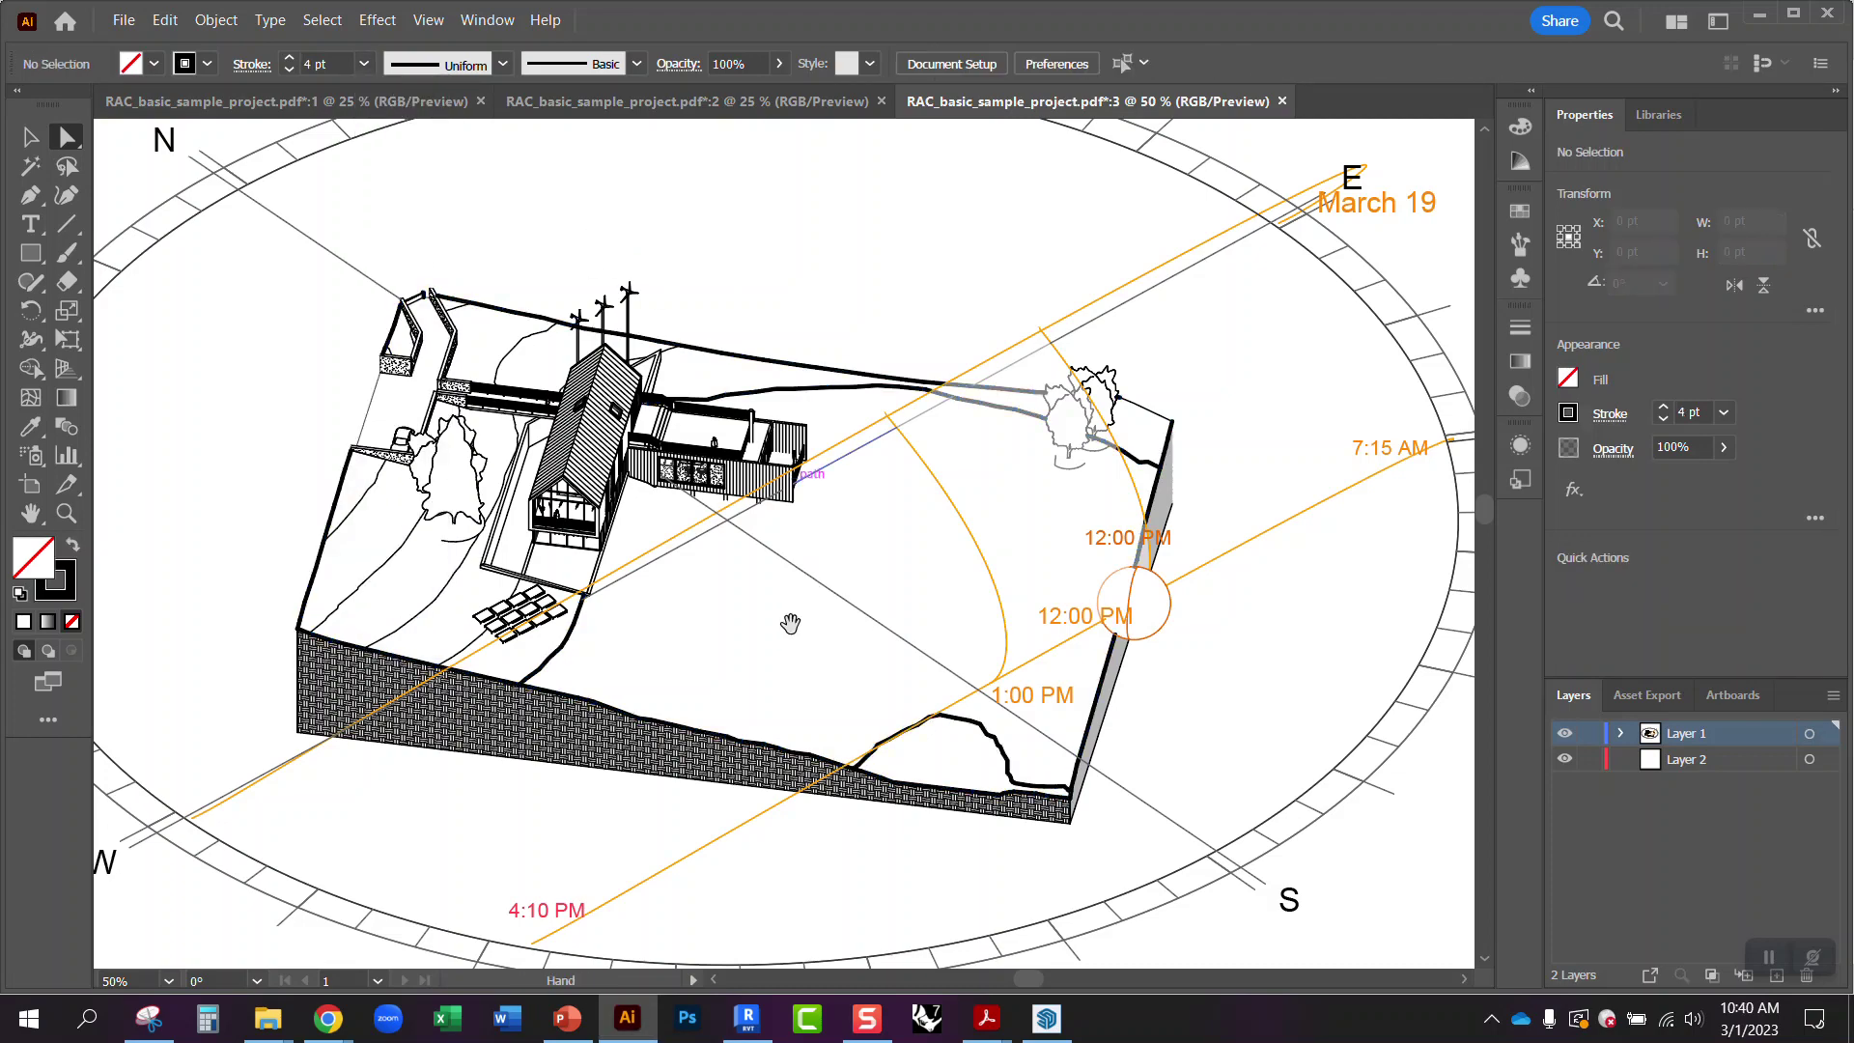
key("ctrl+z")
key("ctrl+z")
key("ctrl+z")
key("ctrl+z")
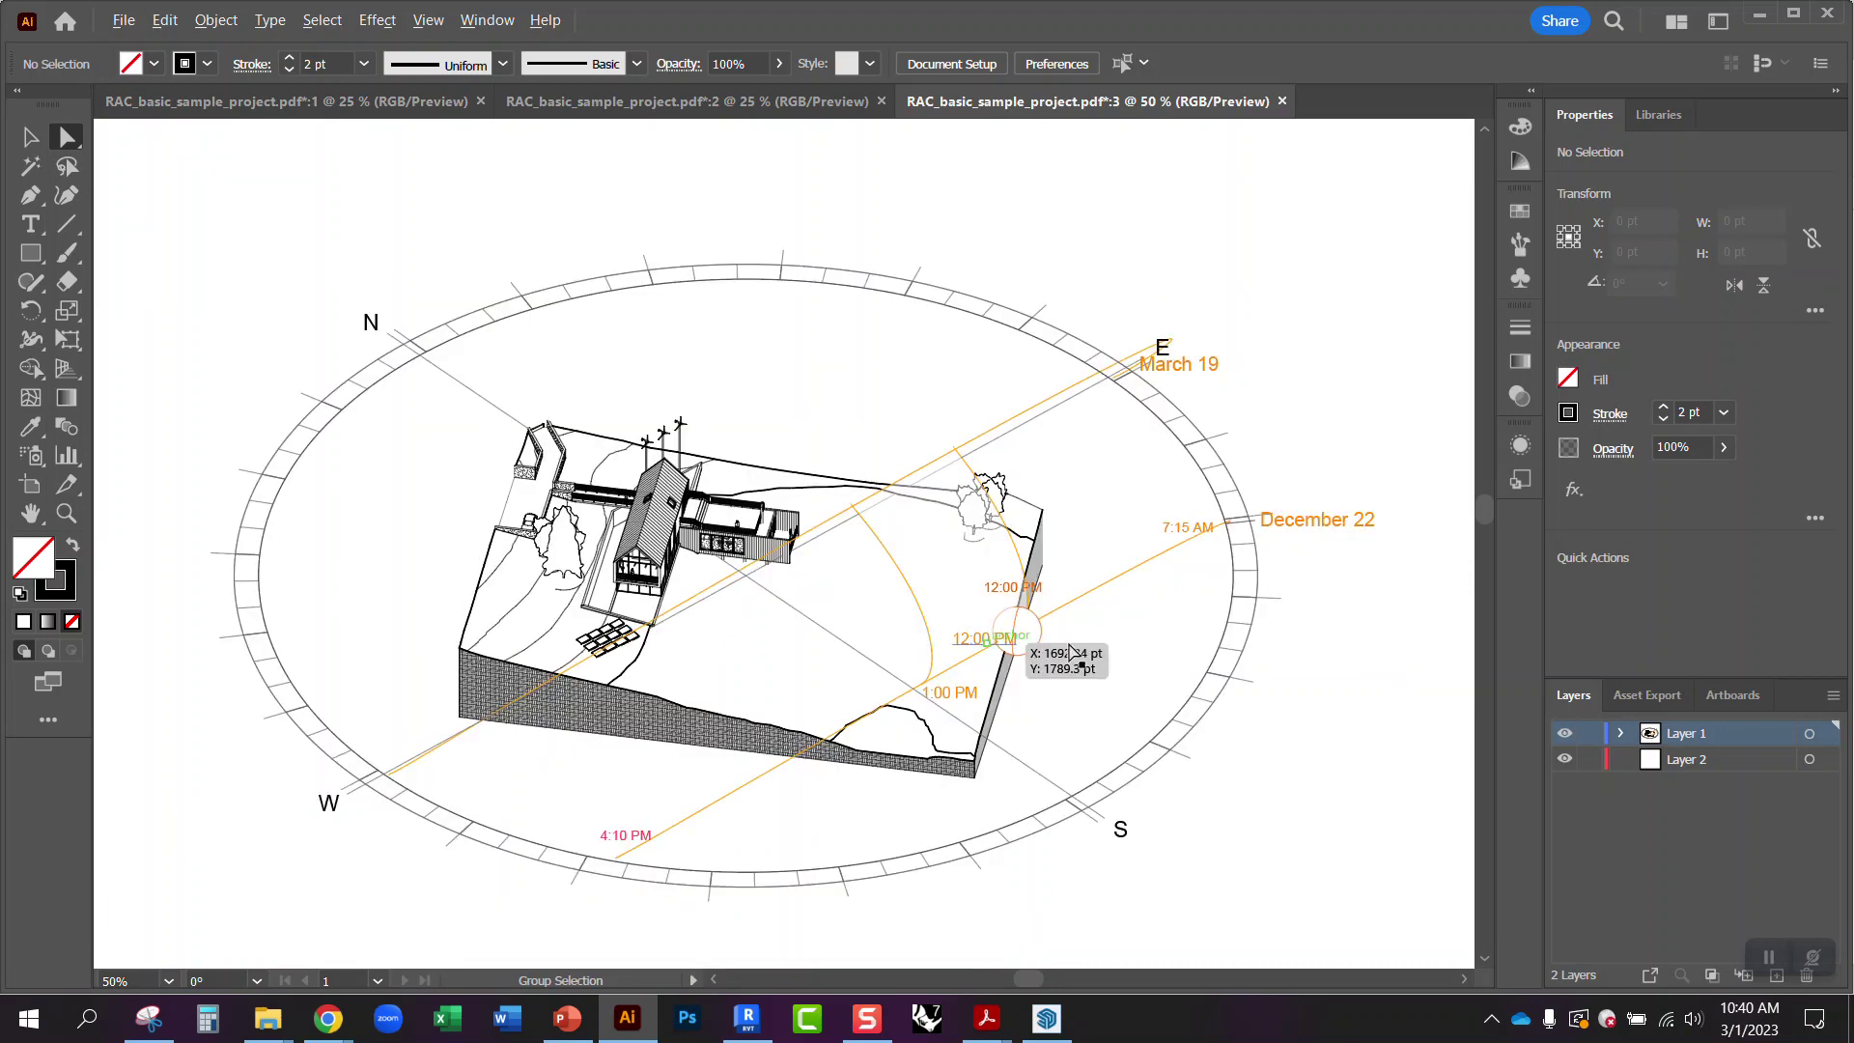
key("ctrl+minus")
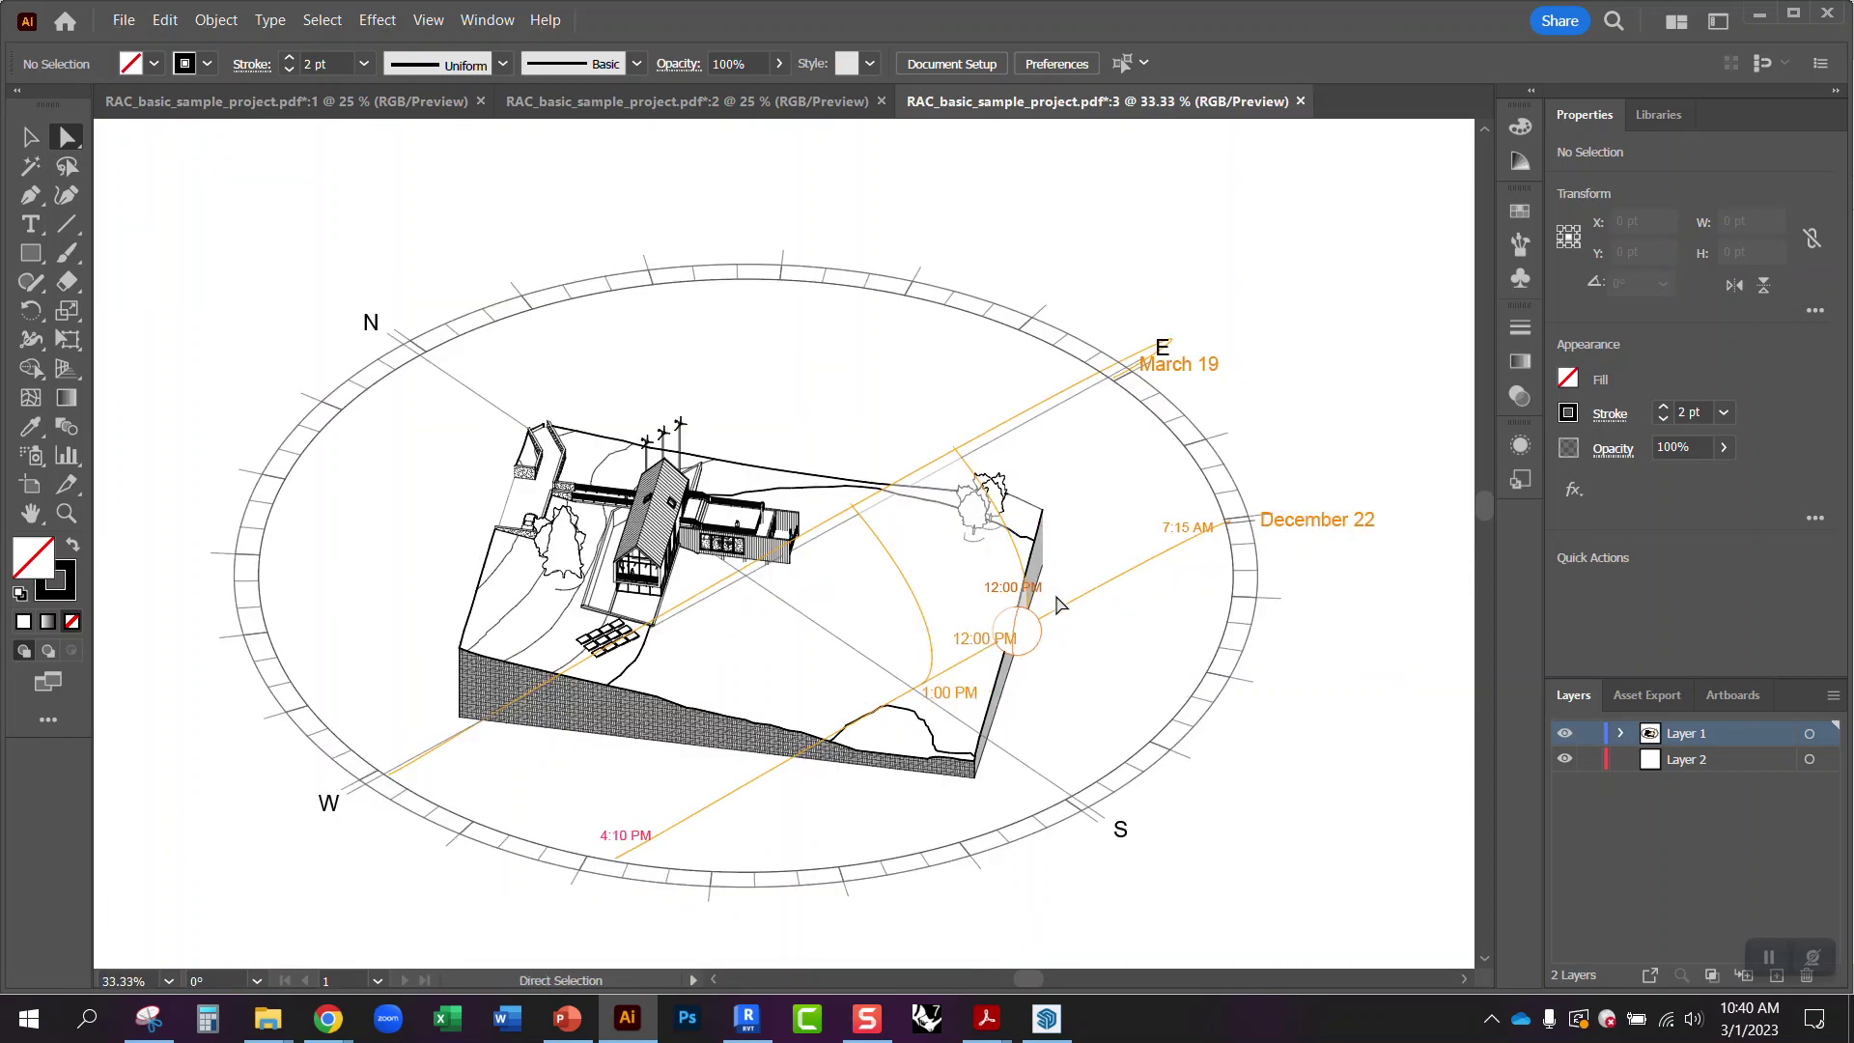
- Select the December 22 sun path and every path sharing its stroke colour
scroll(1123, 591, "up", 1)
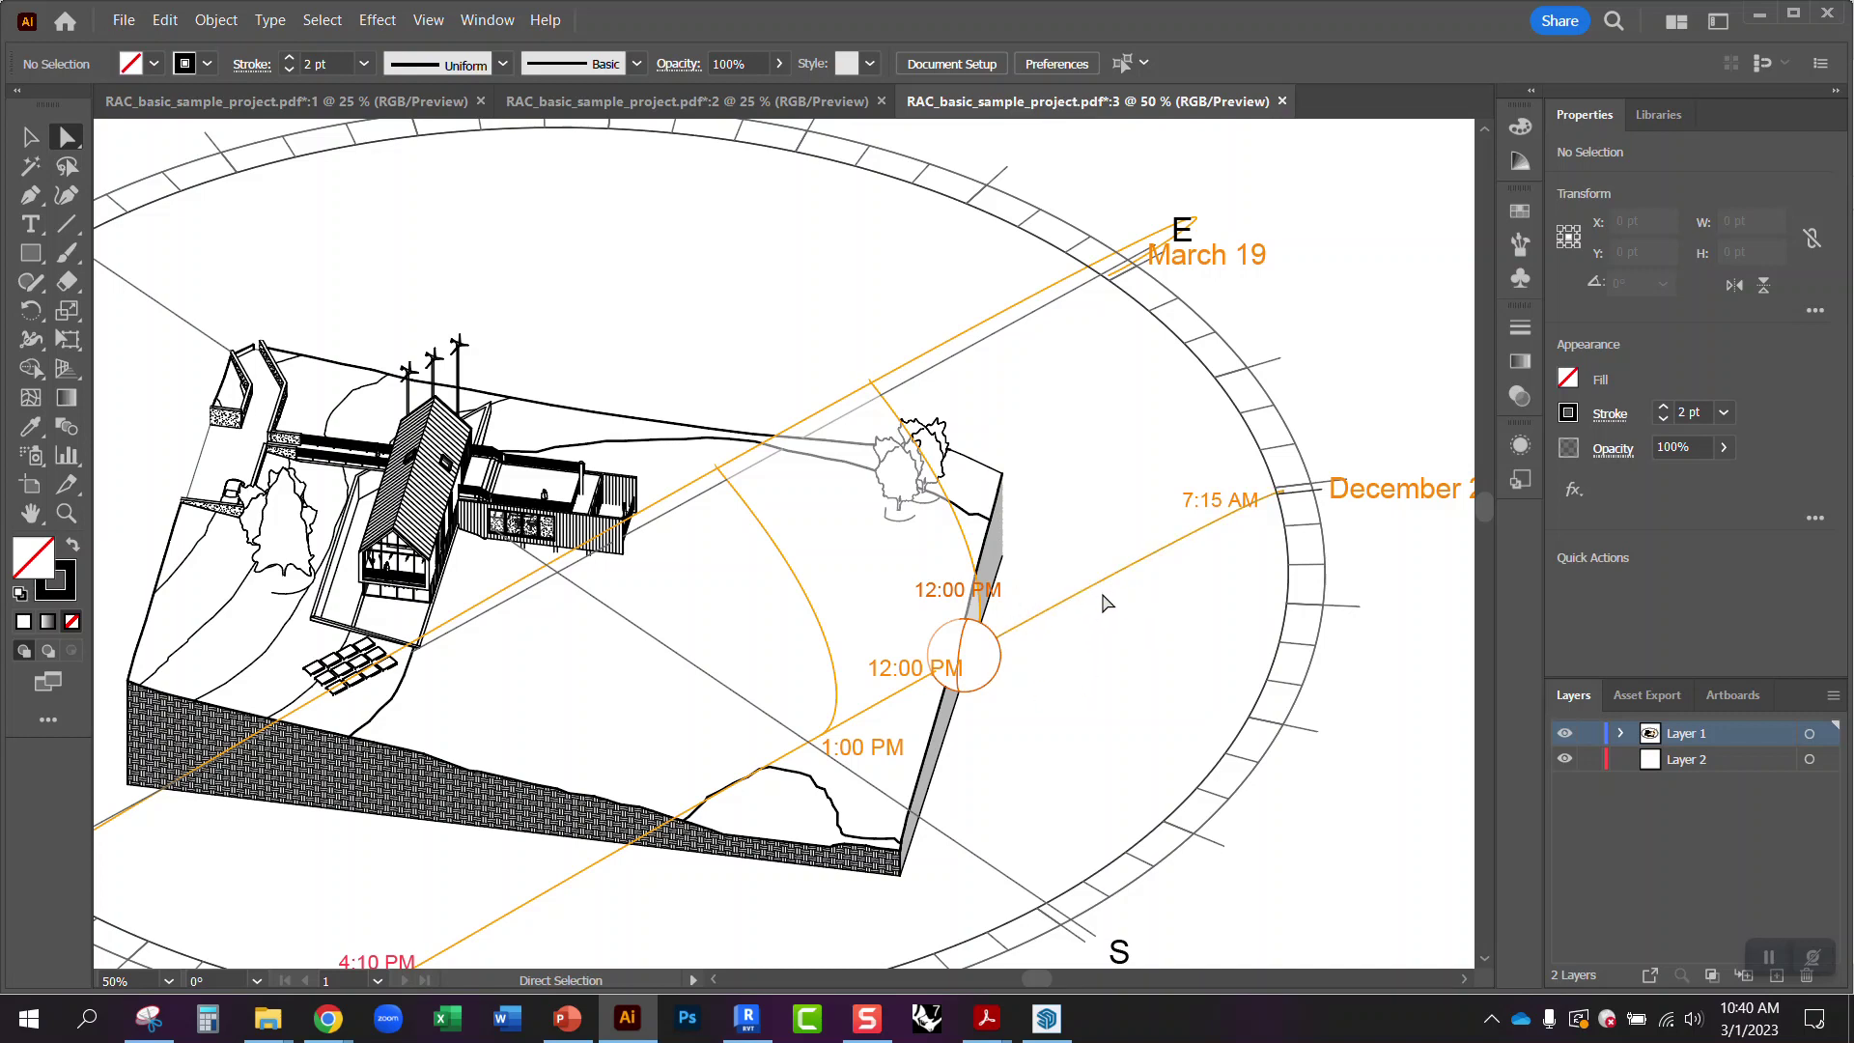
left_click(1107, 589)
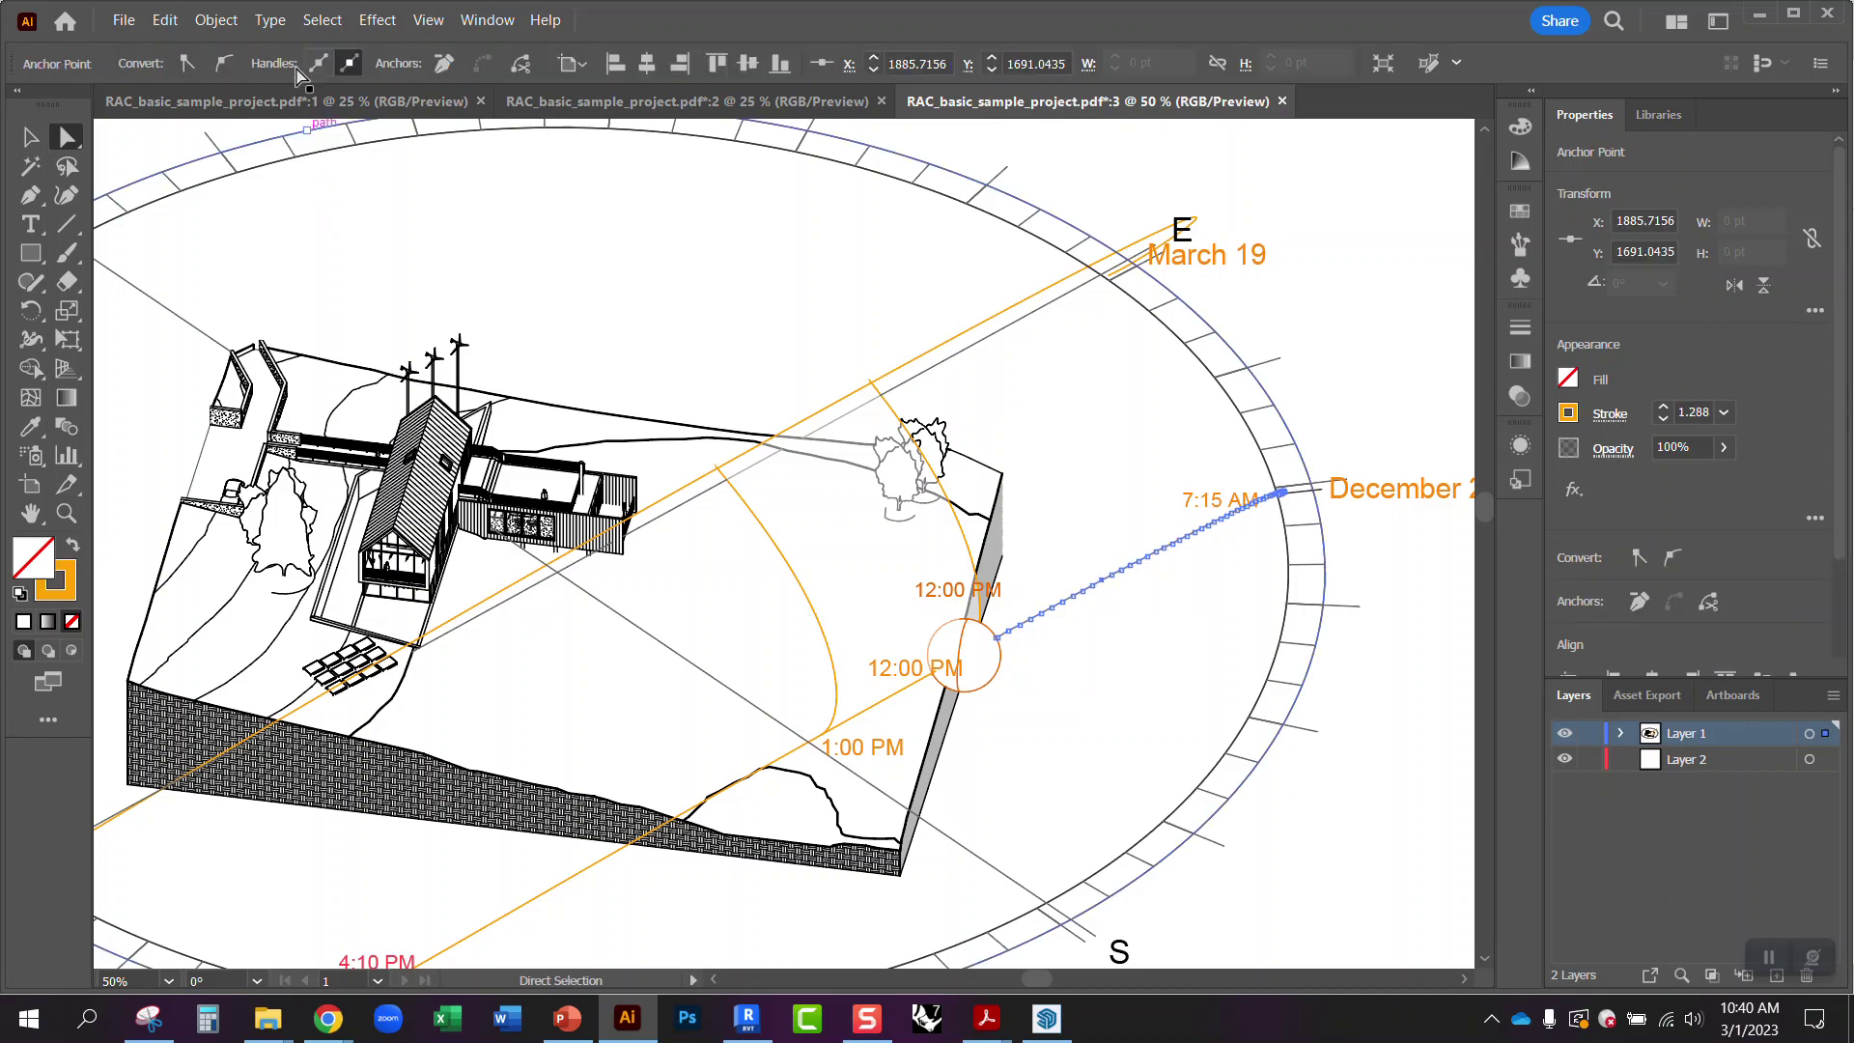
left_click(322, 20)
mouse_move(466, 223)
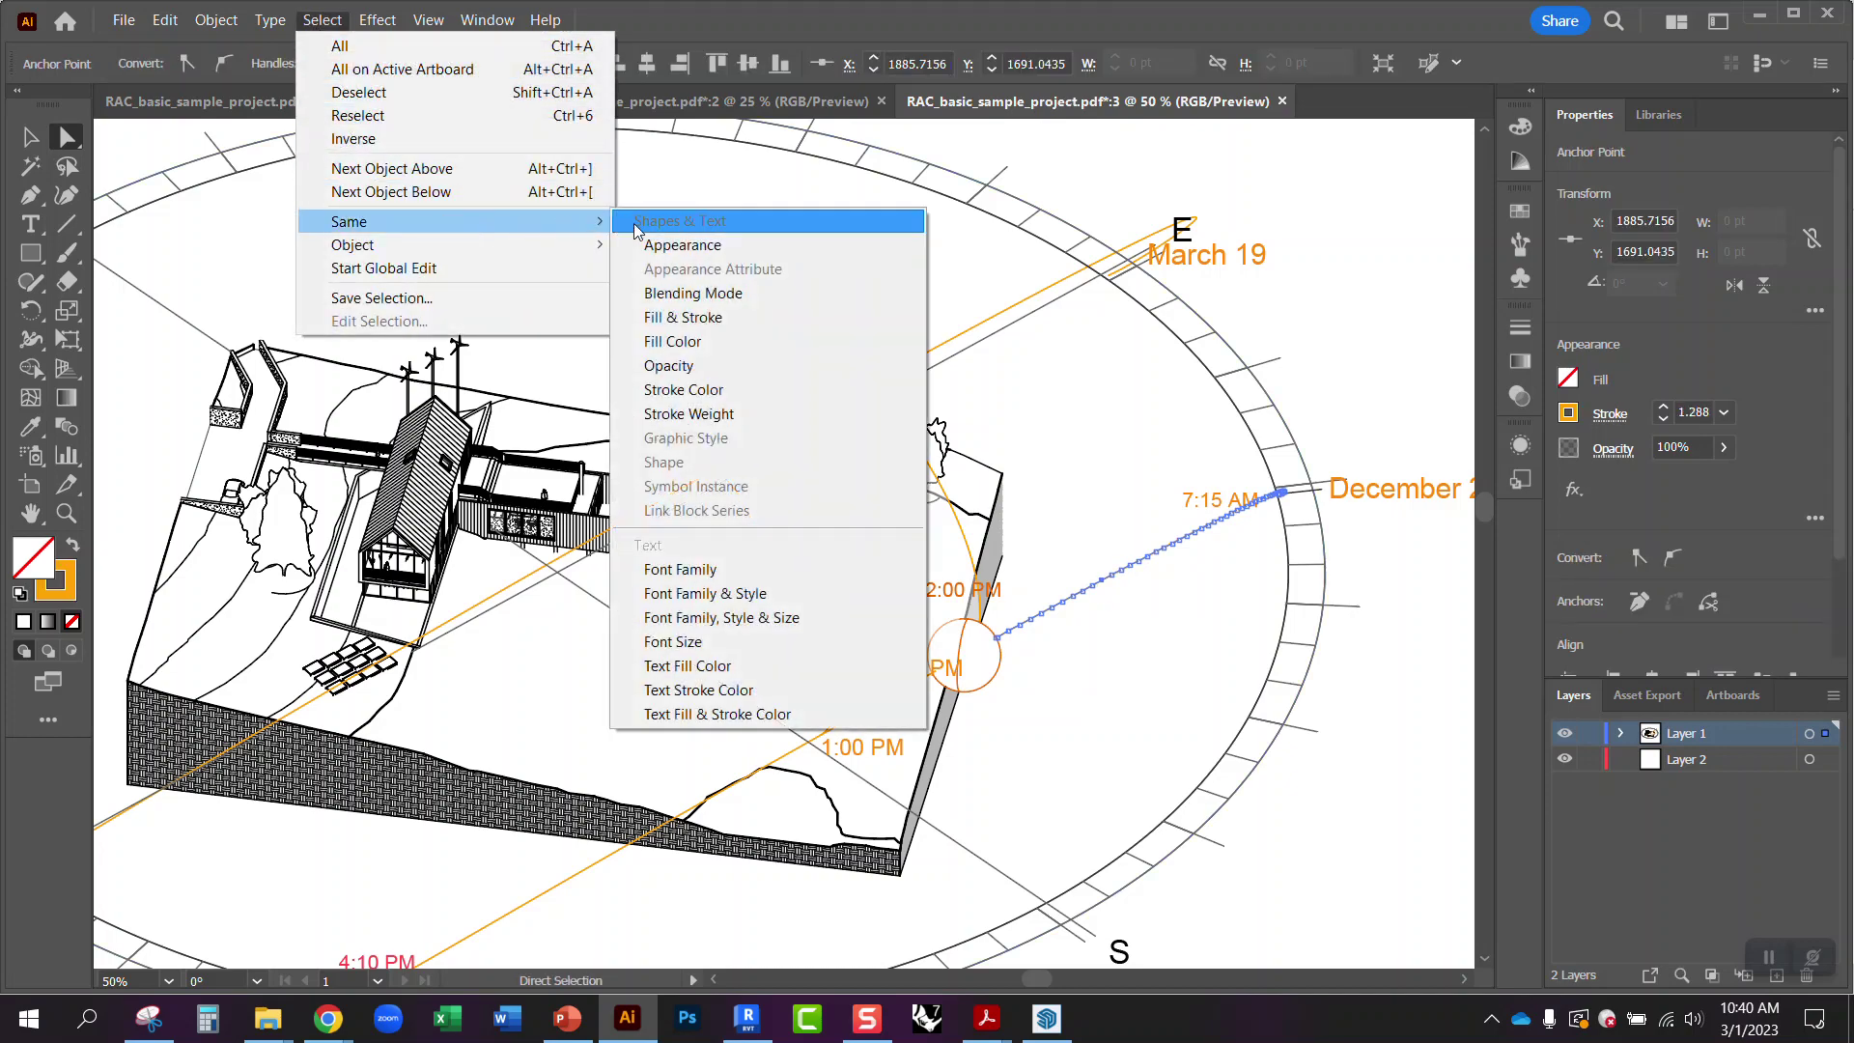
left_click(714, 390)
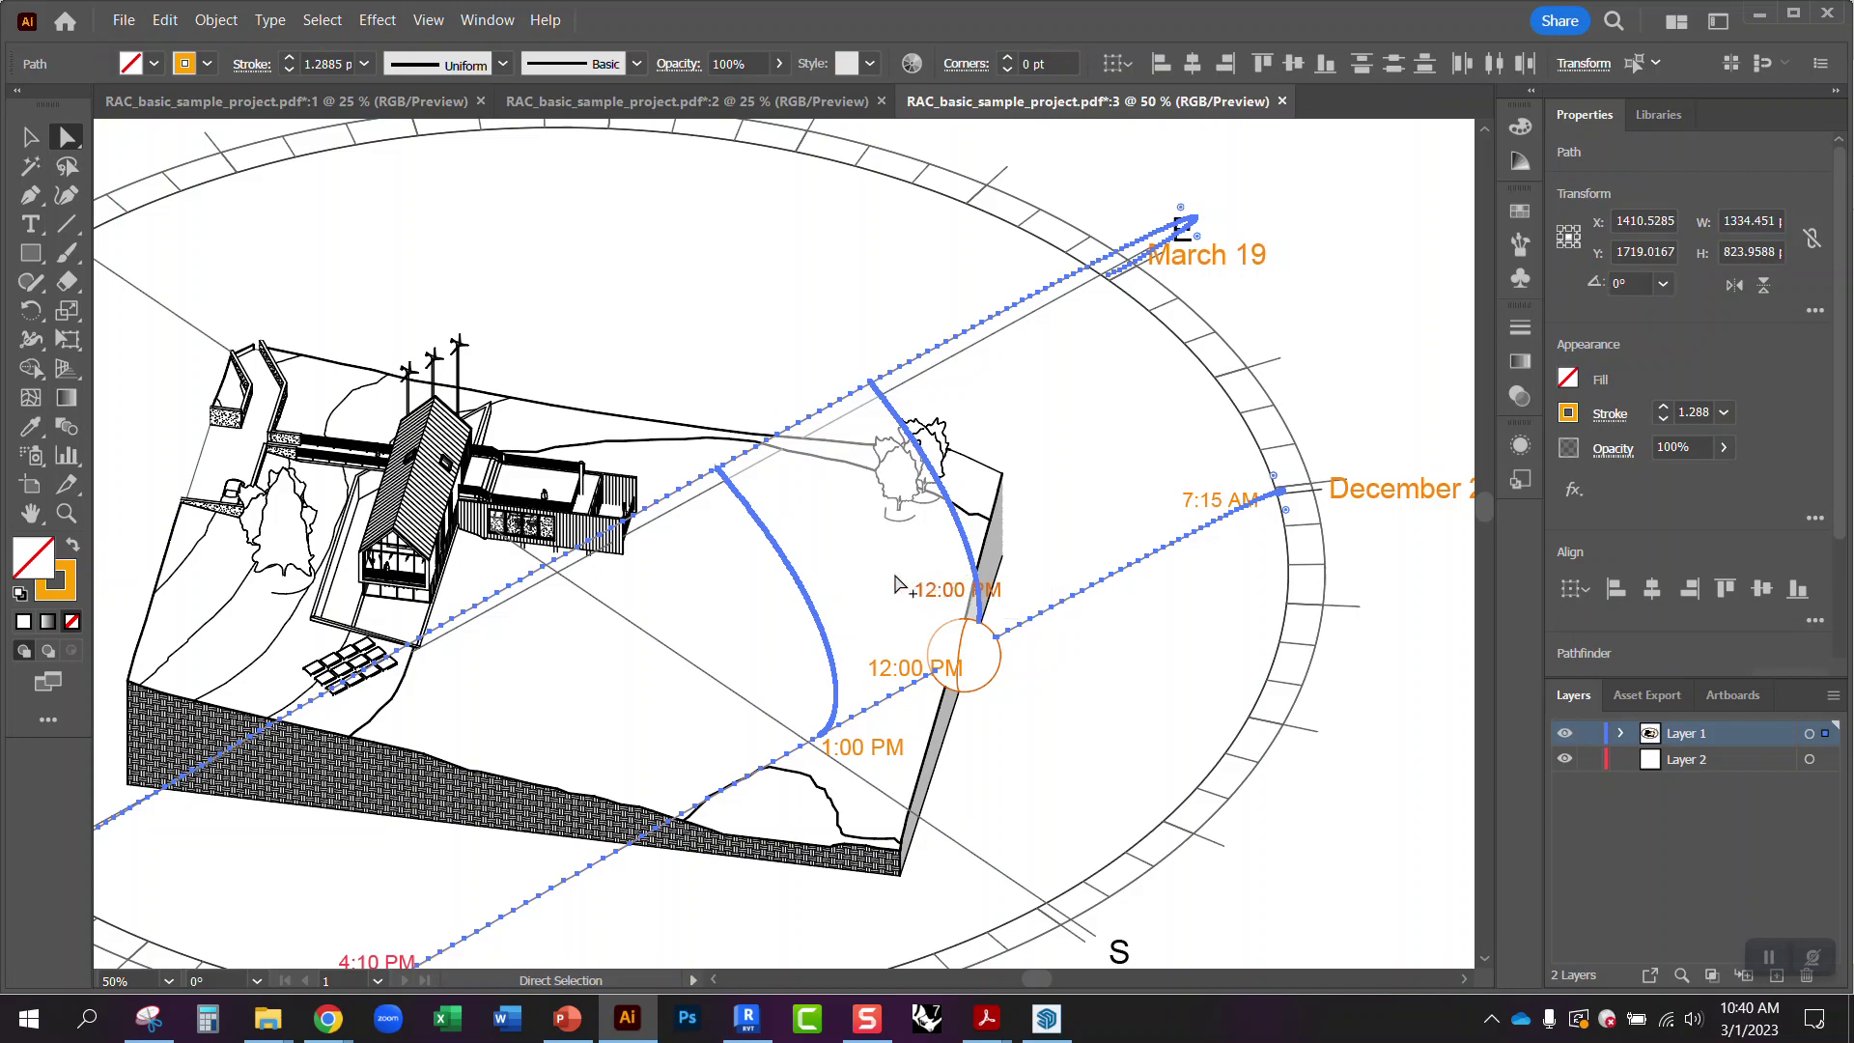
scroll(807, 579, "down", 2)
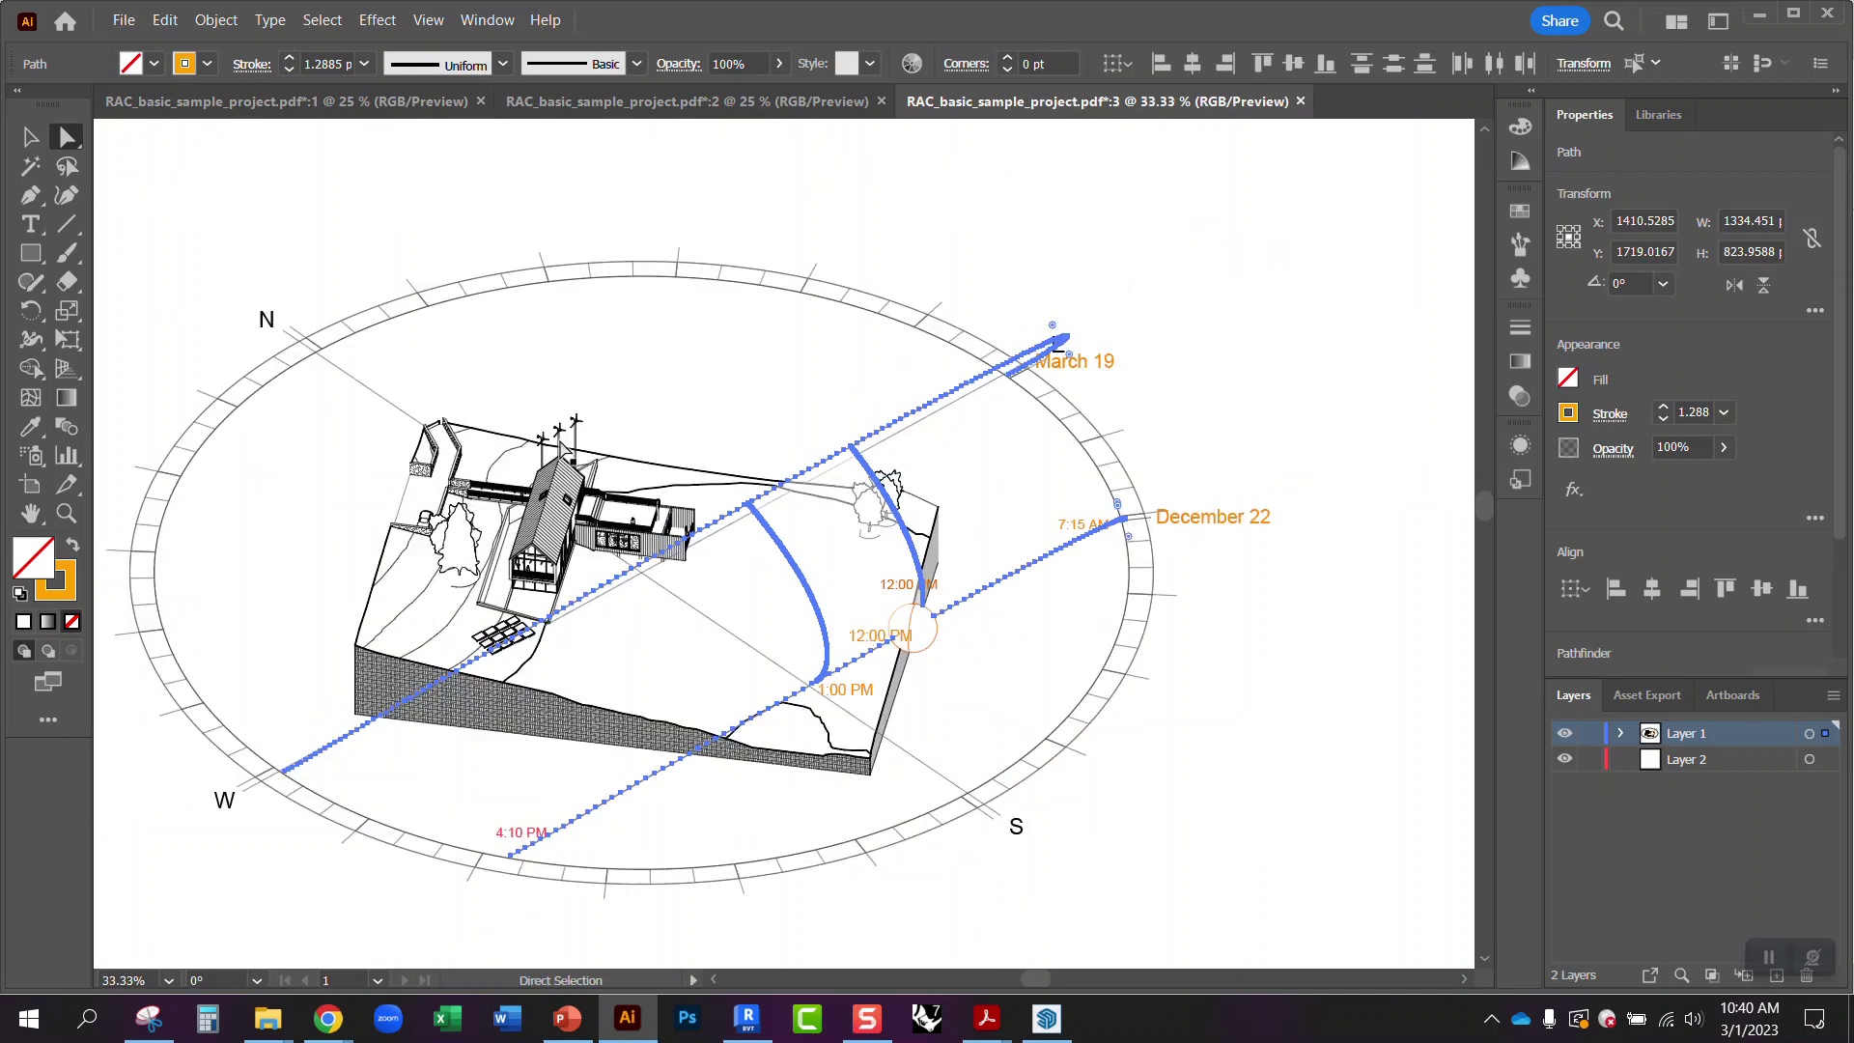
- Change the selected strokes to orange-red FF6B06 in the Color Picker, then deselect
left_click(206, 67)
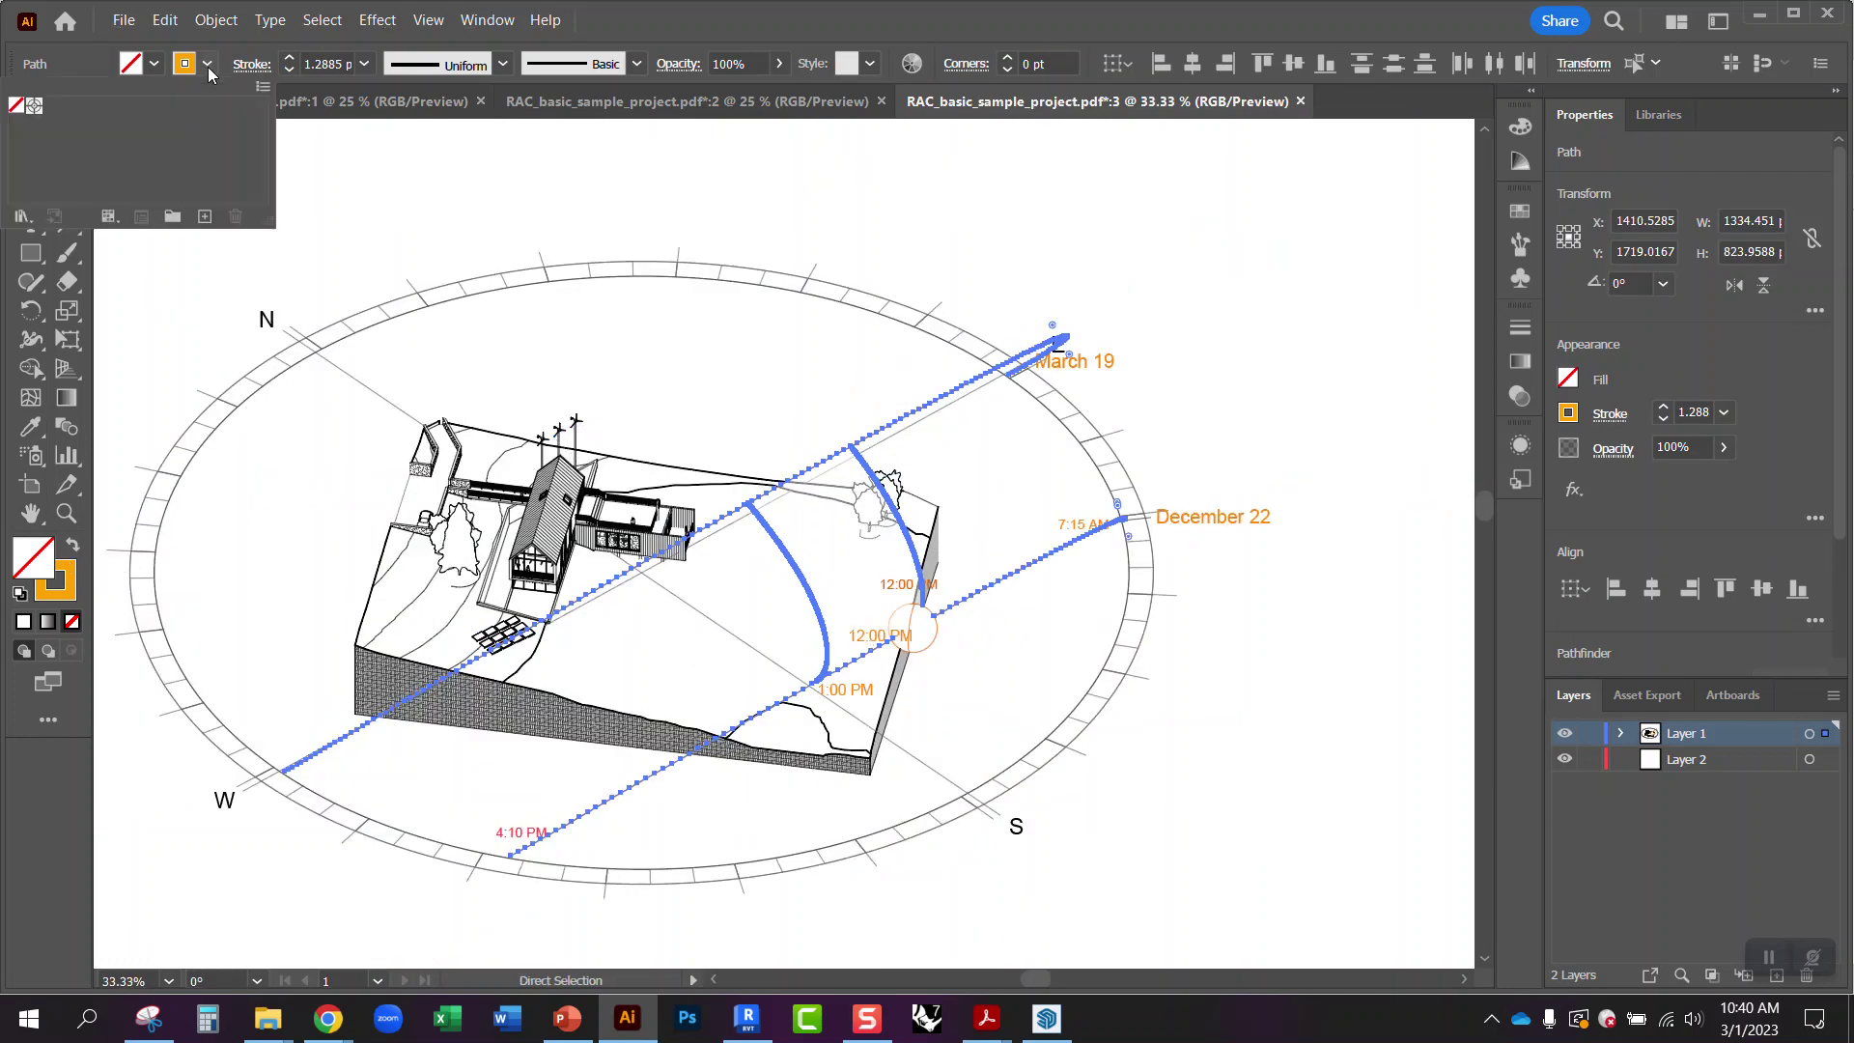
double_click(46, 547)
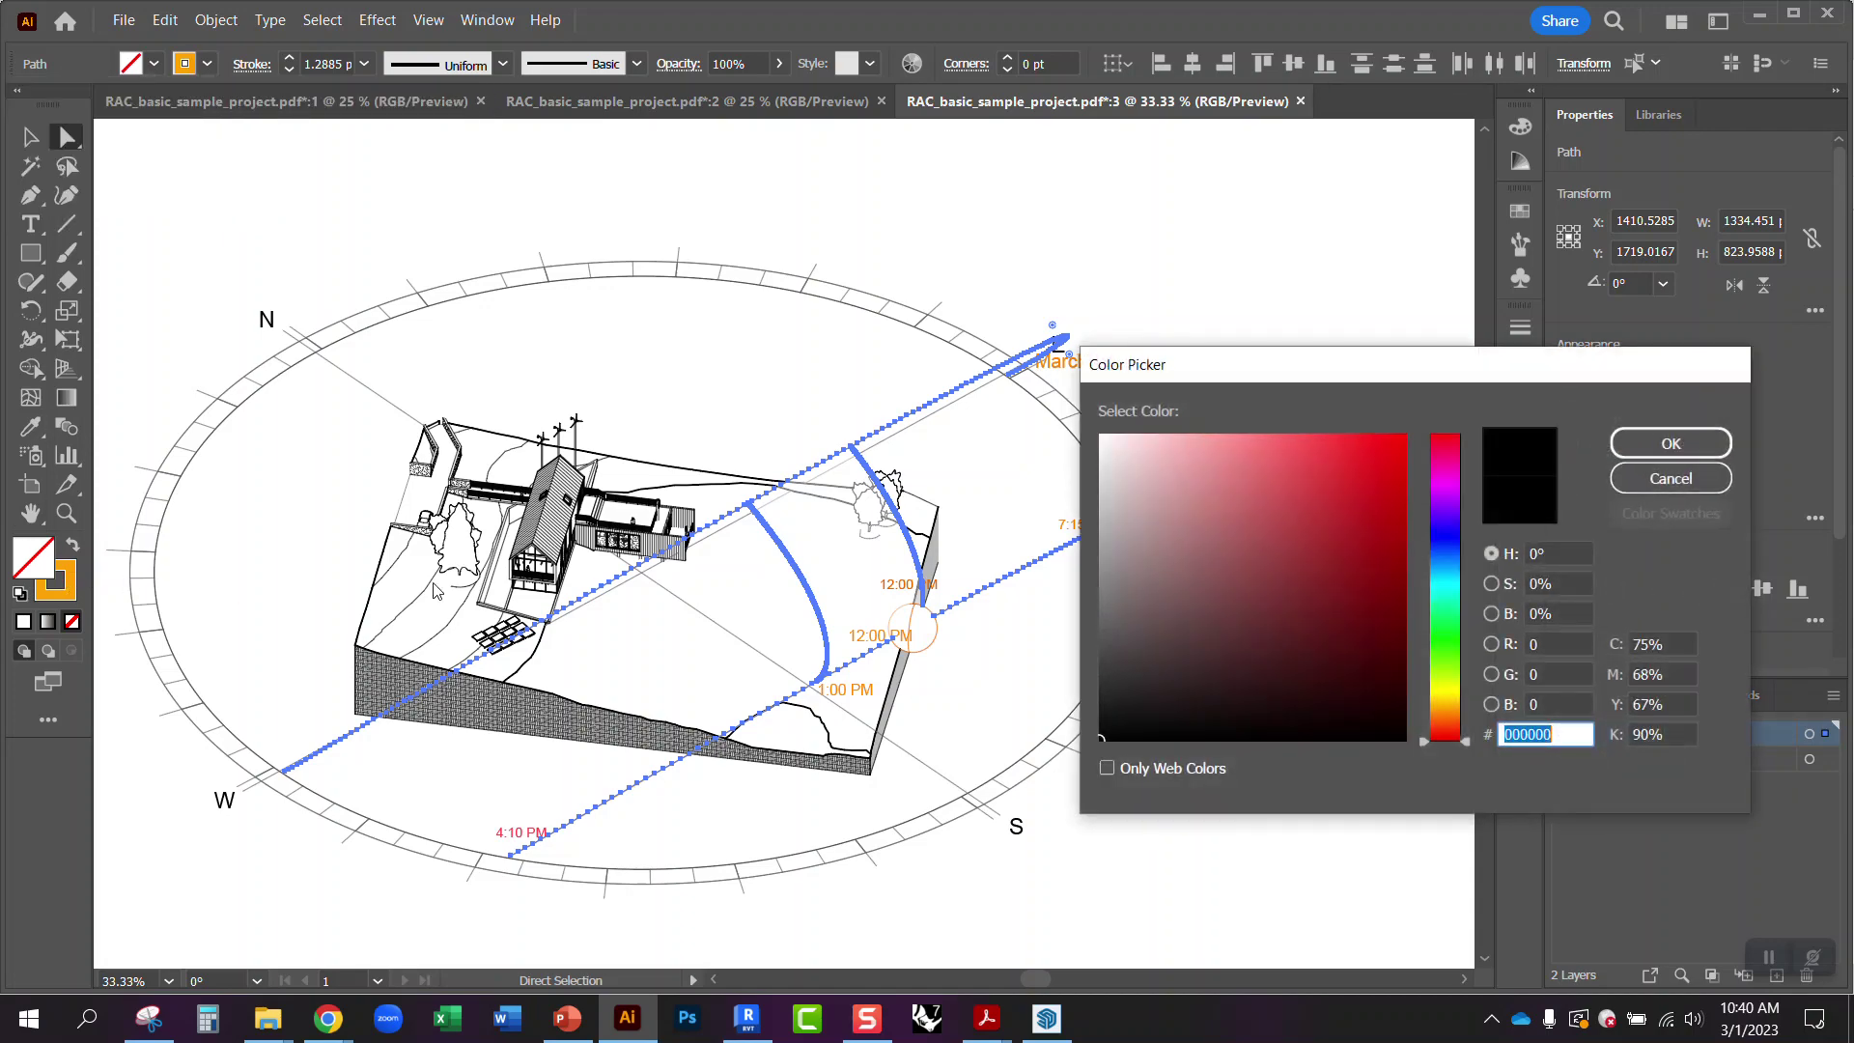
left_click_drag(1210, 544, 1234, 425)
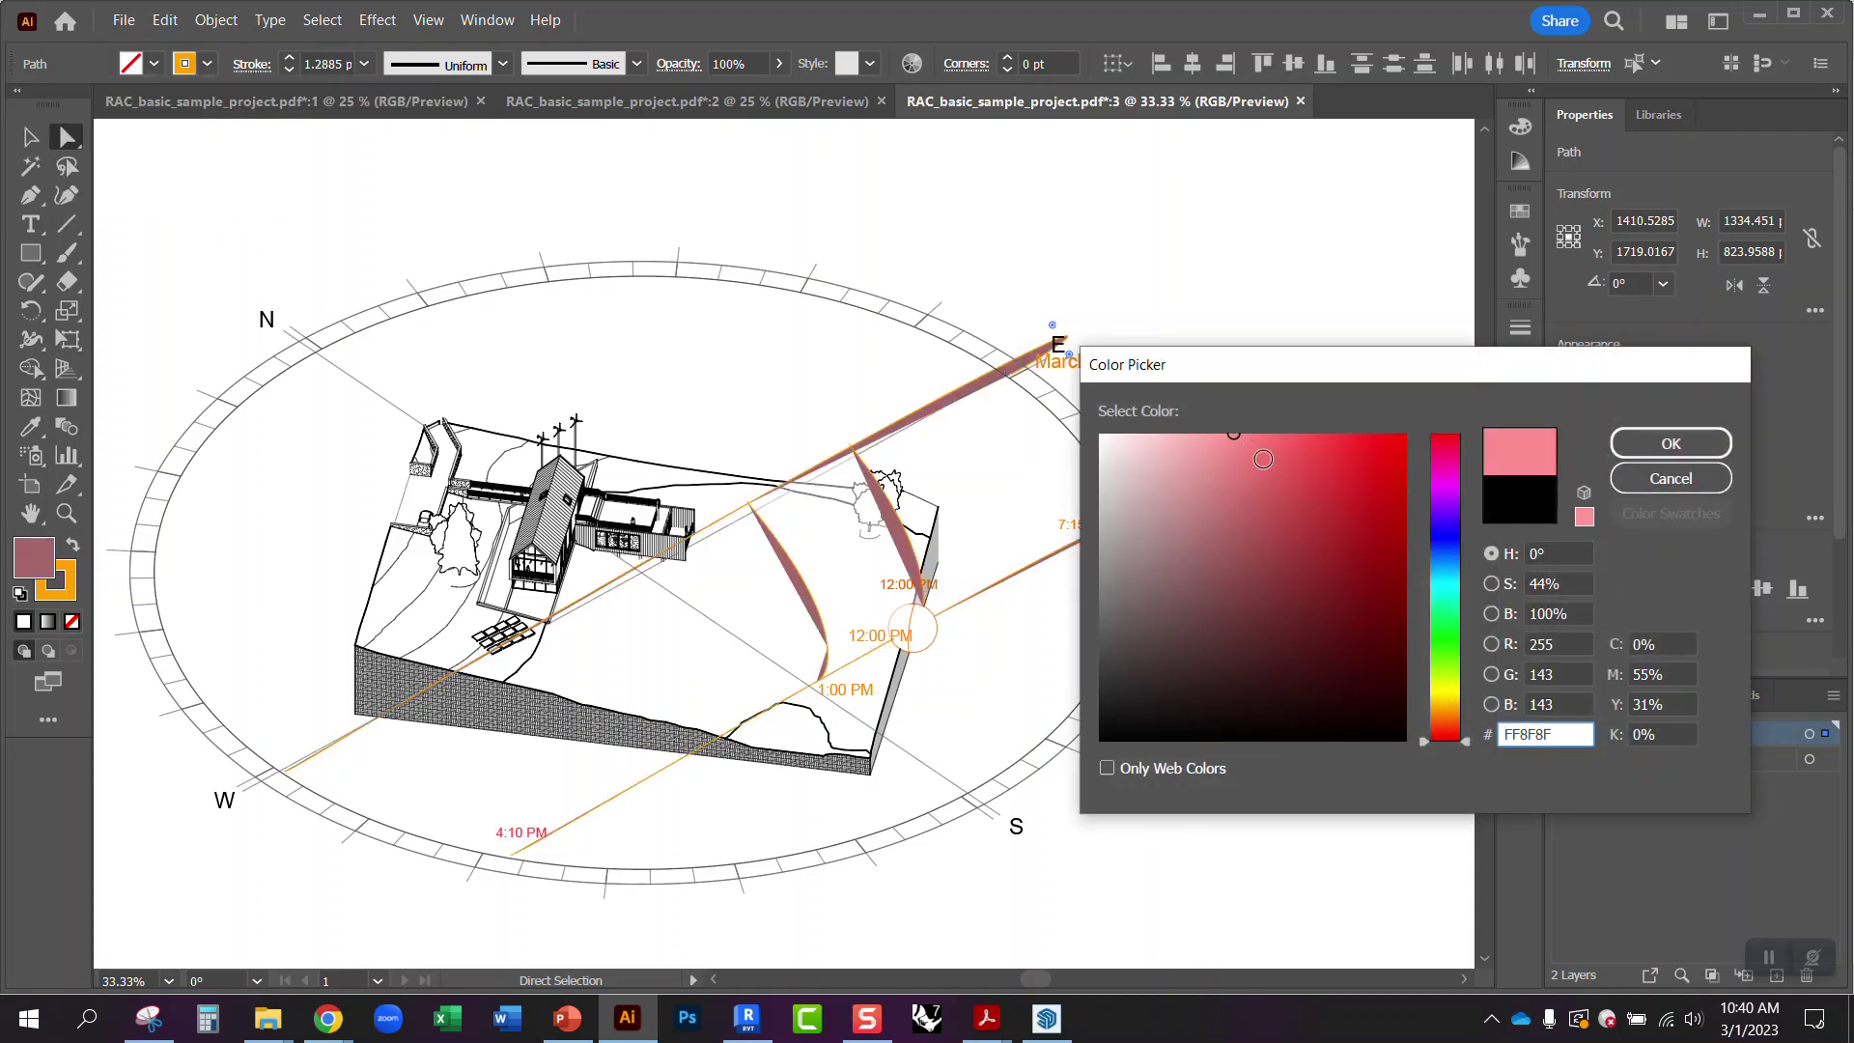
left_click(1626, 489)
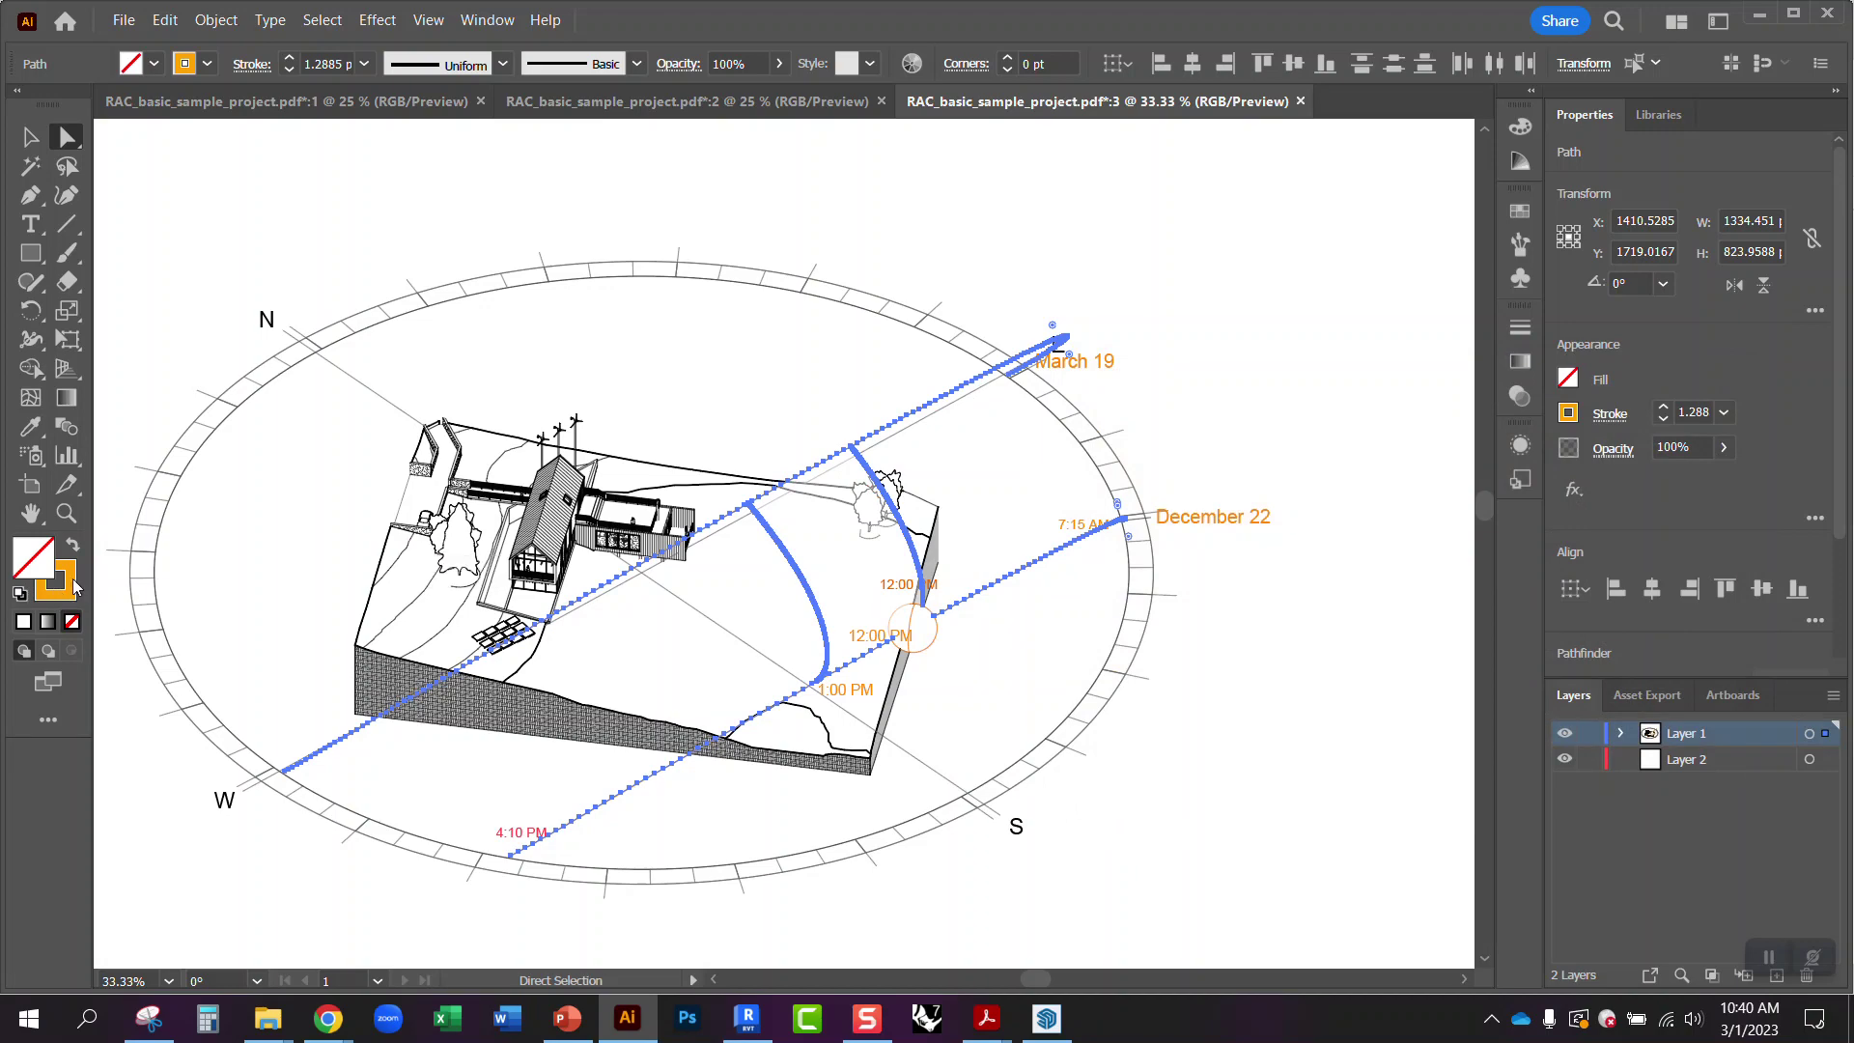
double_click(69, 584)
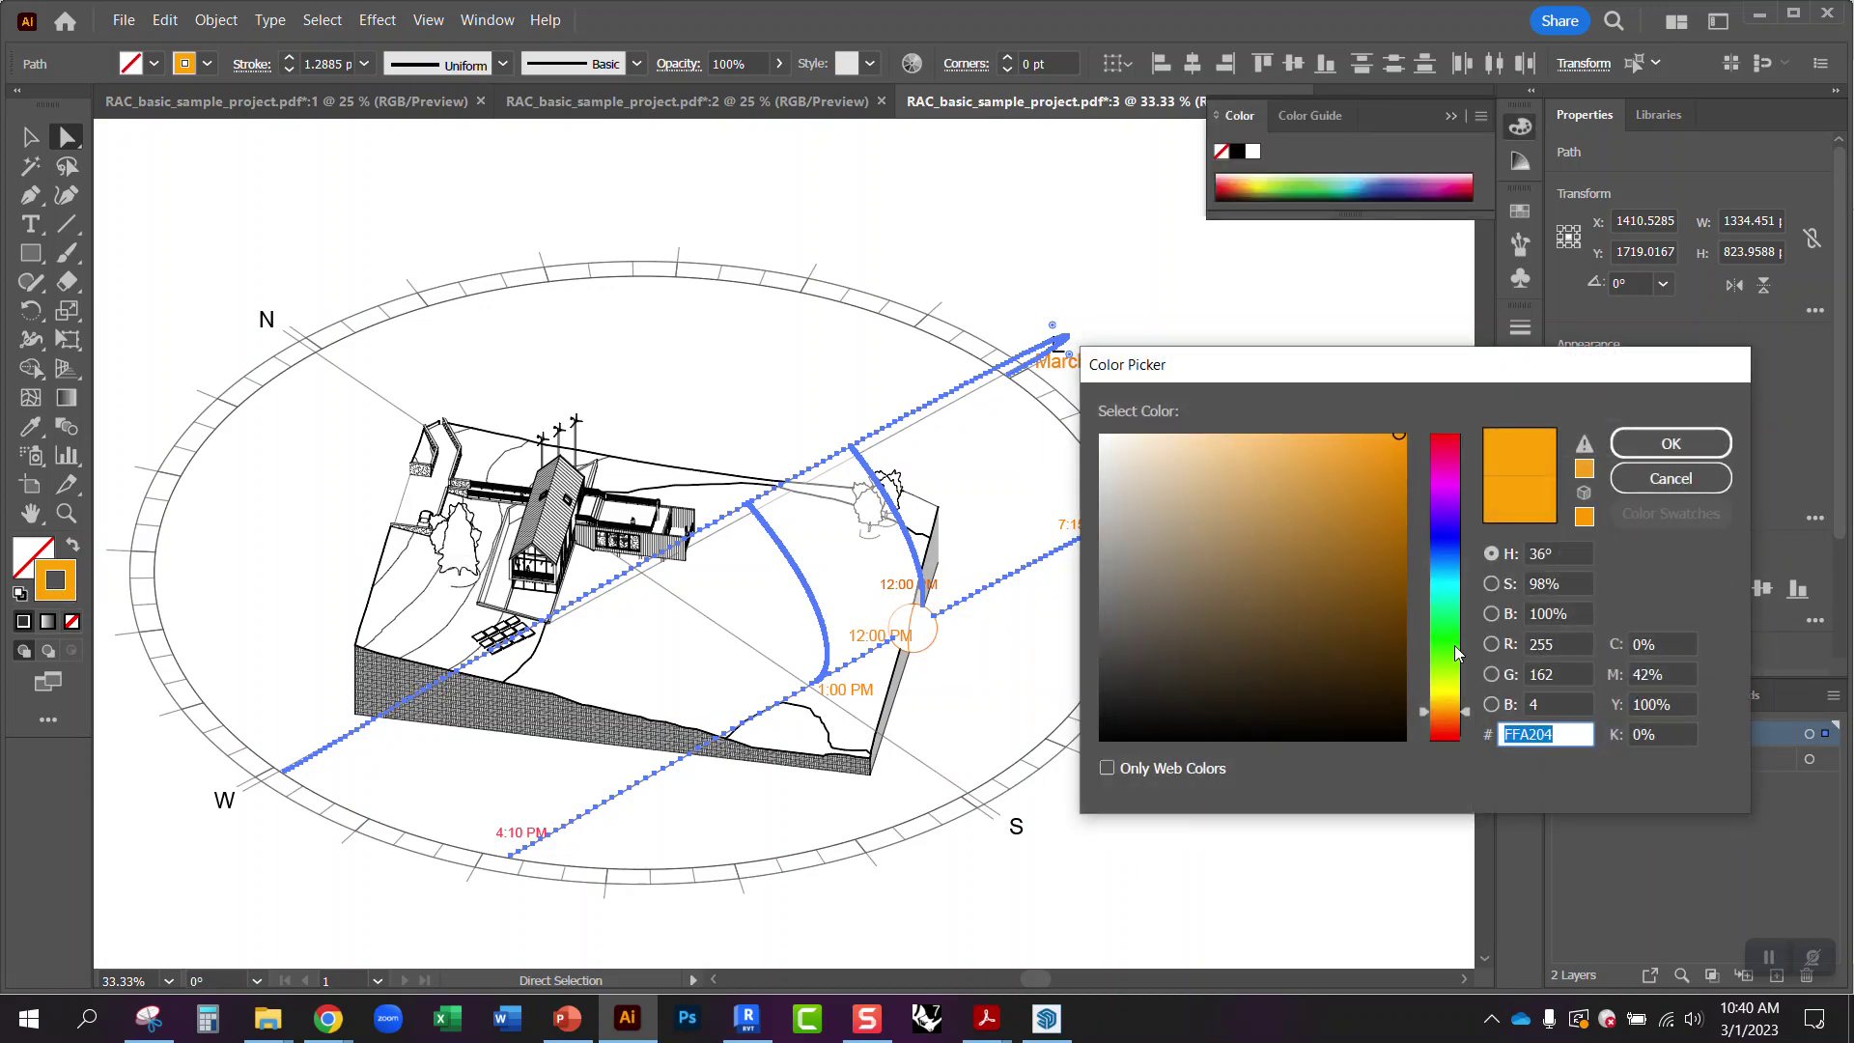
left_click_drag(1446, 712, 1446, 721)
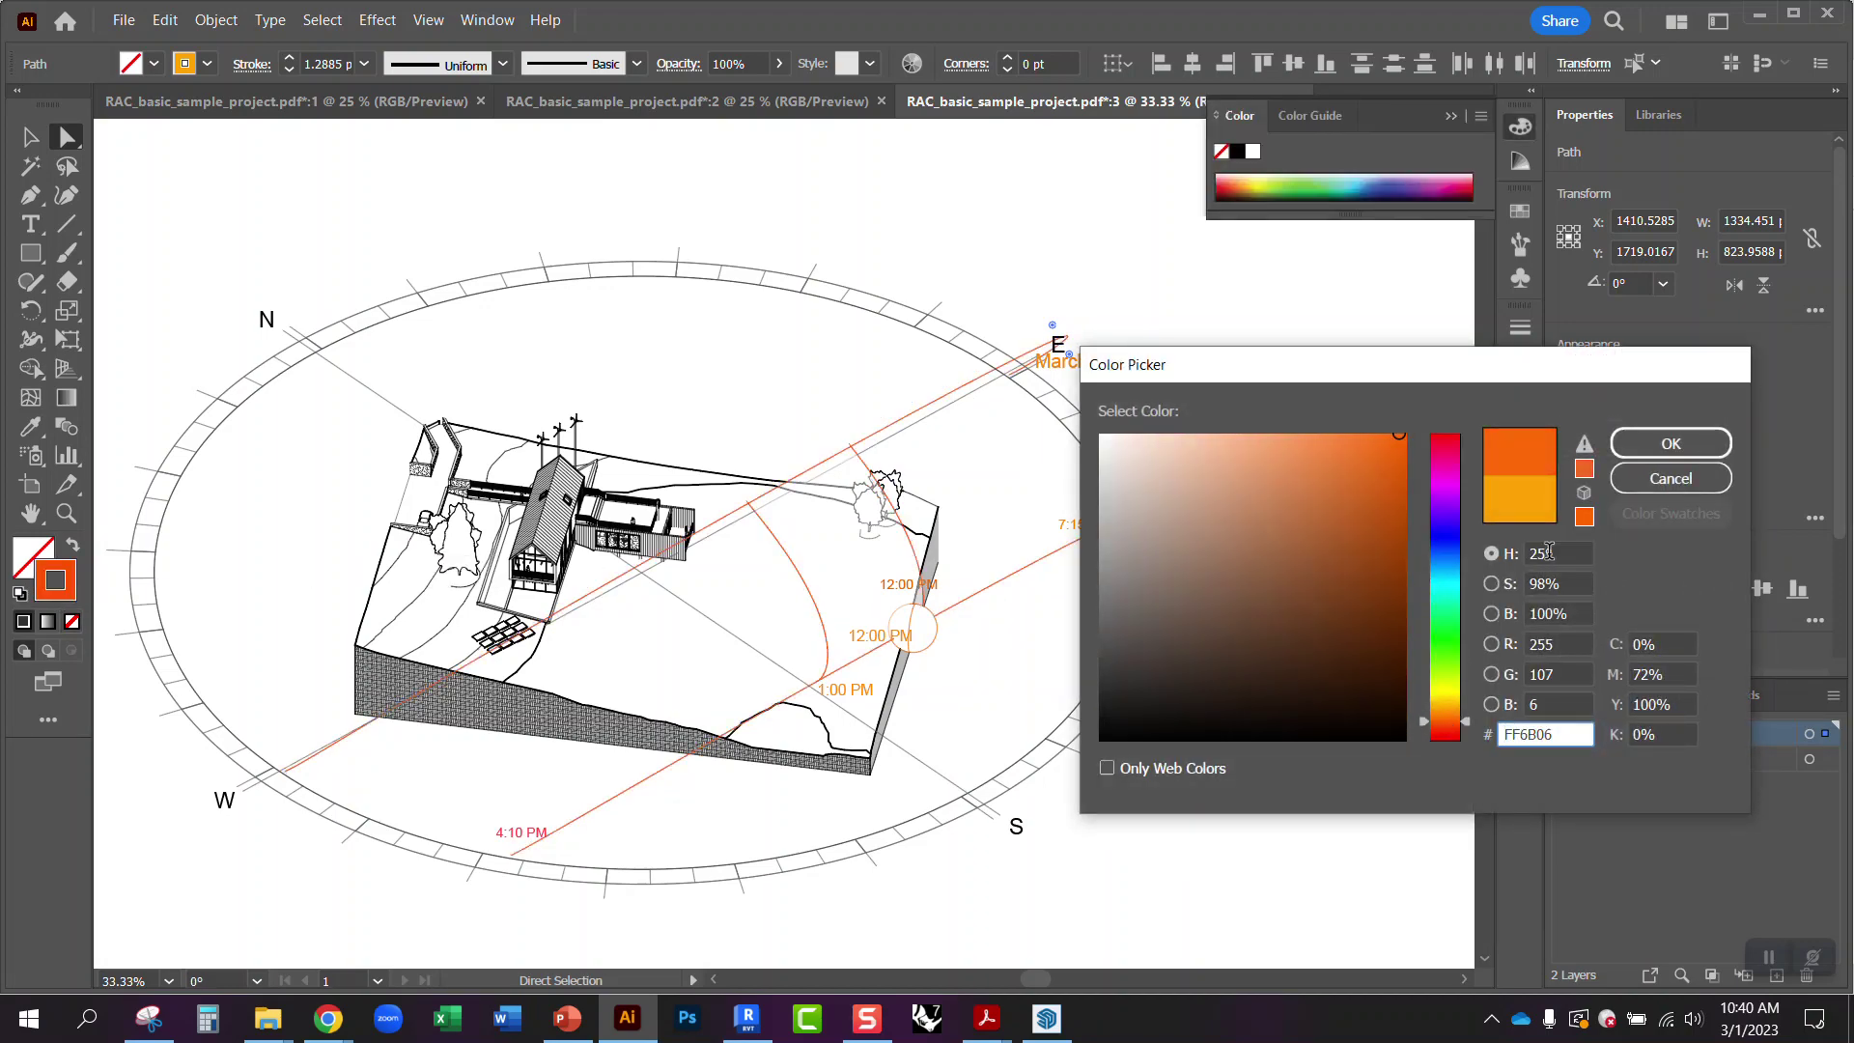
left_click(1670, 443)
left_click(1229, 410)
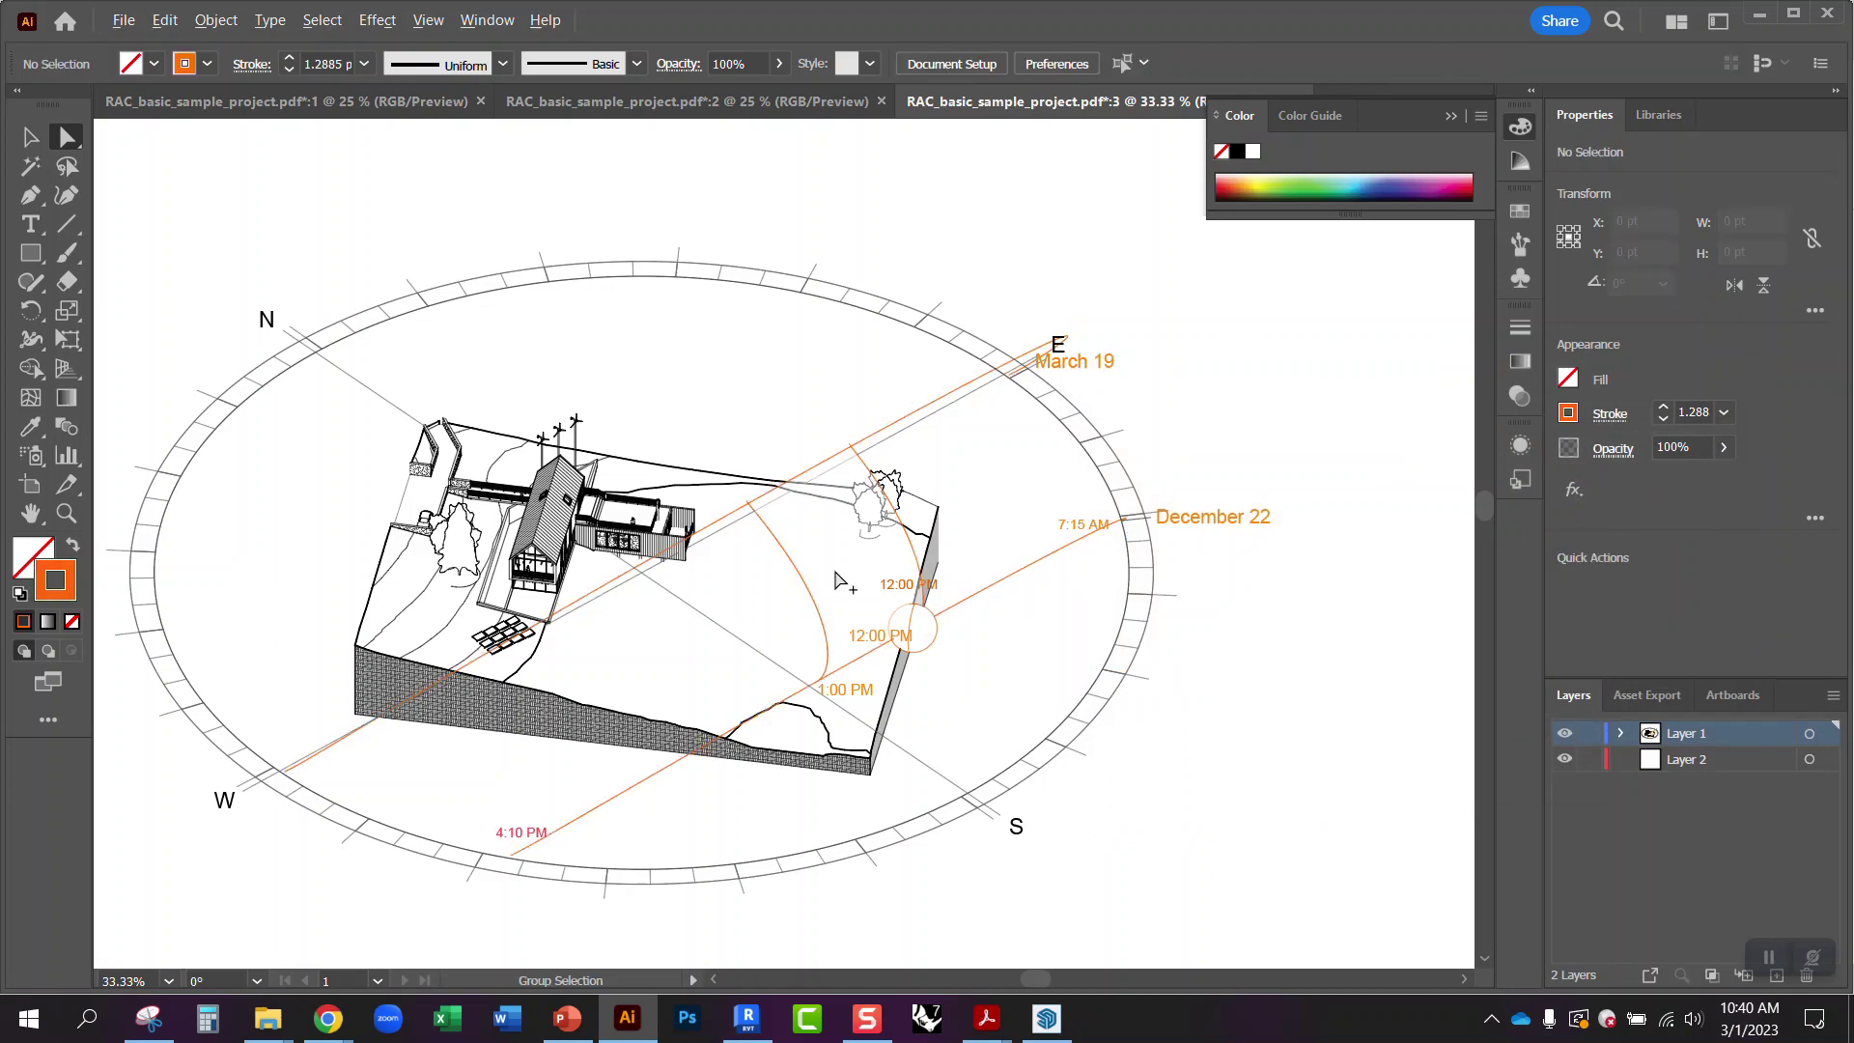
scroll(769, 553, "up", 1)
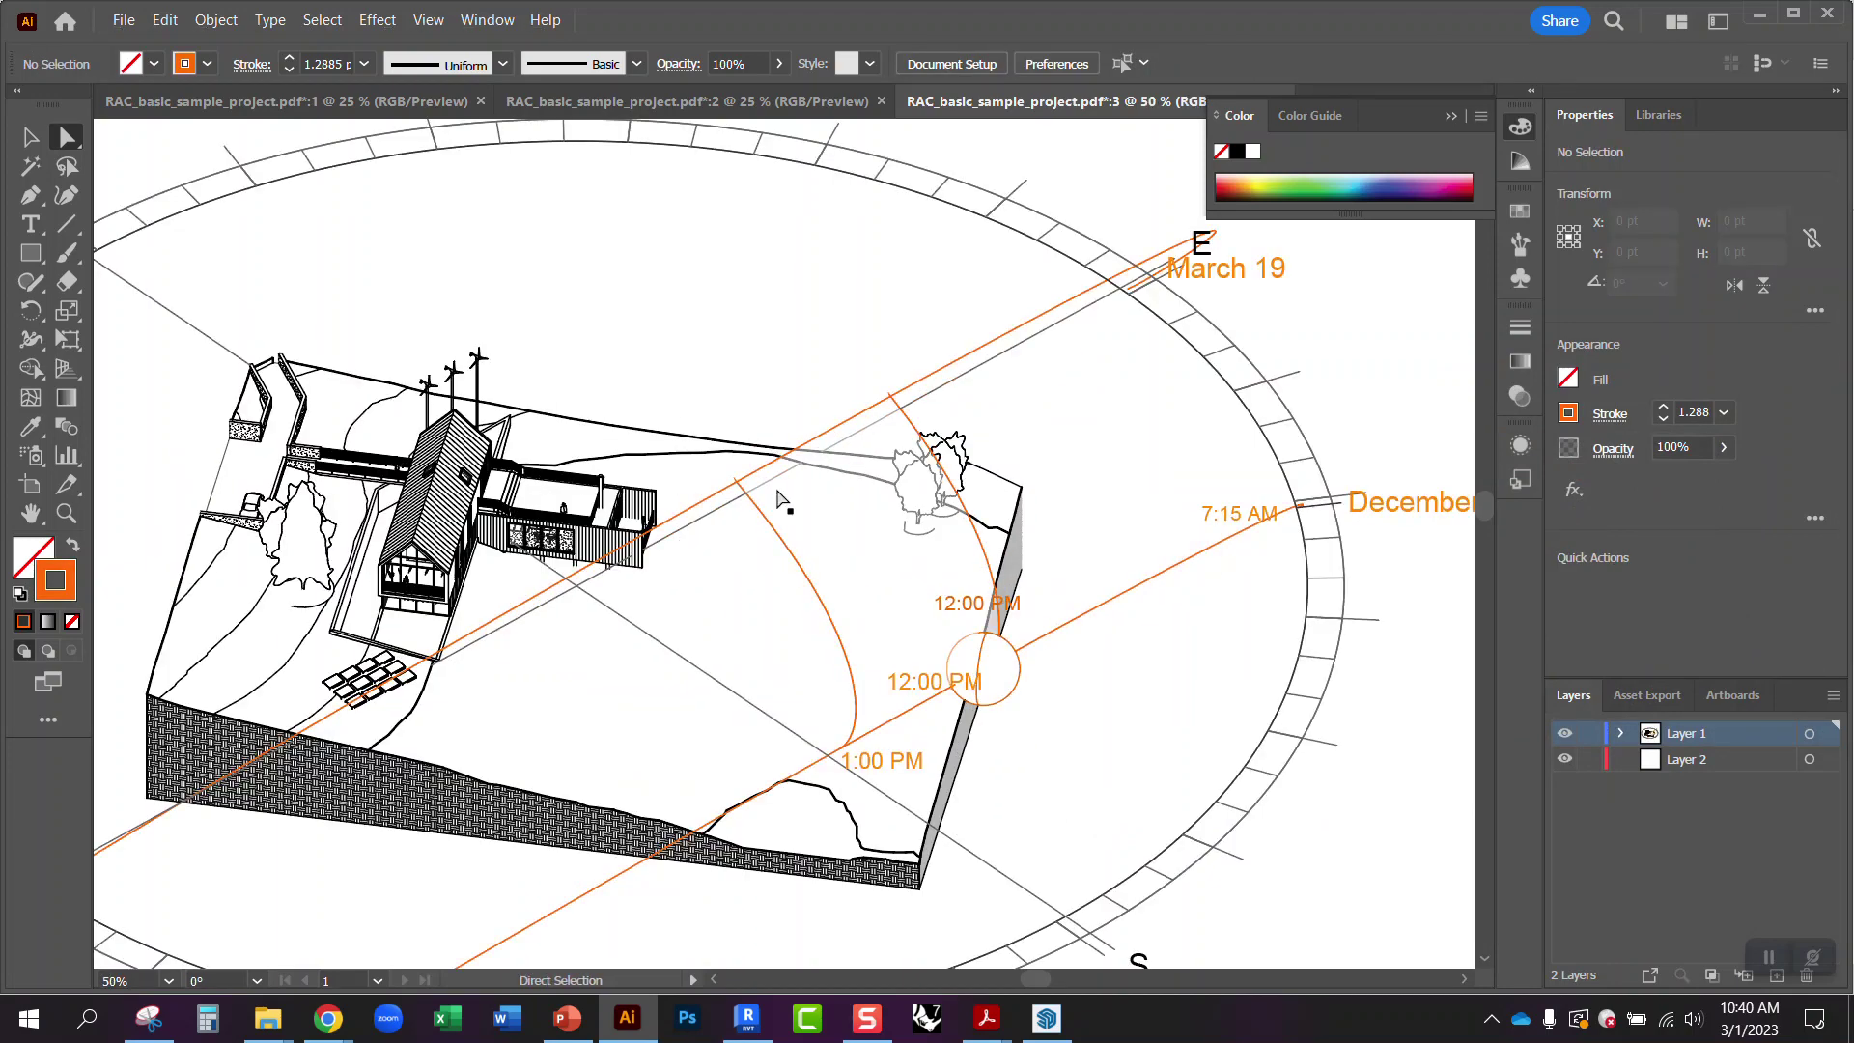
scroll(902, 589, "down", 1)
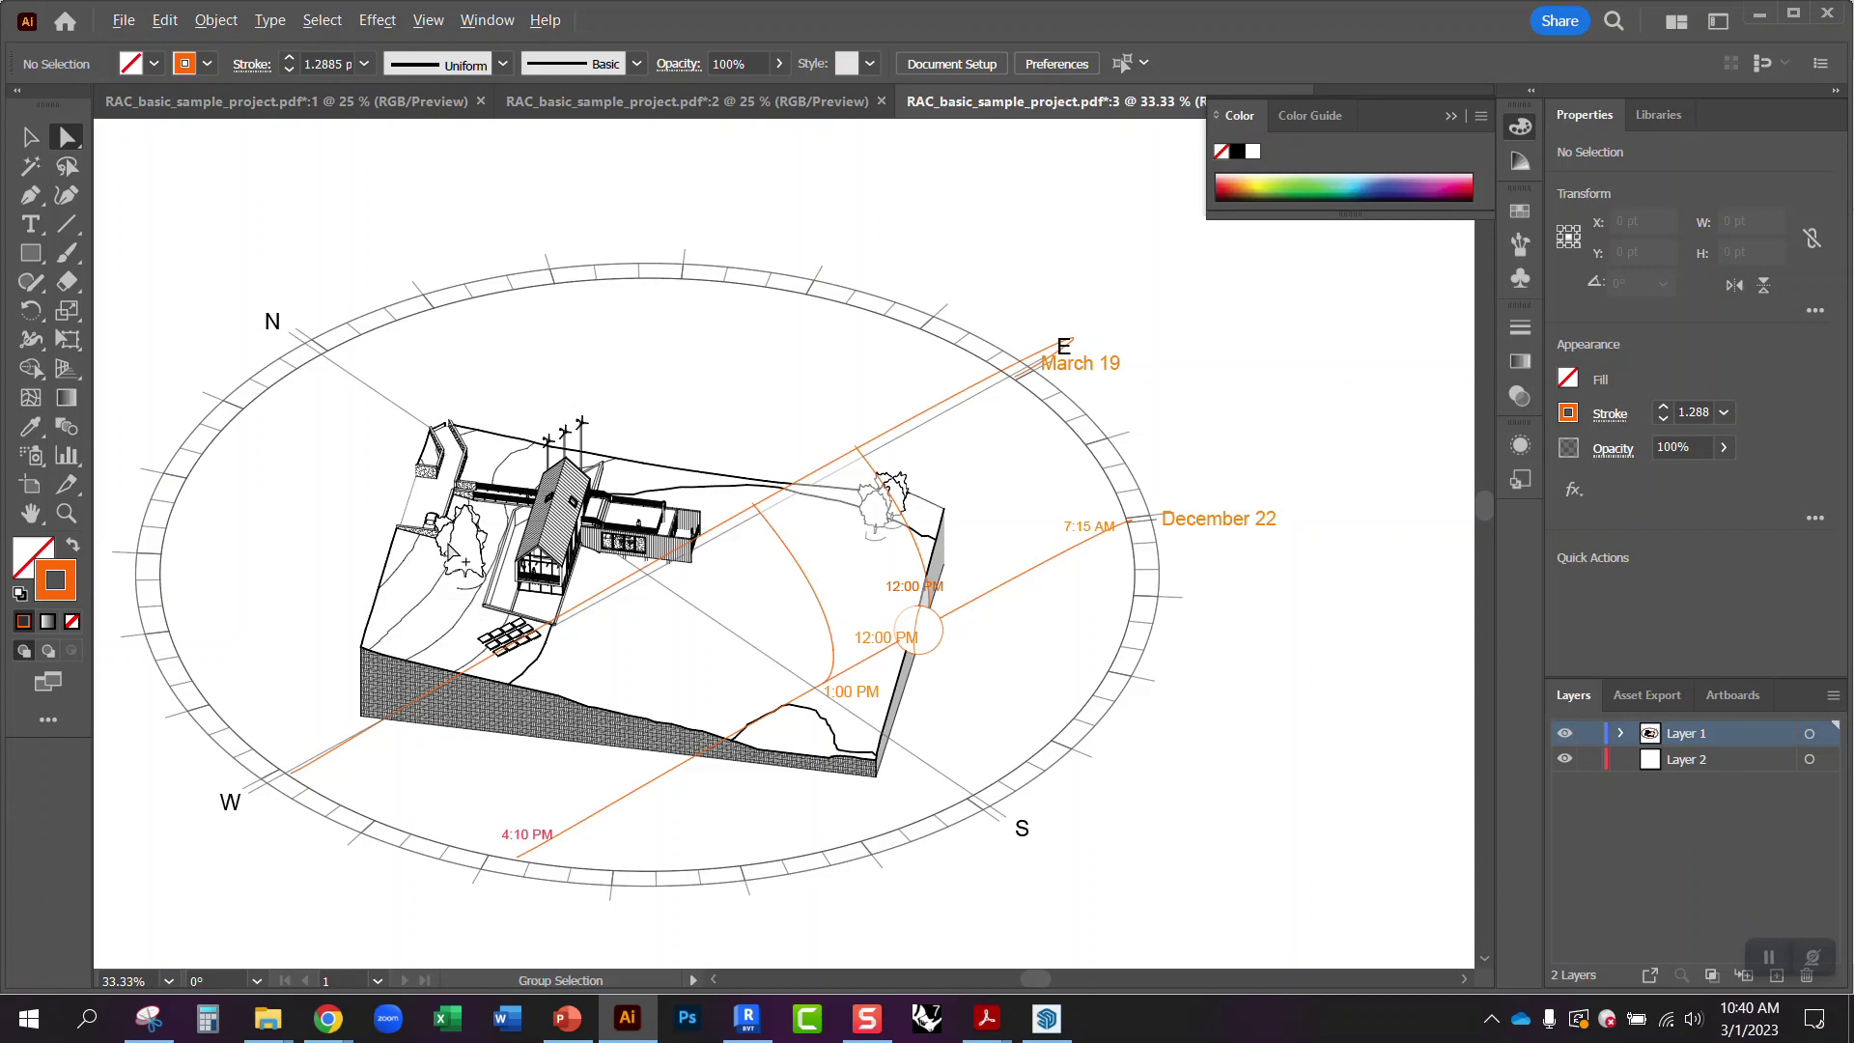
scroll(444, 543, "up", 3)
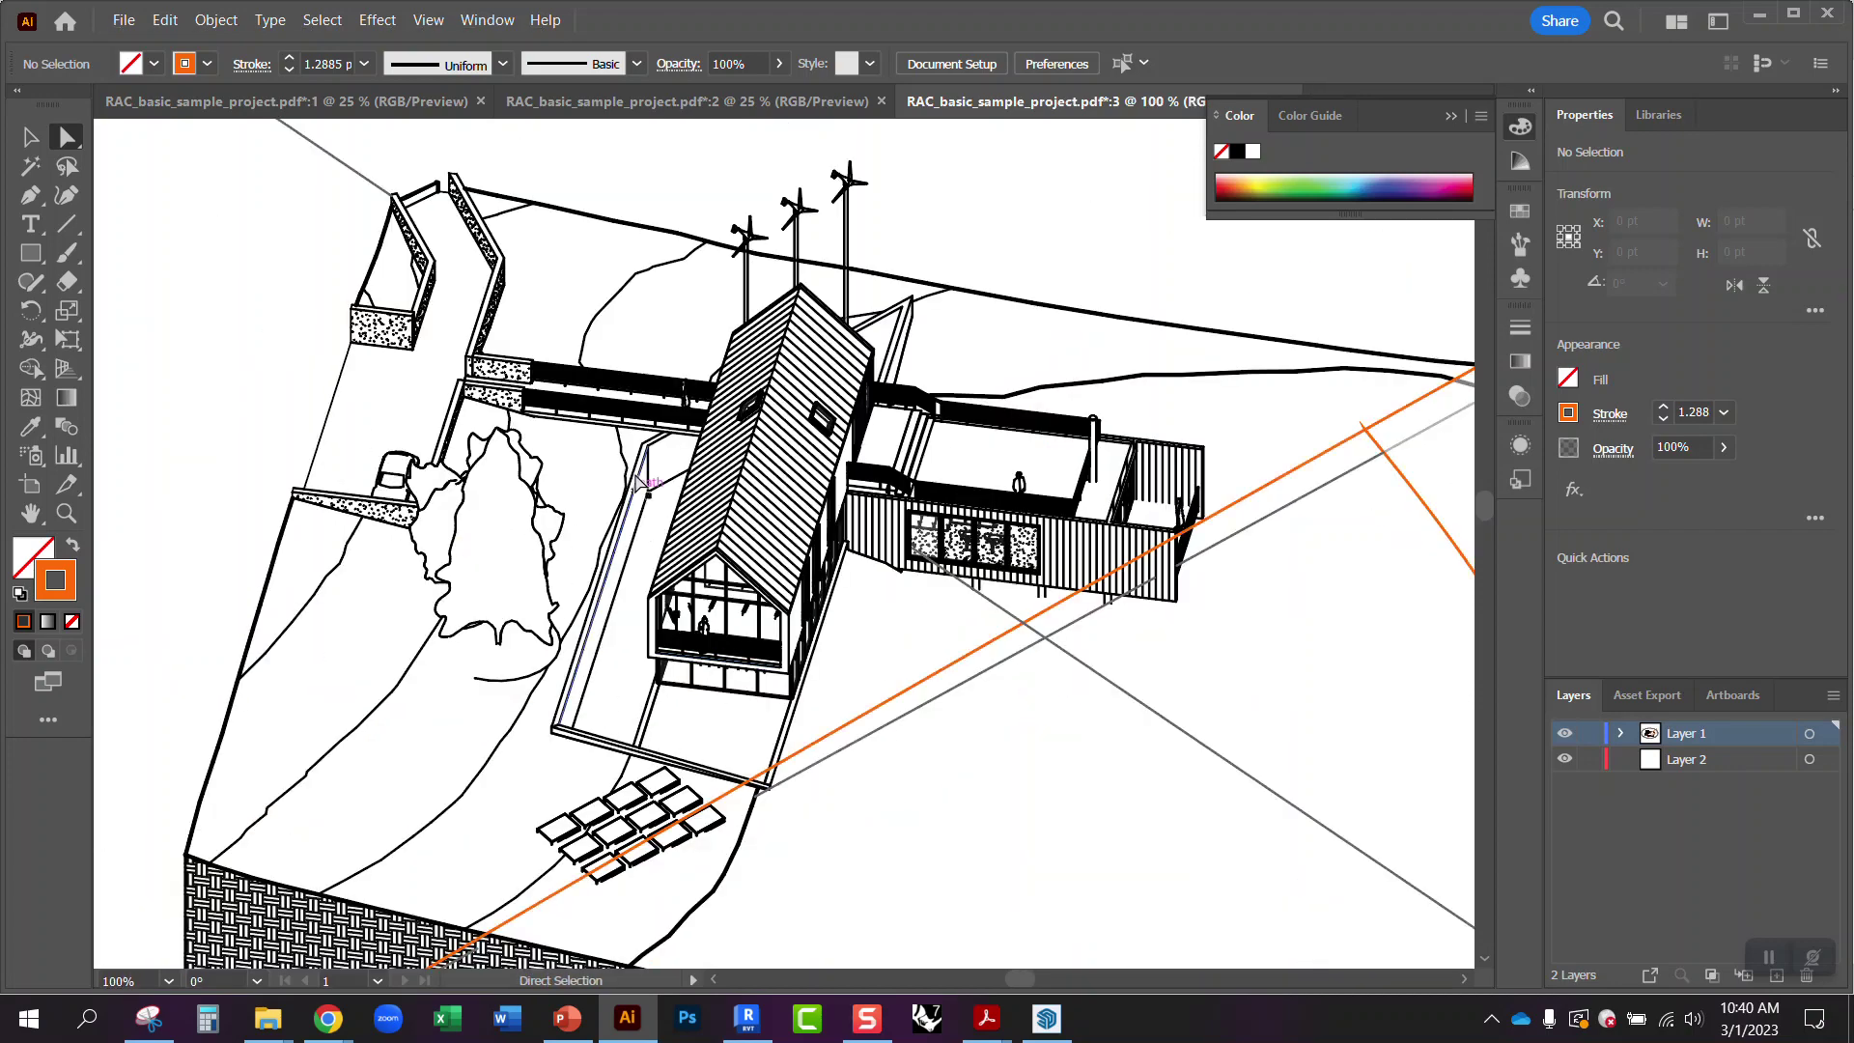
scroll(665, 587, "down", 2)
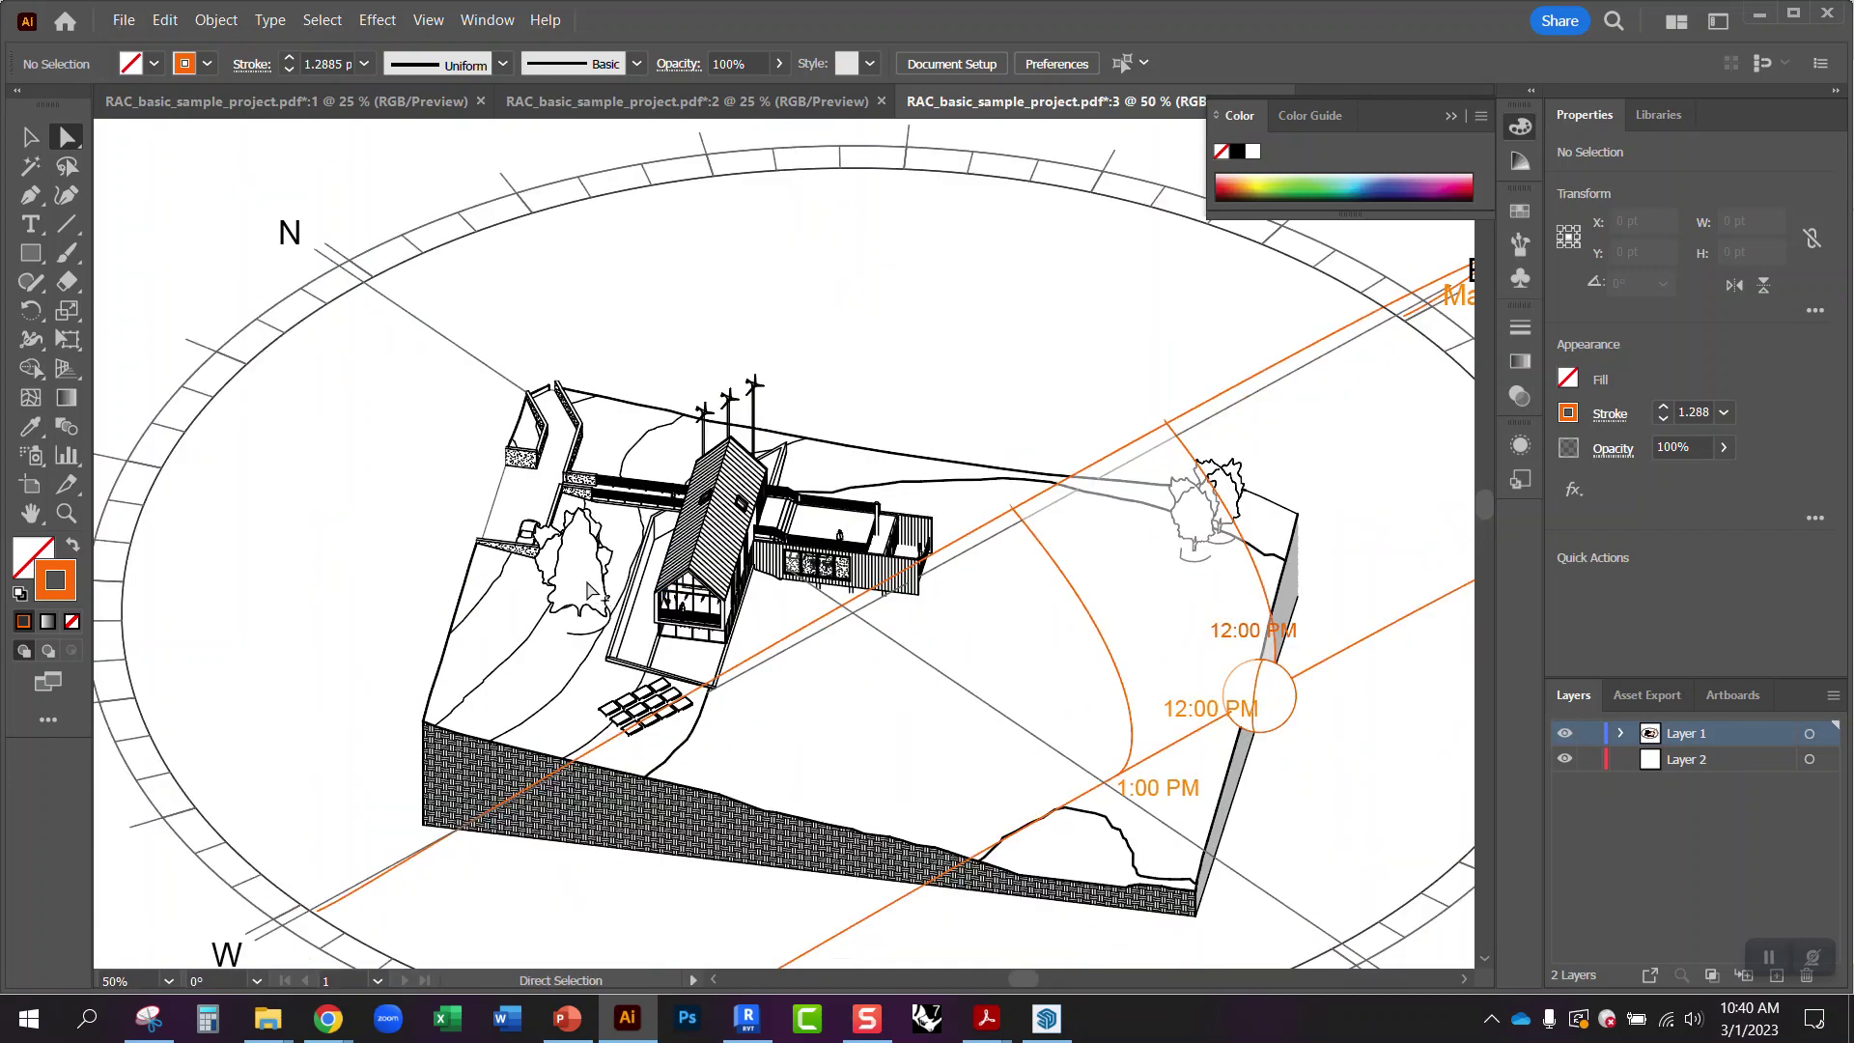
scroll(594, 583, "down", 1)
scroll(716, 488, "up", 3)
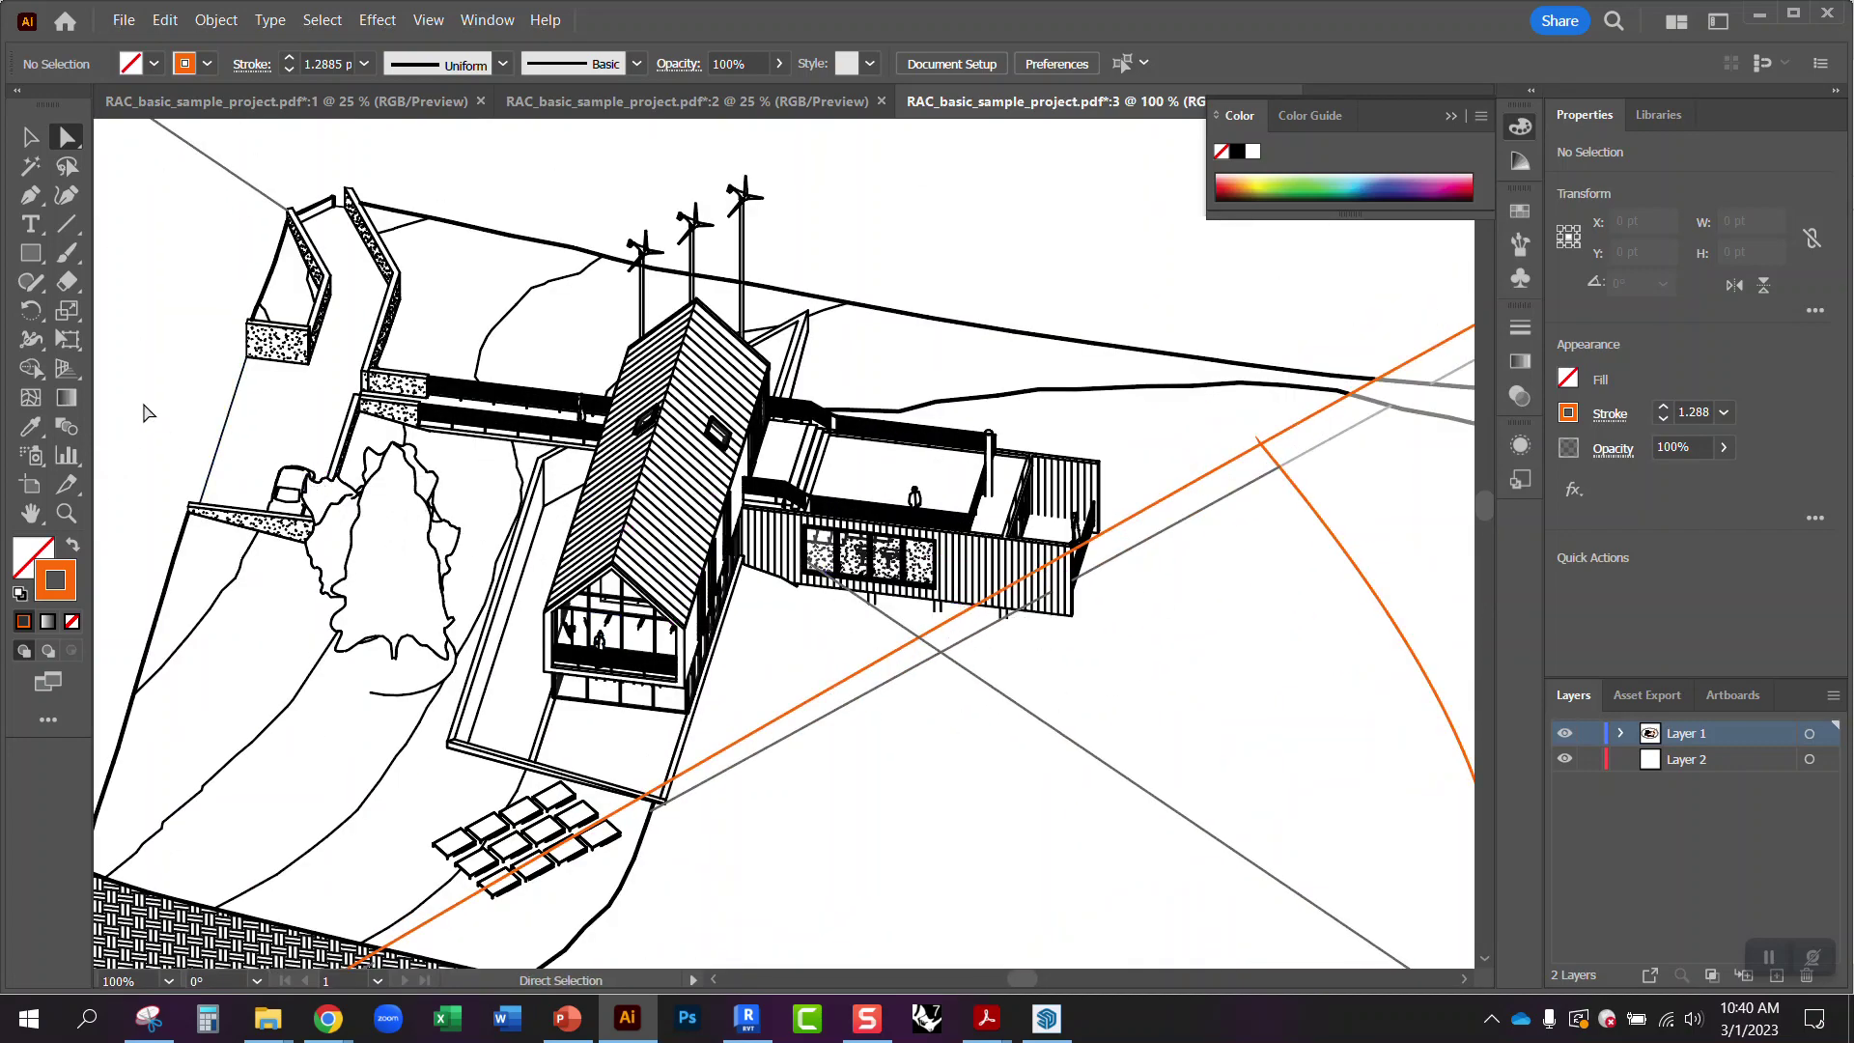
- Marquee-select only the house paths and convert them with Object > Live Paint > Make
left_click_drag(255, 421, 475, 713)
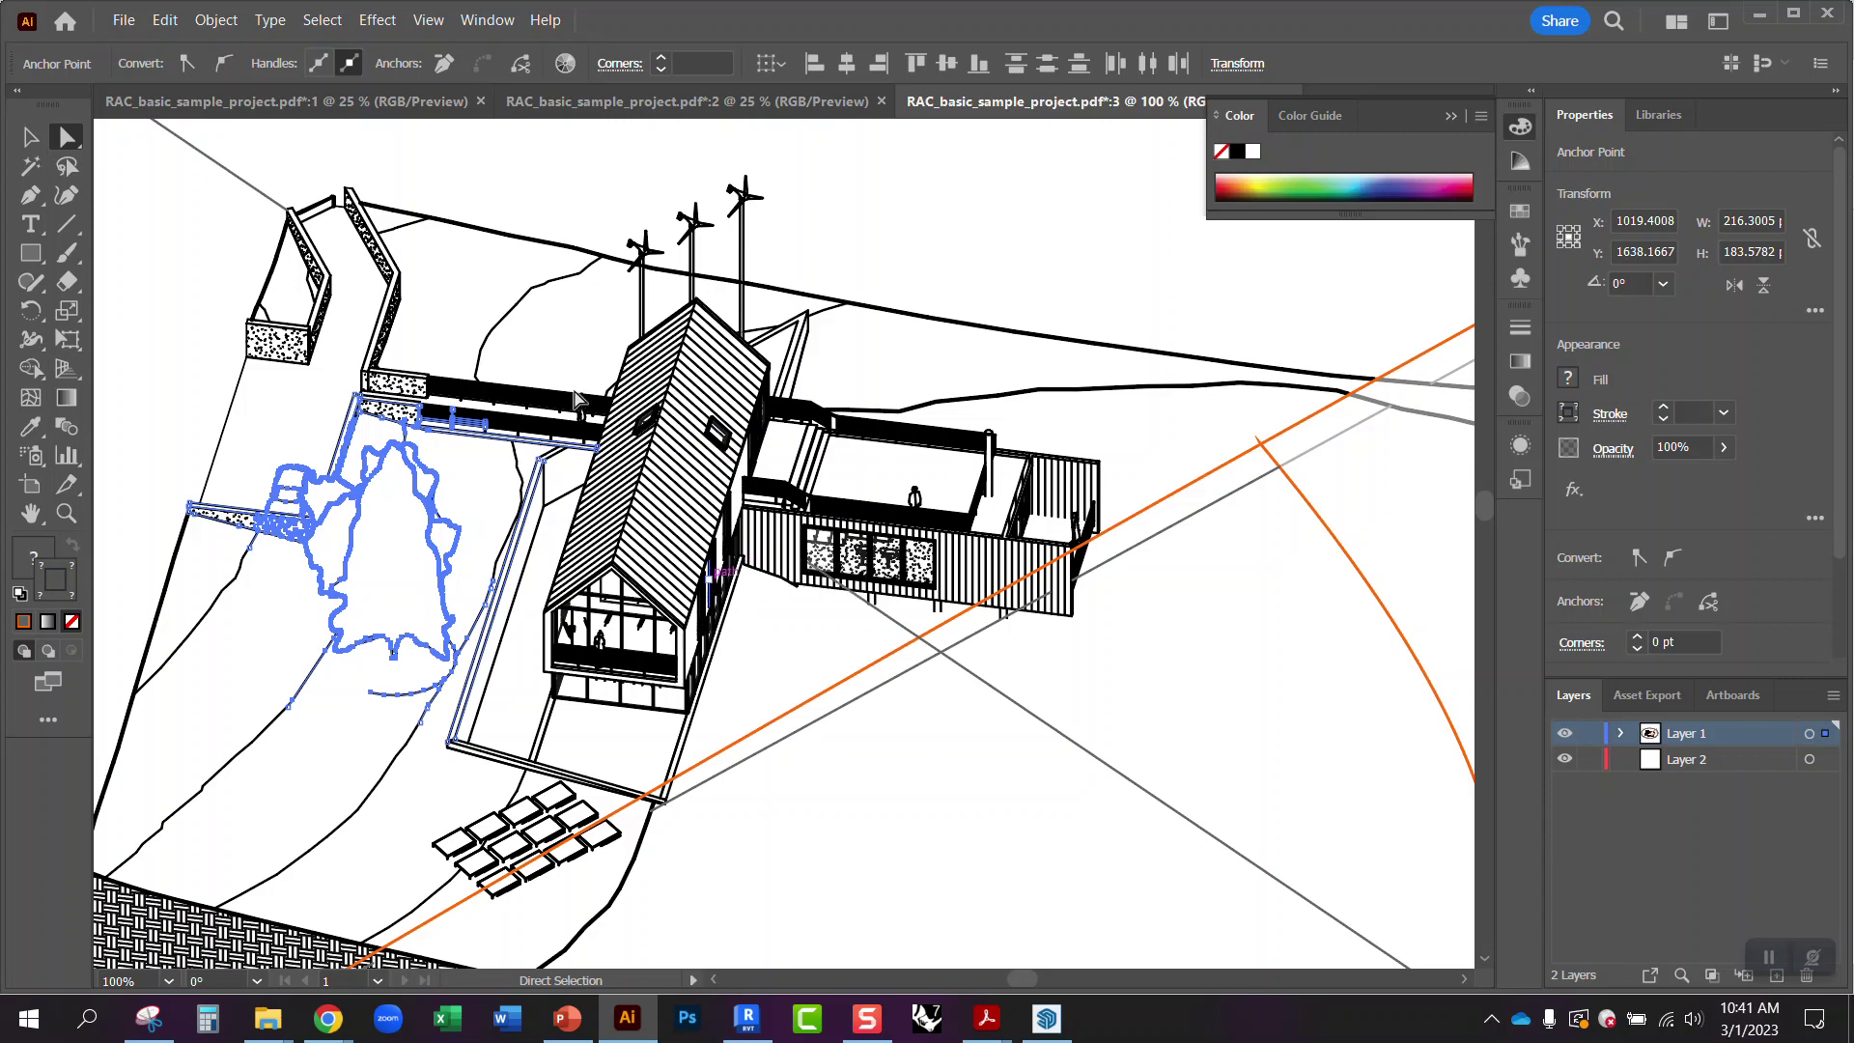
left_click(566, 362)
left_click_drag(579, 318, 552, 443)
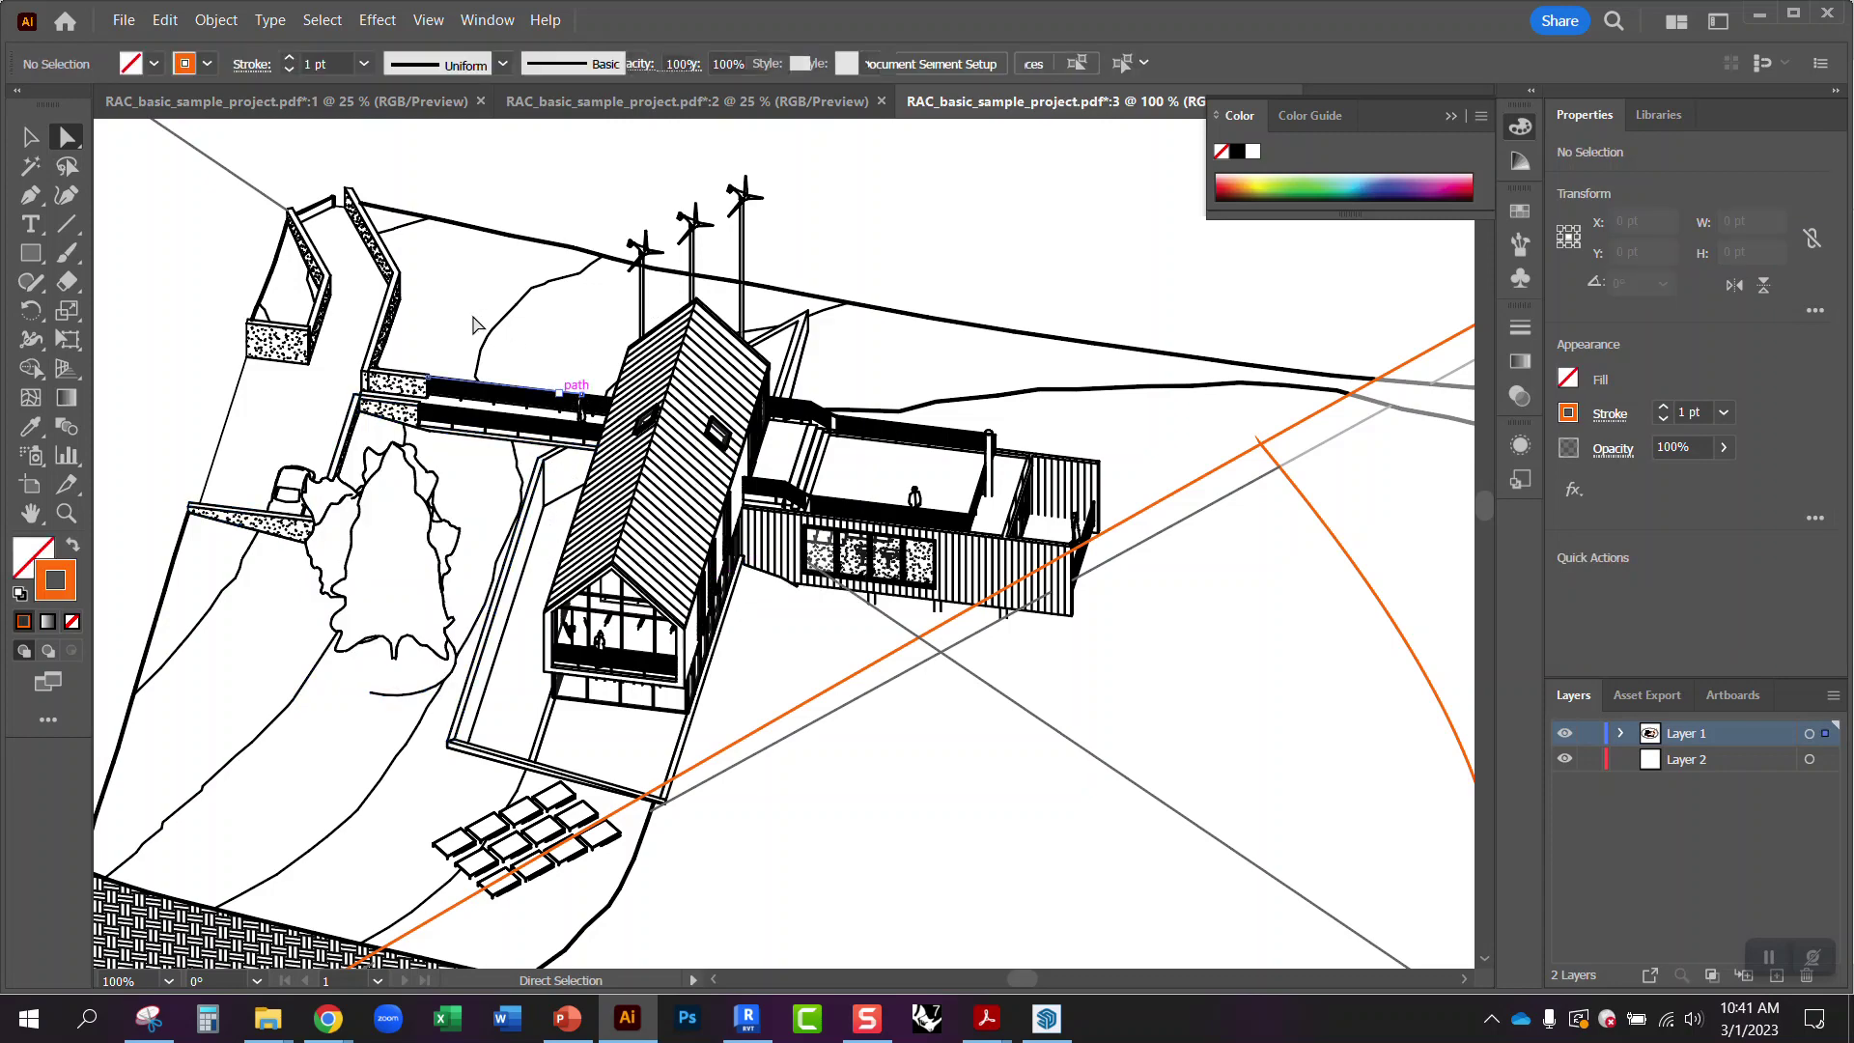
left_click_drag(453, 297, 840, 736)
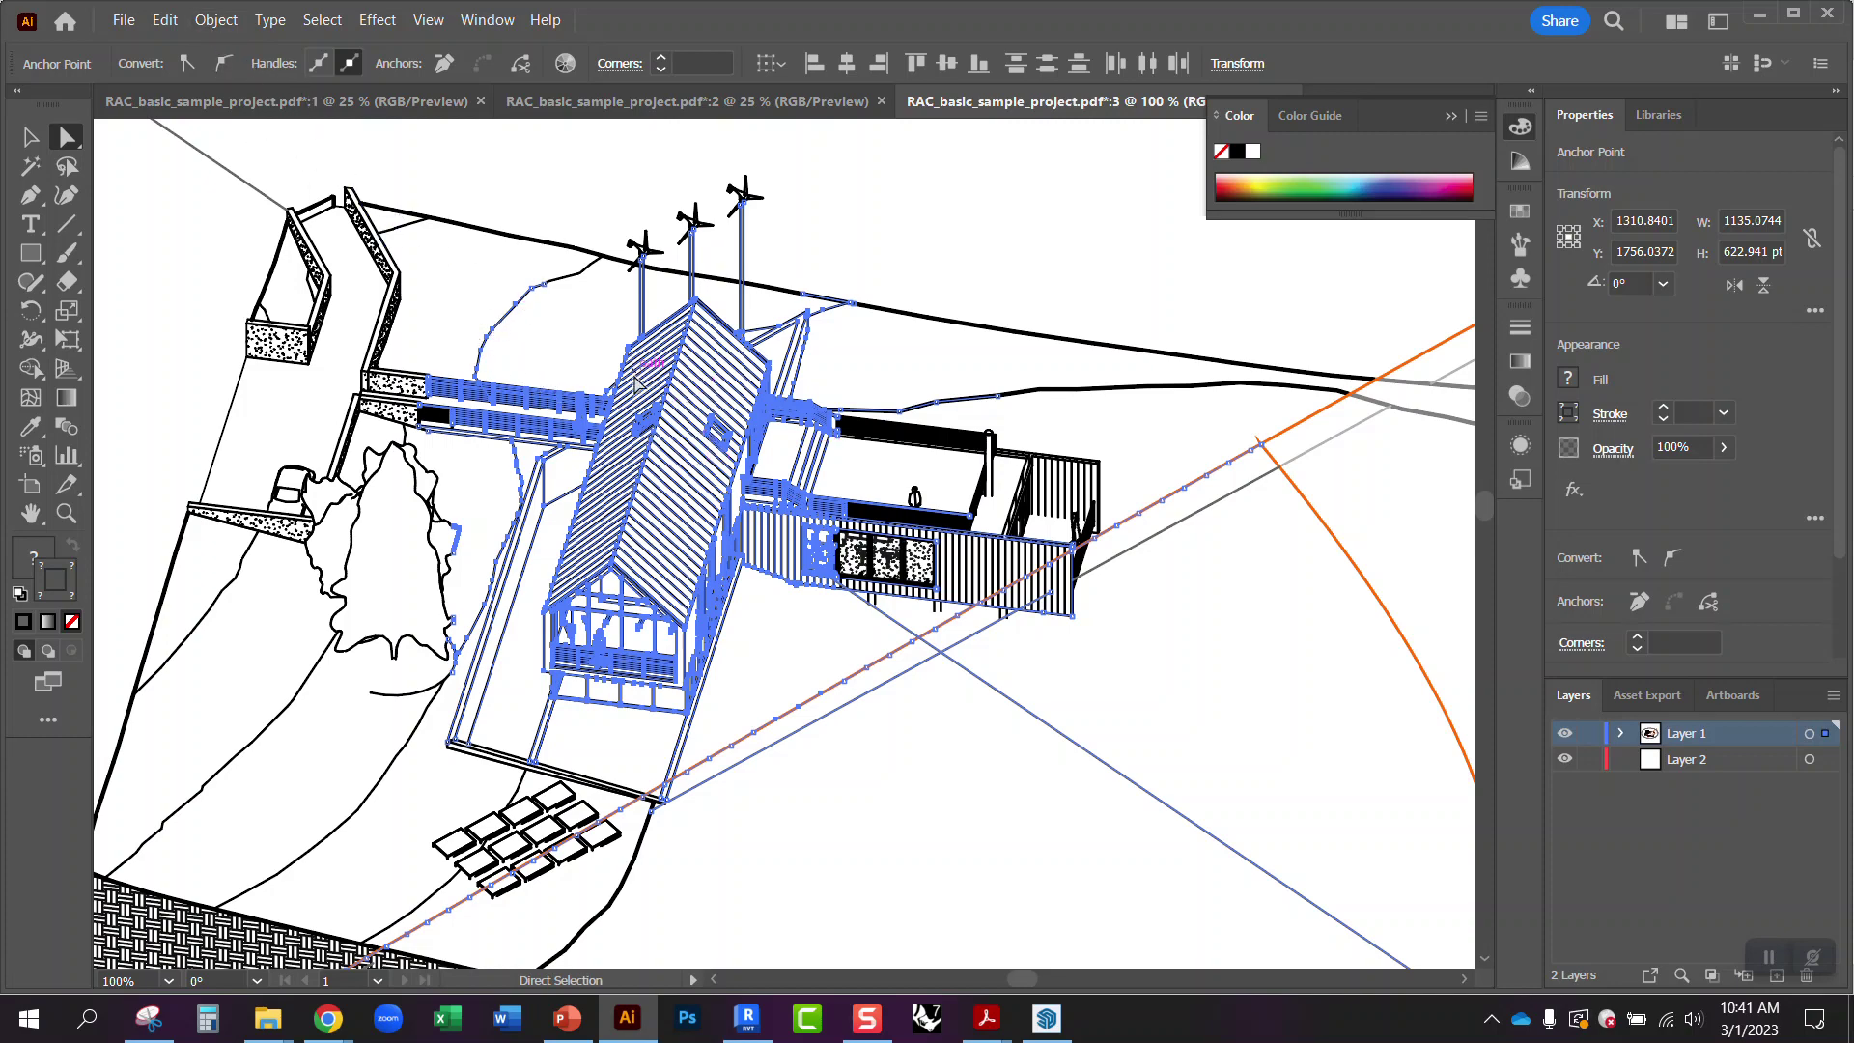
left_click(210, 35)
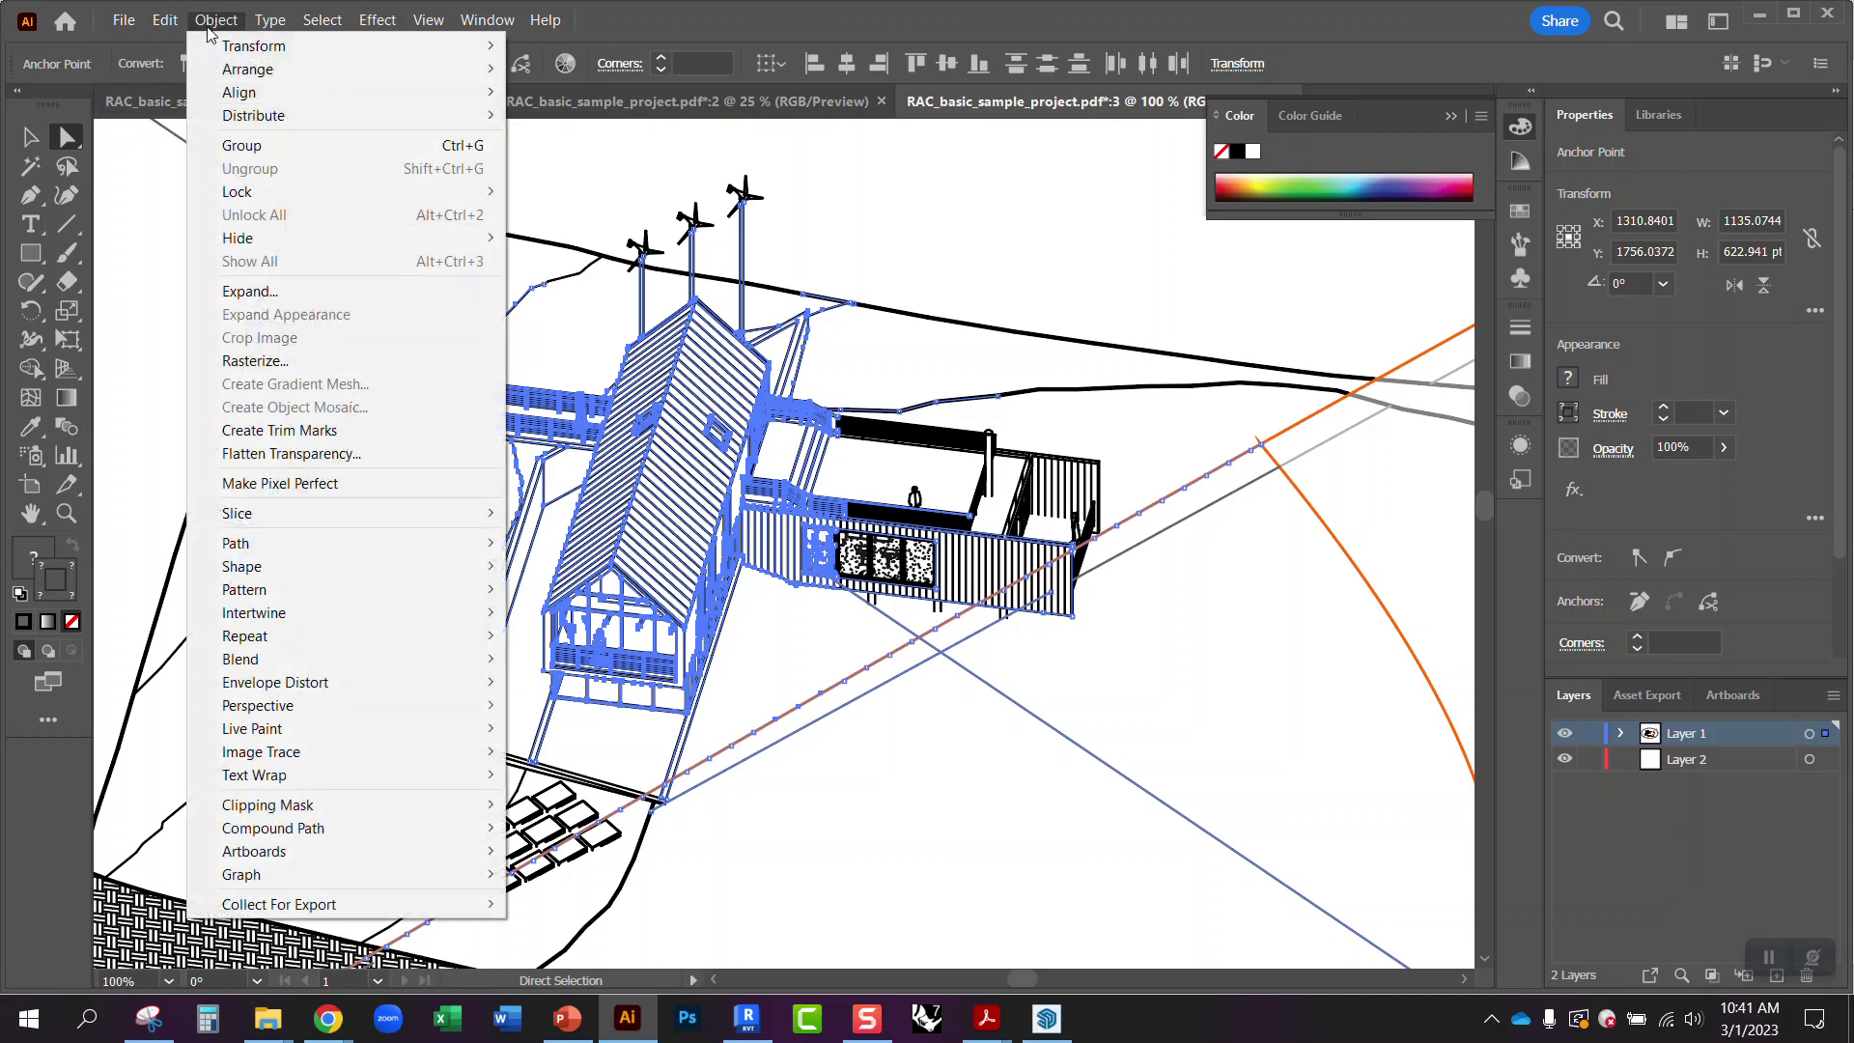
mouse_move(380, 738)
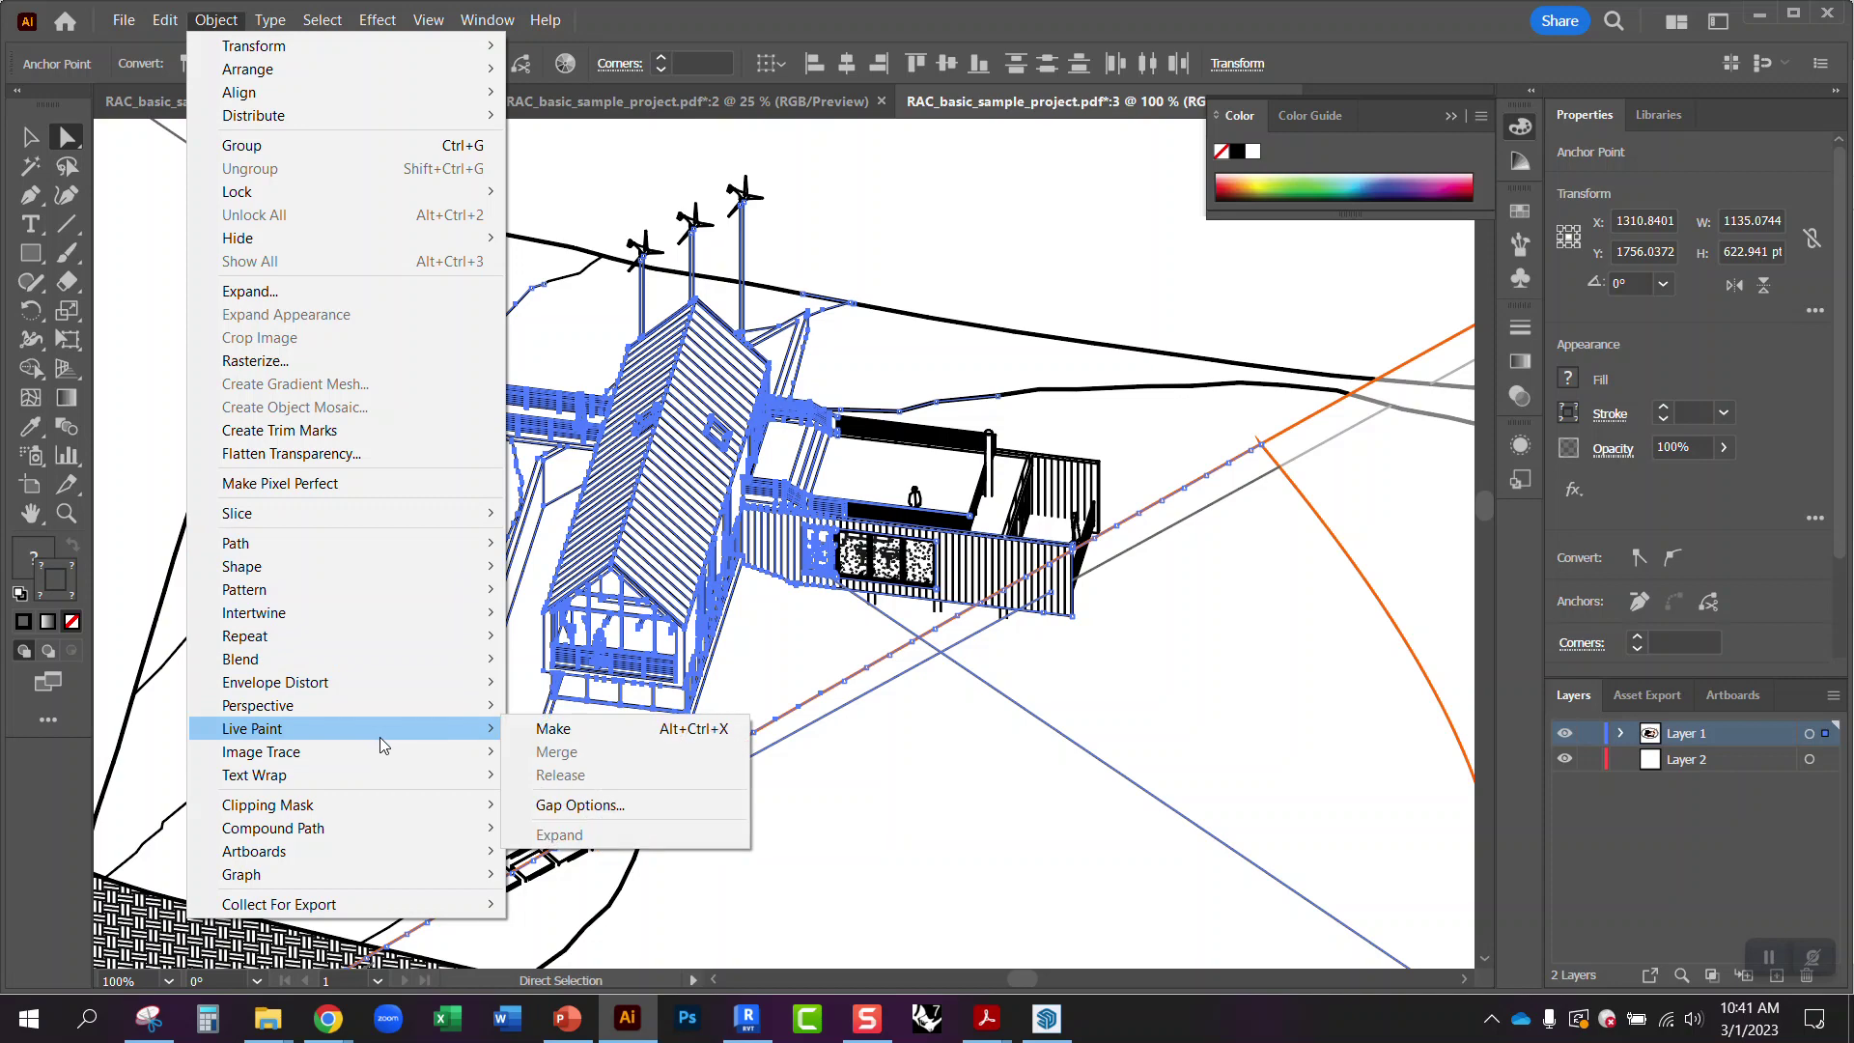
left_click(556, 730)
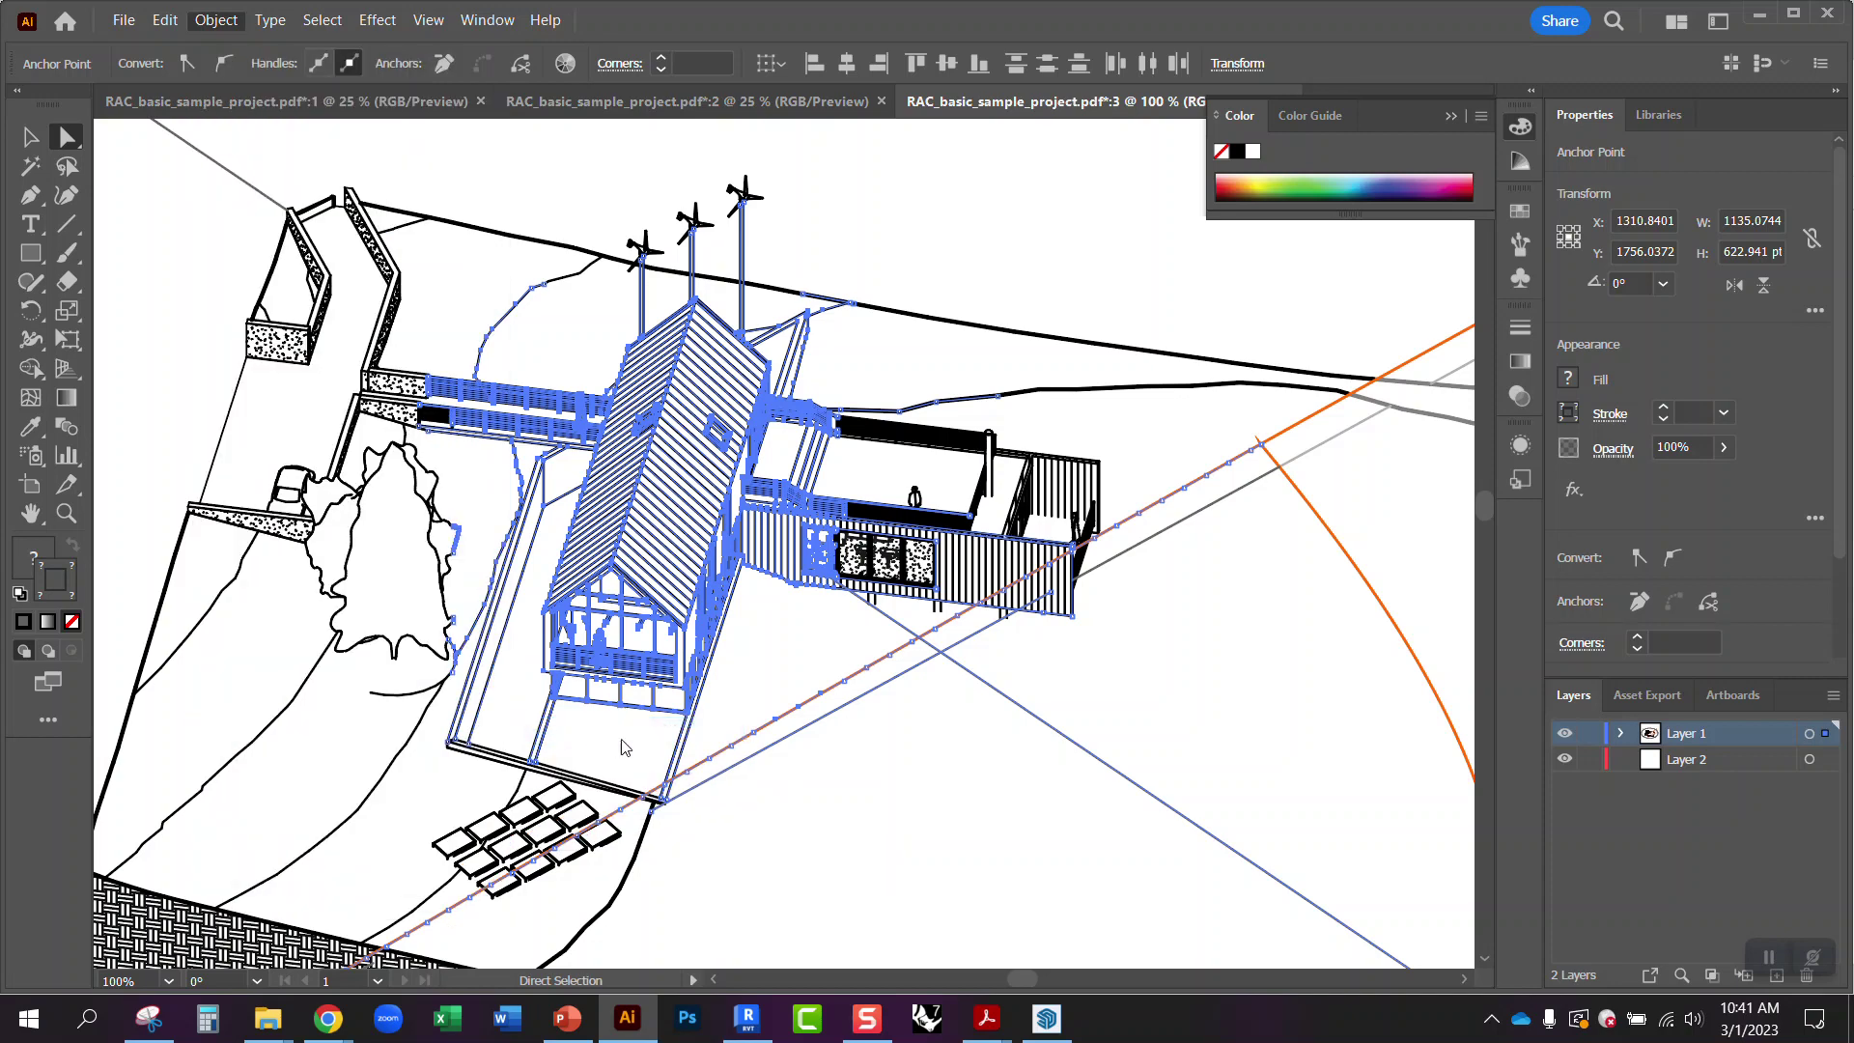
- Deselect the Live Paint artwork and switch to the Live Paint Bucket from the Shape Builder flyout
left_click(925, 766)
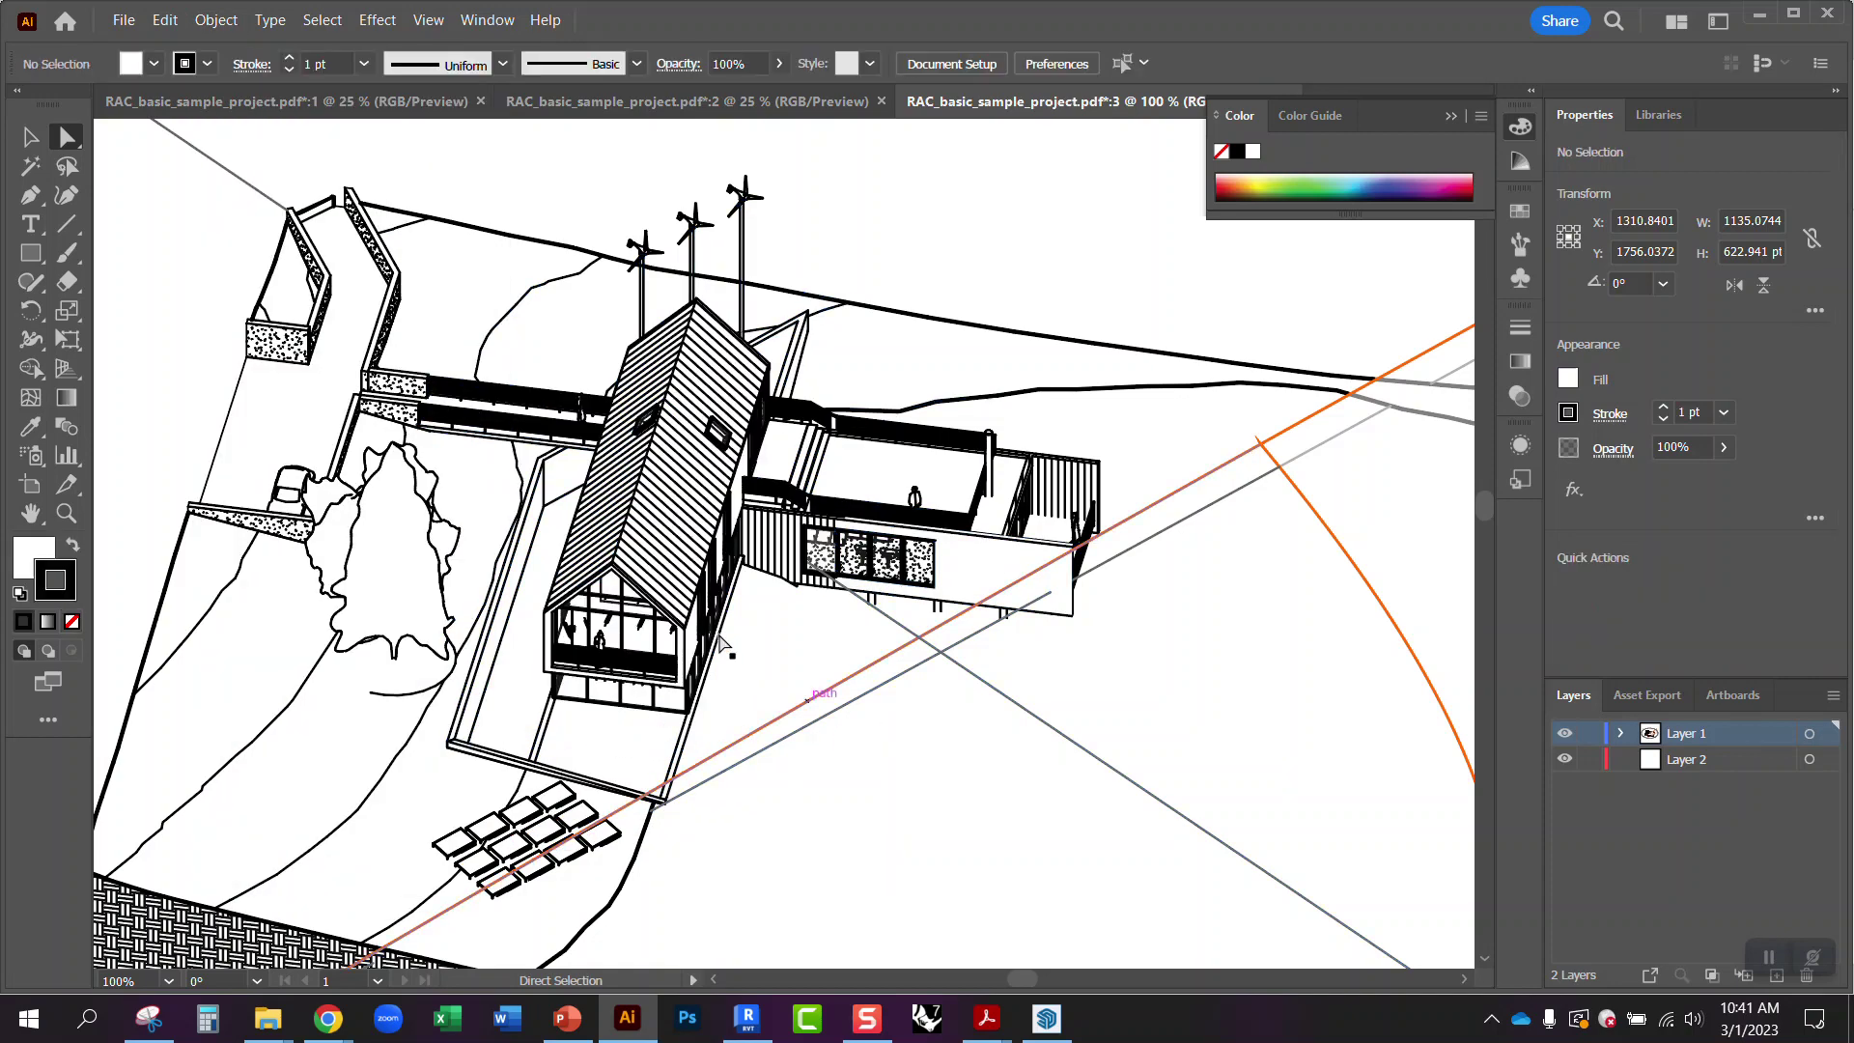
left_click(32, 372)
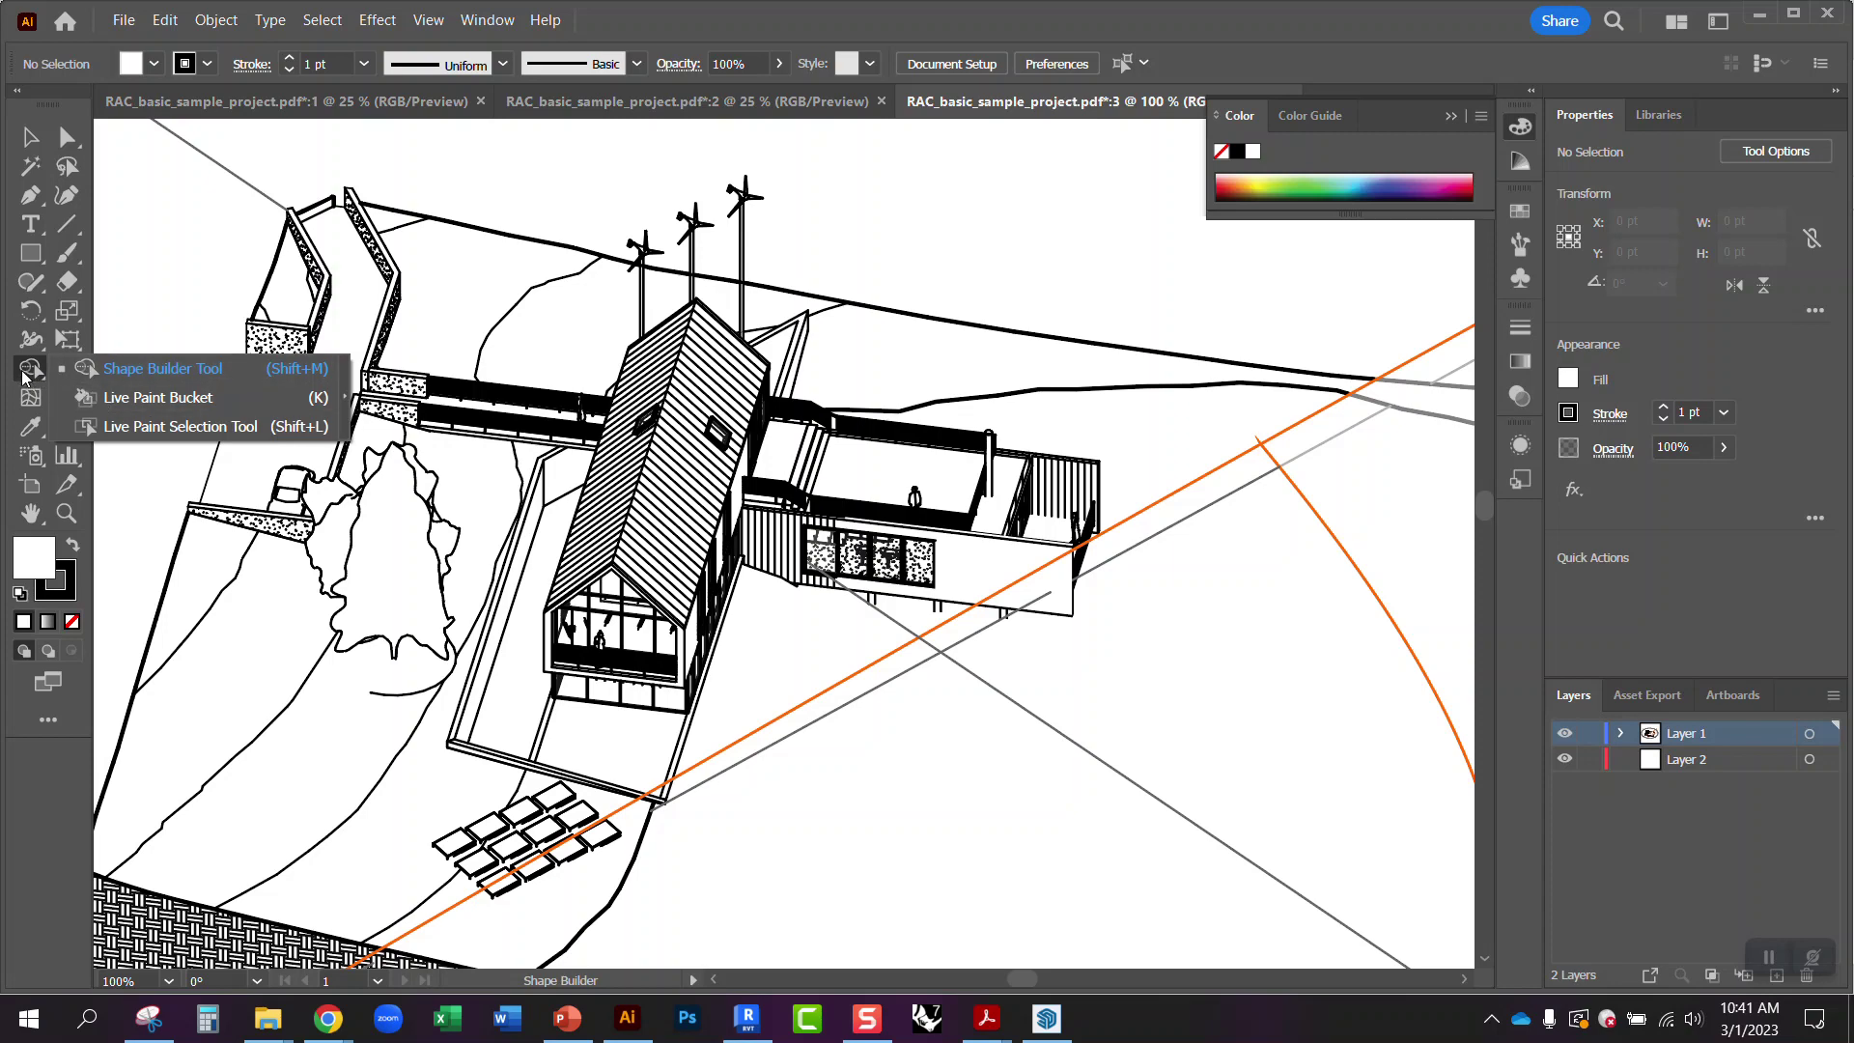
left_click(32, 372)
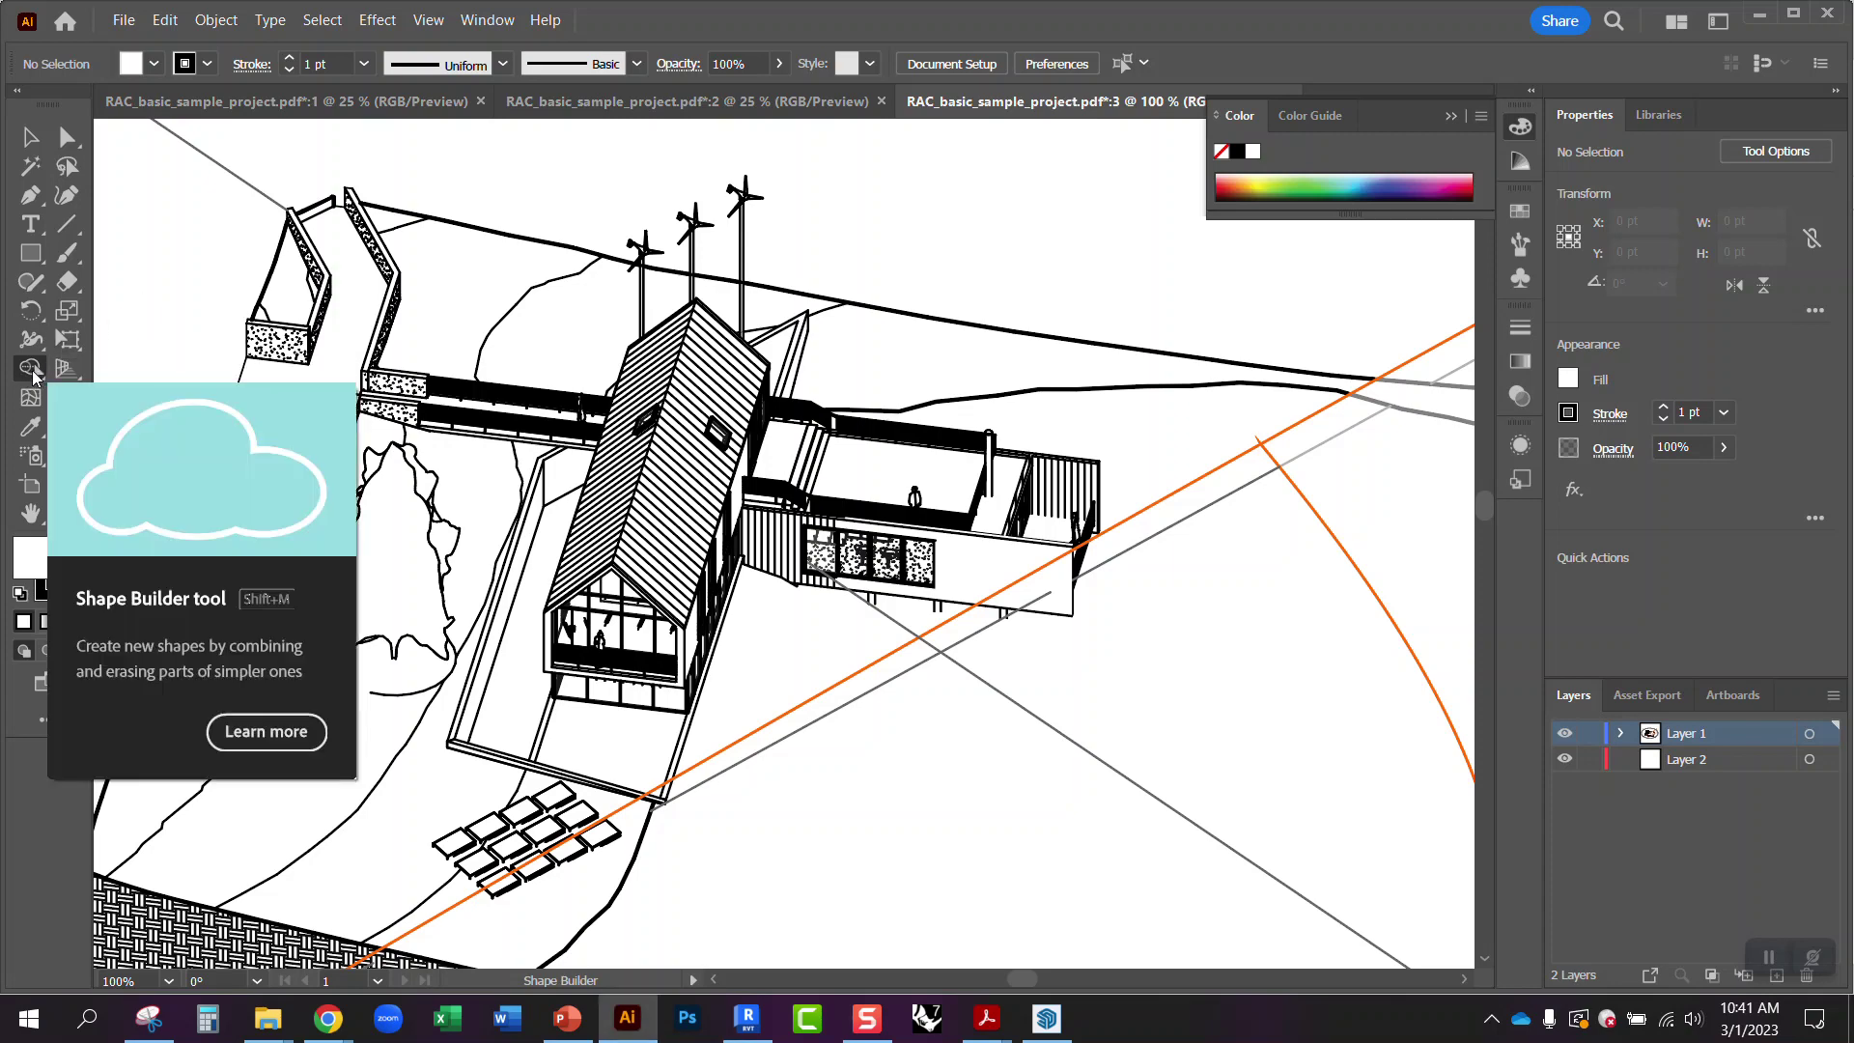
left_click(35, 375)
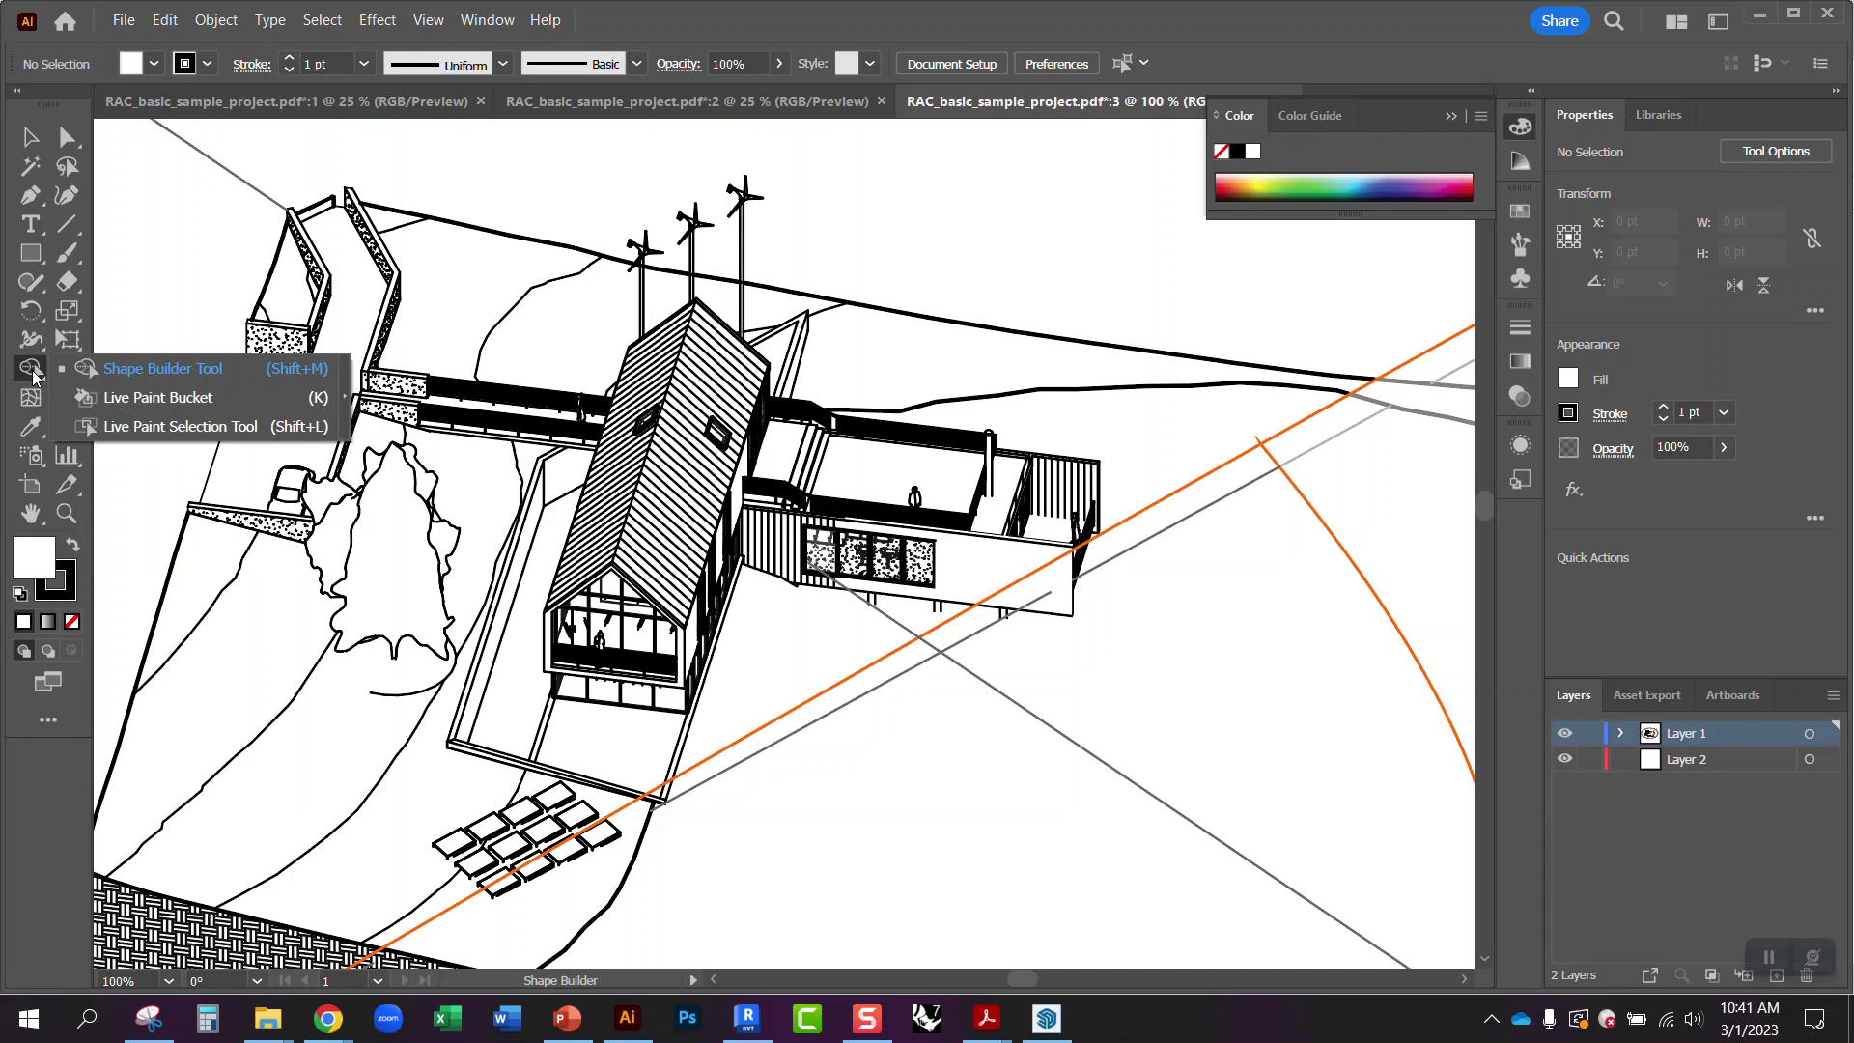
left_click(120, 397)
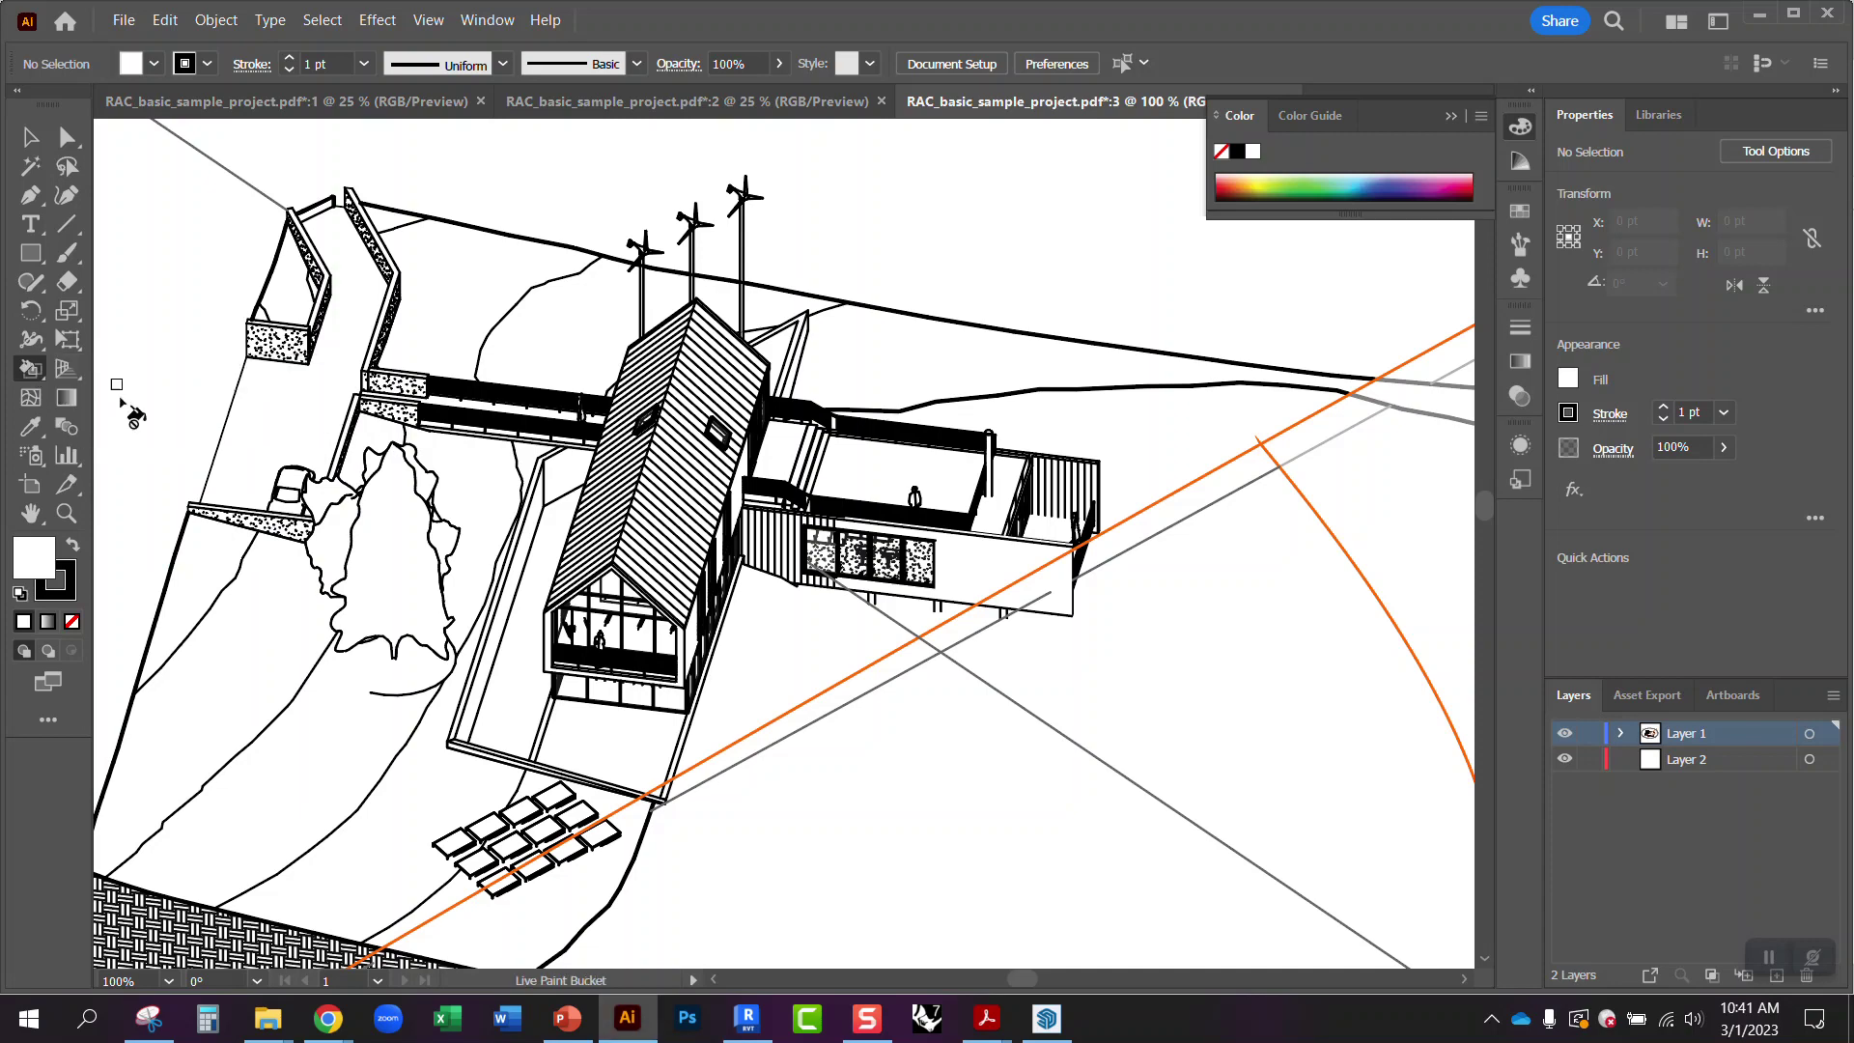
- Set the fill to light grey C1C1C1 and paint the roof strips and upper roof faces
double_click(41, 560)
left_click_drag(1118, 583, 1076, 579)
left_click(1099, 506)
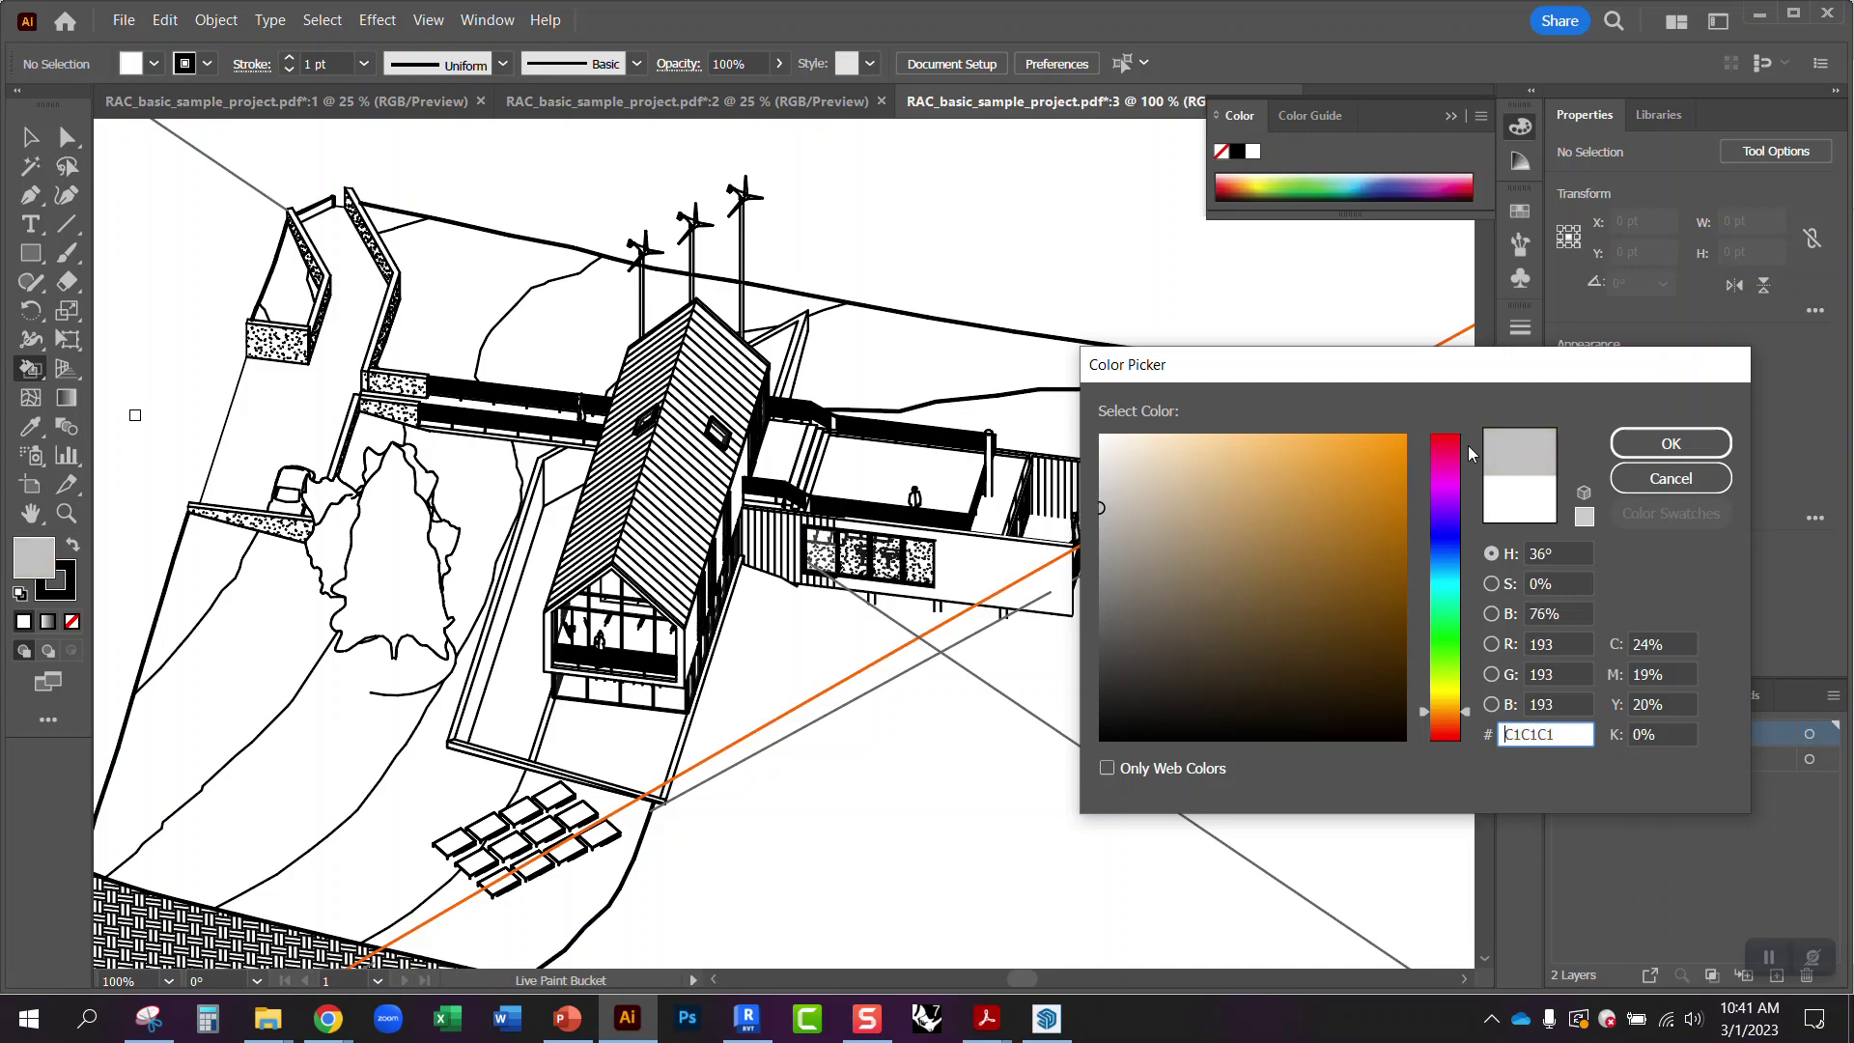
left_click(1653, 442)
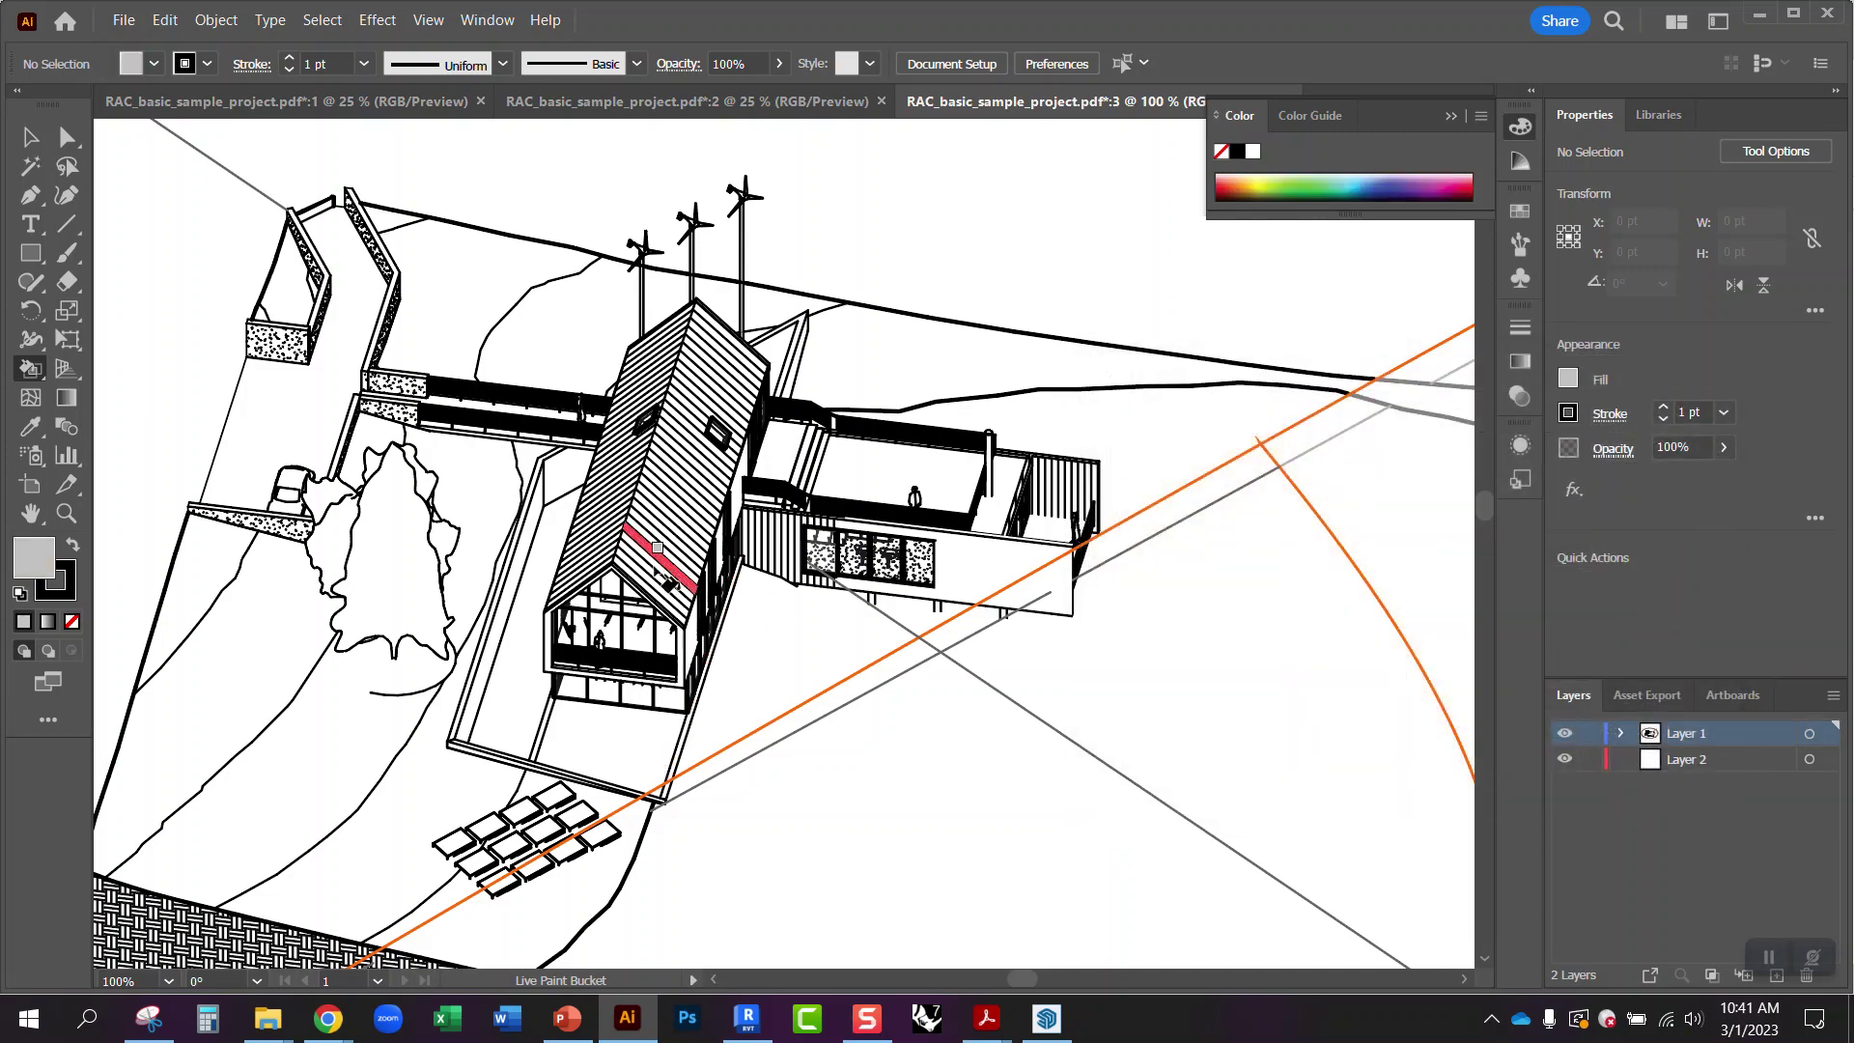
mouse_move(662, 580)
left_mouse_down()
mouse_move(671, 494)
mouse_move(637, 576)
left_mouse_up()
mouse_move(662, 496)
left_mouse_down()
mouse_move(724, 343)
mouse_move(714, 376)
left_mouse_up()
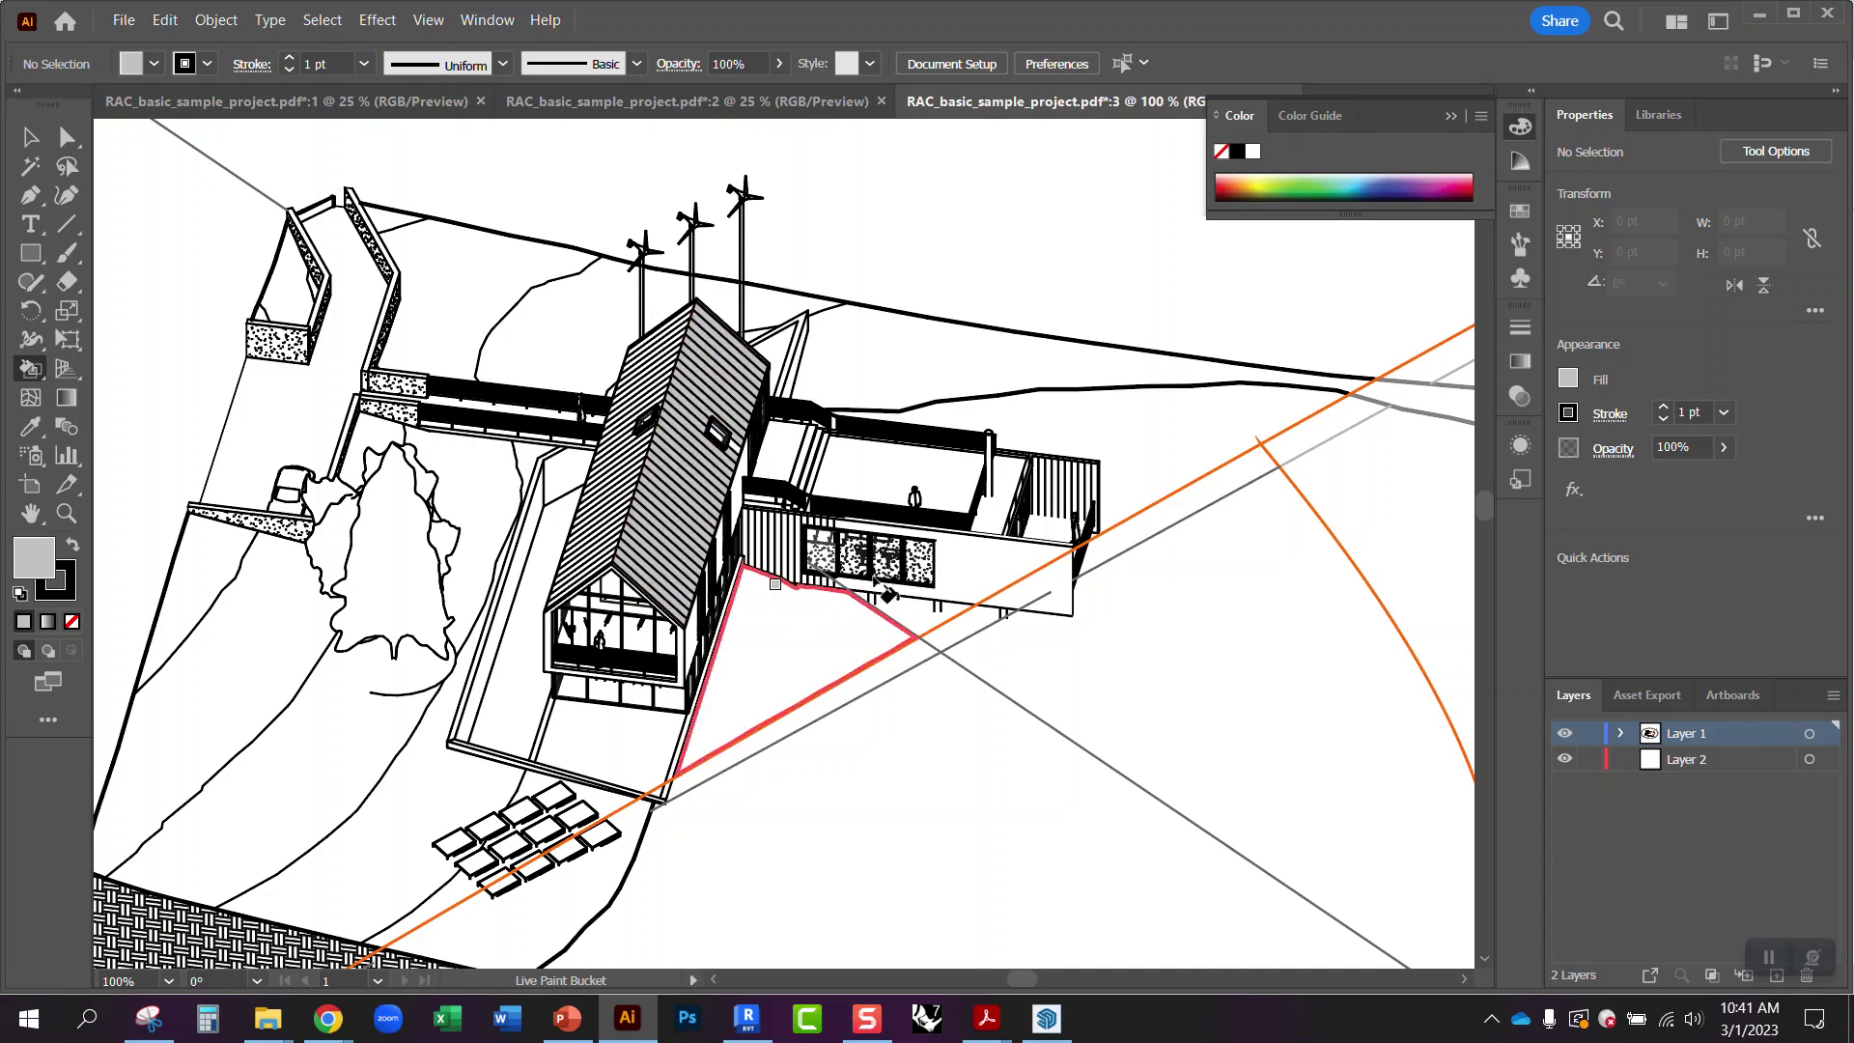
- Change the fill to darker grey 878787 and paint a band of remaining roof faces
scroll(665, 488, "up", 3)
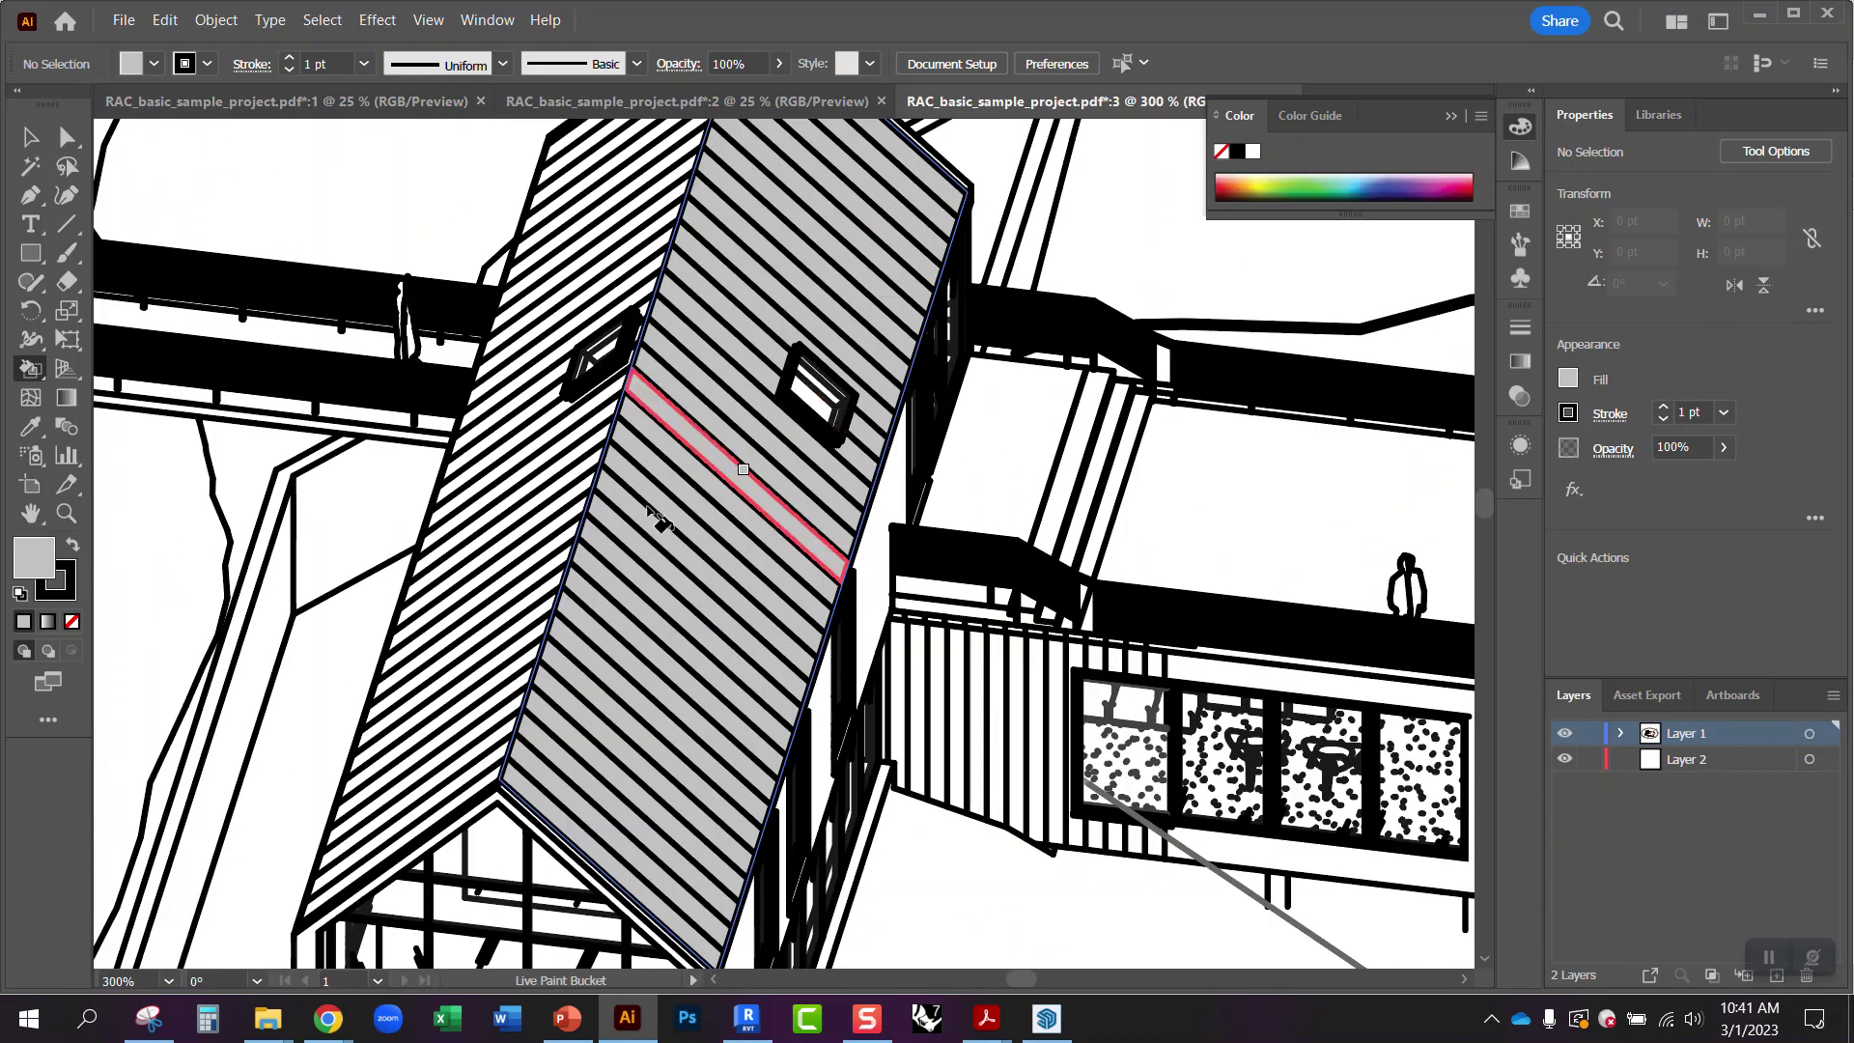
double_click(42, 568)
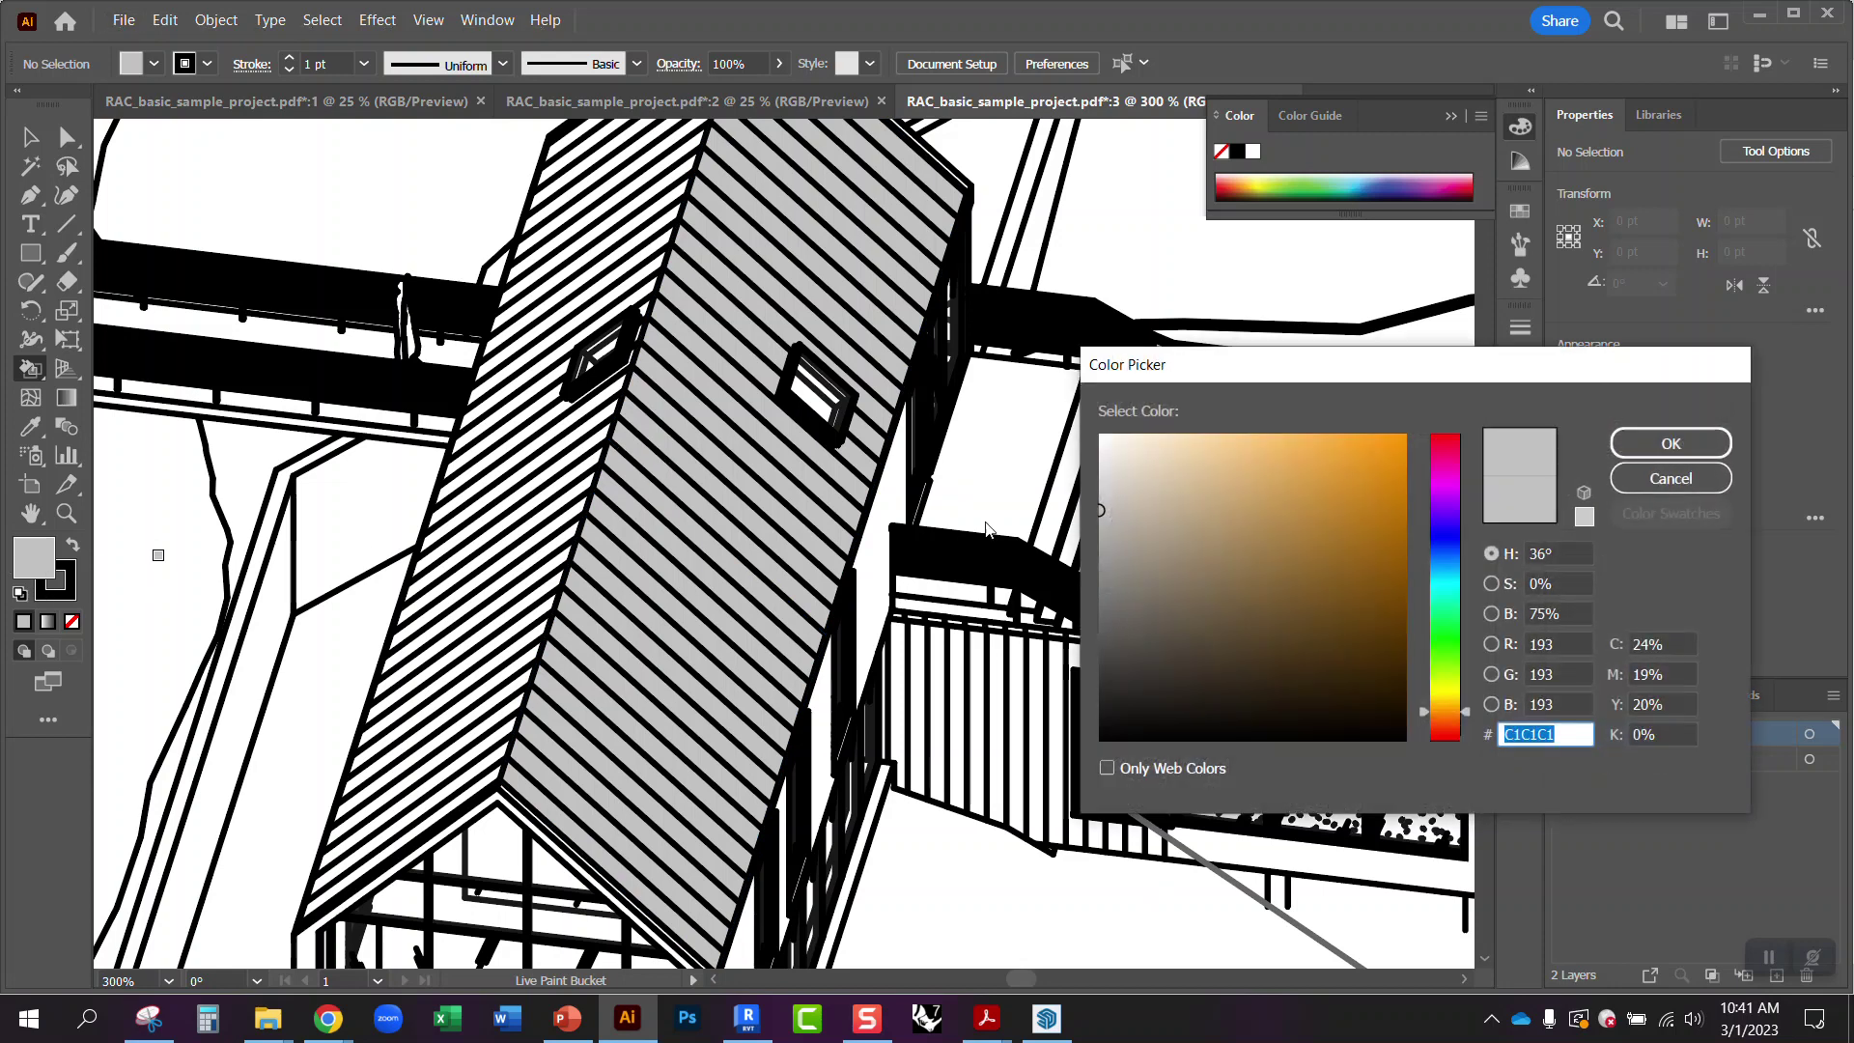
left_click_drag(1100, 516, 1082, 577)
left_click(1626, 461)
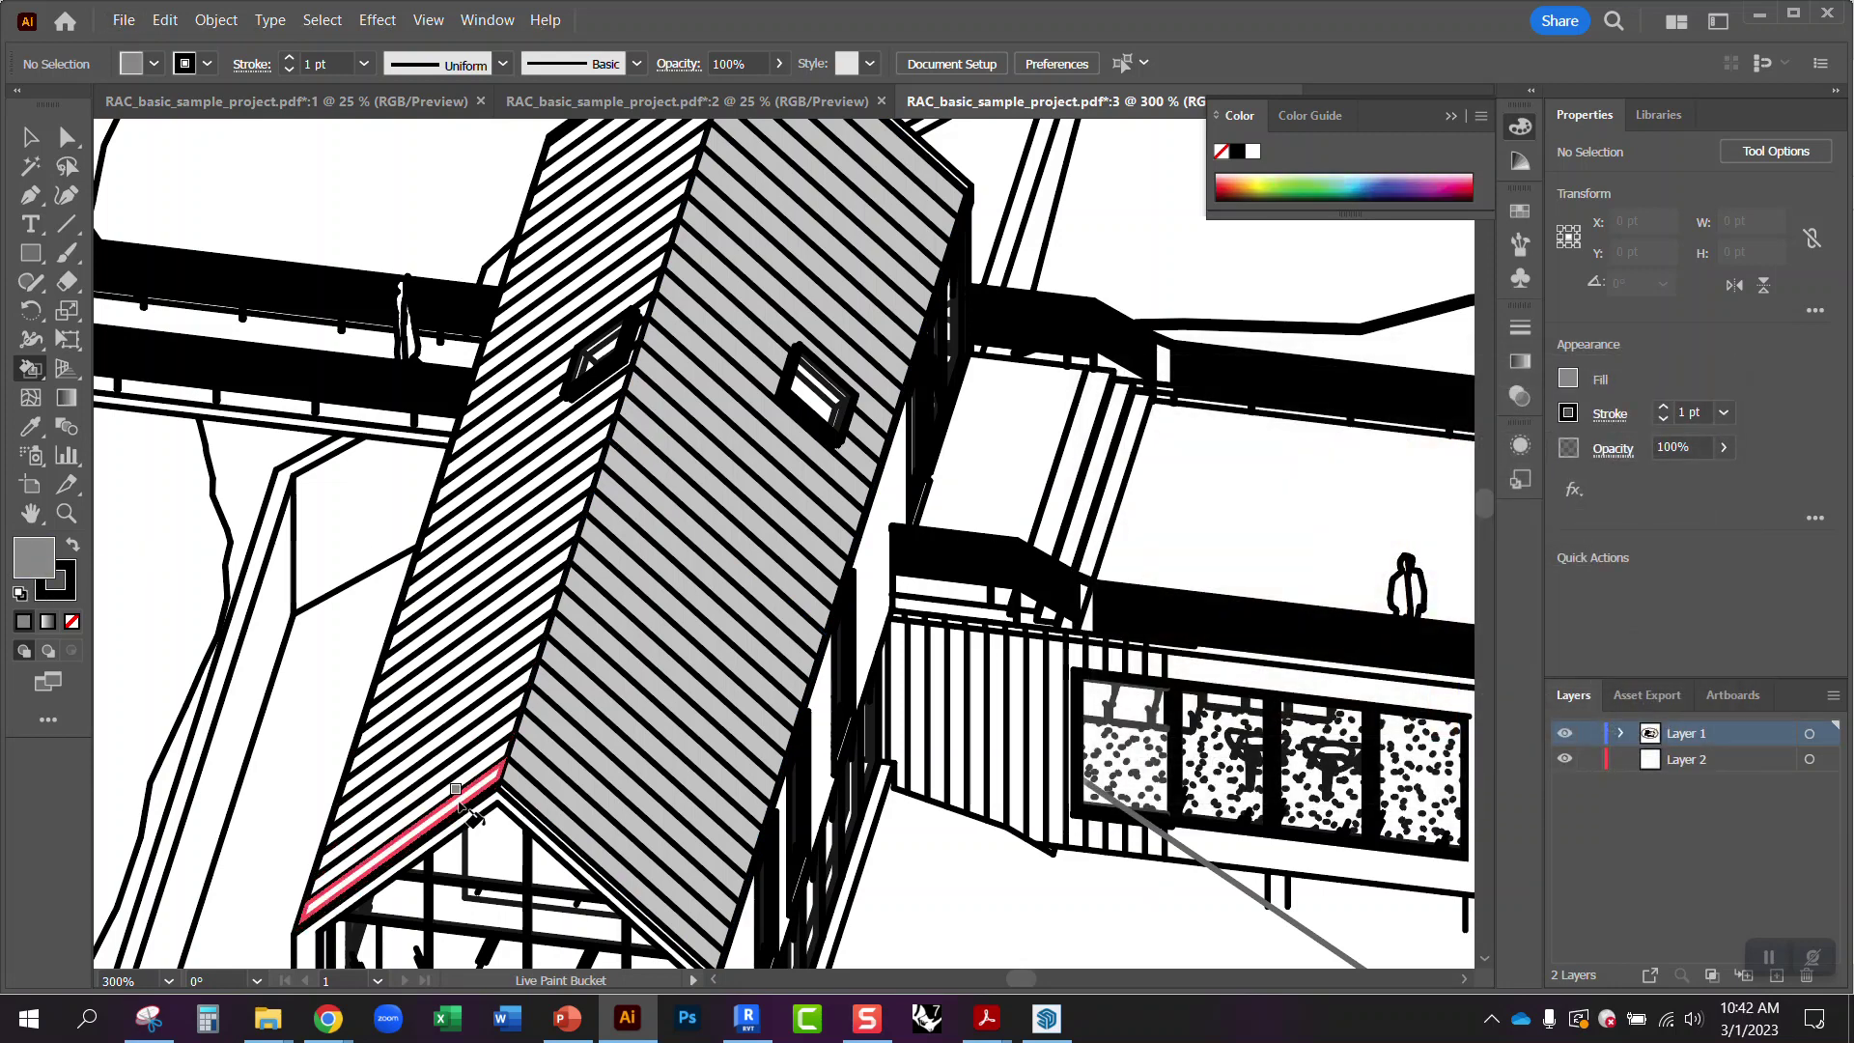
mouse_move(461, 811)
left_mouse_down()
mouse_move(545, 531)
mouse_move(532, 419)
mouse_move(579, 290)
mouse_move(591, 165)
left_mouse_up()
- Set the fill to pale peach FFE2B8 and paint the house's wall faces with it
key("ctrl+minus")
key("ctrl+minus")
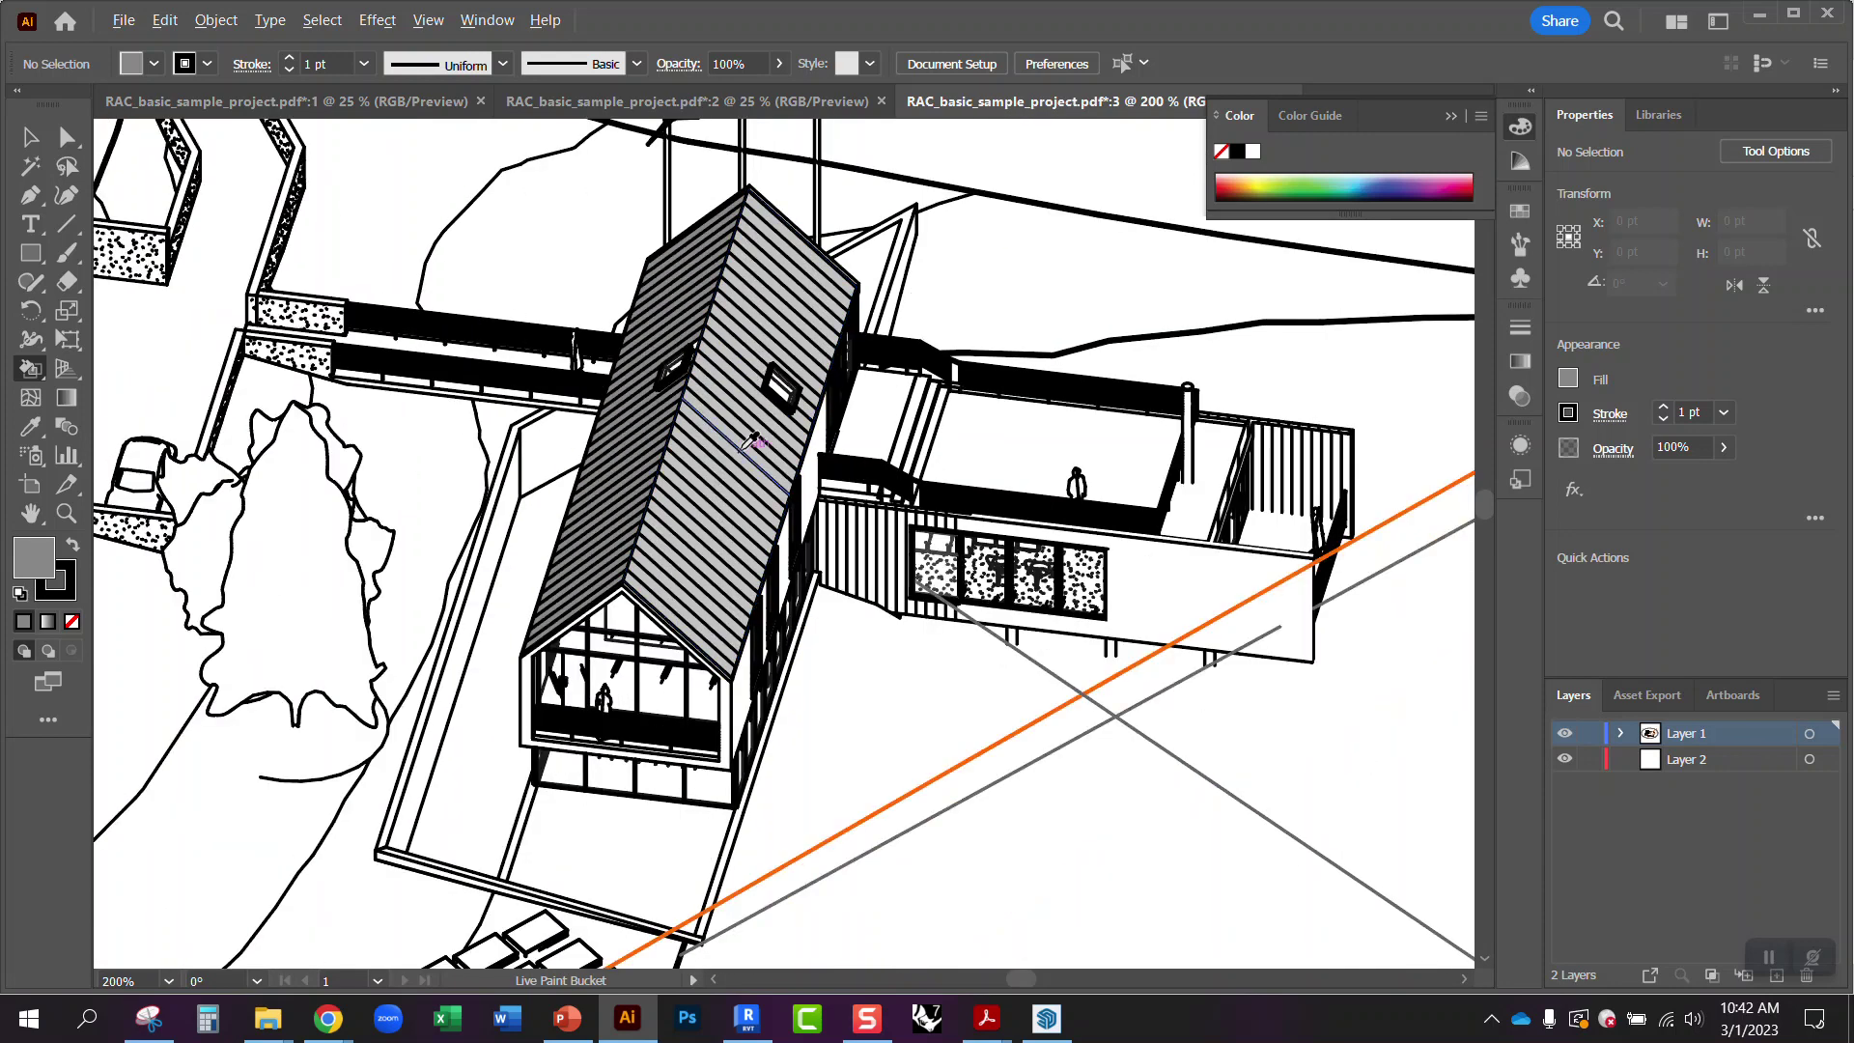
key("ctrl+plus")
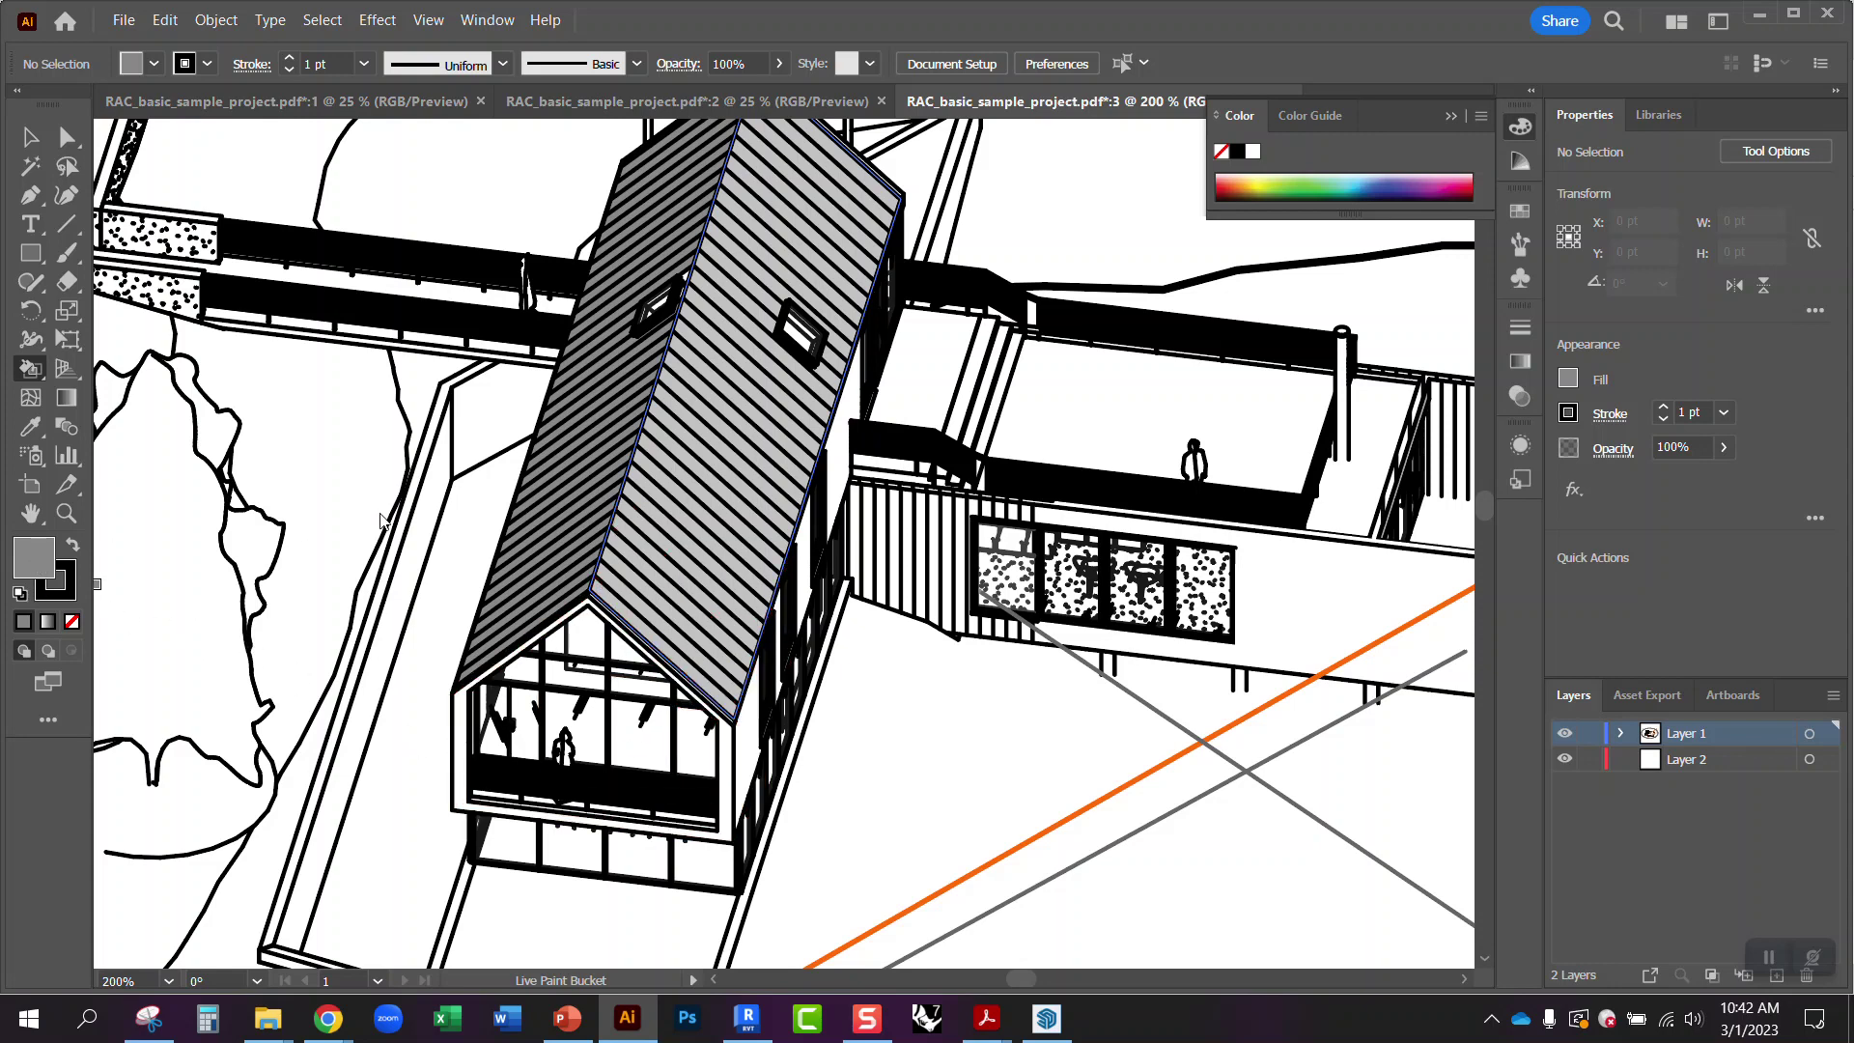
left_click_drag(1218, 440, 1183, 434)
left_click(1669, 446)
left_click(809, 627)
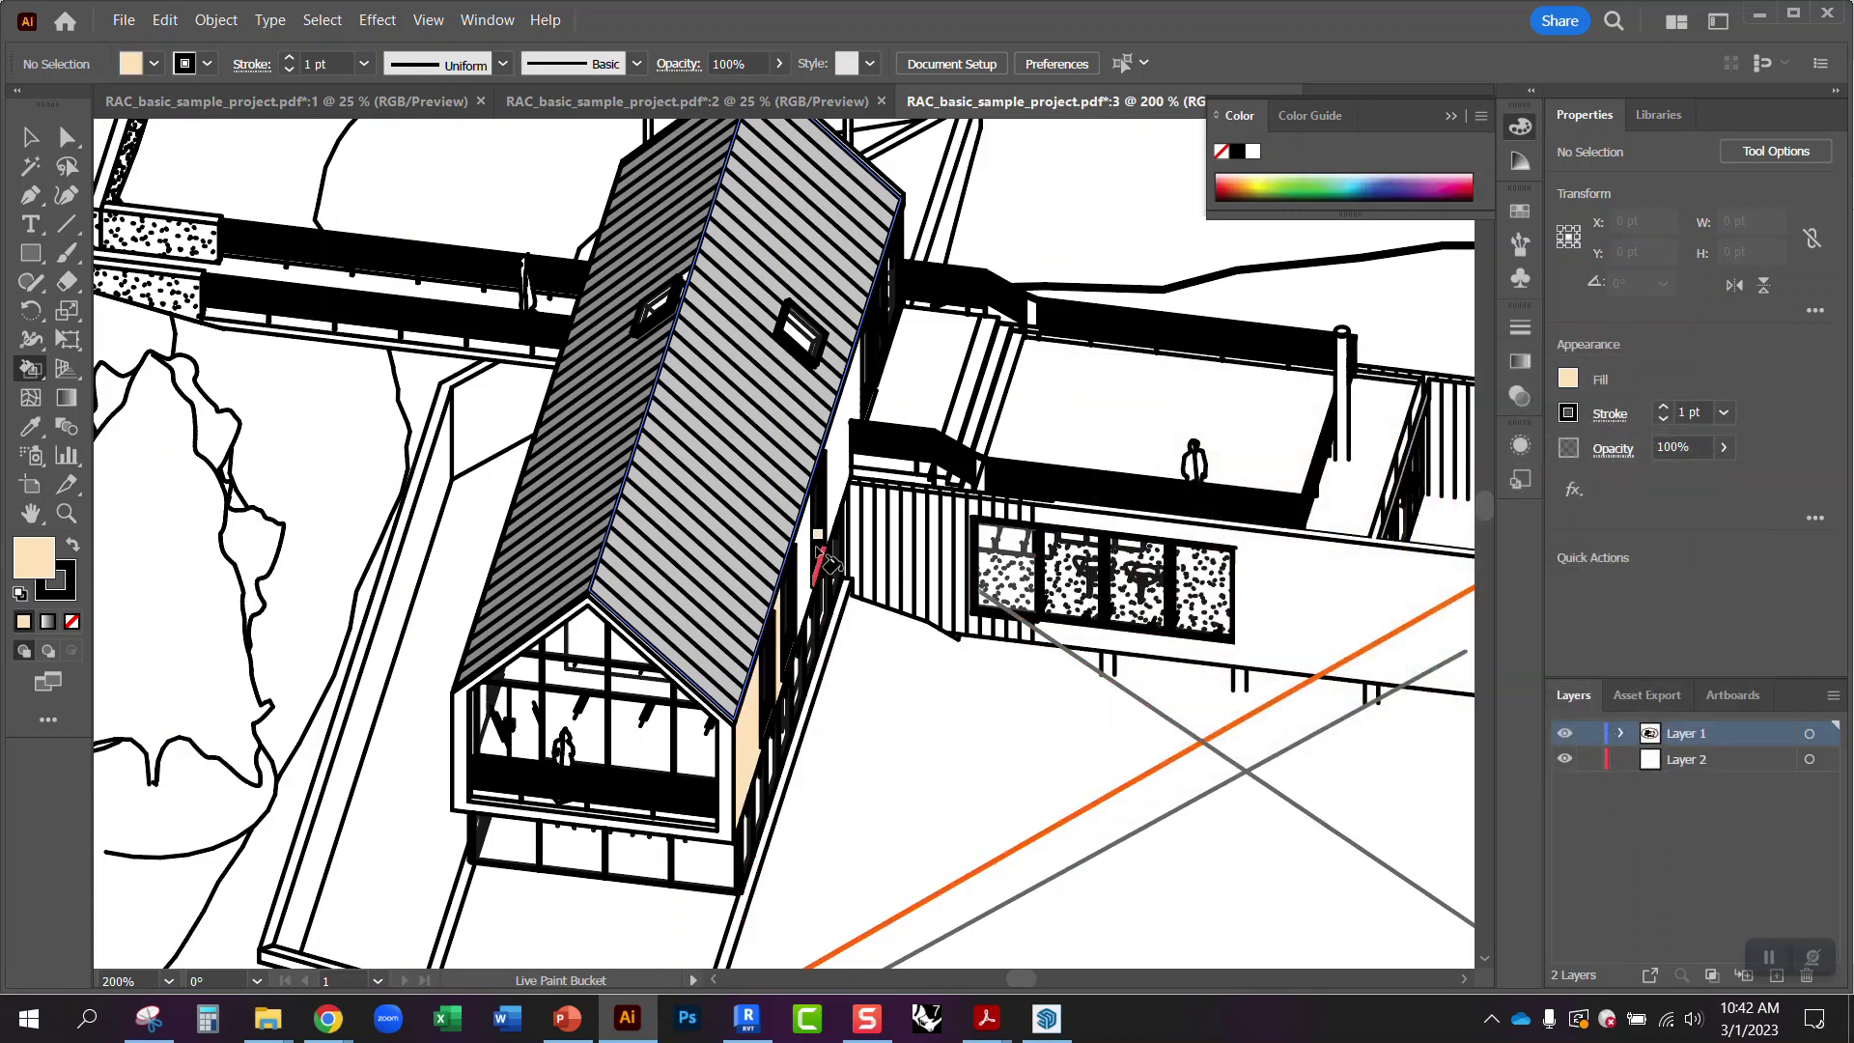
left_click(850, 434)
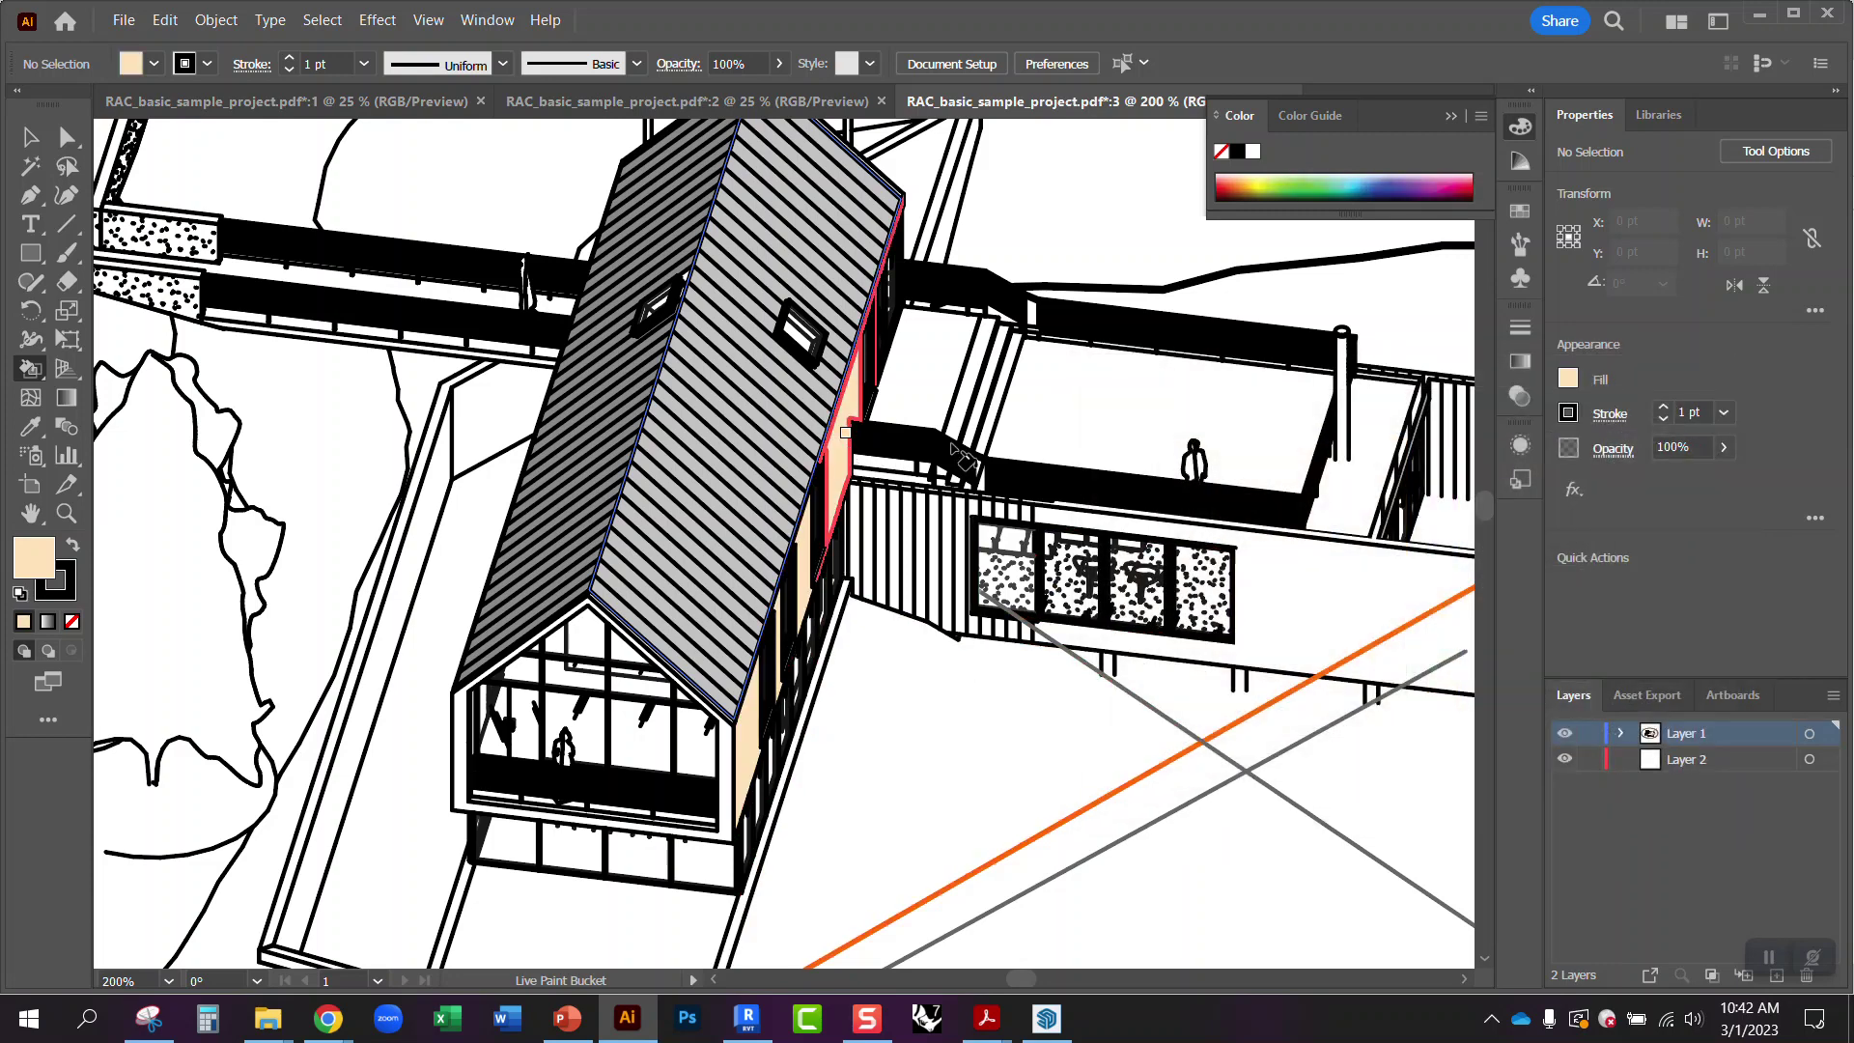
left_click(1296, 581)
- Pick teal in the Color panel, fill the gable window panes, then return to the Selection tool
key("ctrl+minus")
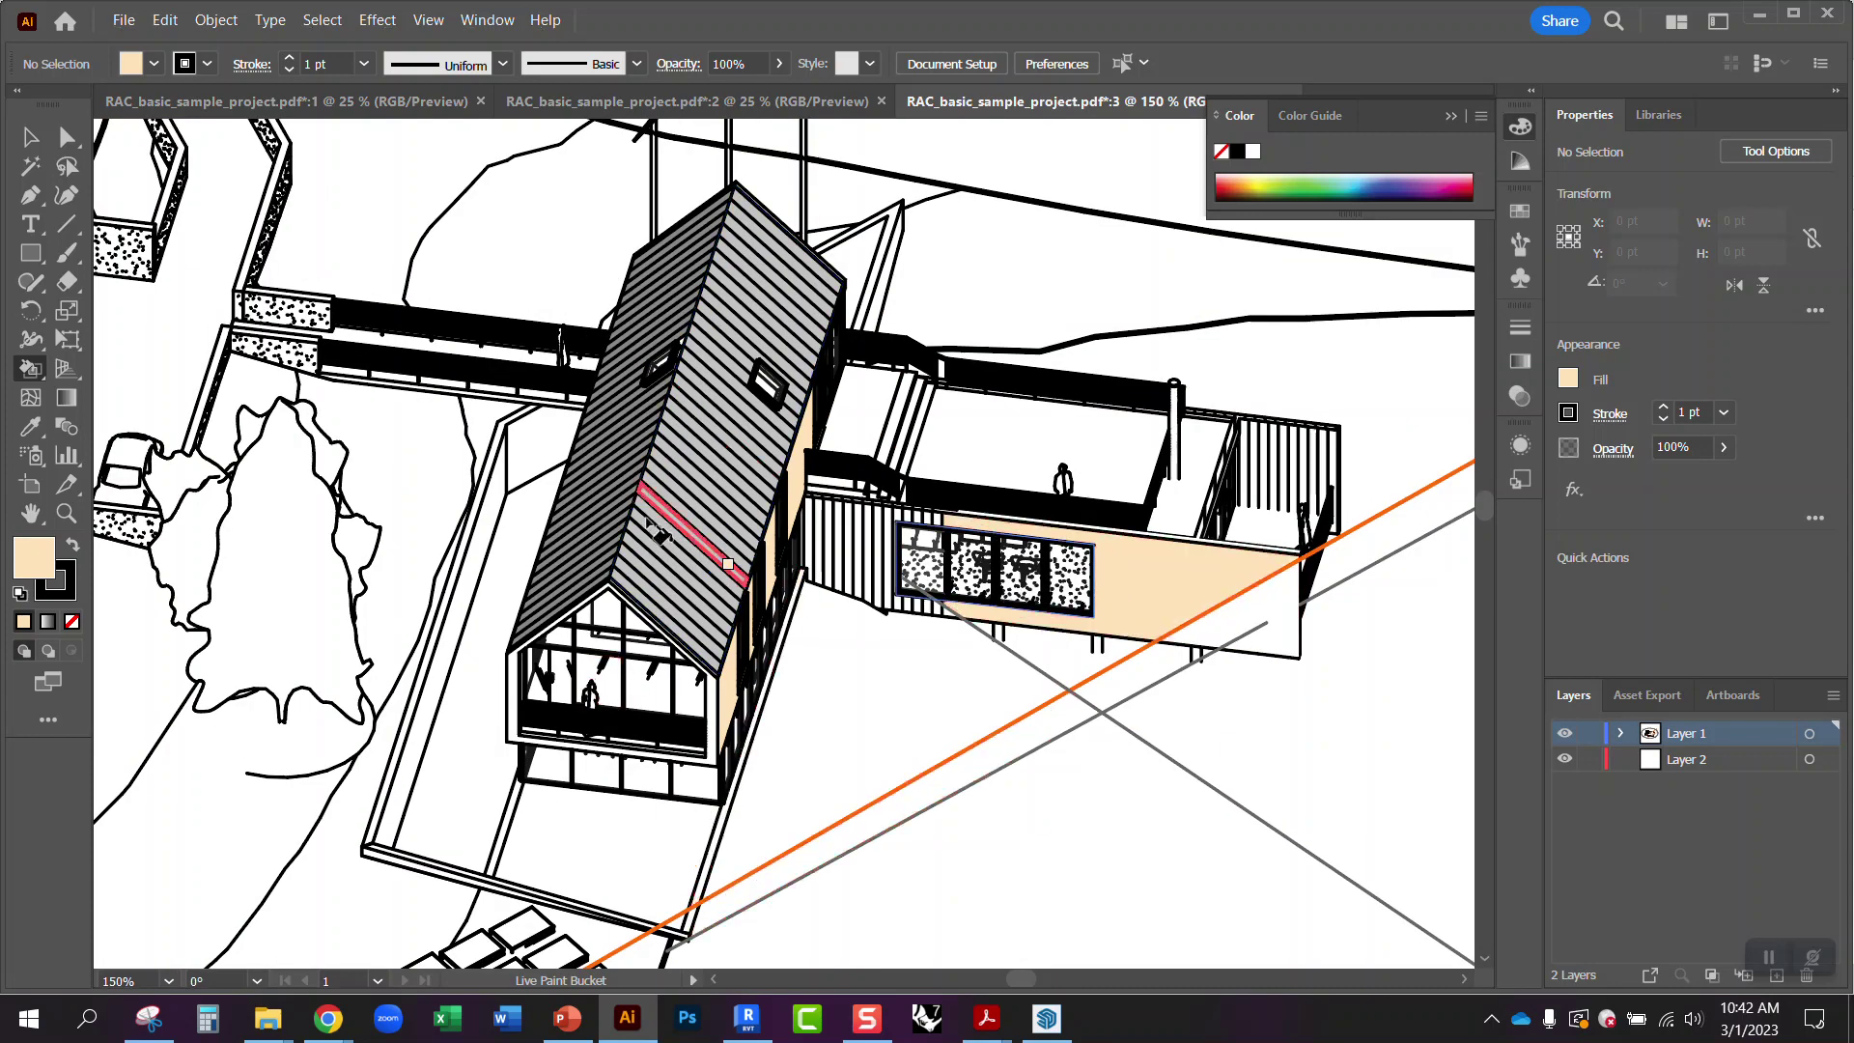
key("ctrl+minus")
key("ctrl+minus")
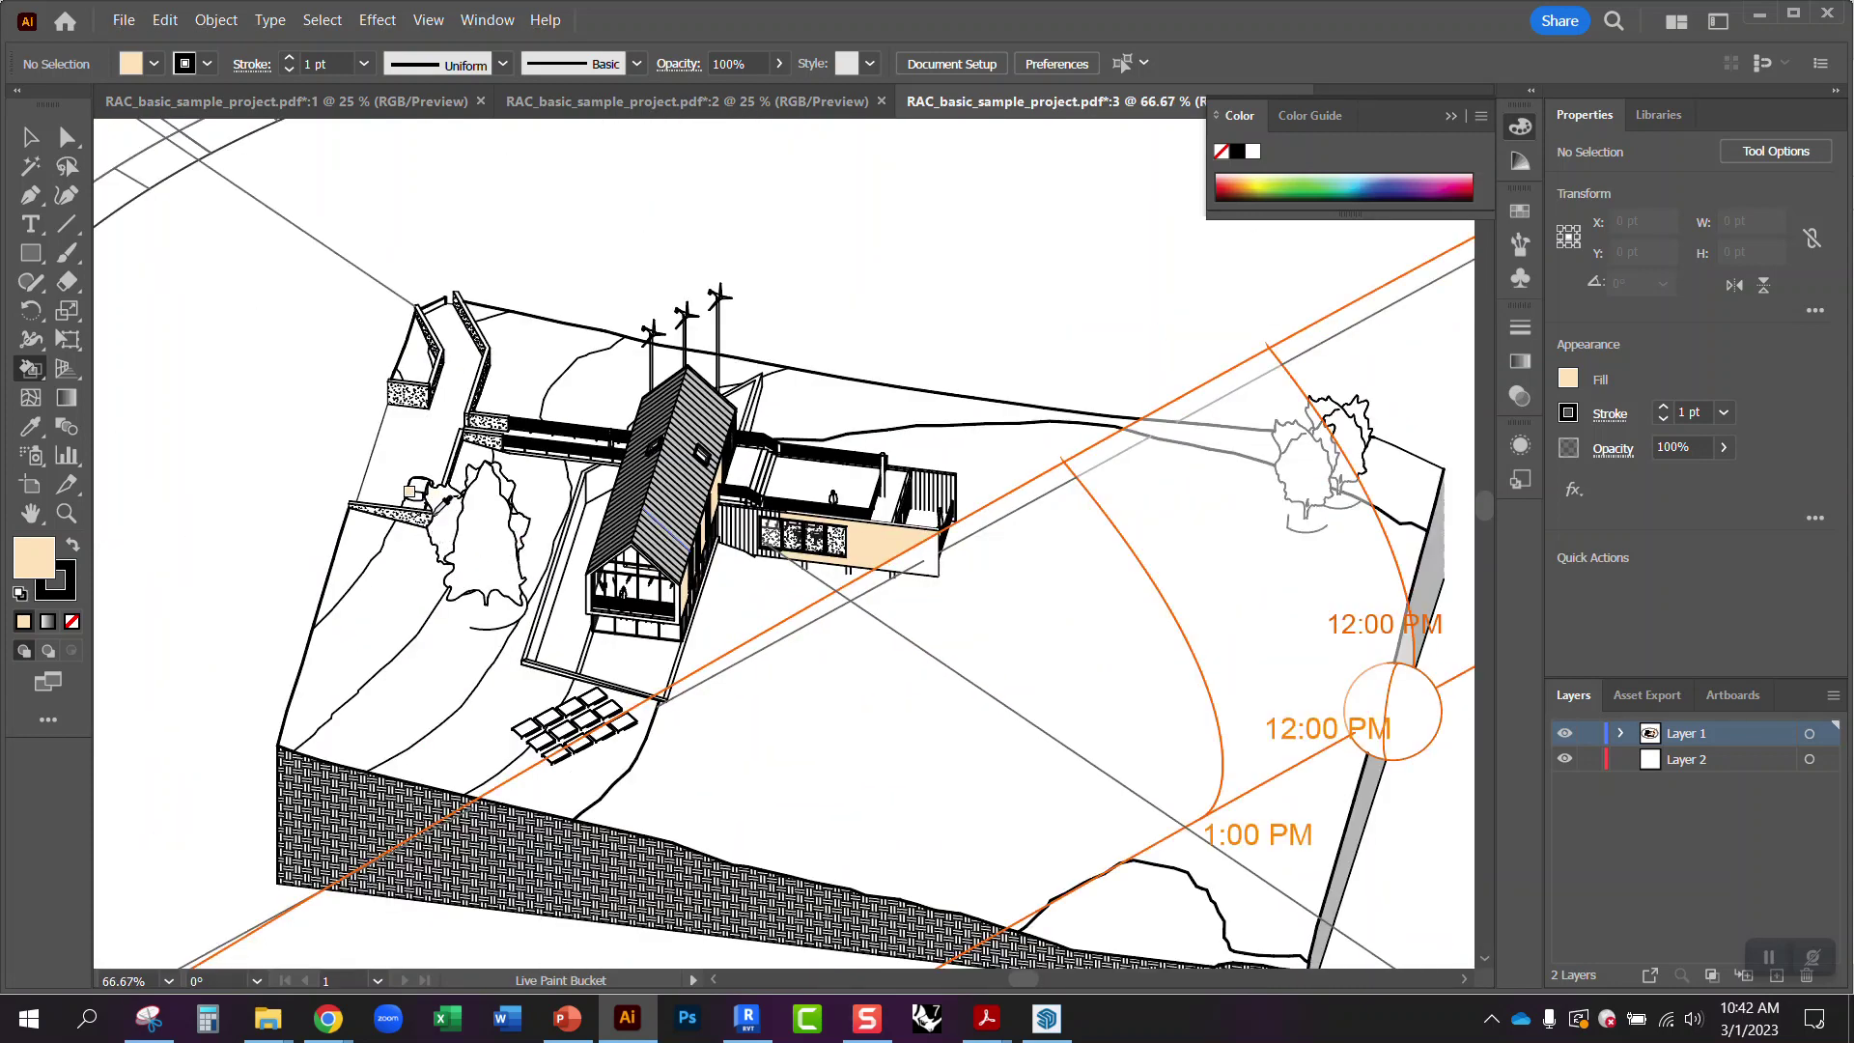
scroll(510, 530, "up", 2)
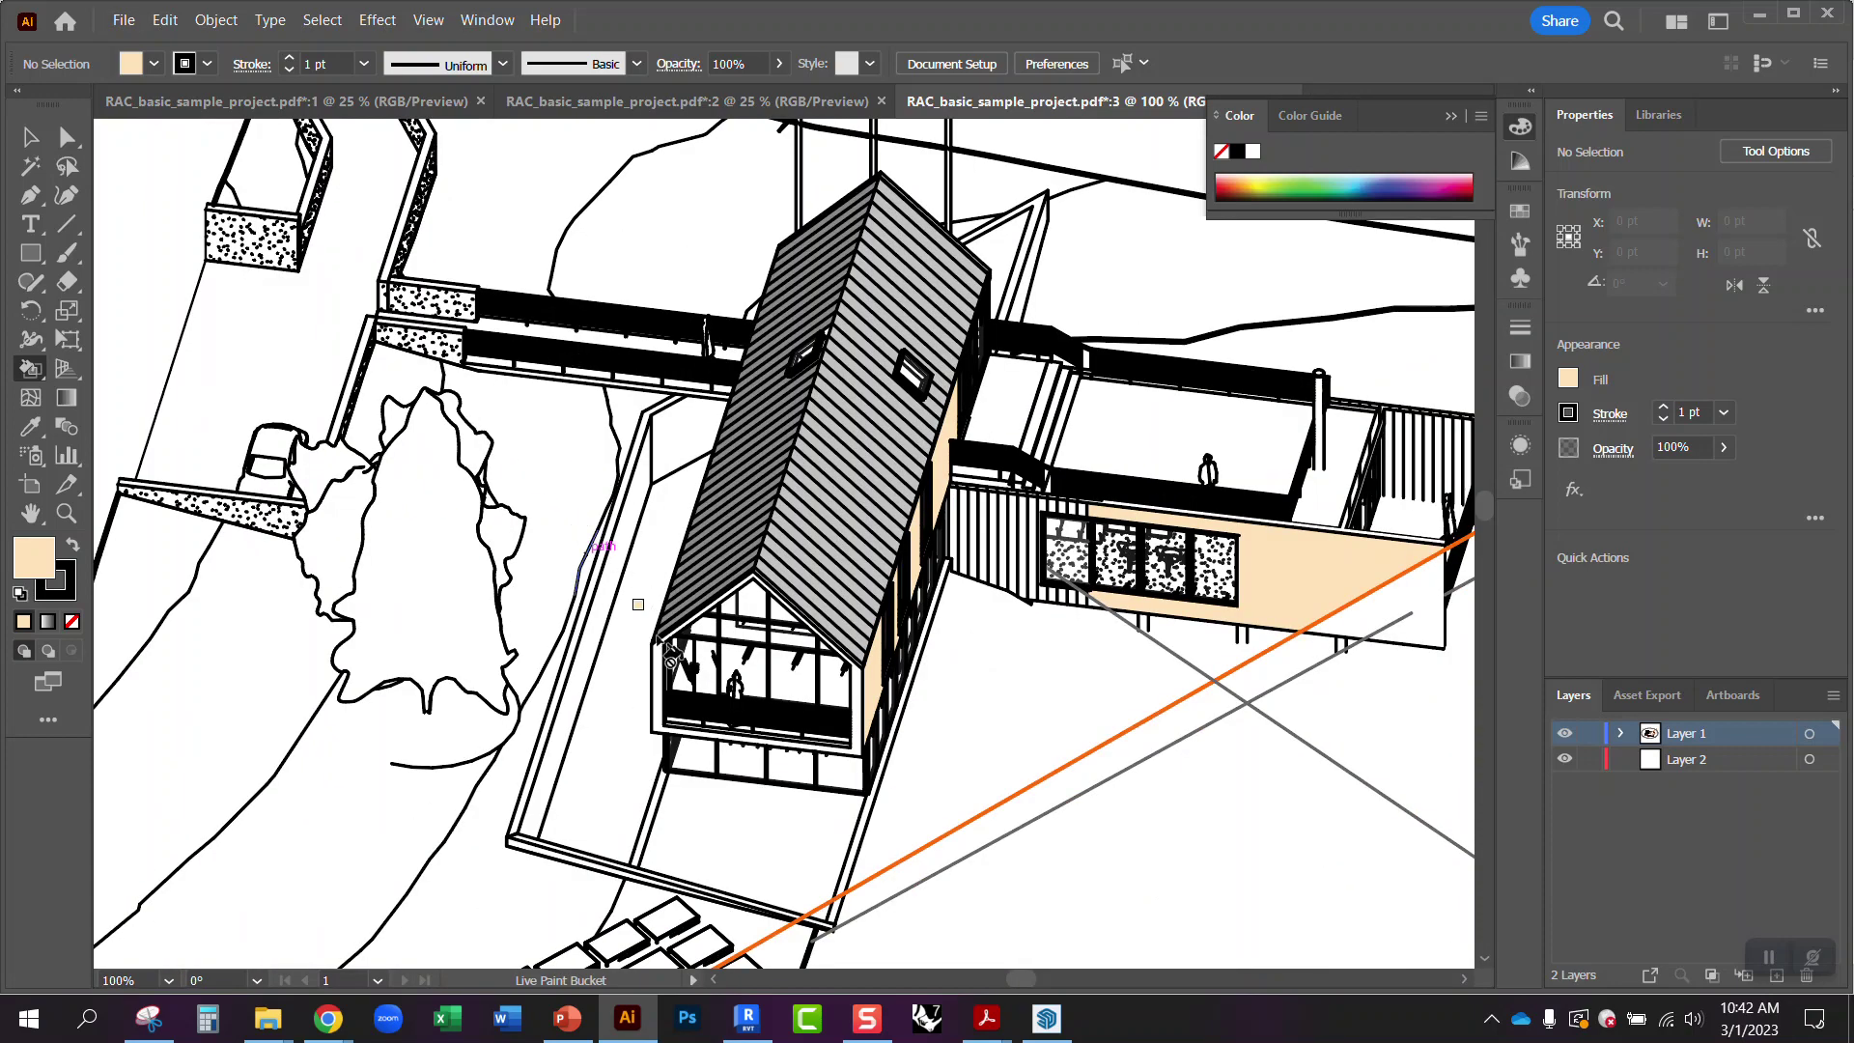
left_click(1353, 186)
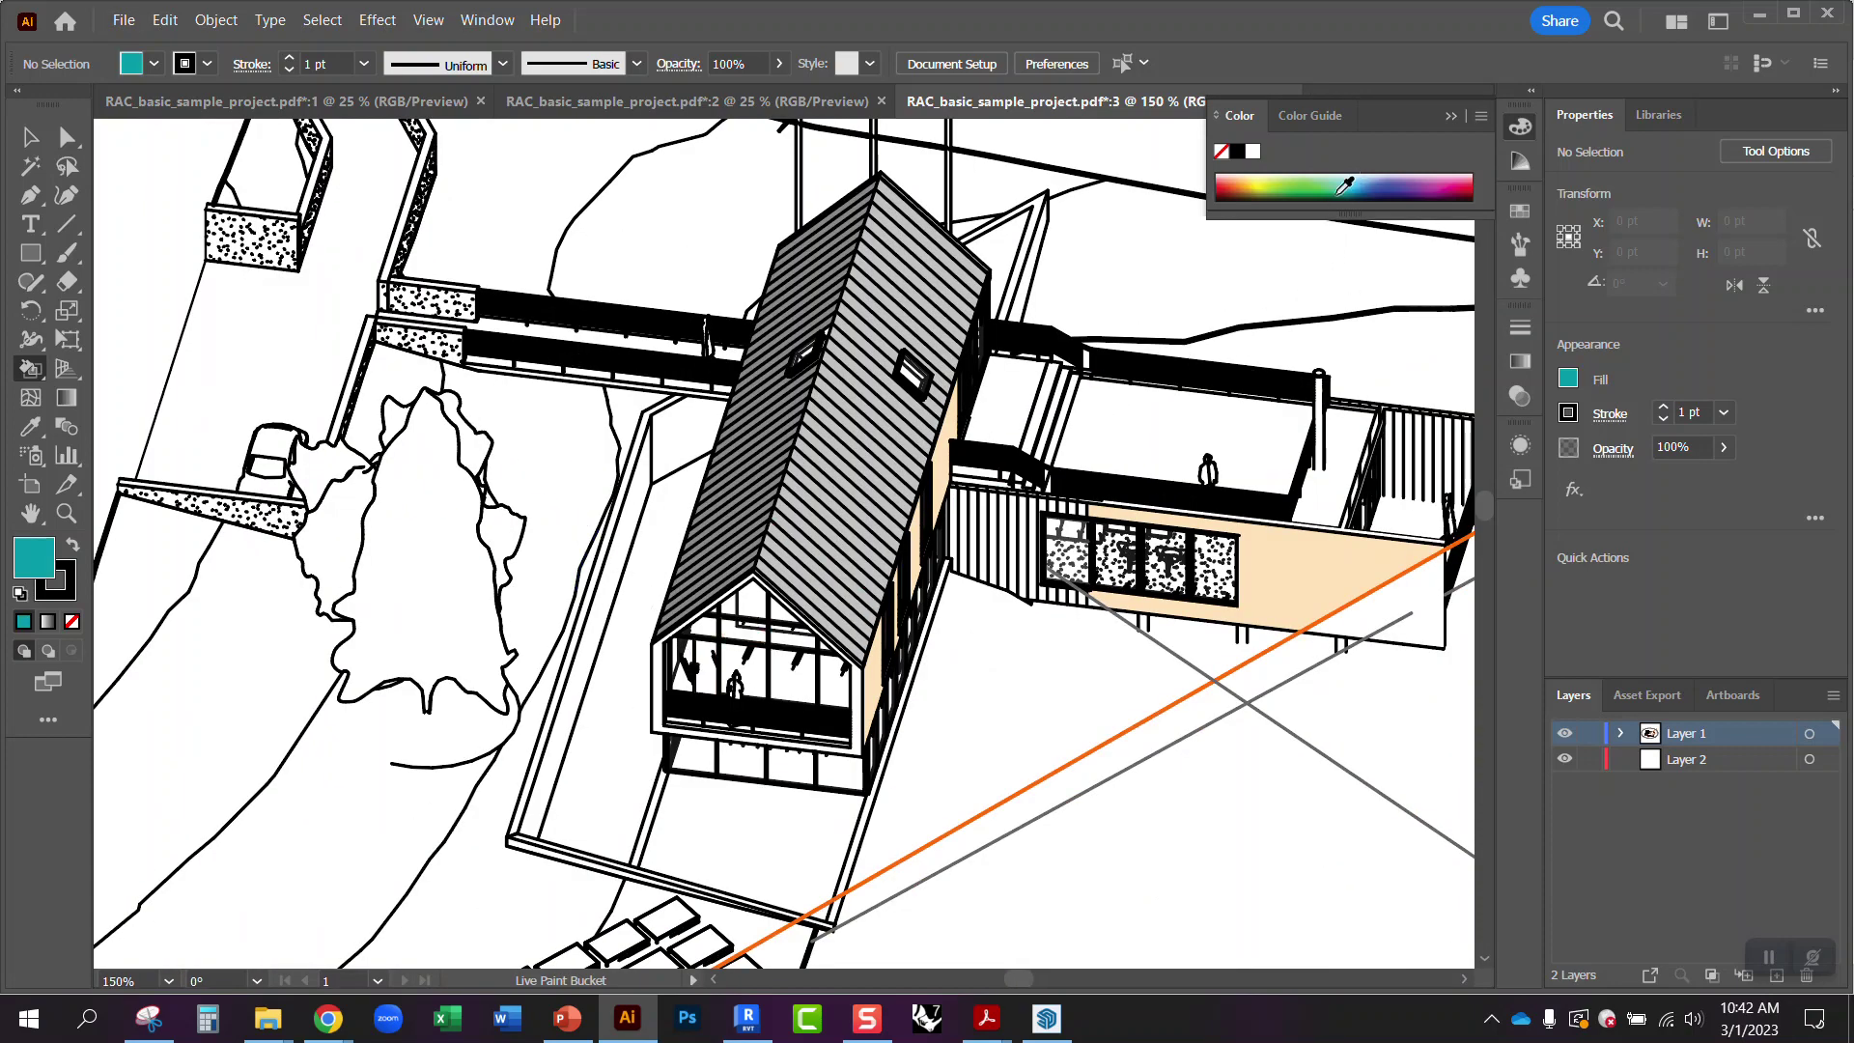
mouse_move(793, 659)
left_mouse_down()
mouse_move(743, 667)
mouse_move(828, 683)
mouse_move(791, 640)
mouse_move(700, 637)
mouse_move(705, 681)
mouse_move(681, 692)
mouse_move(683, 660)
mouse_move(741, 612)
mouse_move(830, 666)
left_mouse_up()
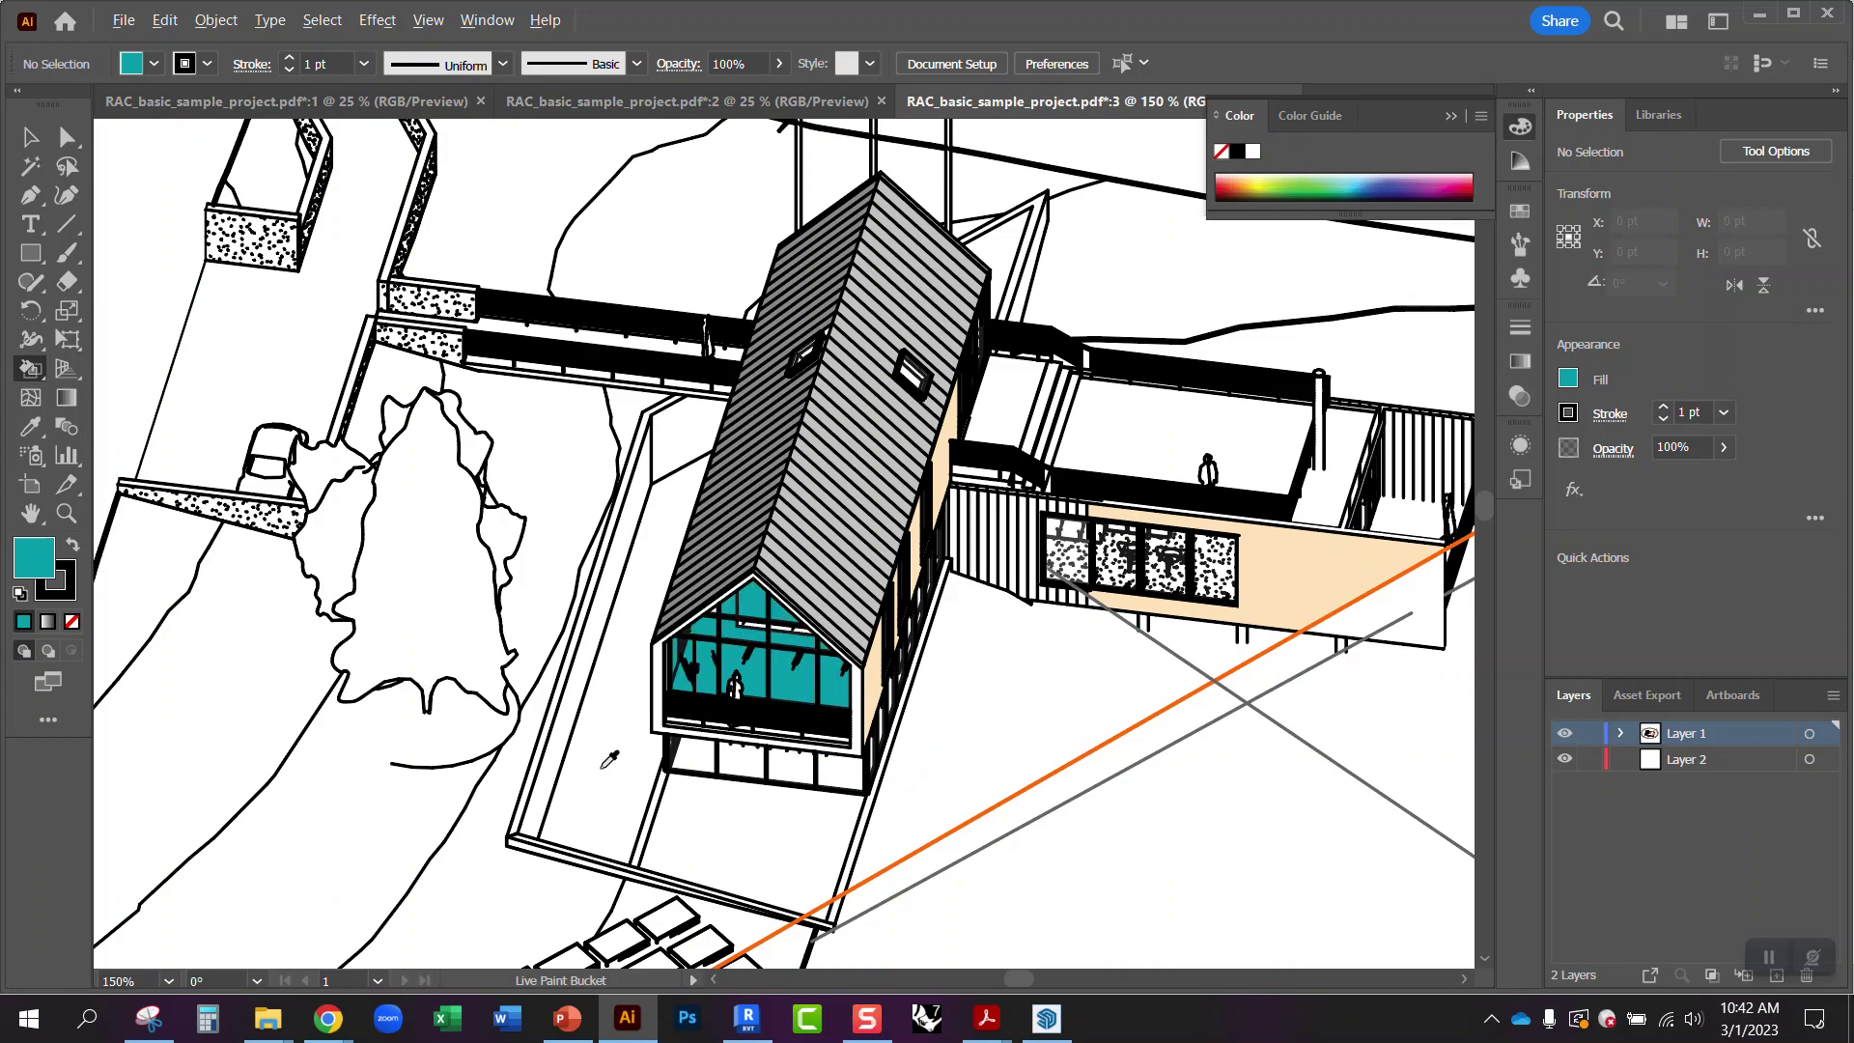
scroll(583, 750, "down", 4)
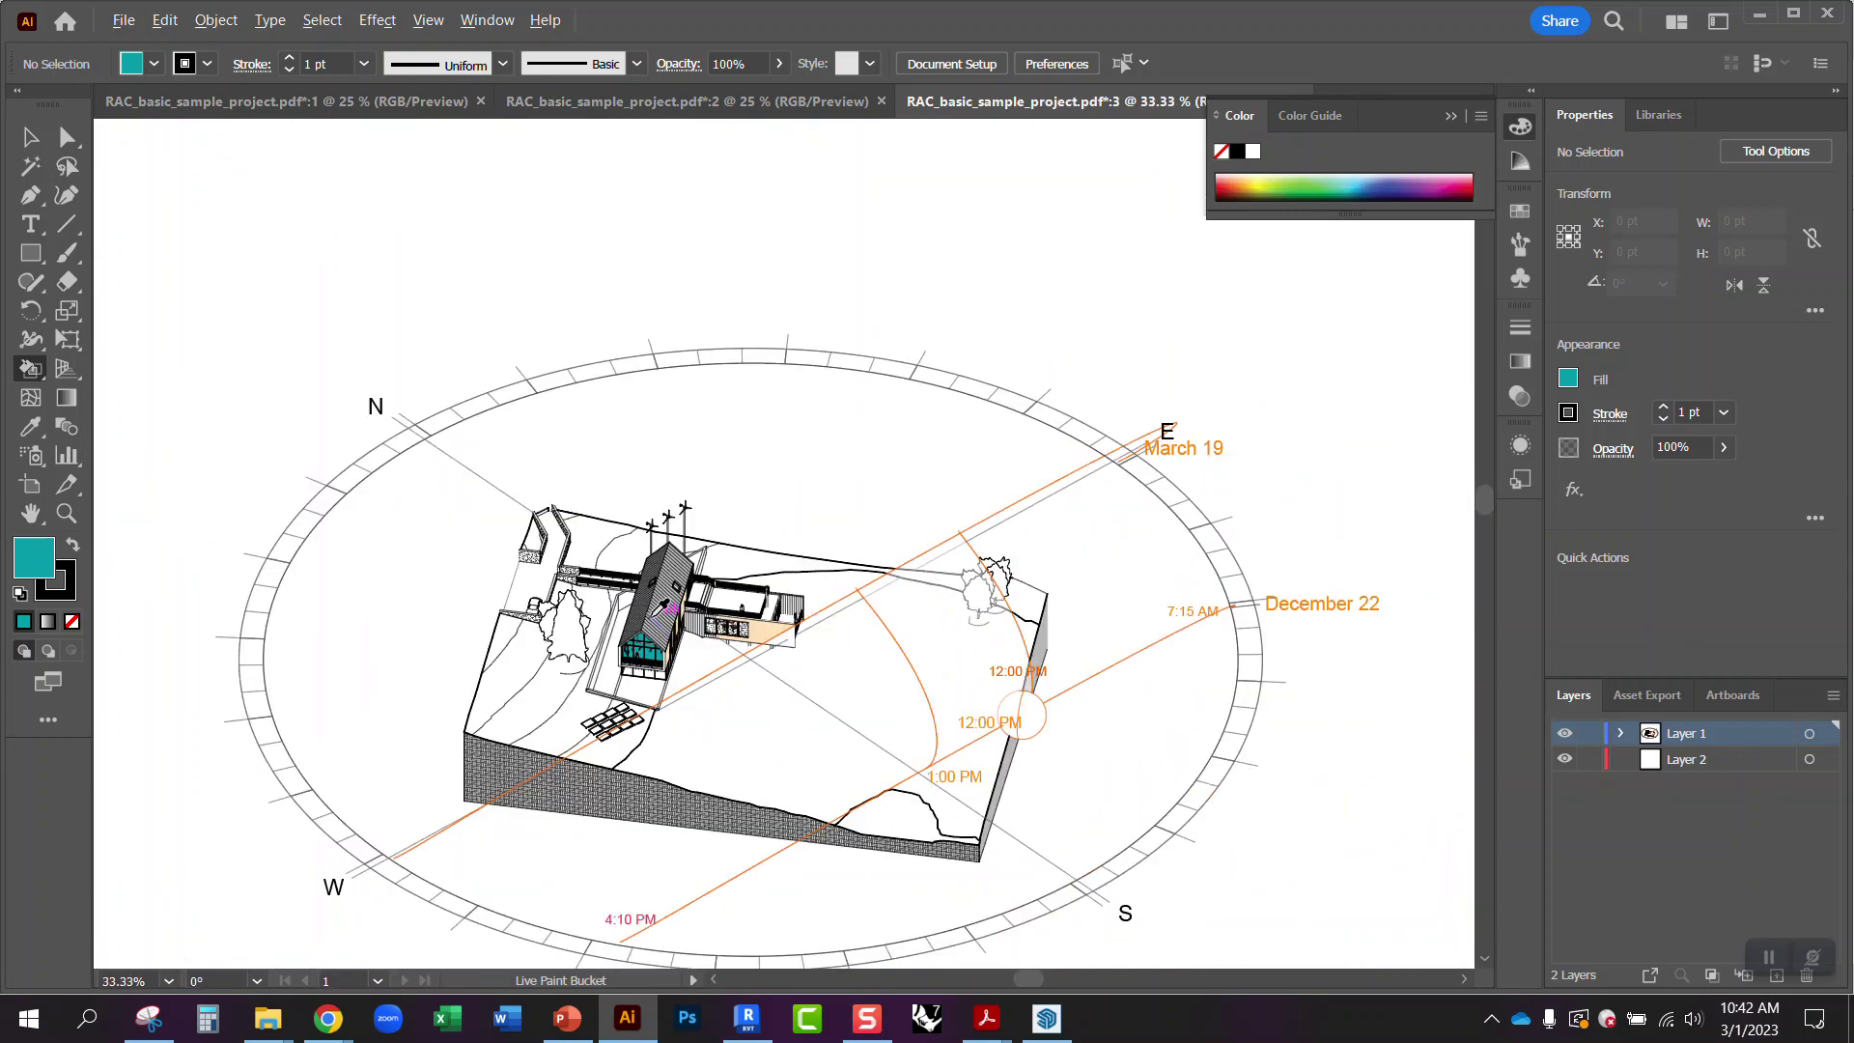
left_click(28, 141)
- Compare the Google Earth oblique view of the Frazier Park site with the drawing, then bring up Snipping Tool
scroll(677, 319, "down", 1)
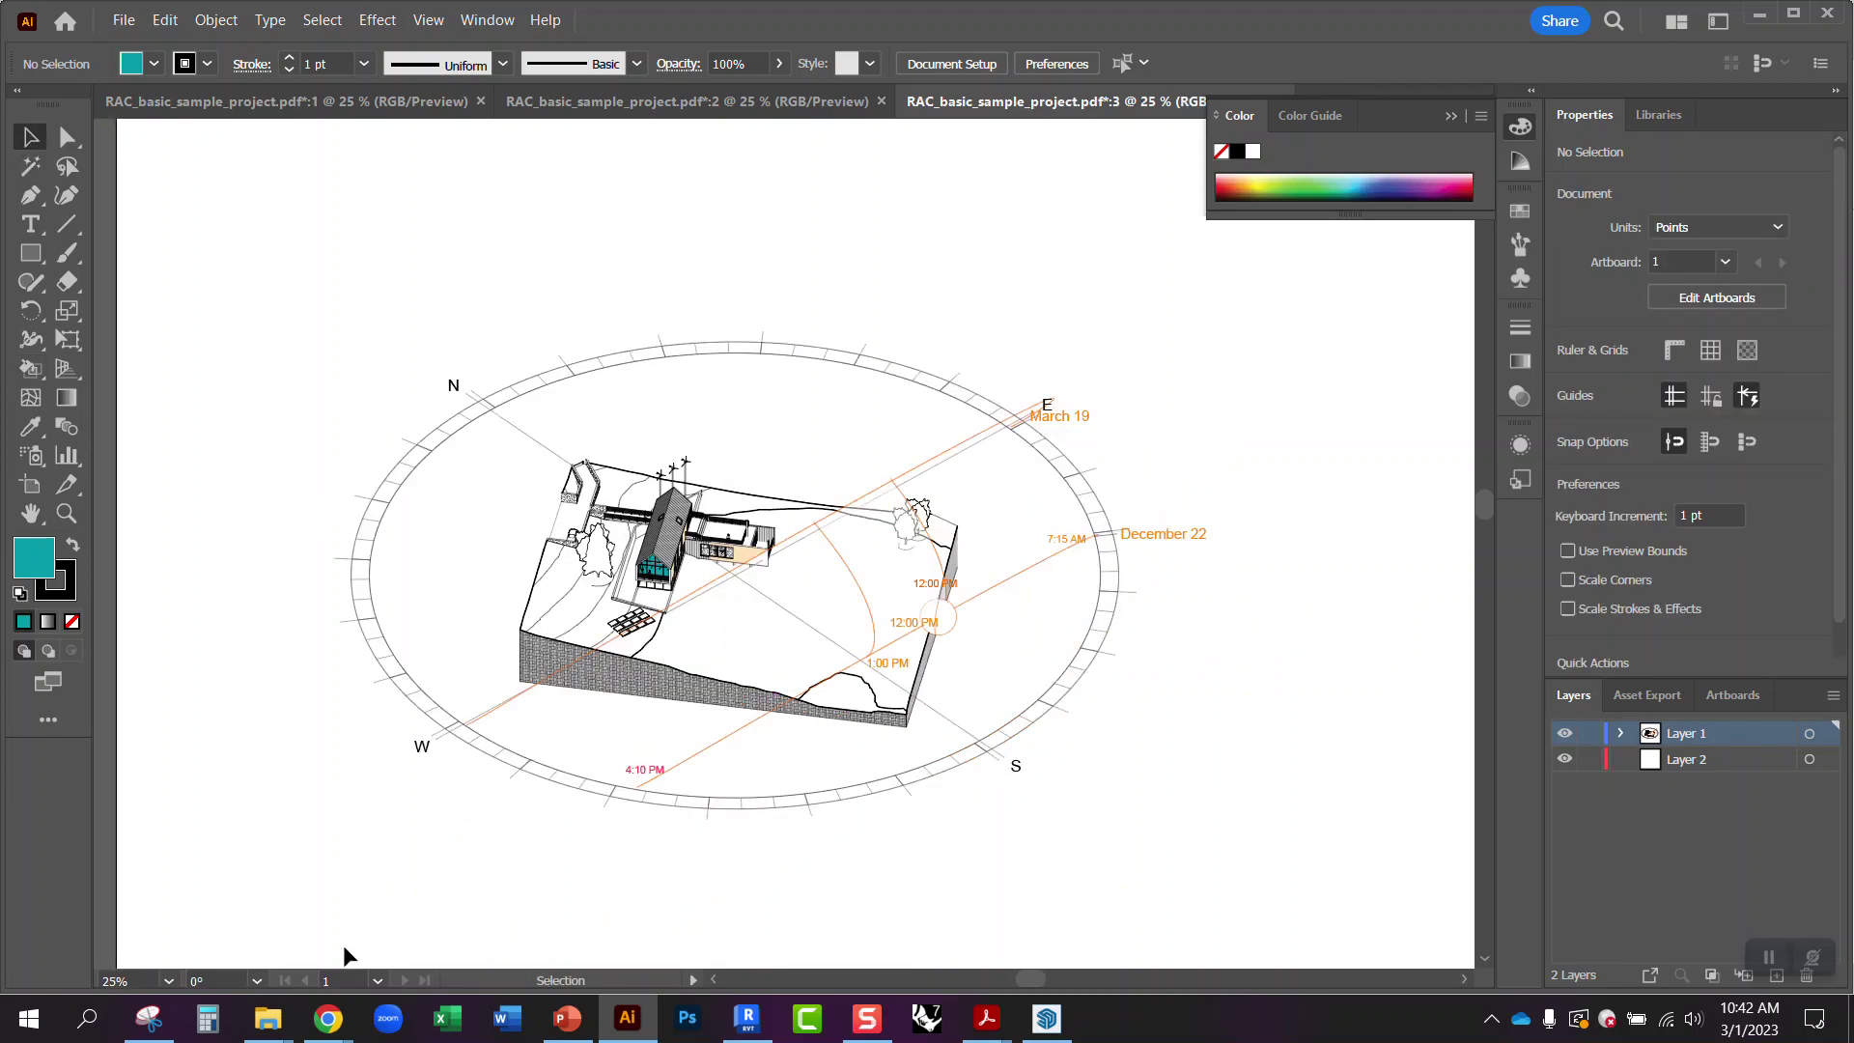
mouse_move(328, 1019)
left_click(265, 946)
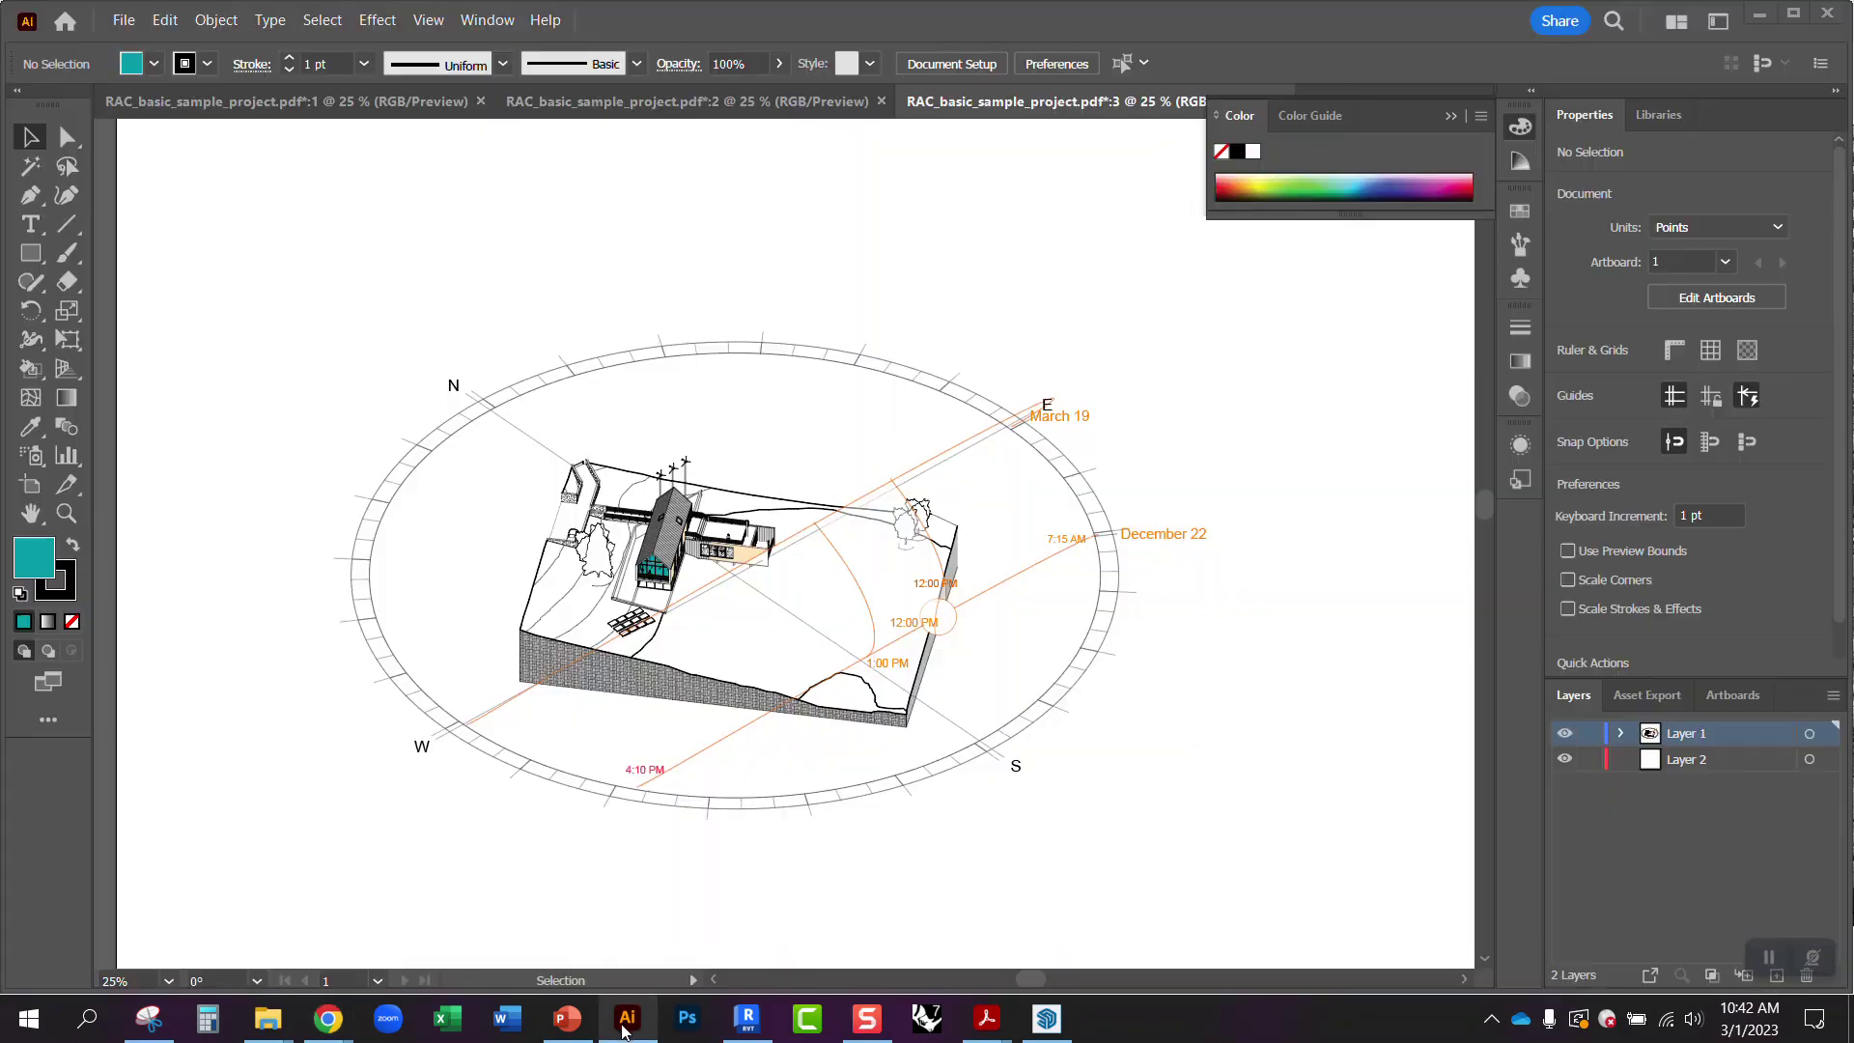
left_click(627, 1018)
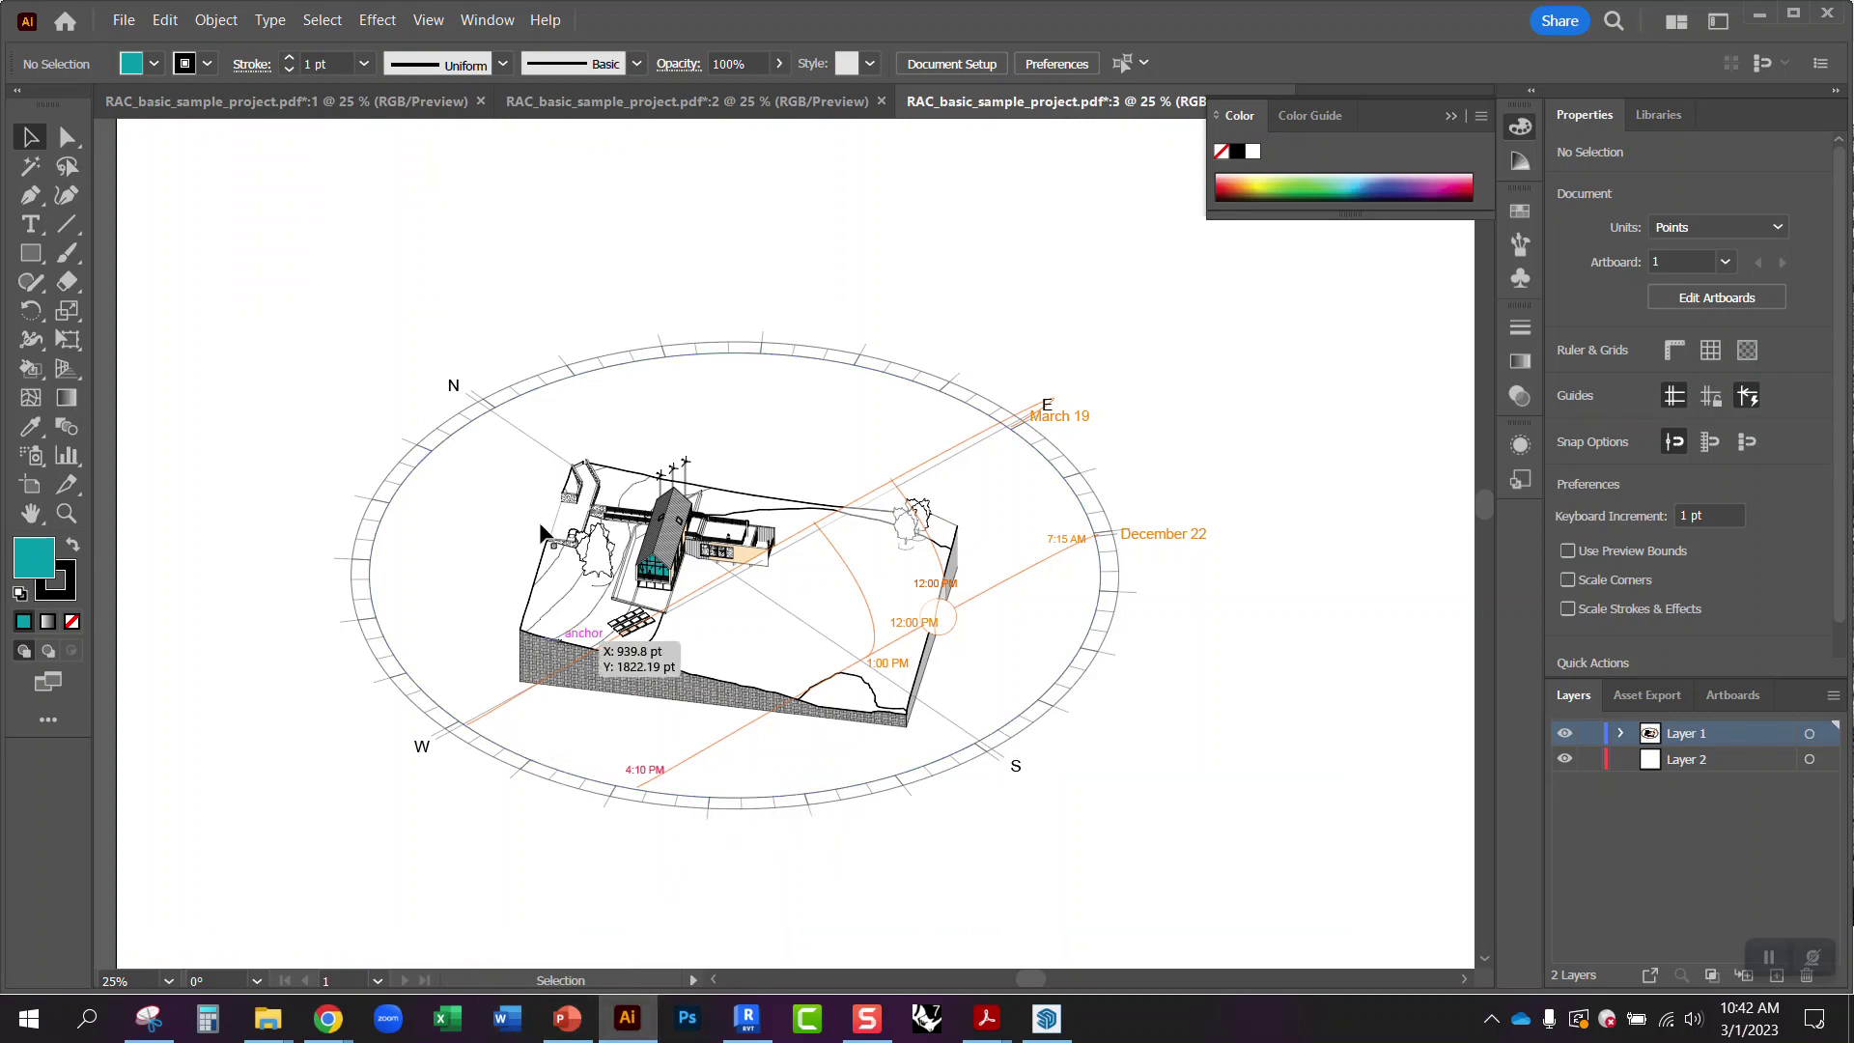
mouse_move(325, 1036)
left_click(383, 828)
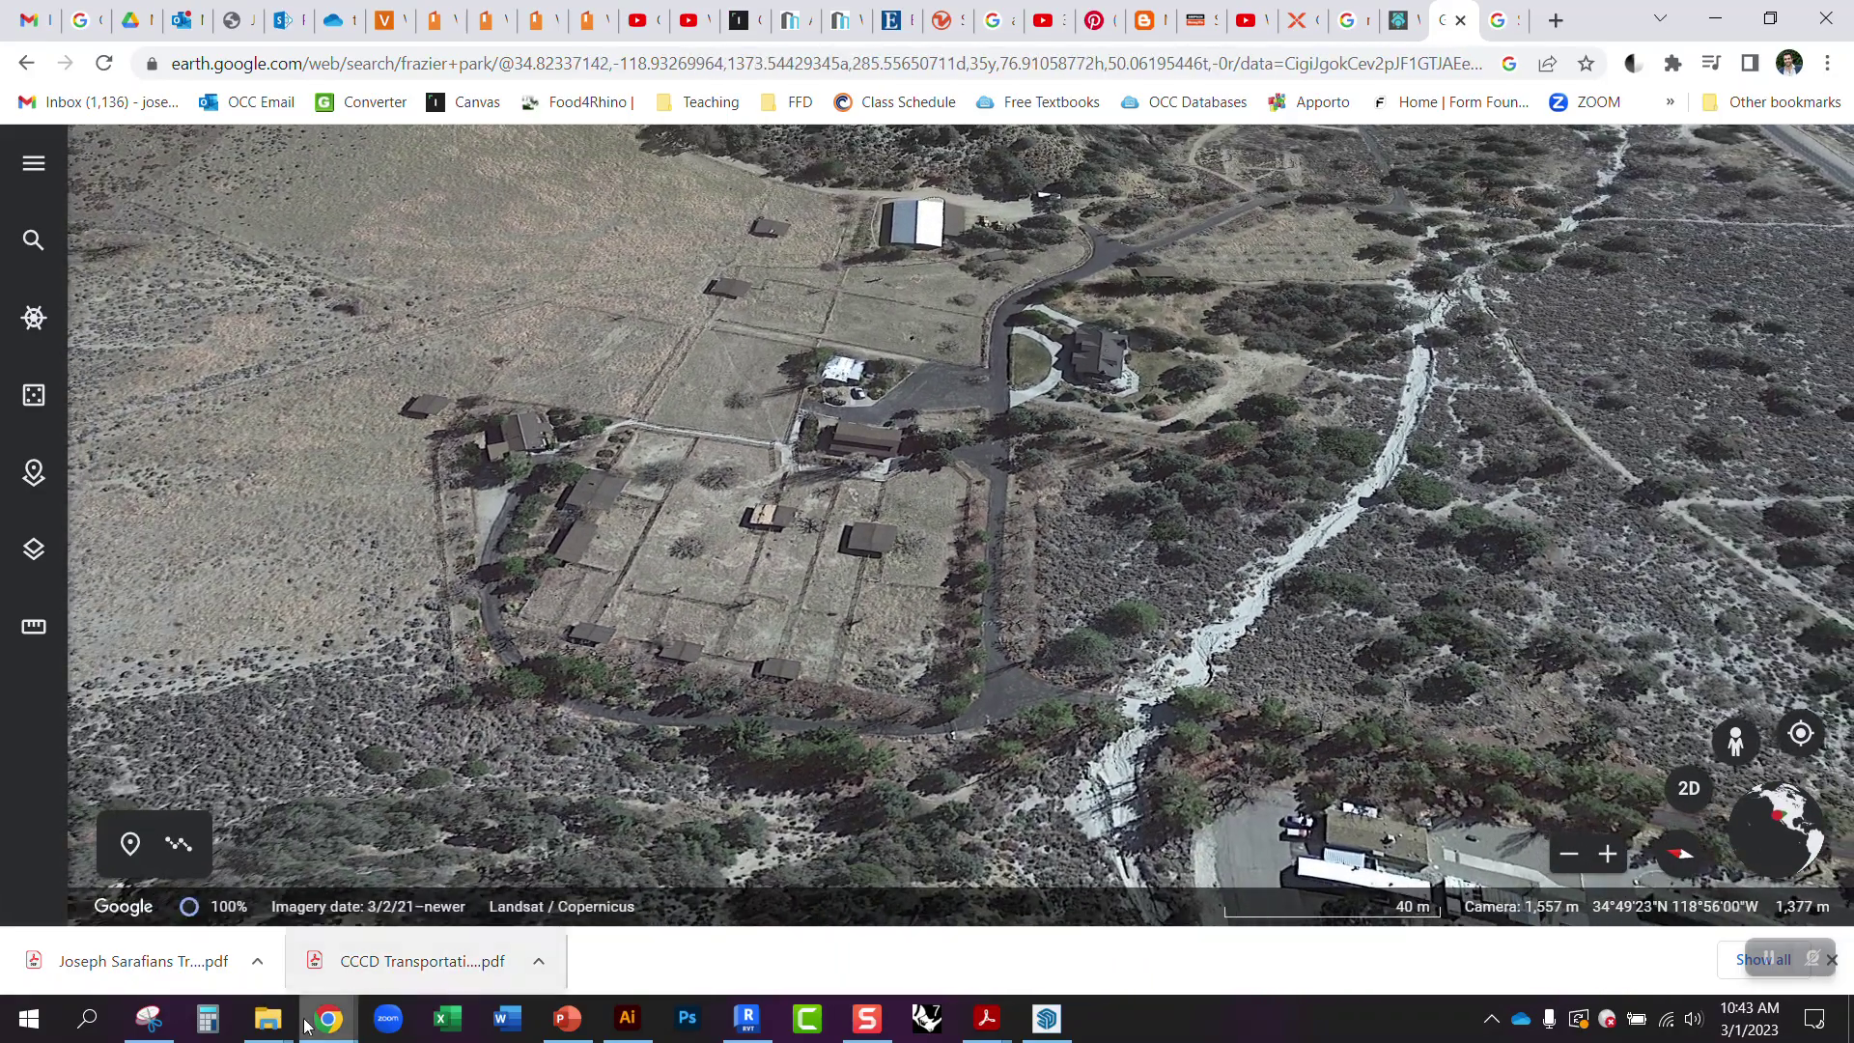
left_click(149, 1015)
- Snip a rectangle around the Google Earth aerial, copy it, and return to Illustrator
left_click(92, 83)
left_click_drag(204, 146, 1633, 801)
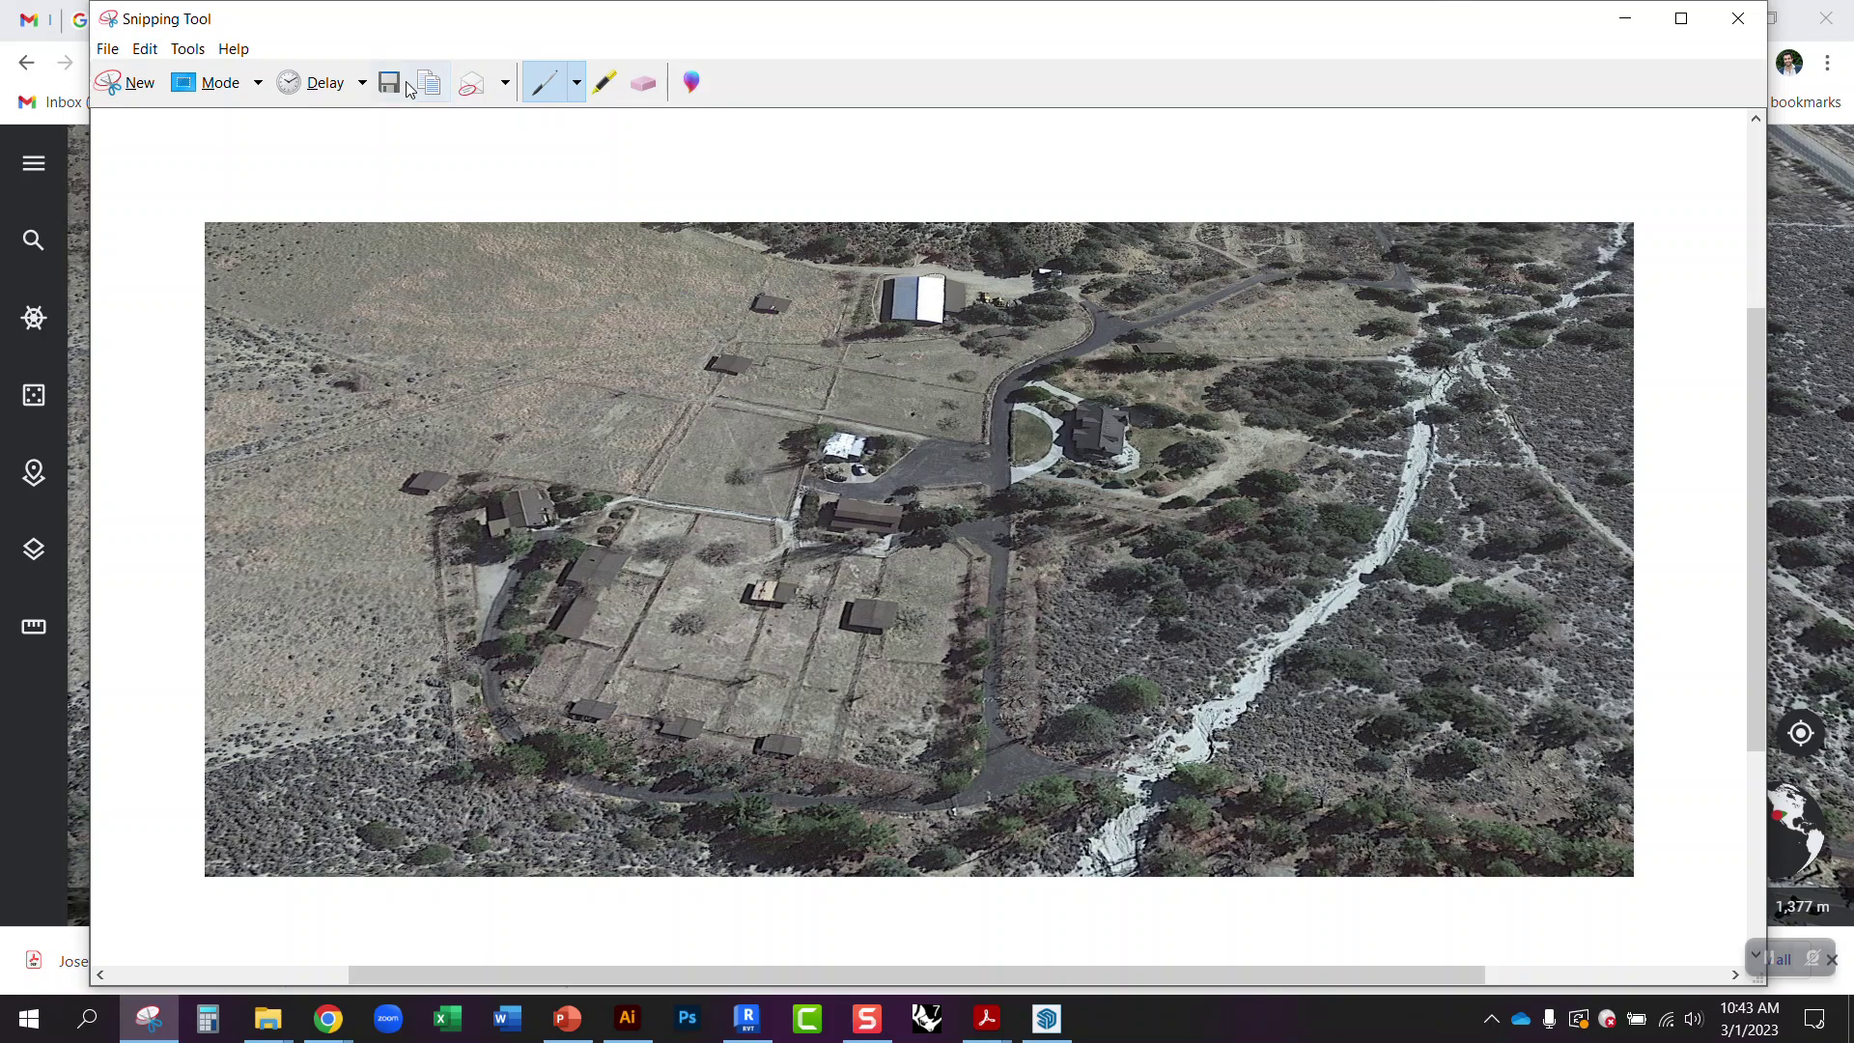
left_click(417, 86)
left_click(627, 1019)
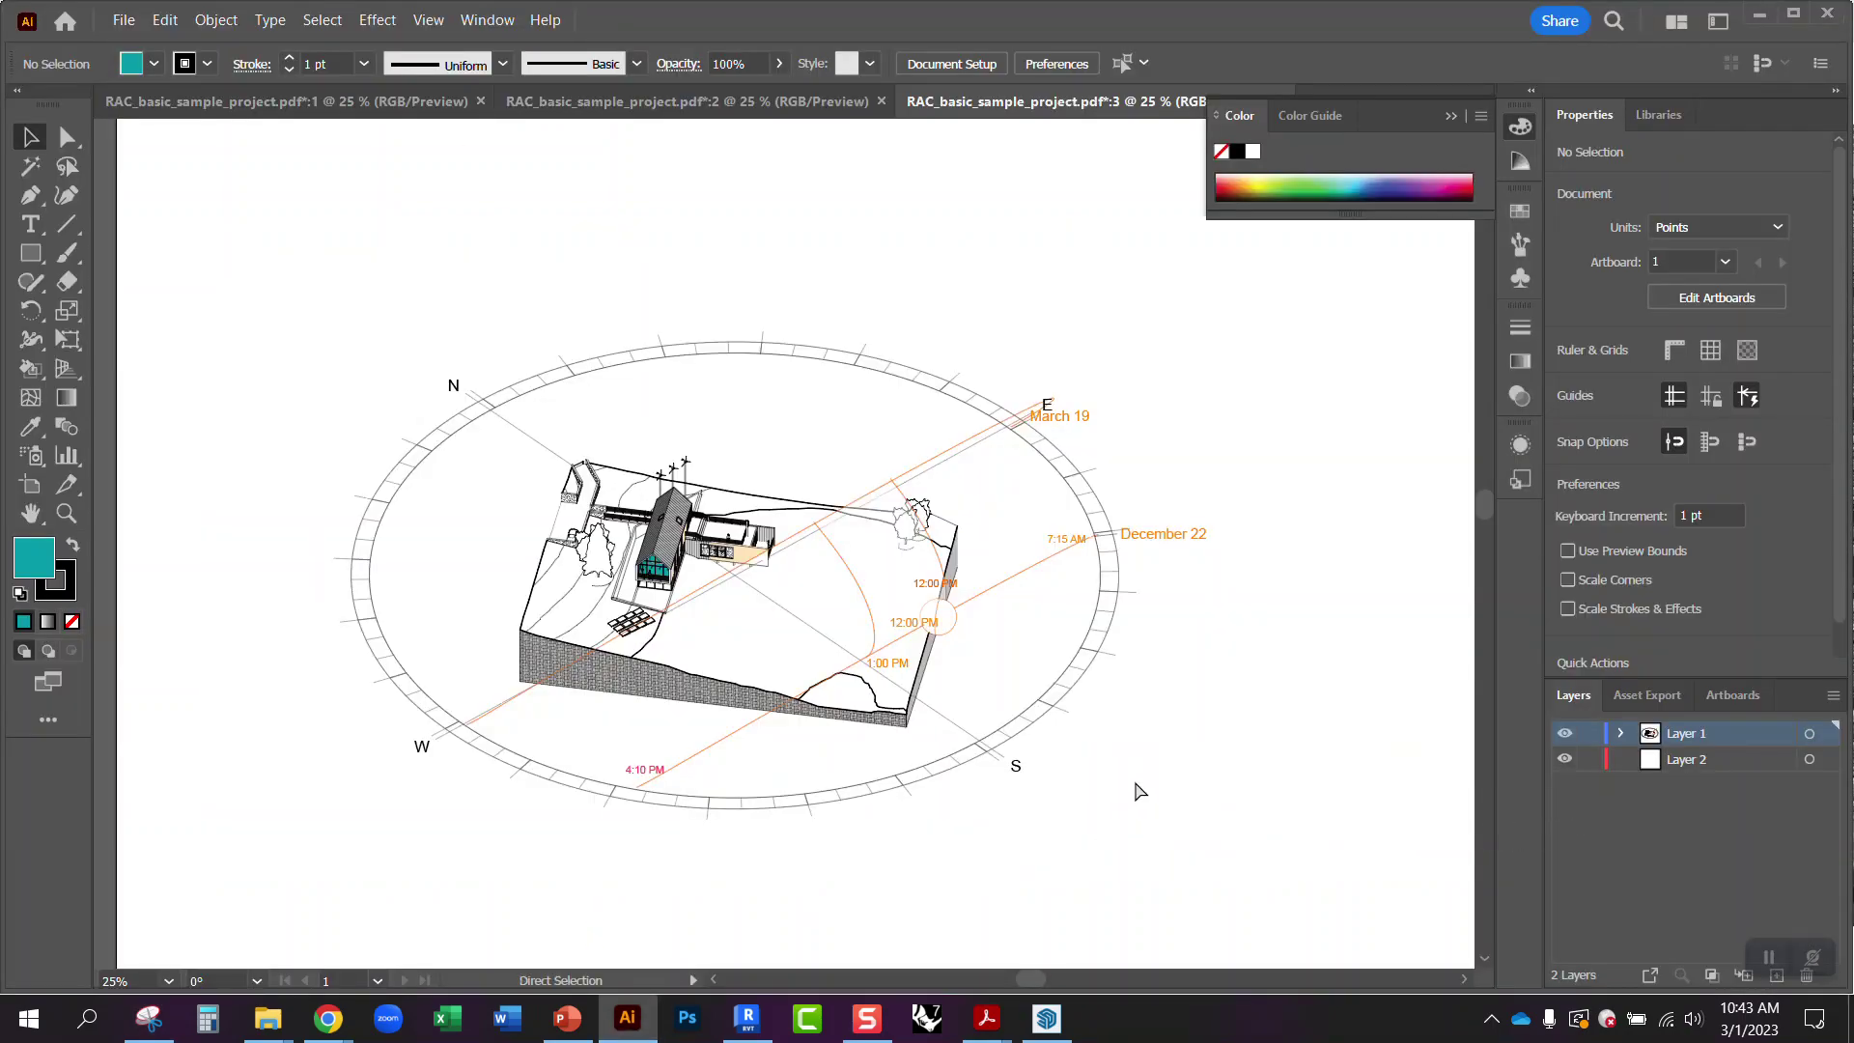
- Paste the aerial photo into Layer 2 instead of the drawing's layer
key("ctrl+v")
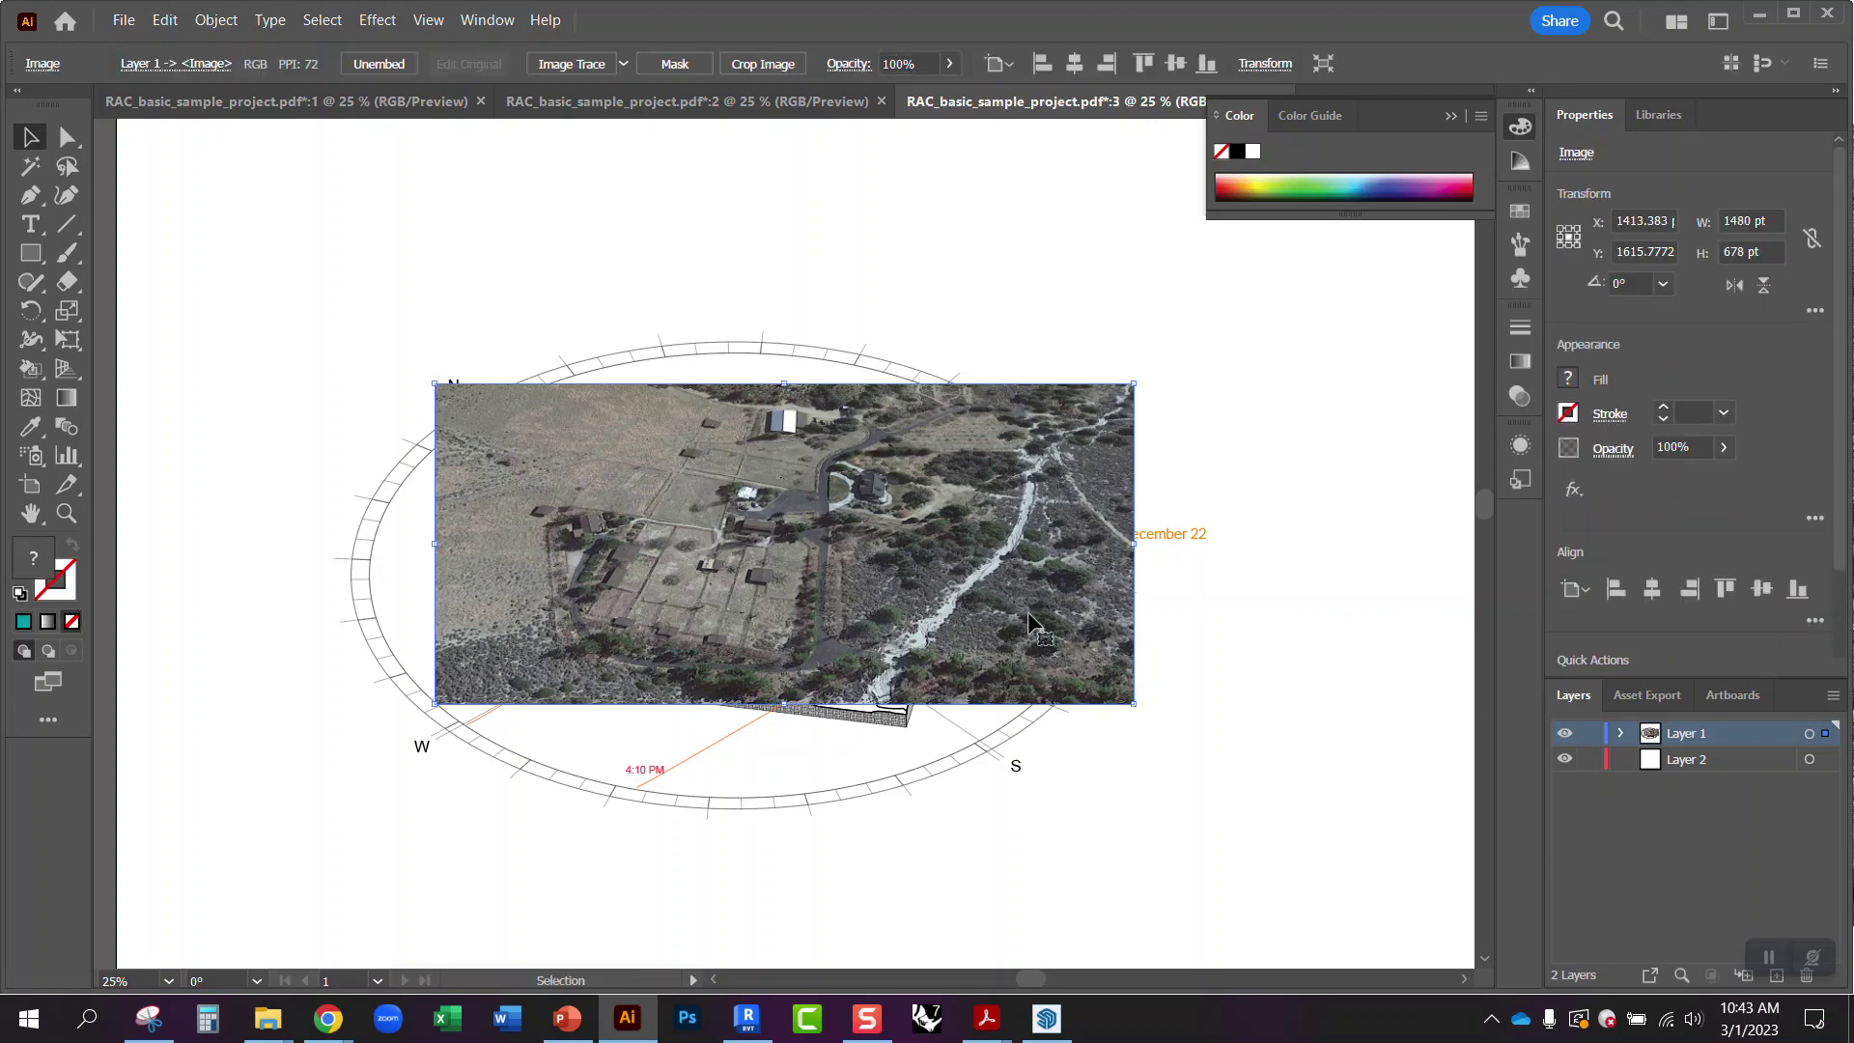
key("ctrl+z")
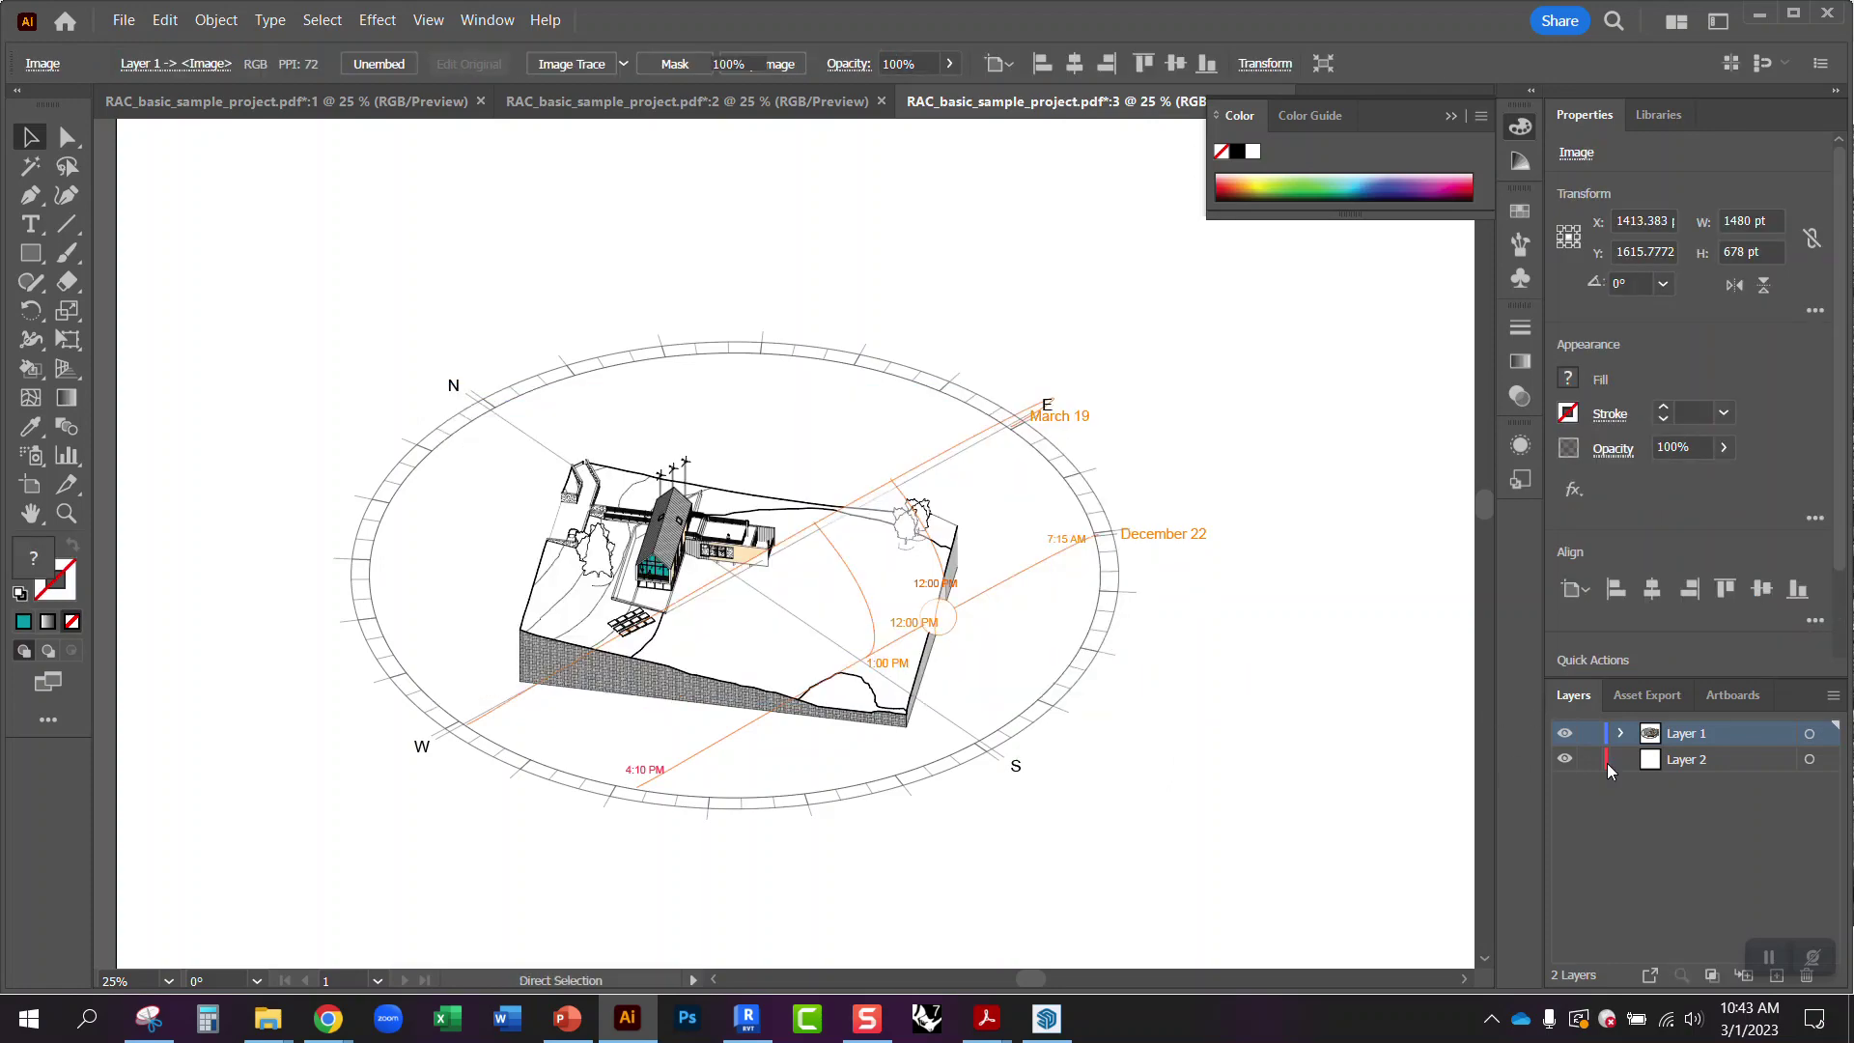
left_click(1695, 760)
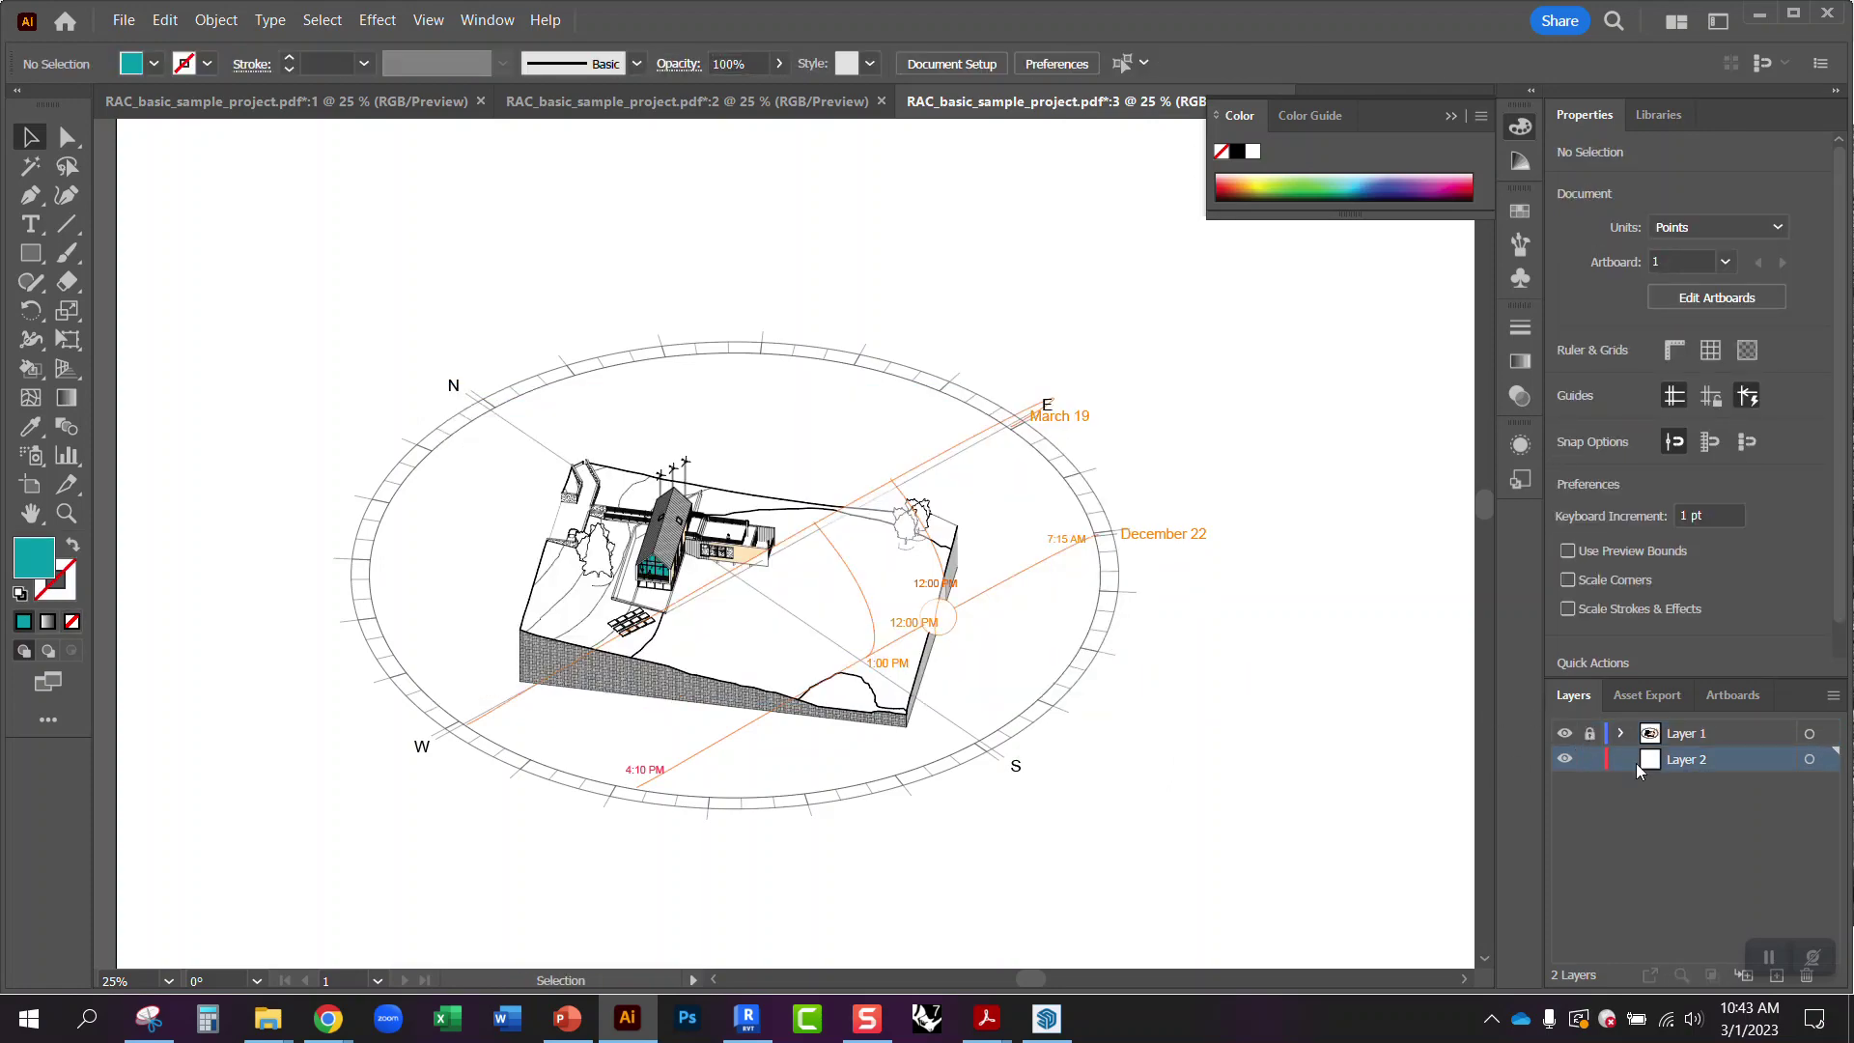
key("ctrl+v")
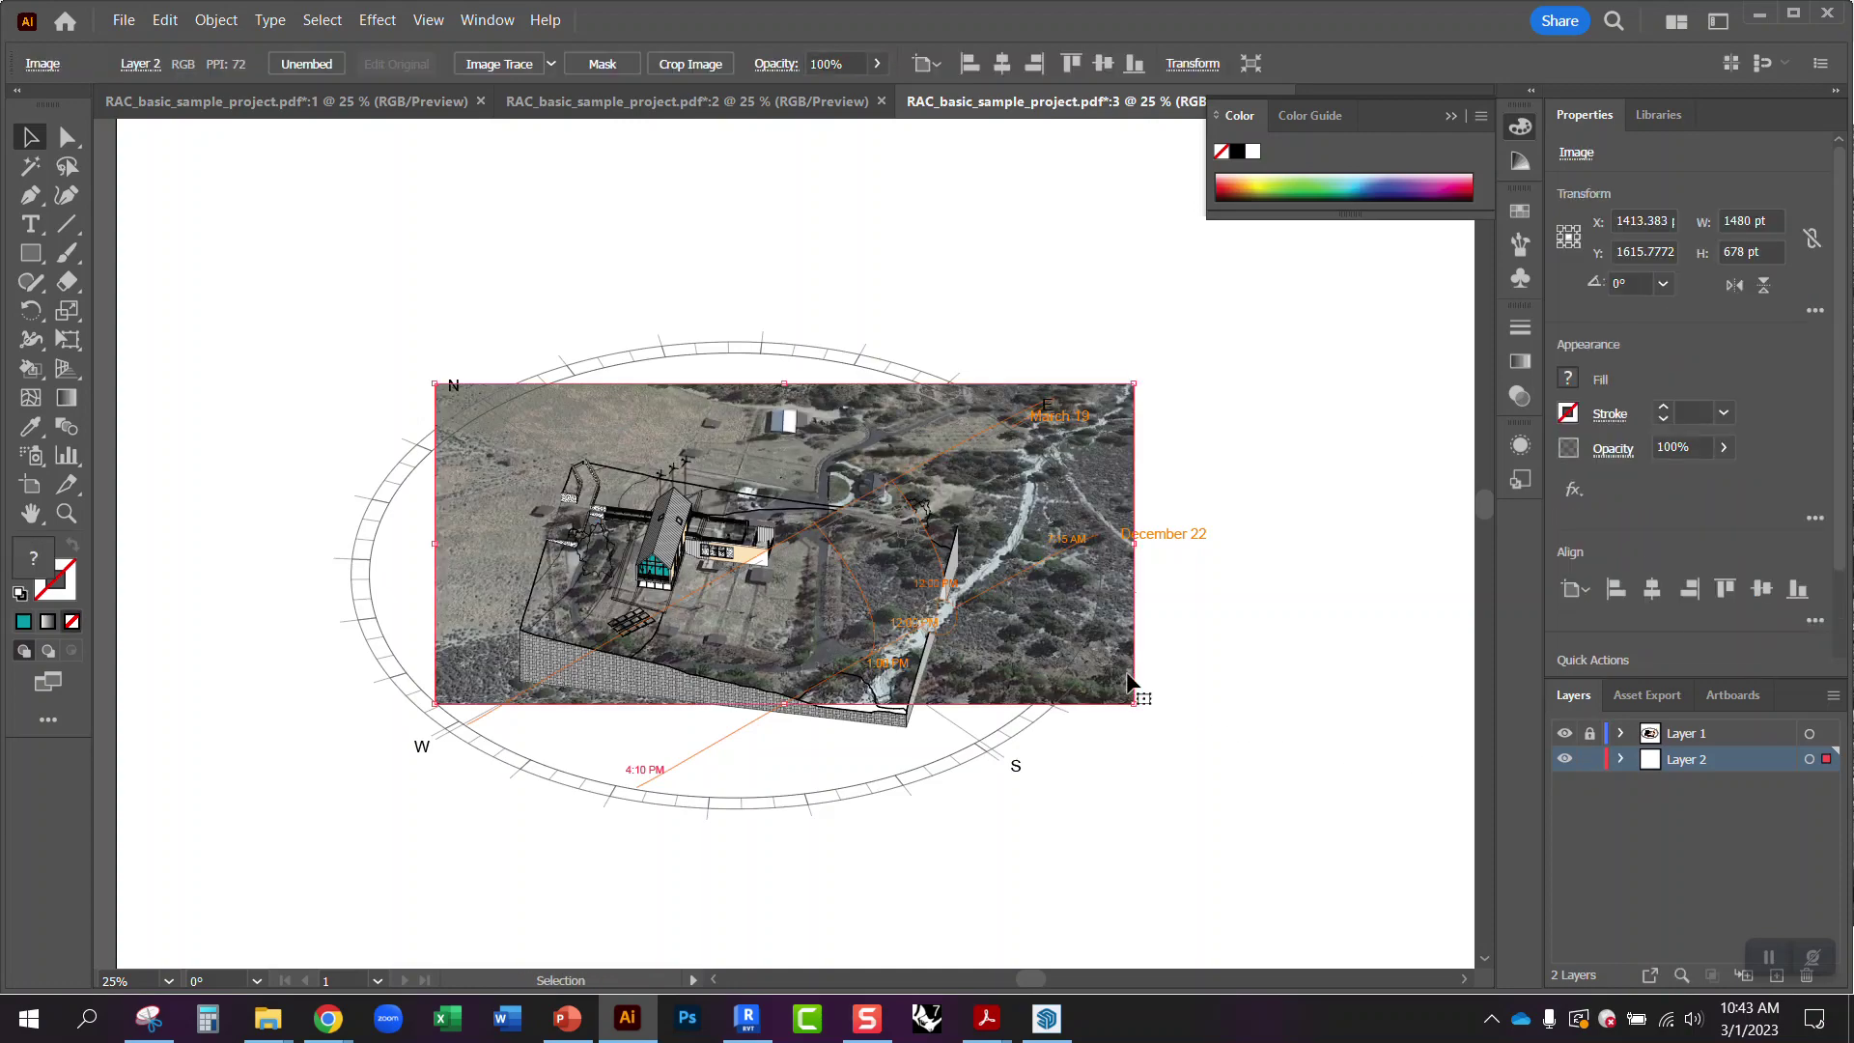
- Enlarge the aerial to about 2749 × 1259 pt and align it behind the site
left_click_drag(1134, 704, 1452, 910)
left_click_drag(435, 383, 159, 205)
mouse_move(303, 502)
left_mouse_down()
mouse_move(339, 477)
mouse_move(317, 496)
left_mouse_up()
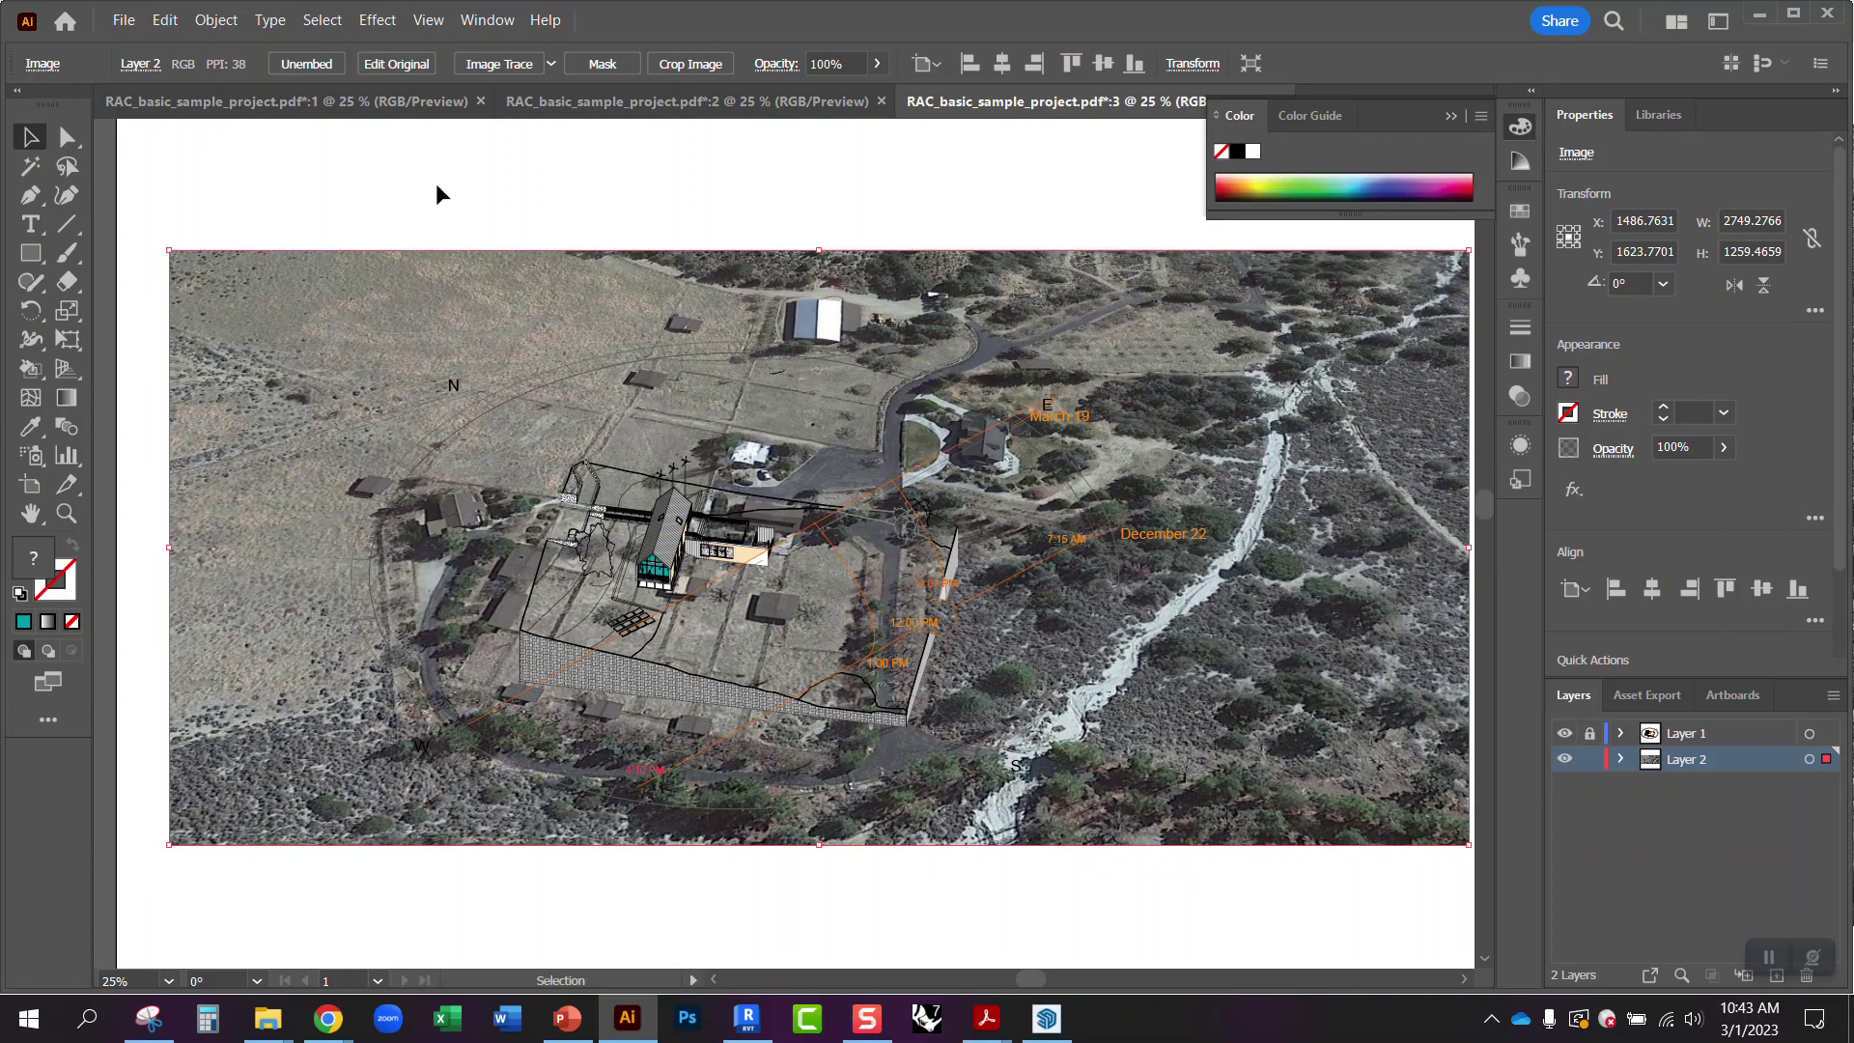
- Set the aerial photo's opacity to 26%, then deselect and zoom to review it beneath the linework
left_click(878, 65)
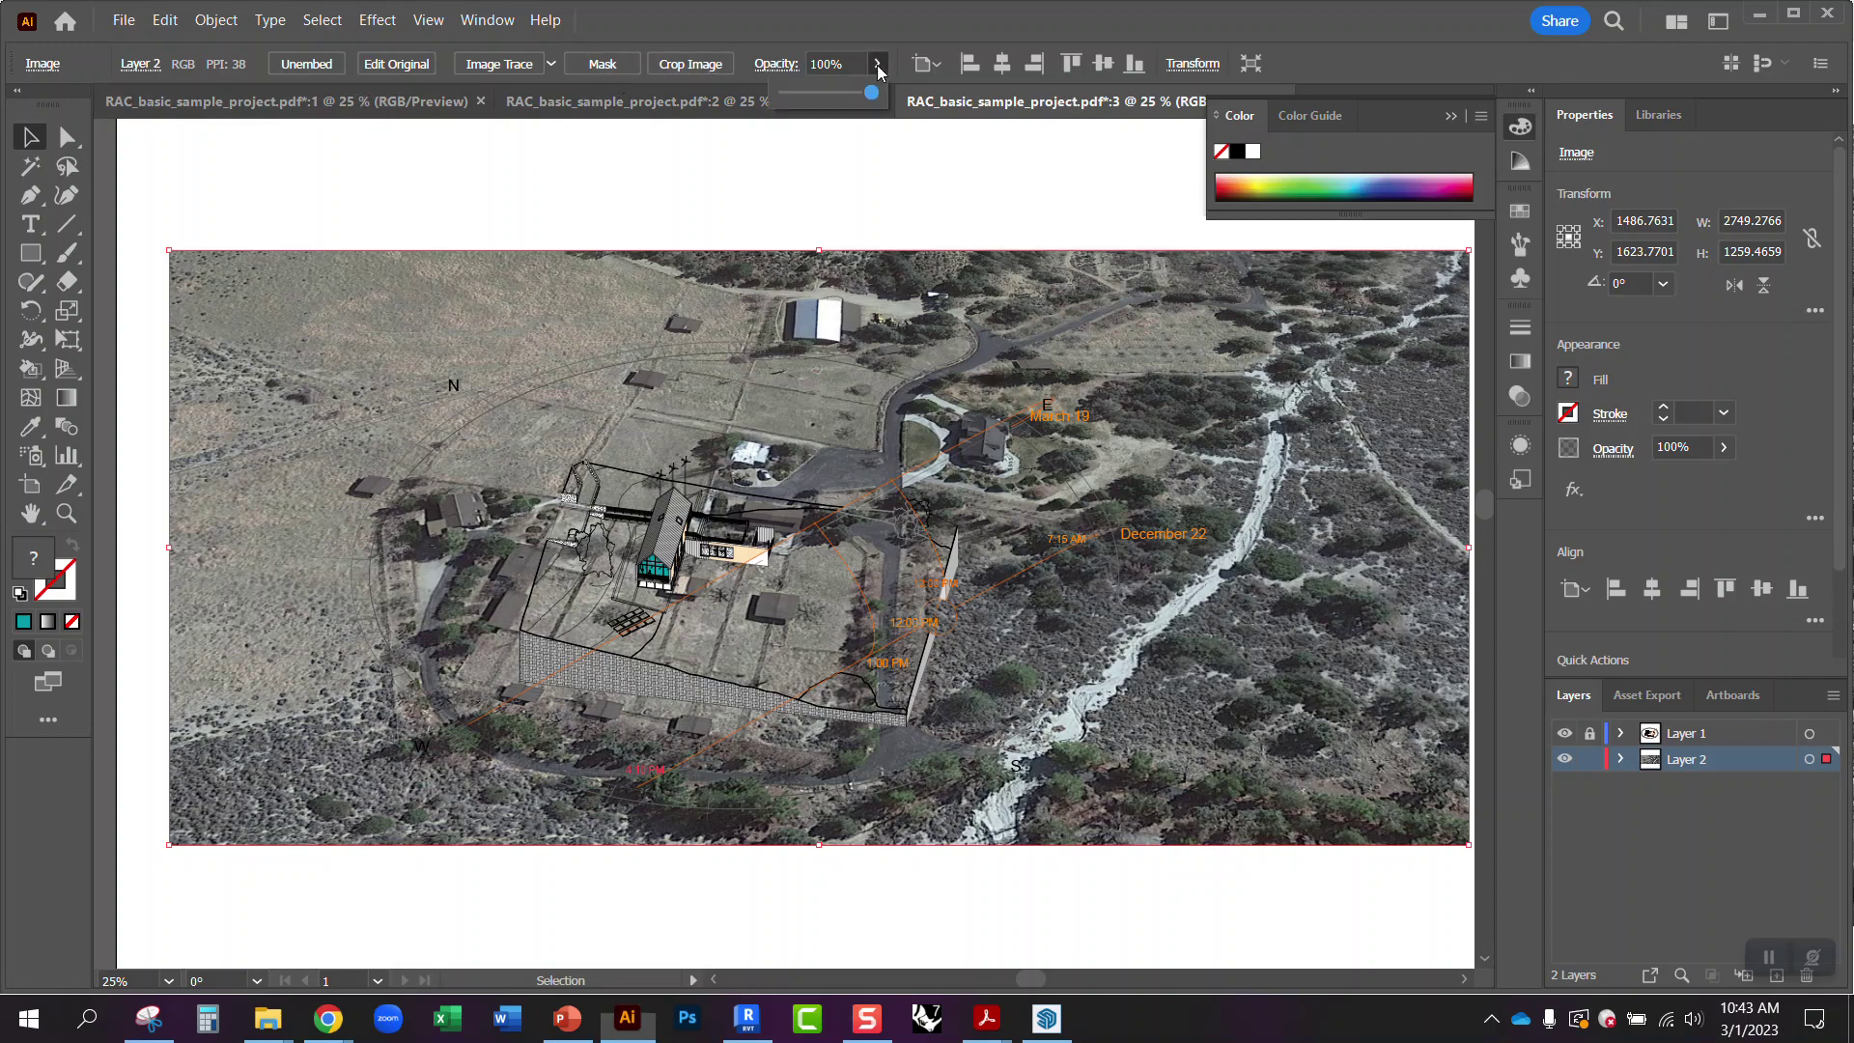
left_click_drag(870, 93, 802, 93)
left_click(675, 194)
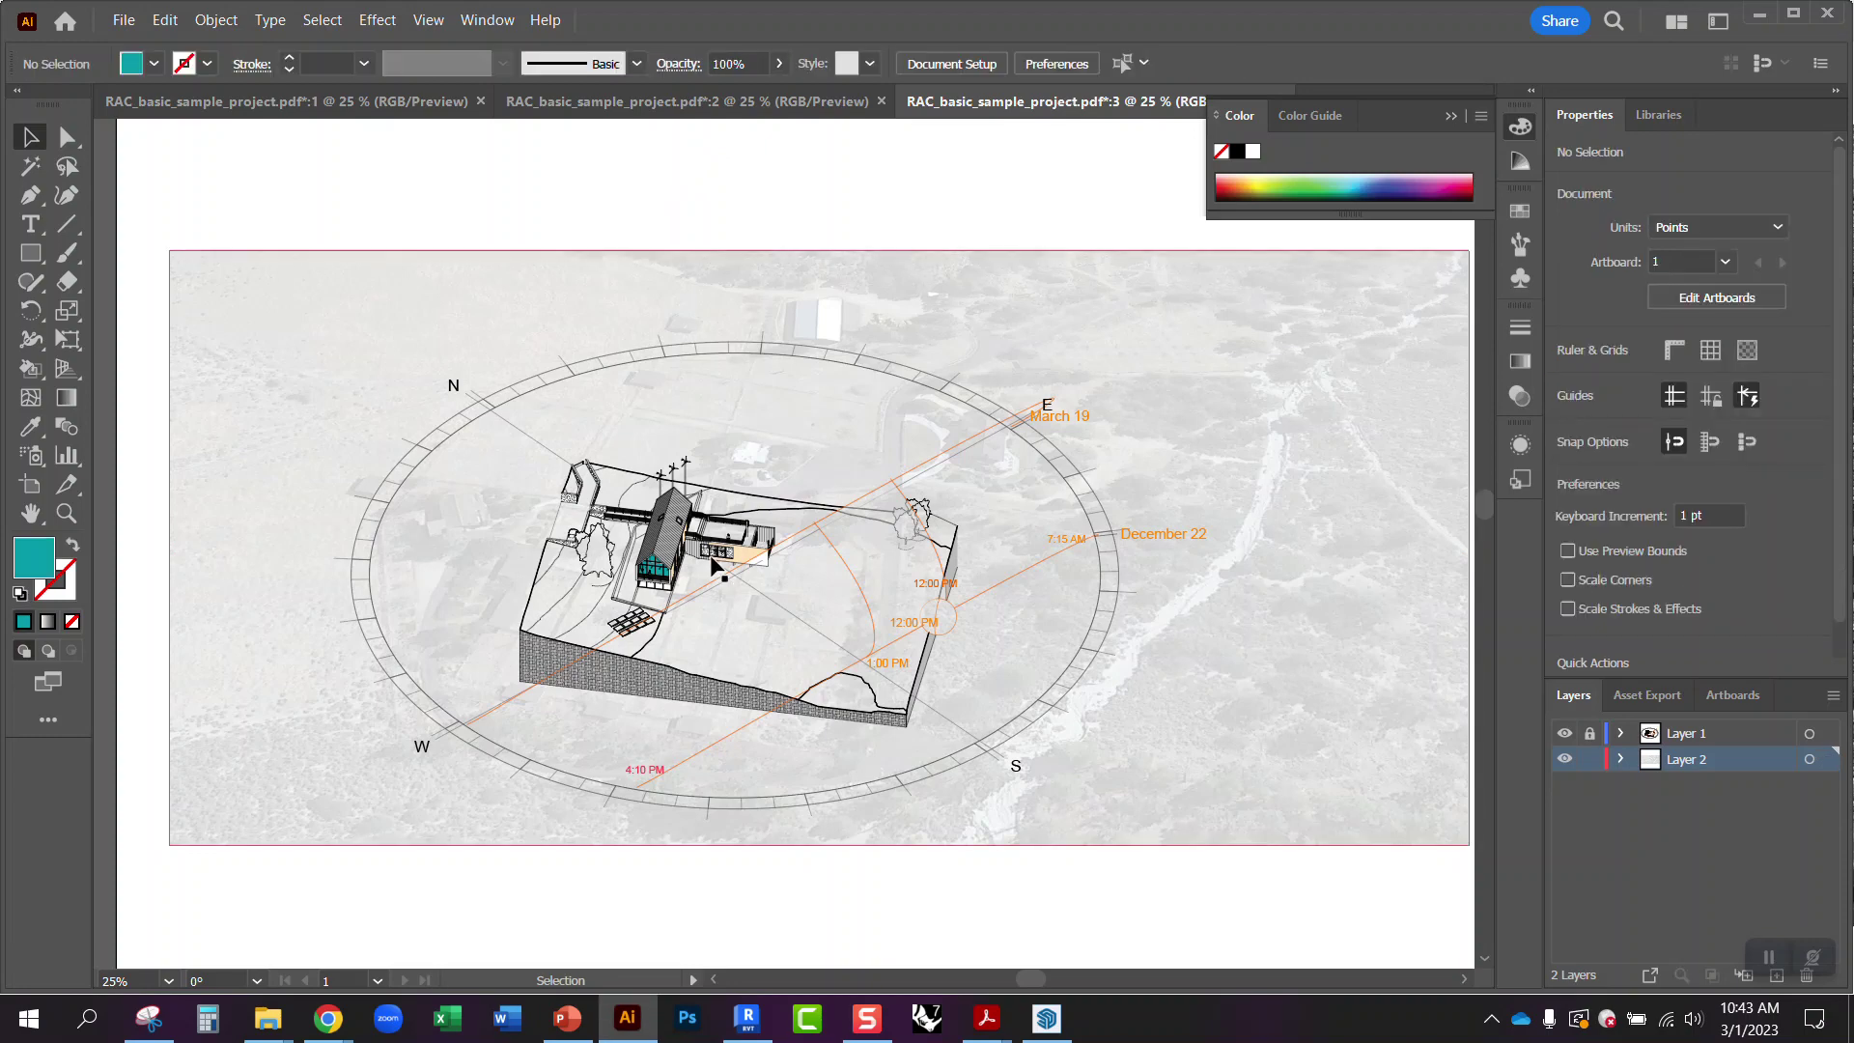
scroll(650, 613, "up", 1)
scroll(814, 630, "up", 1)
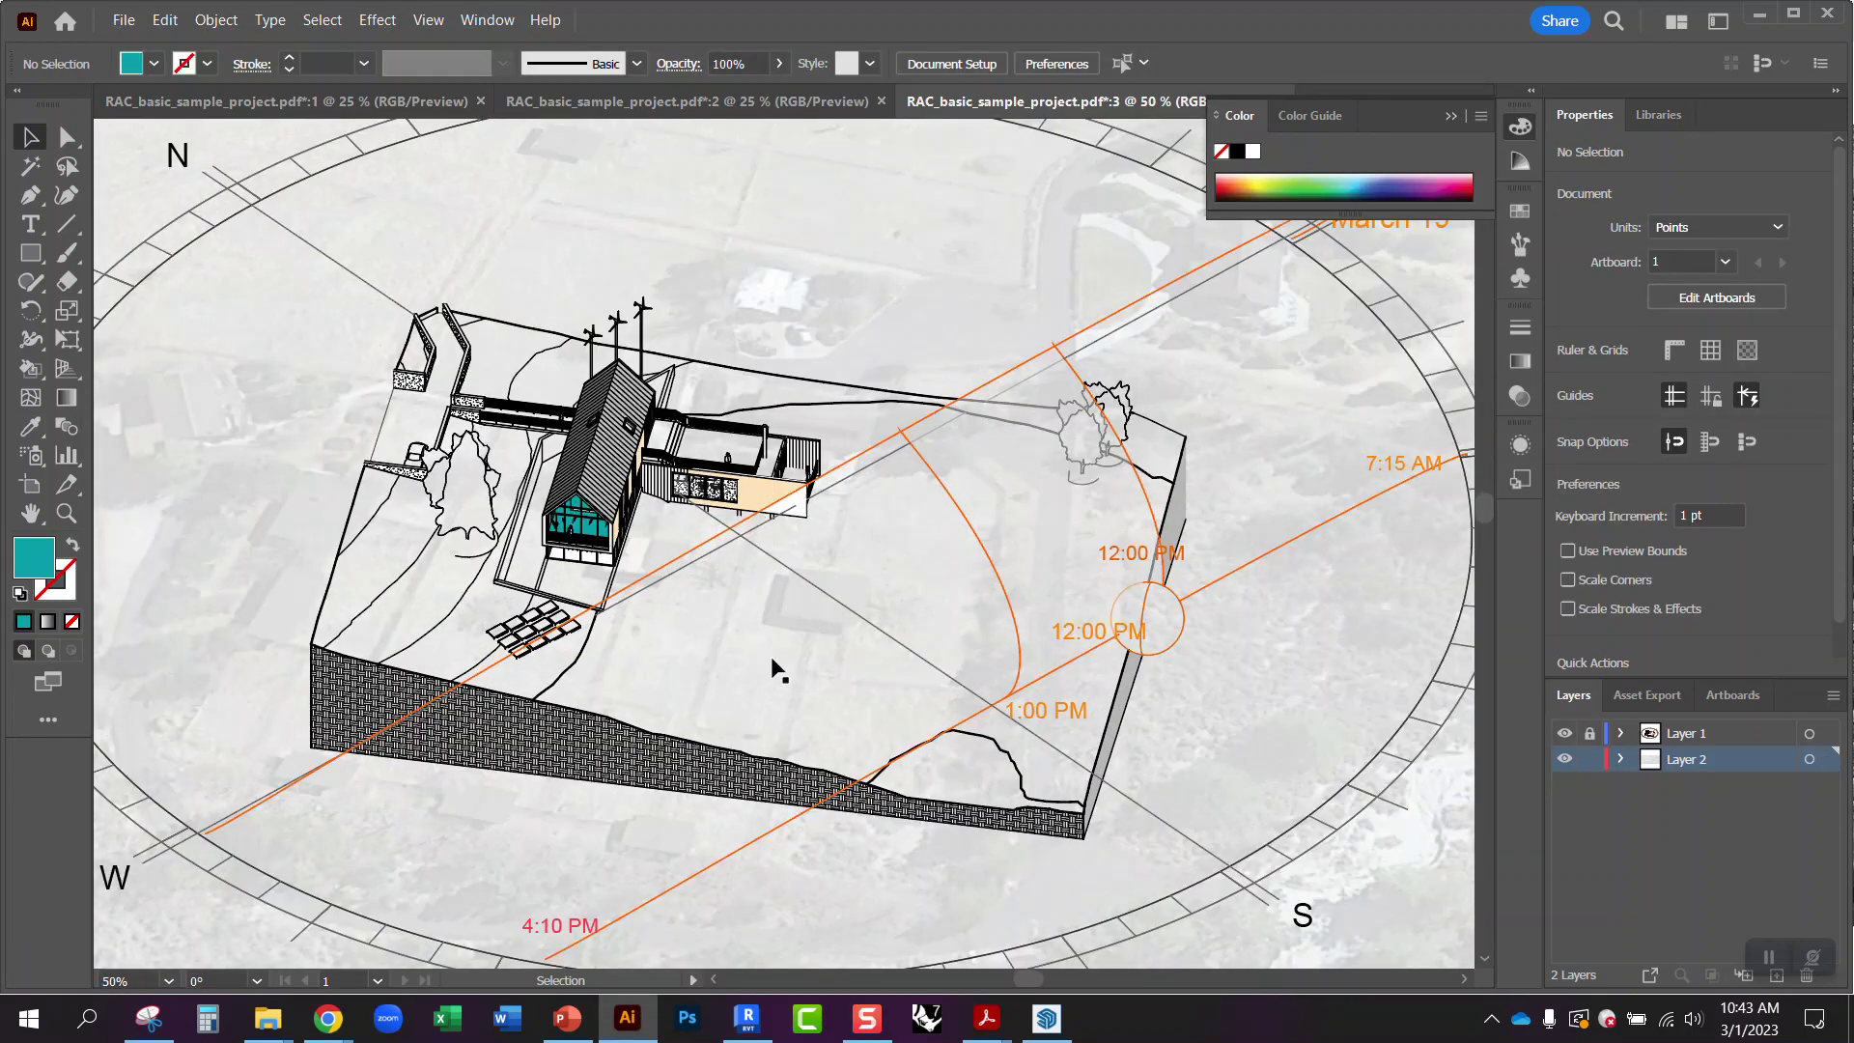
scroll(762, 671, "down", 1)
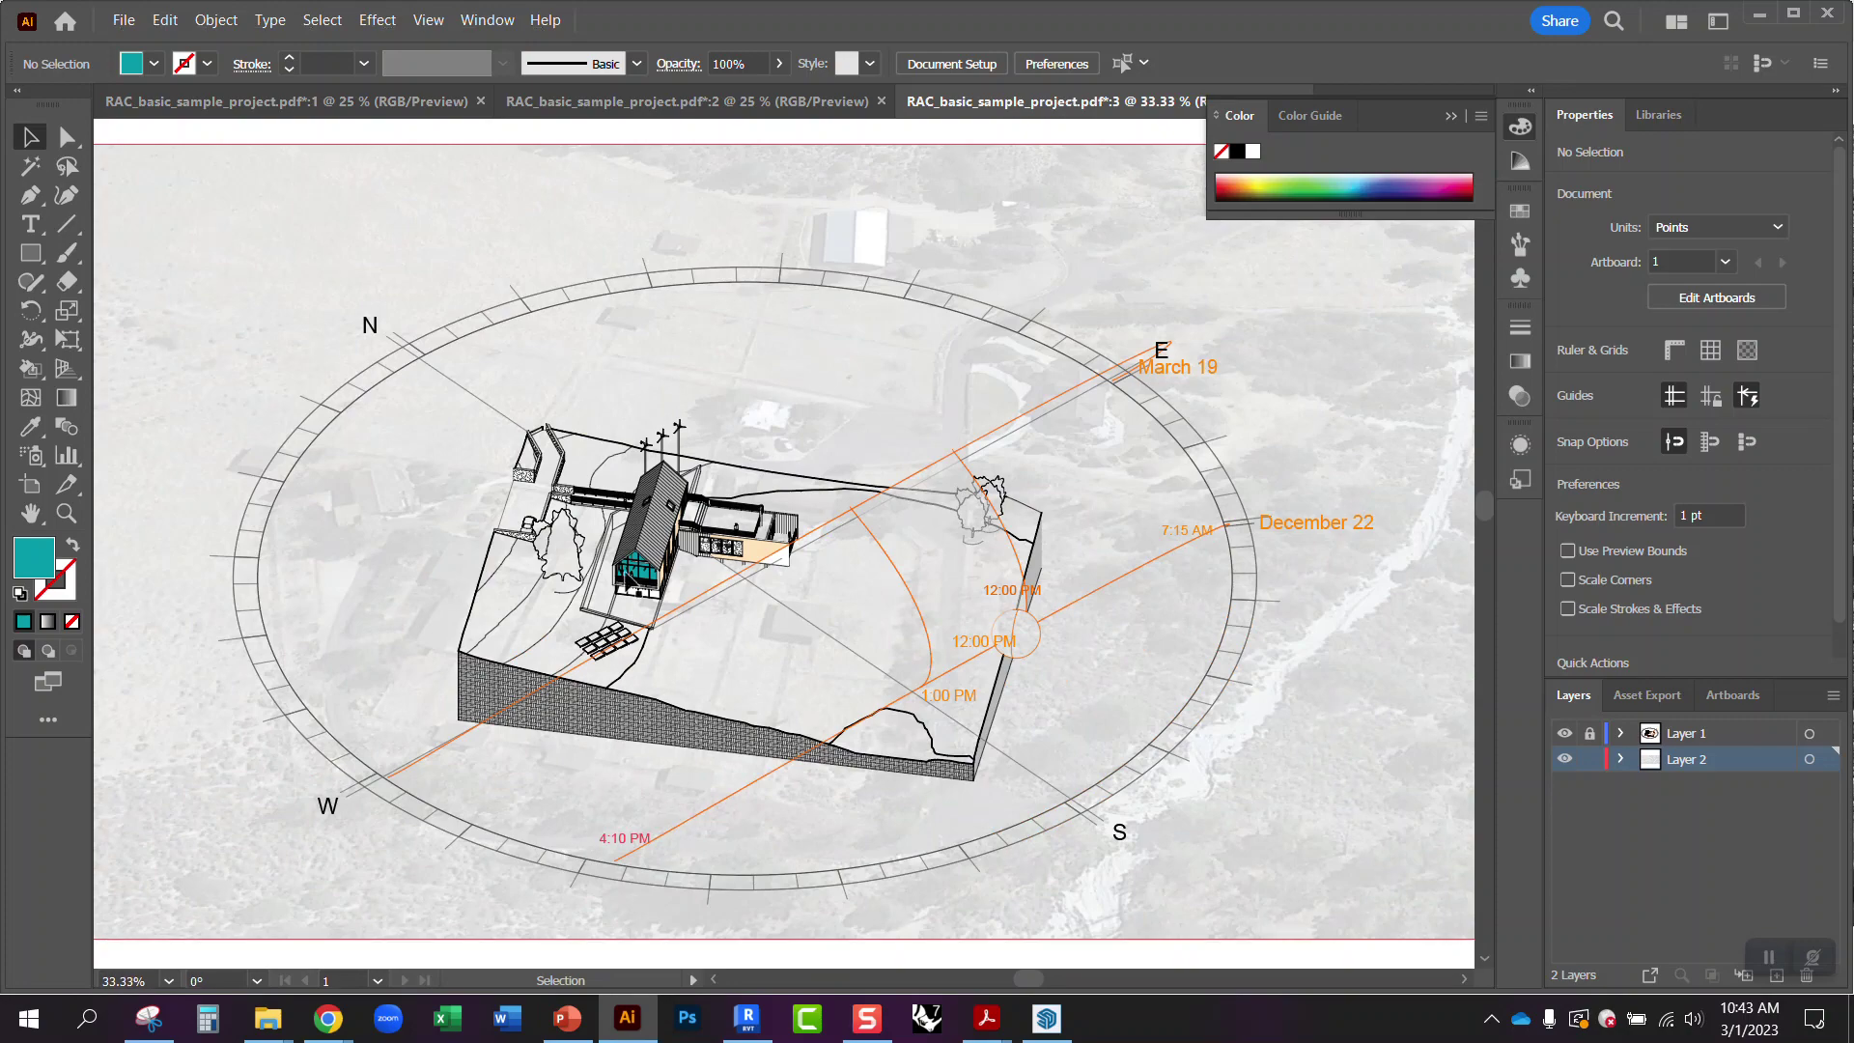
scroll(686, 542, "up", 4)
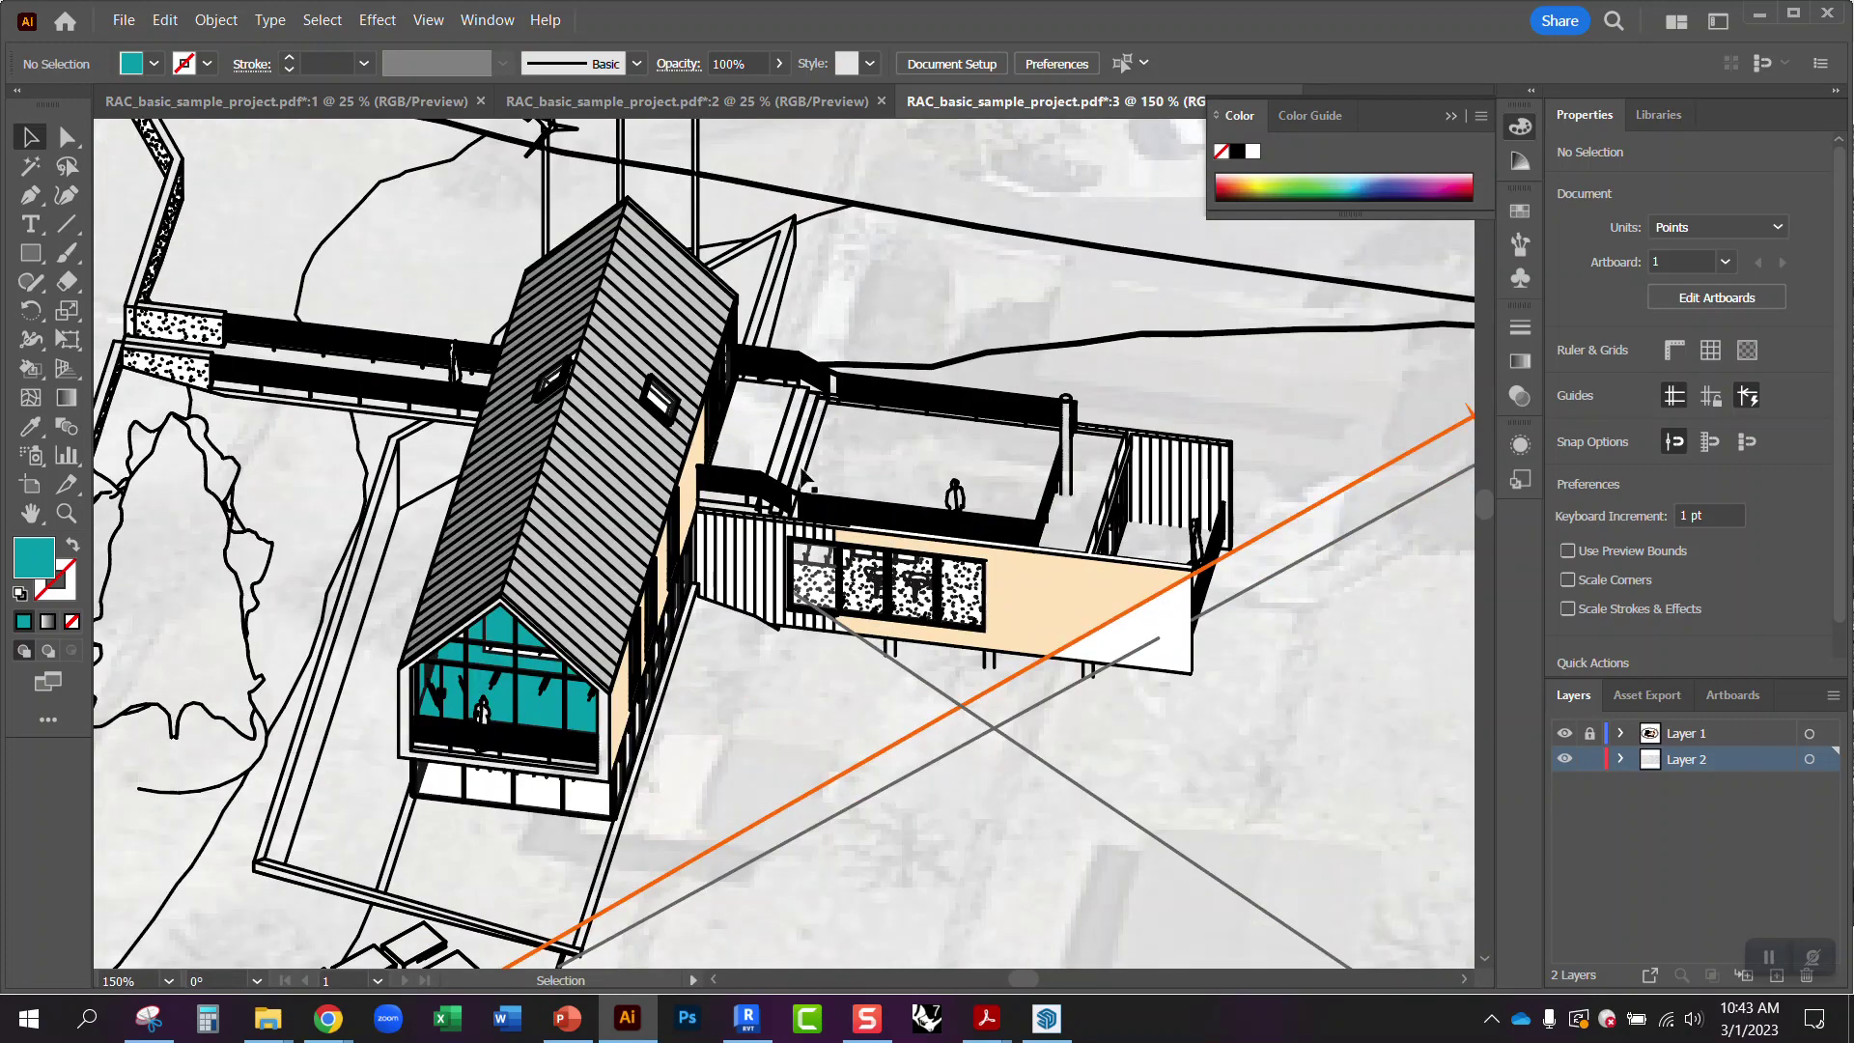
scroll(756, 529, "down", 2)
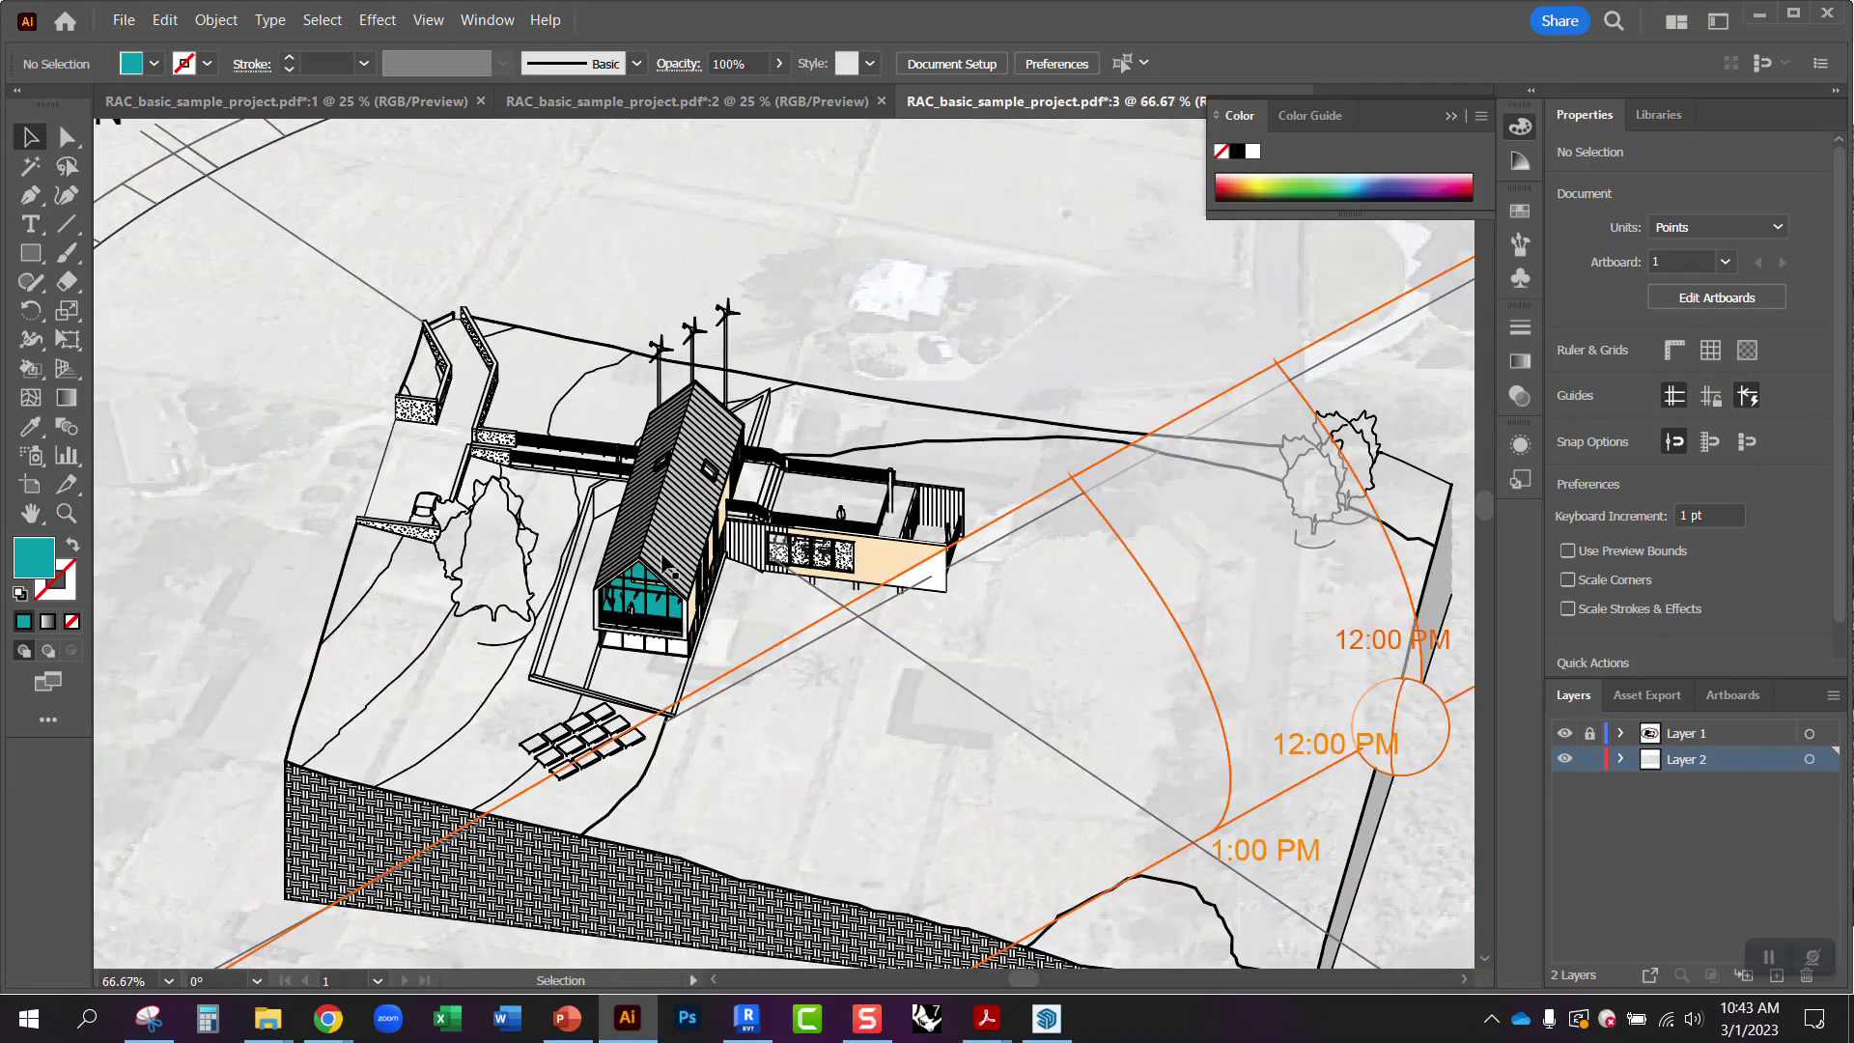